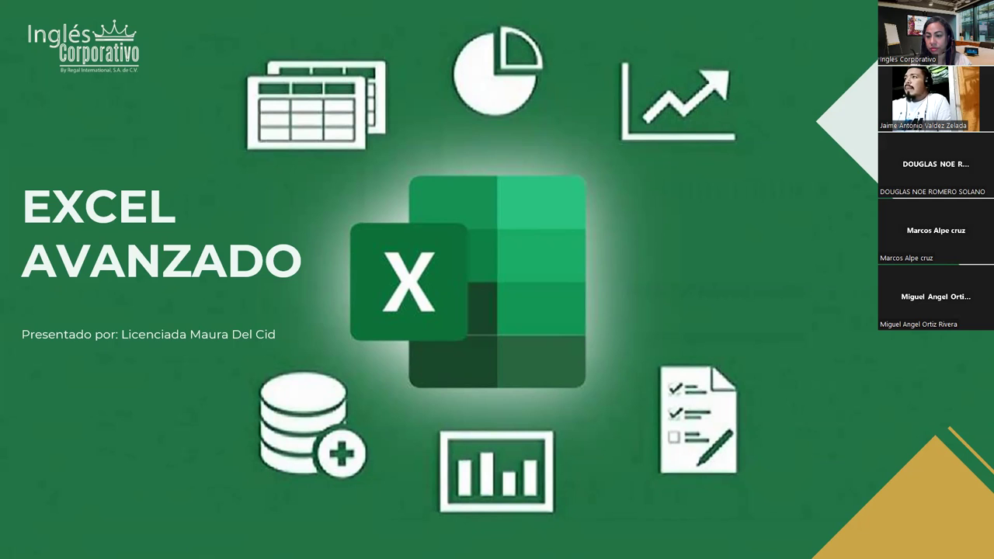
# Advance past the EXCEL AVANZADO title slide to the five-item AGENDA slide
pyautogui.scroll(-4, 936, 165)
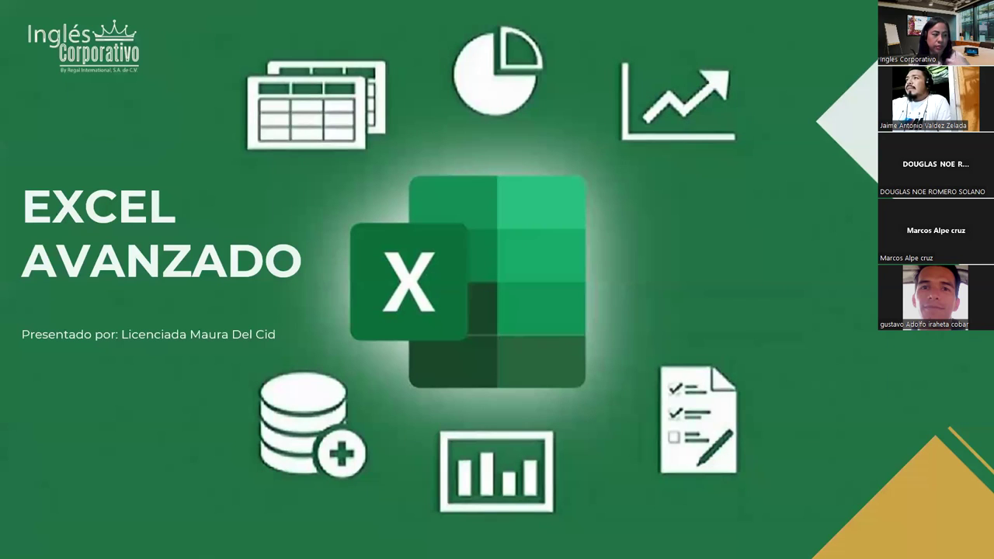
pyautogui.press('Right')
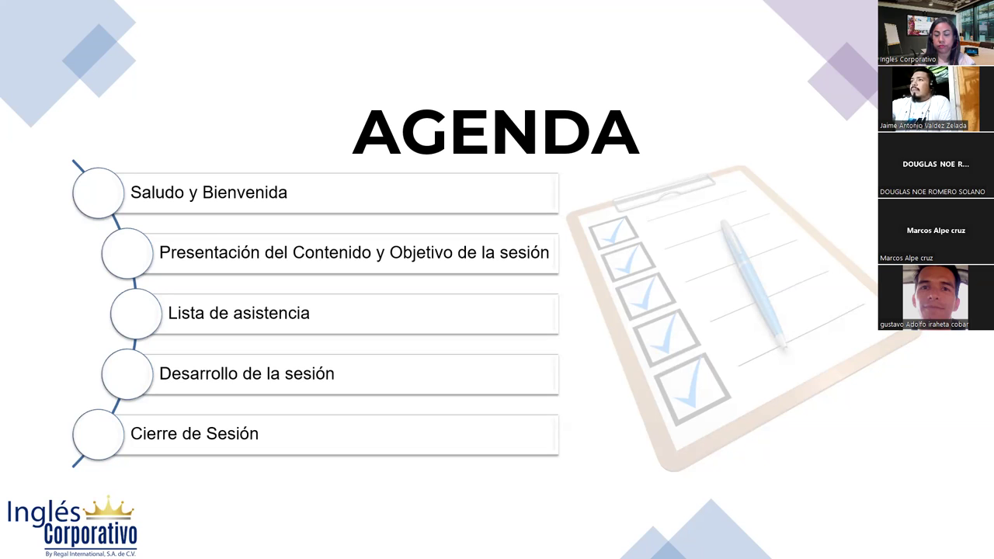
# Advance through the CONTENIDO and OBJETIVO slides to the BÚSQUEDA AVANZADA slide on INDIRECTO
pyautogui.press('Right')
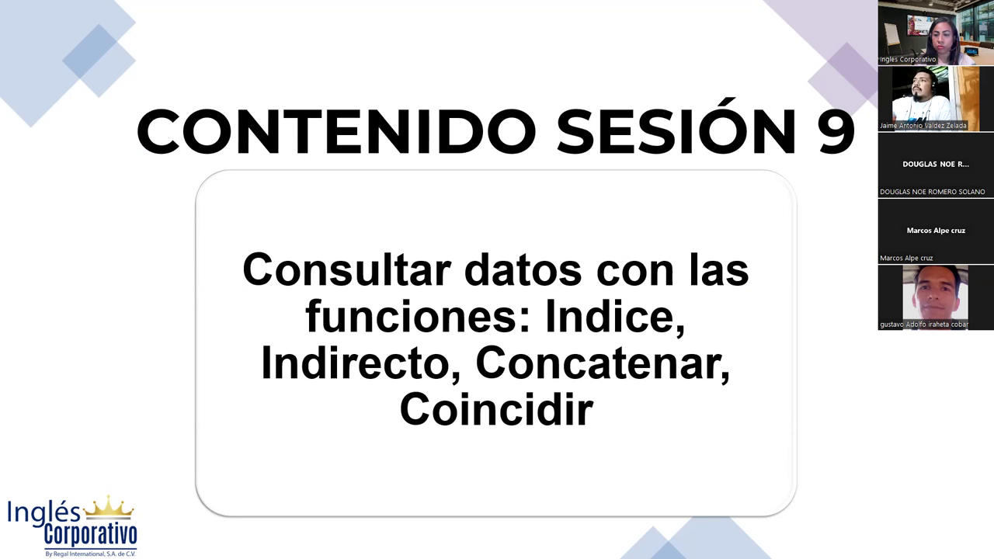
pyautogui.press('Right')
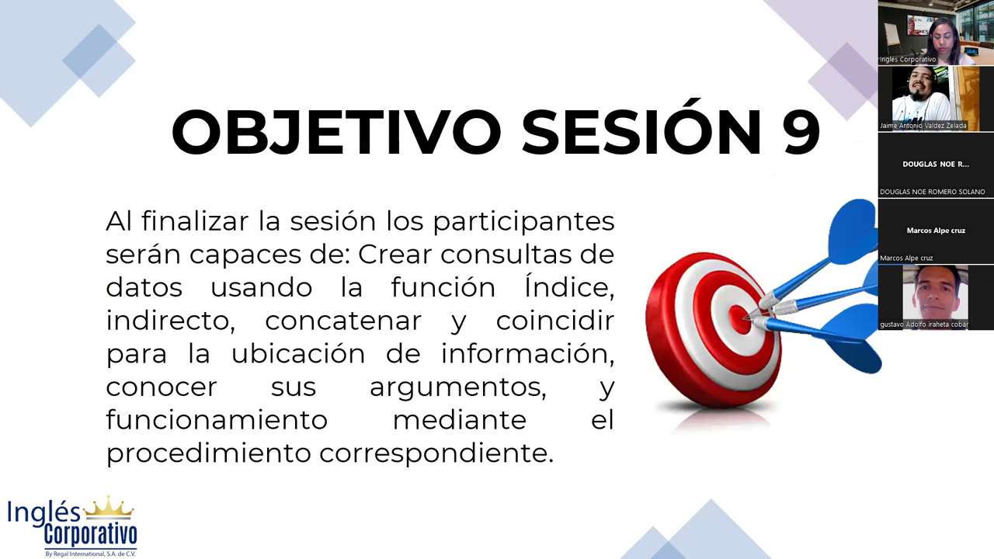
pyautogui.press('Right')
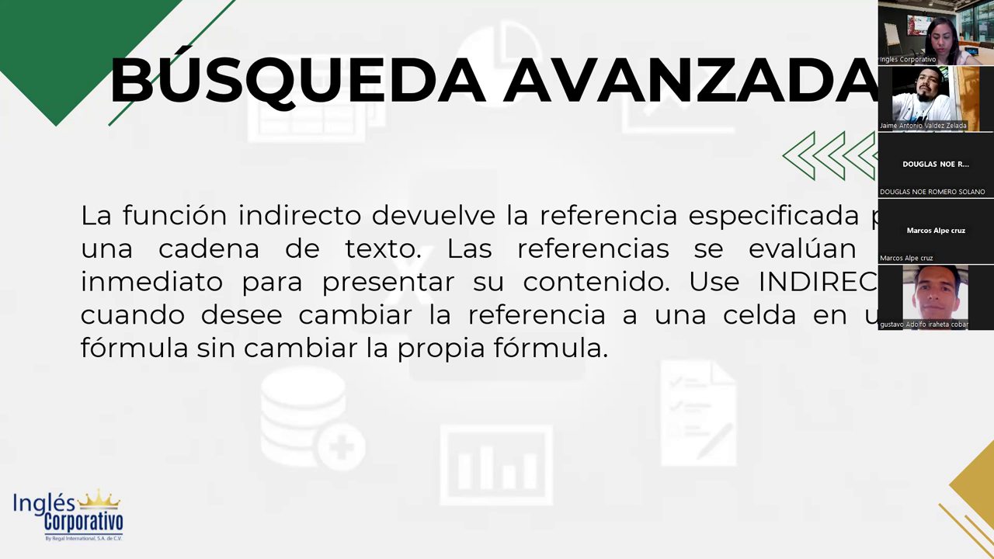
# Advance to the INDIRECTO ESTILO DE REFERENCIA F1C1 slide showing the F5C2 diagram
pyautogui.press('Right')
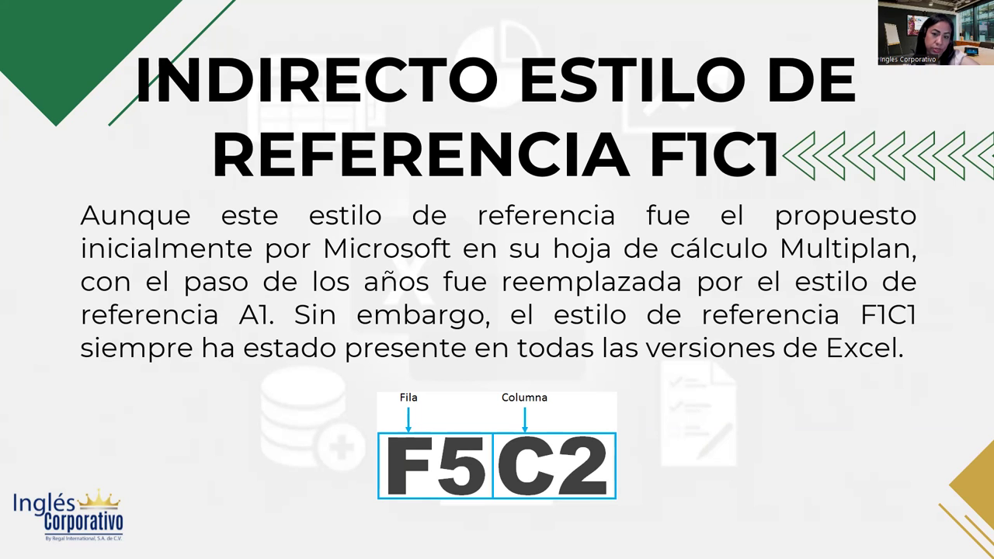
# Pass the DESARROLLO slide and switch to Excel's Funcion Indirecto 1 sheet
pyautogui.press('Right')
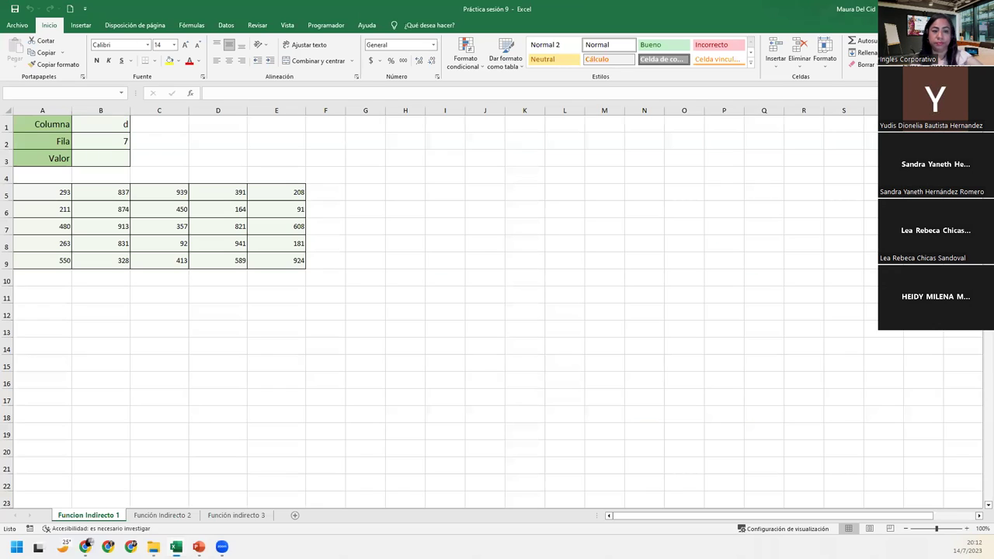
pyautogui.click(100, 158)
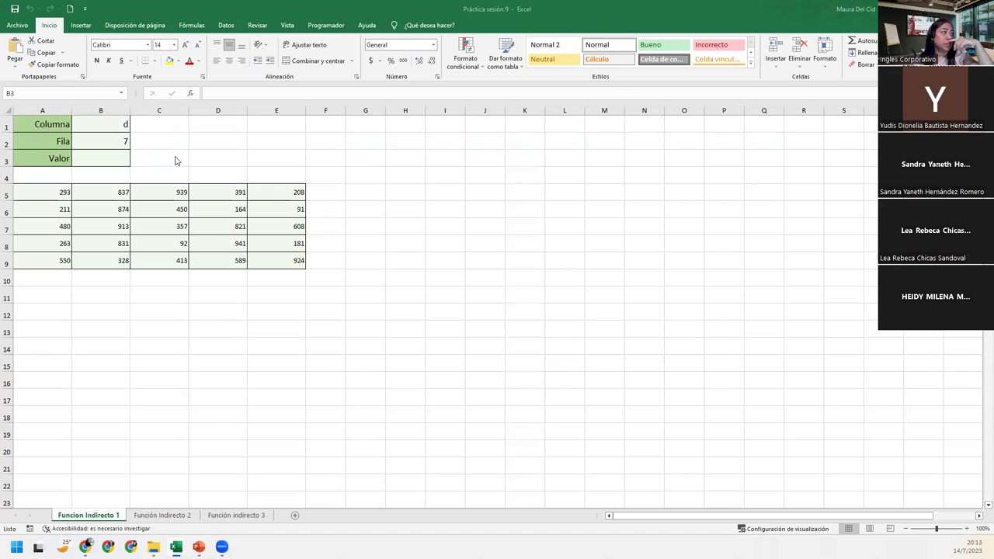
# Change the Columna value in B1 to uppercase D, then start editing the Valor cell B3
pyautogui.click(115, 159)
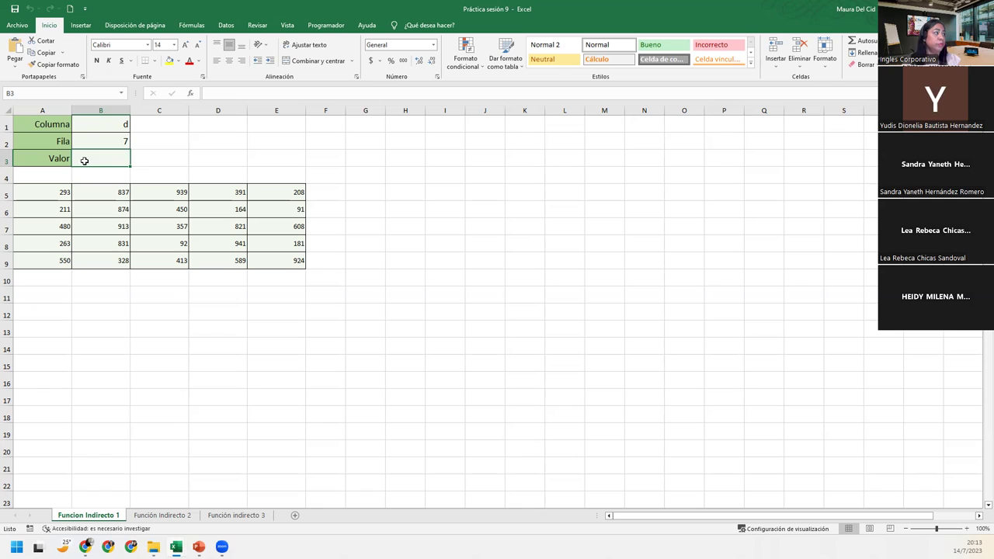
pyautogui.click(62, 127)
pyautogui.click(107, 124)
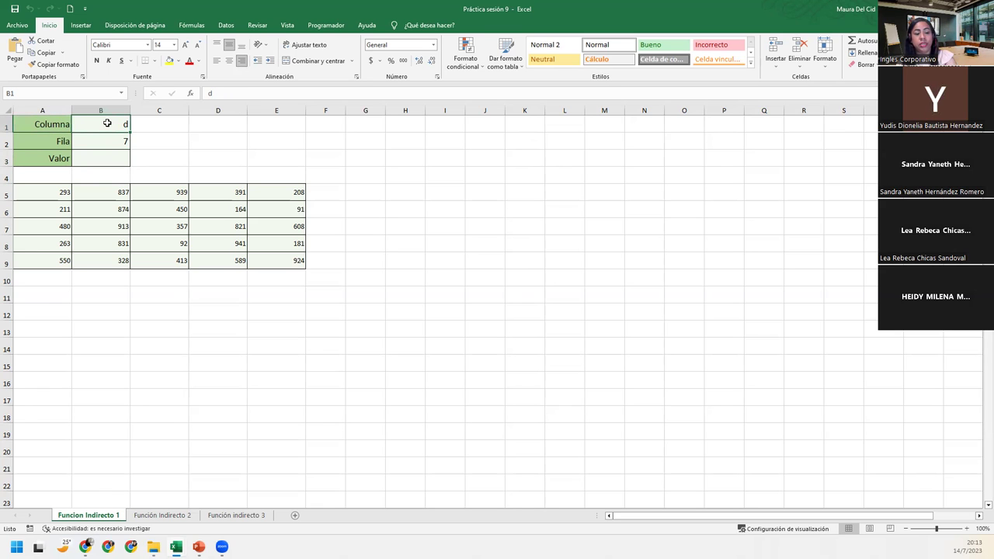
pyautogui.write('D')
pyautogui.press('Return')
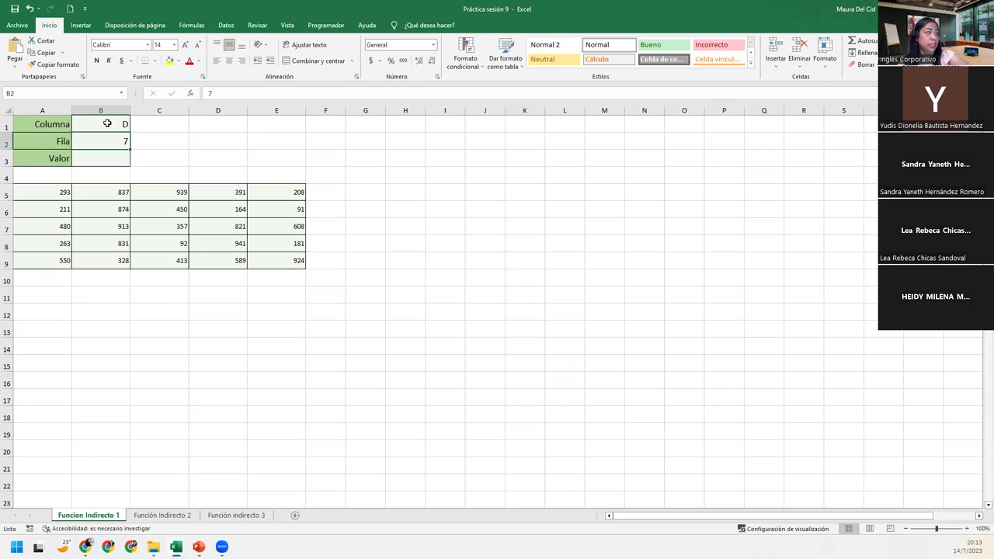
pyautogui.doubleClick(116, 155)
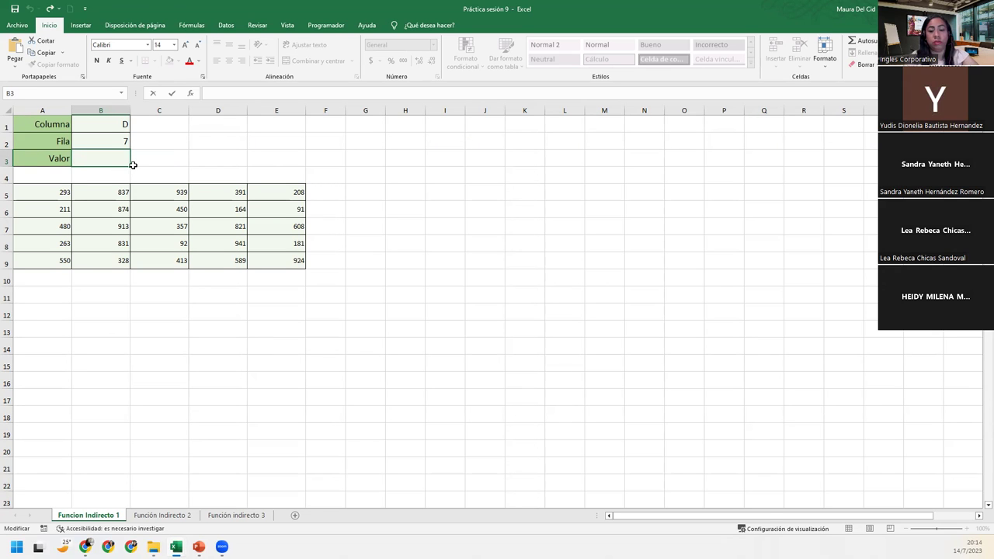
# Enter =INDIRECTO(B1;B2) in B3, which returns a #¡REF! error
pyautogui.write('=INDI')
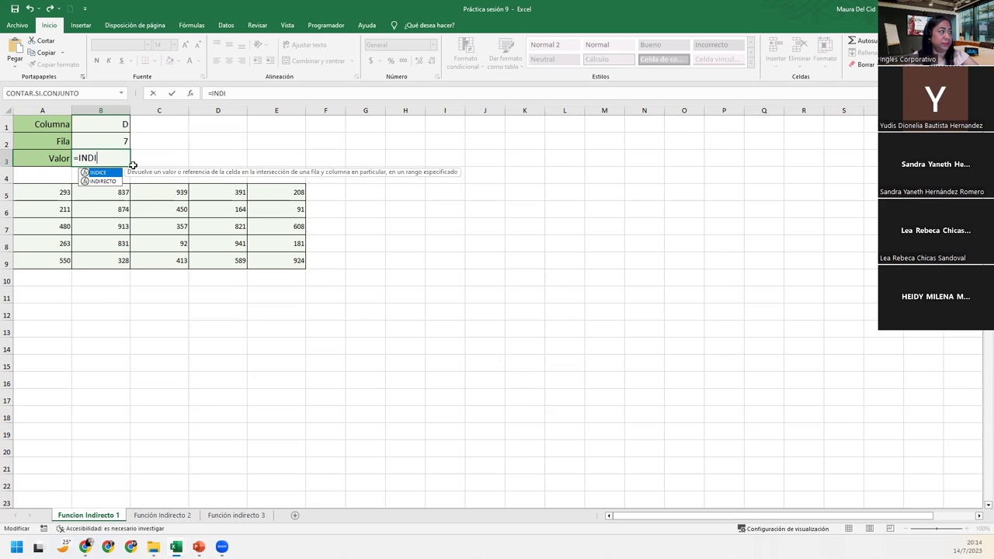
pyautogui.press('Down')
pyautogui.press('Tab')
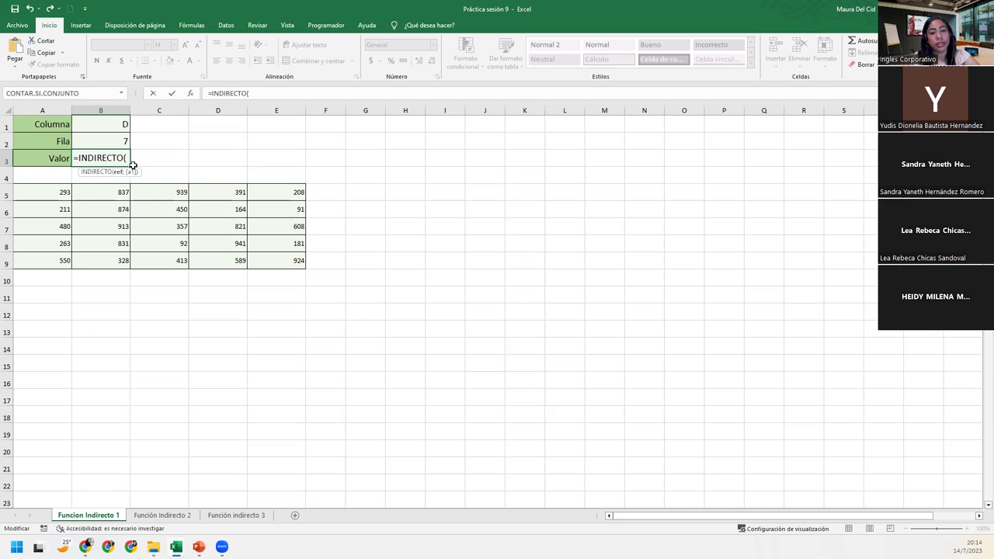
pyautogui.click(107, 124)
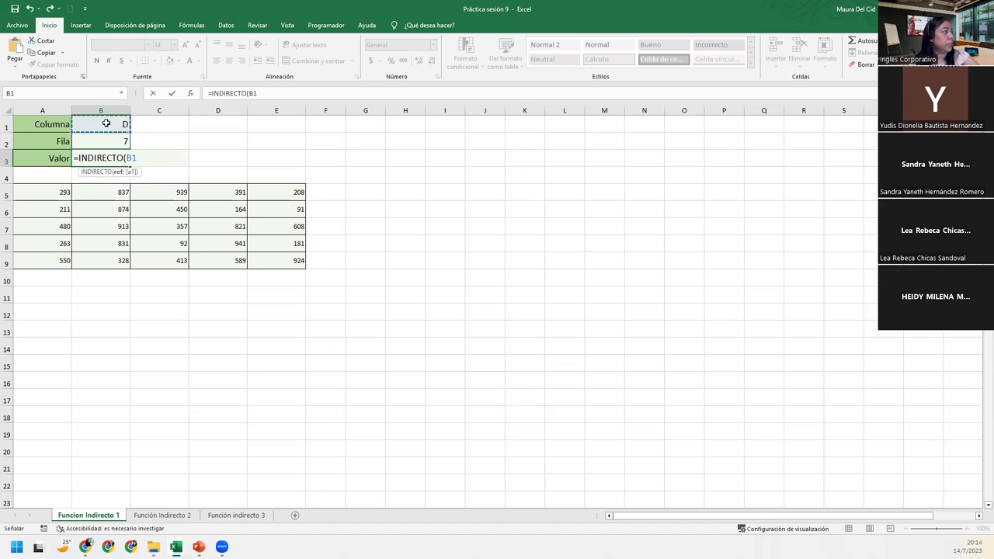
pyautogui.write(';')
pyautogui.click(117, 137)
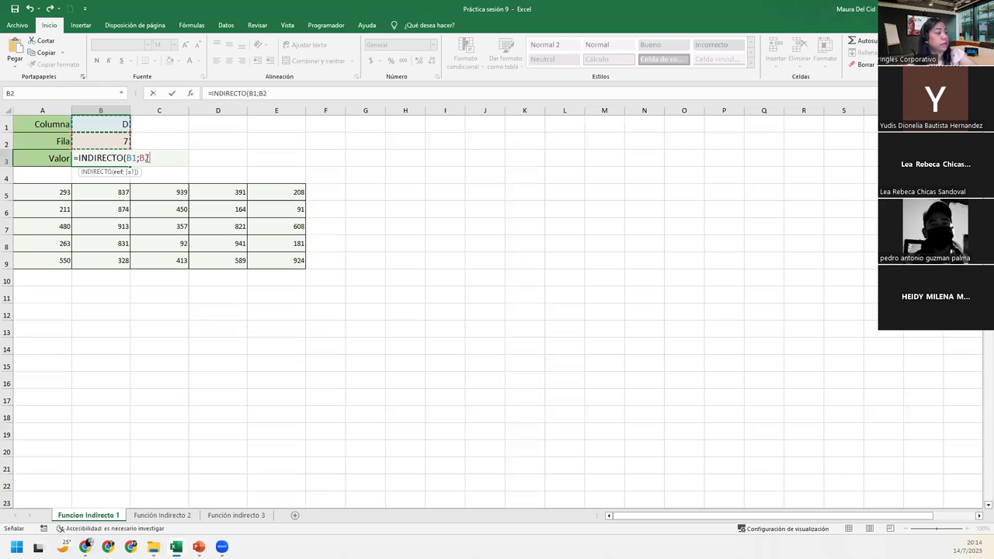
pyautogui.write(')')
pyautogui.press('Return')
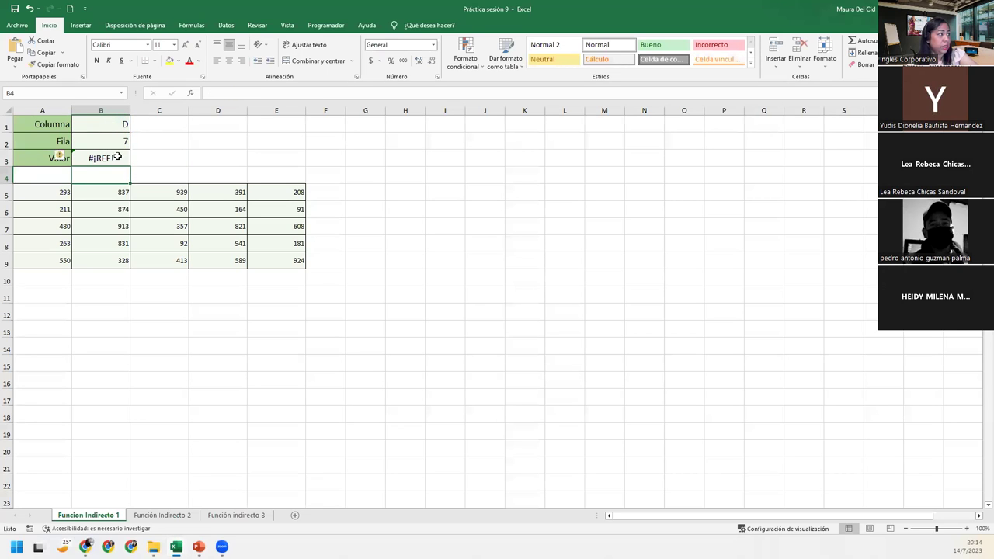
# Rewrite the B3 formula as =INDIRECTO(D7), which still returns #¡REF!
pyautogui.doubleClick(116, 157)
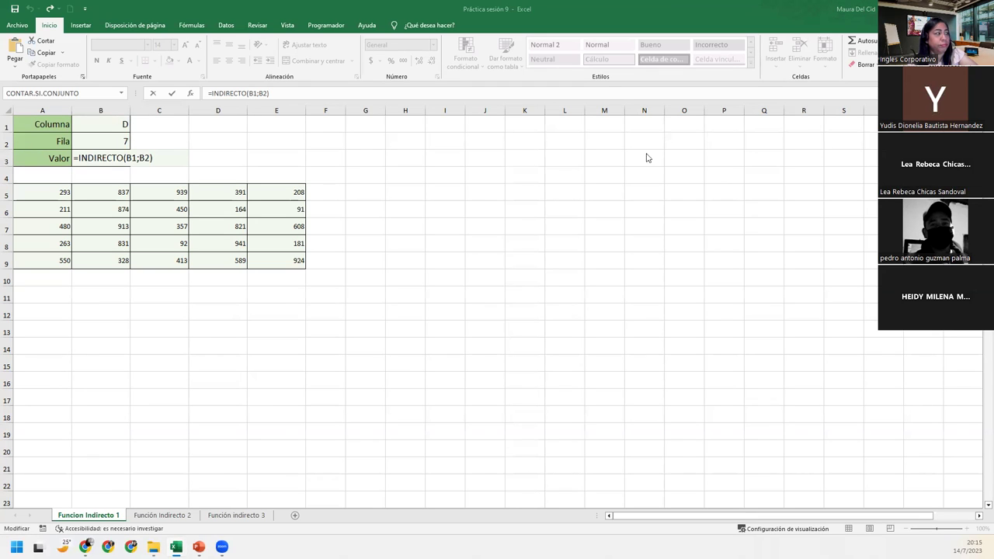
pyautogui.click(136, 157)
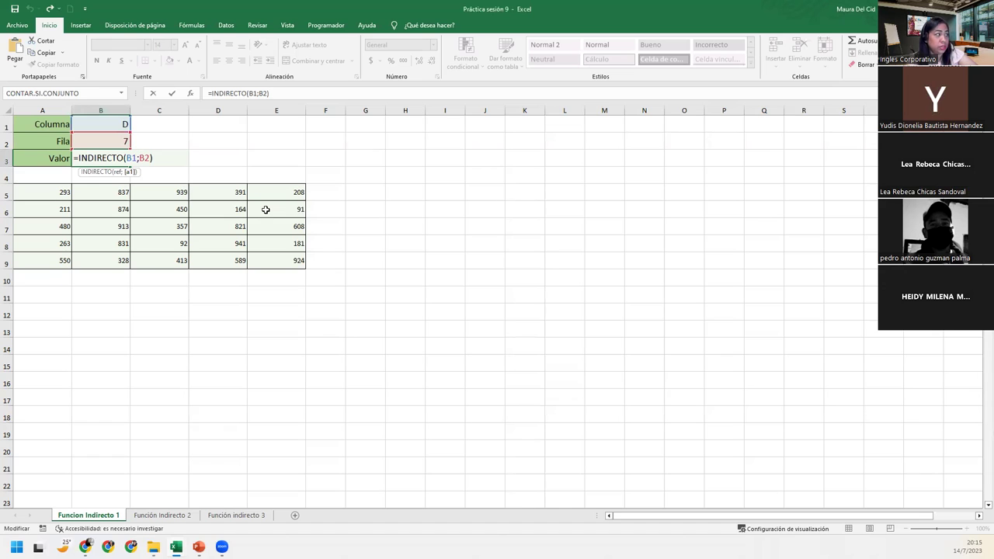
pyautogui.press('Delete')
pyautogui.press('Delete')
pyautogui.press('Delete')
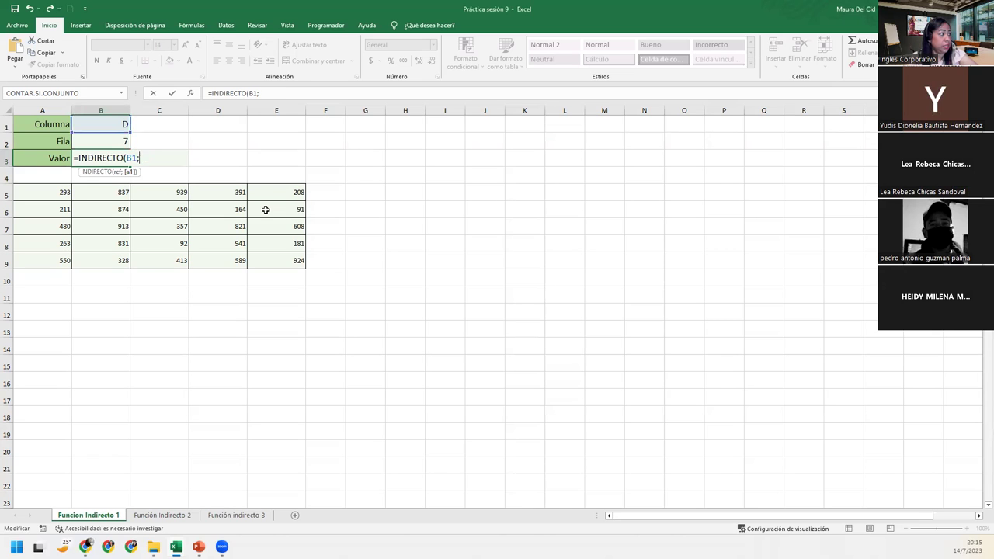
pyautogui.press('BackSpace')
pyautogui.press('BackSpace')
pyautogui.press('BackSpace')
pyautogui.write('D7')
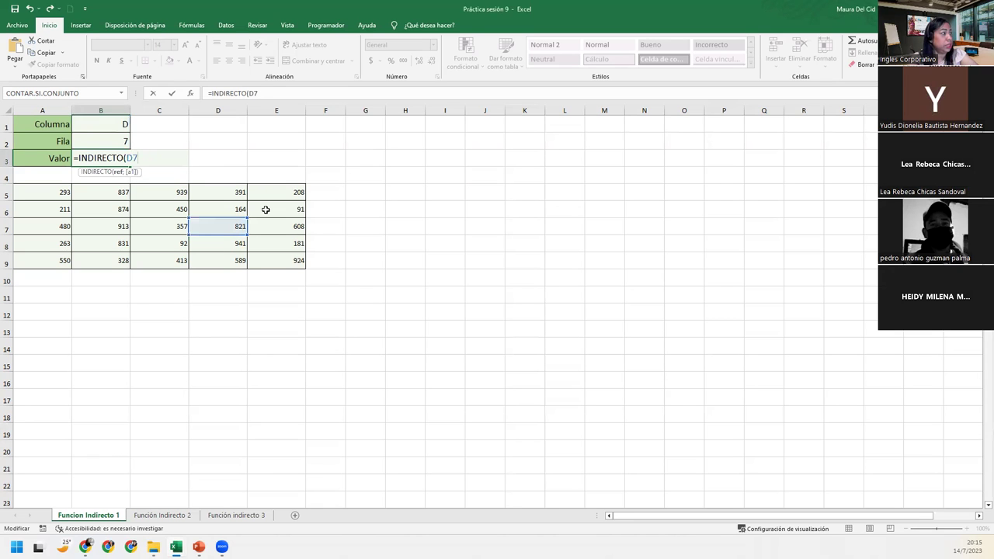
pyautogui.write(')')
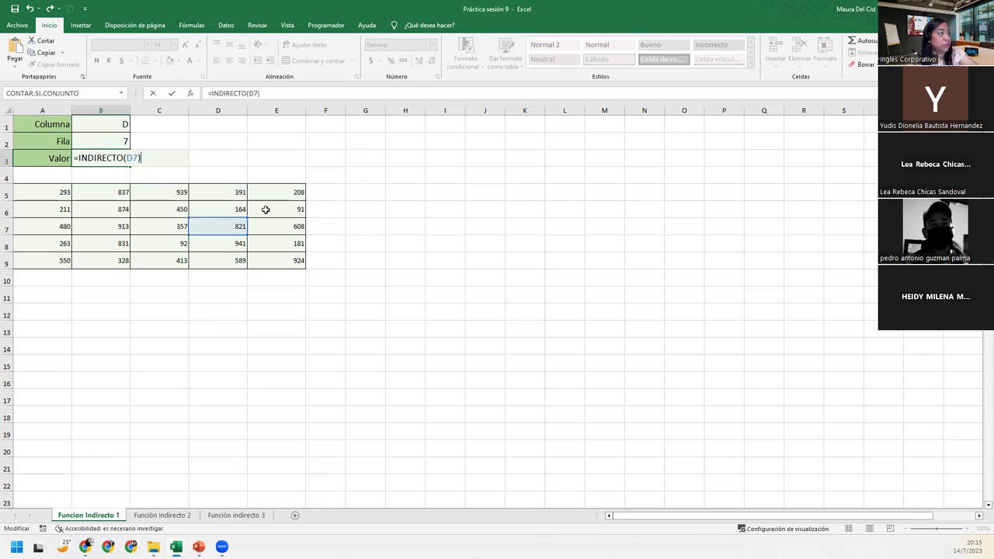
pyautogui.press('Return')
pyautogui.press('Up')
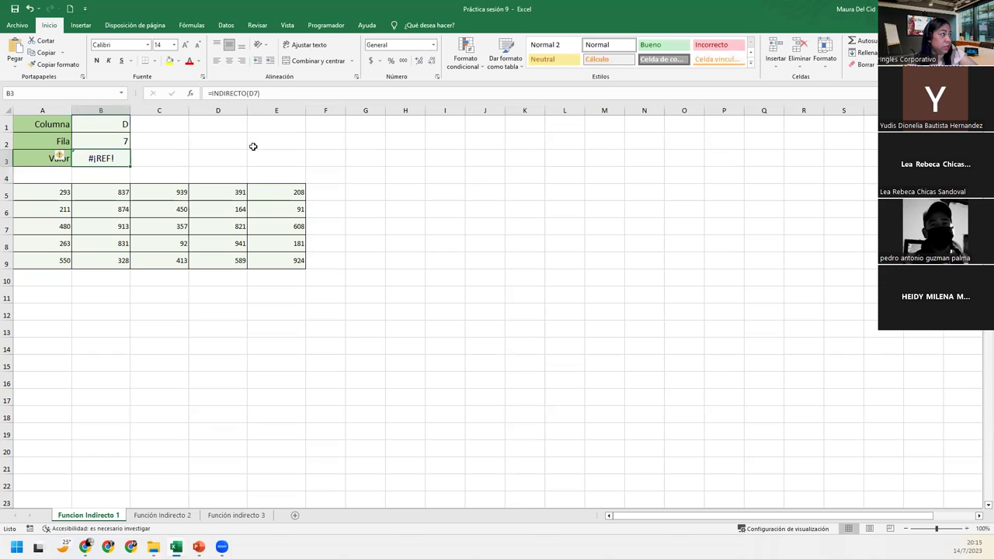
# Rewrite B3 as =INDIRECTO(B1&B2), joining the Columna and Fila values into one reference
pyautogui.click(248, 93)
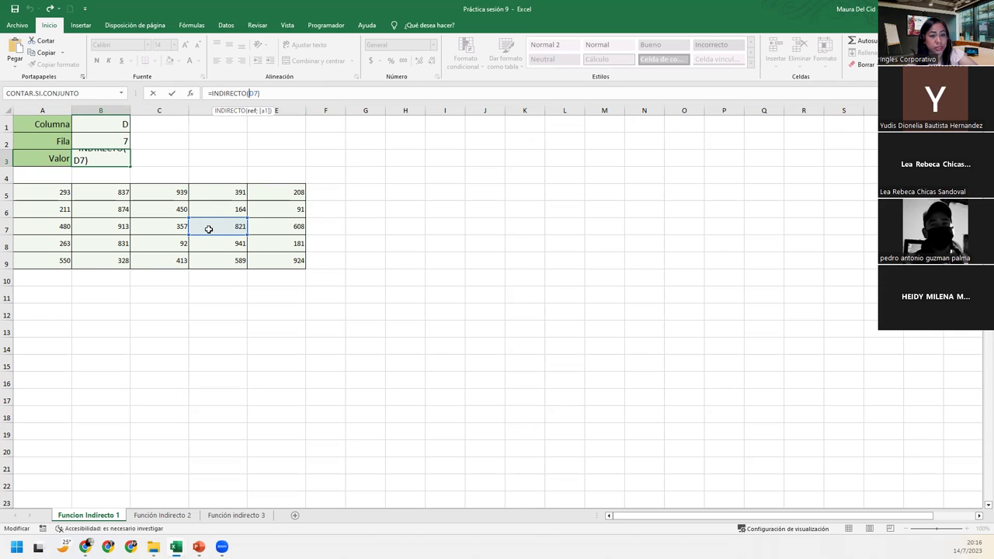
pyautogui.click(111, 159)
pyautogui.doubleClick(134, 158)
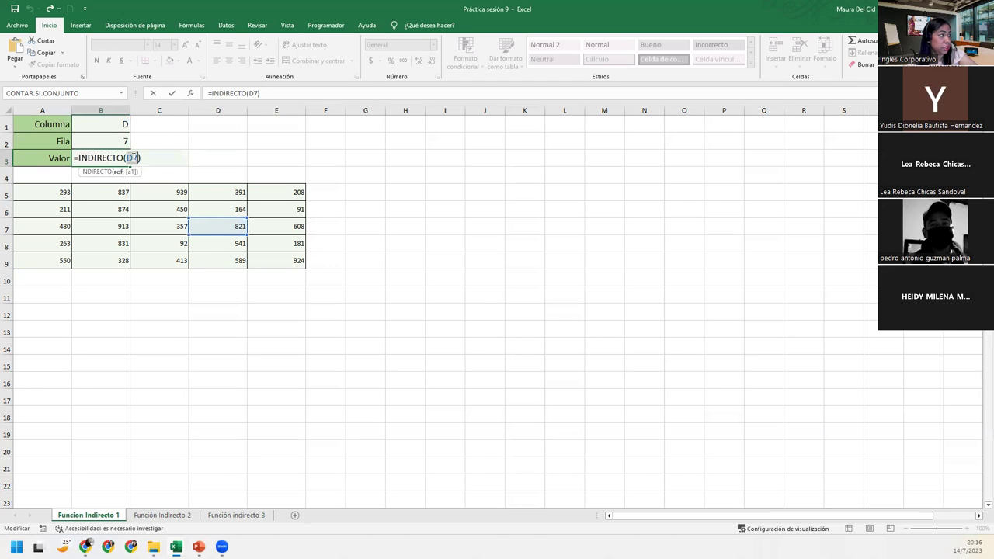
pyautogui.press('BackSpace')
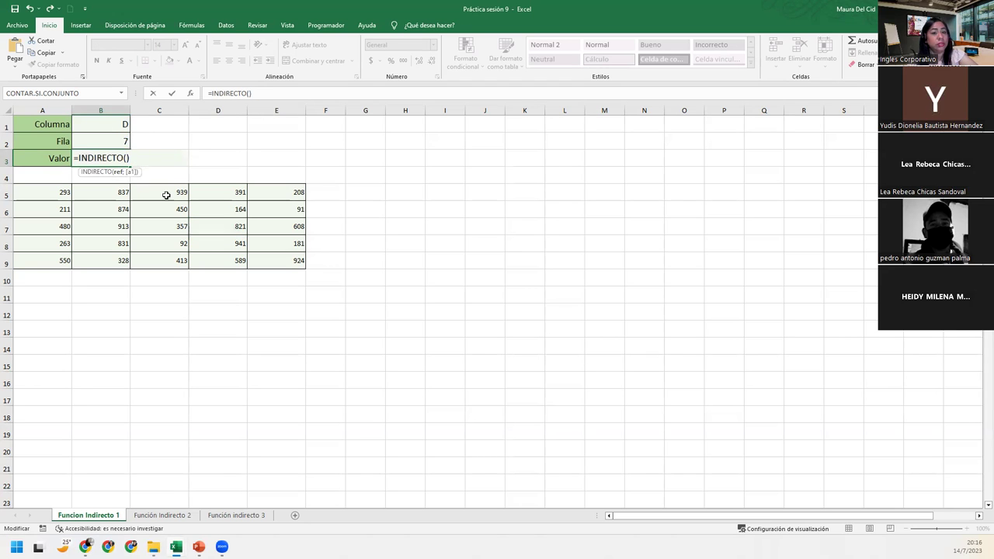
pyautogui.click(81, 120)
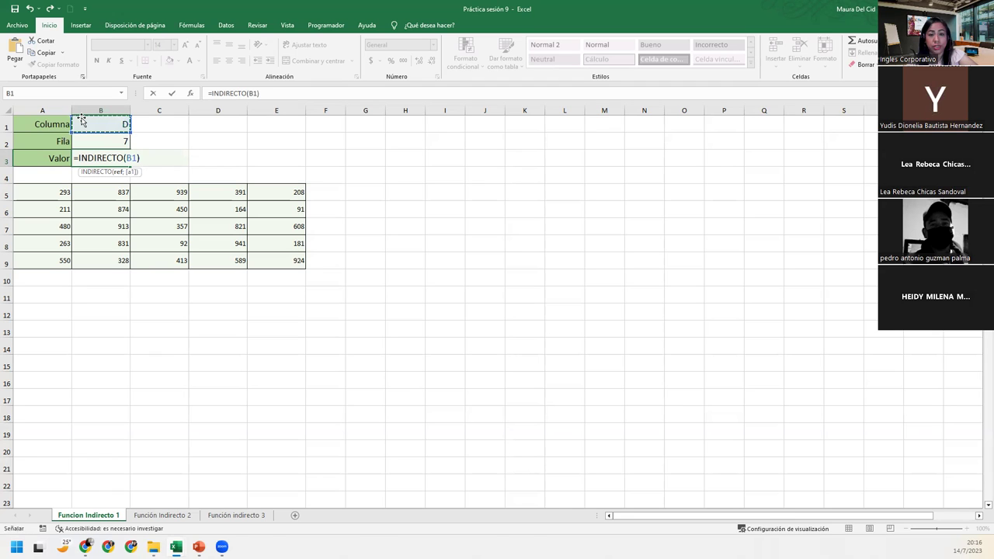
pyautogui.write('&')
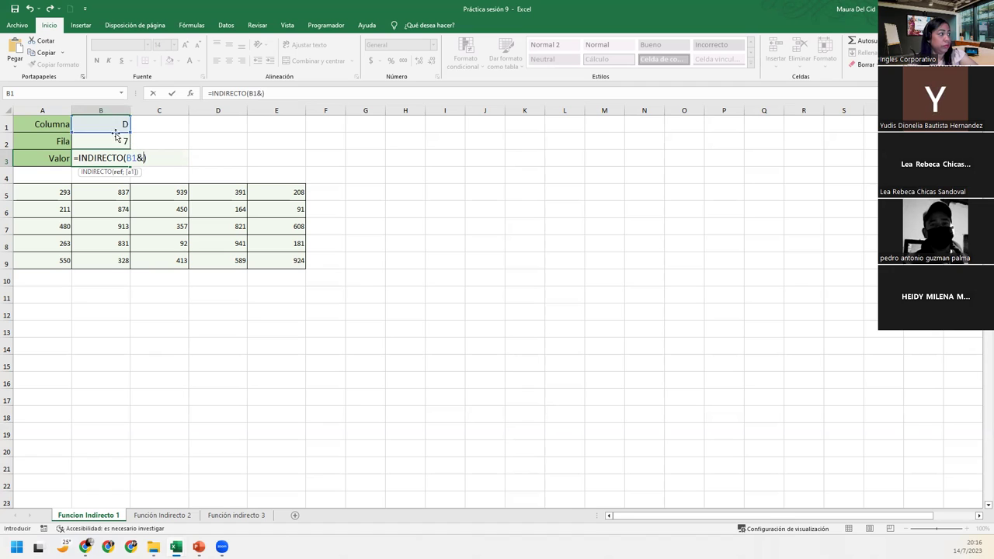
pyautogui.click(112, 141)
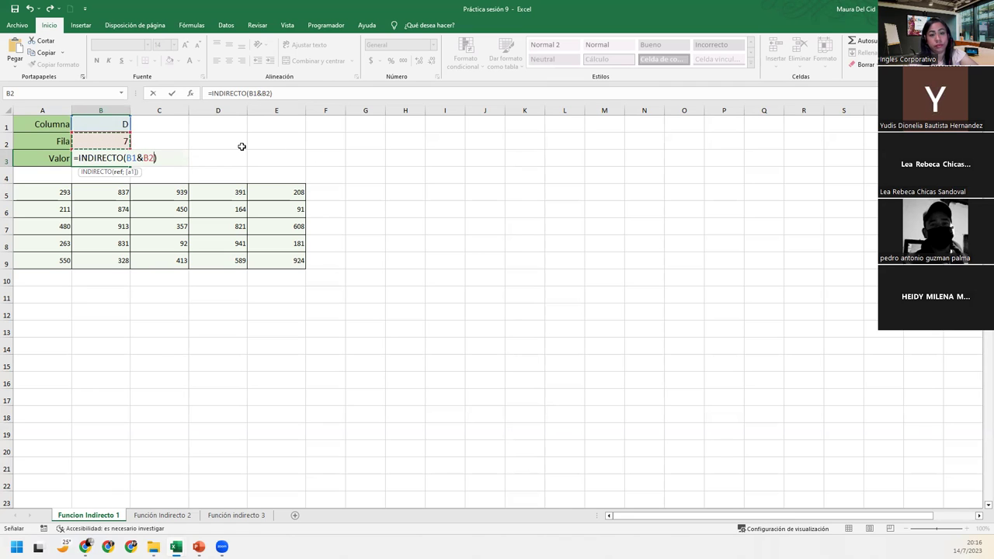
pyautogui.press('Return')
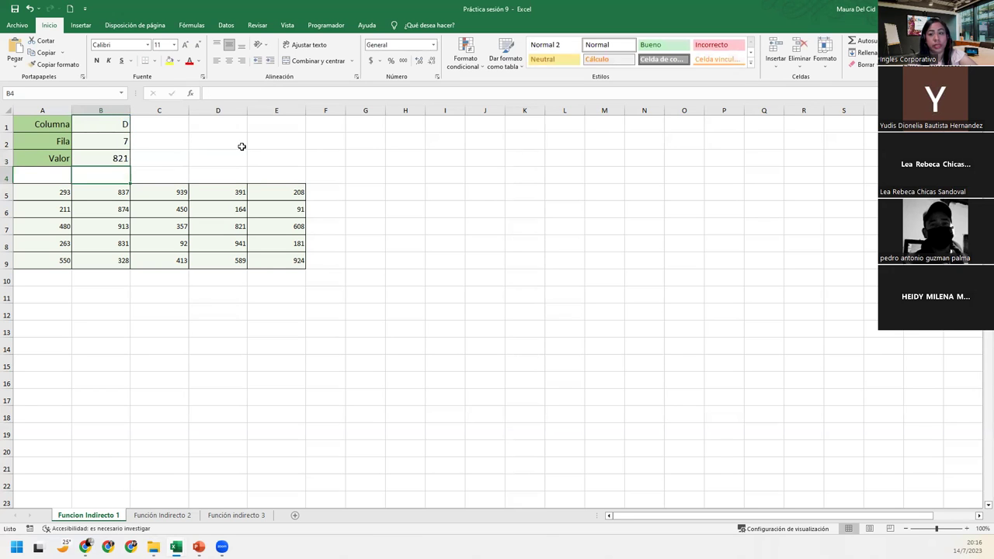
# Re-commit the B3 formula so it shows 821, then reopen it for editing
pyautogui.doubleClick(120, 158)
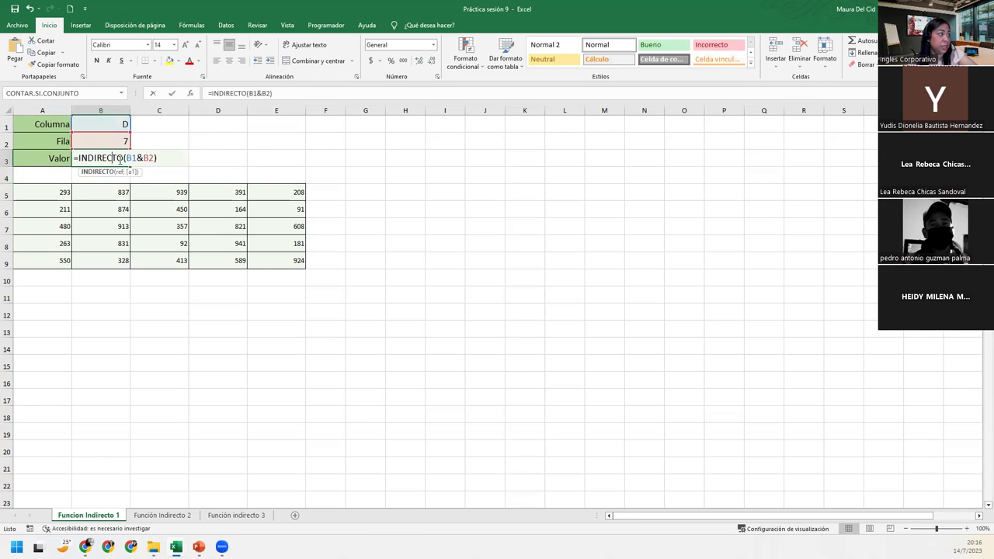
pyautogui.click(159, 159)
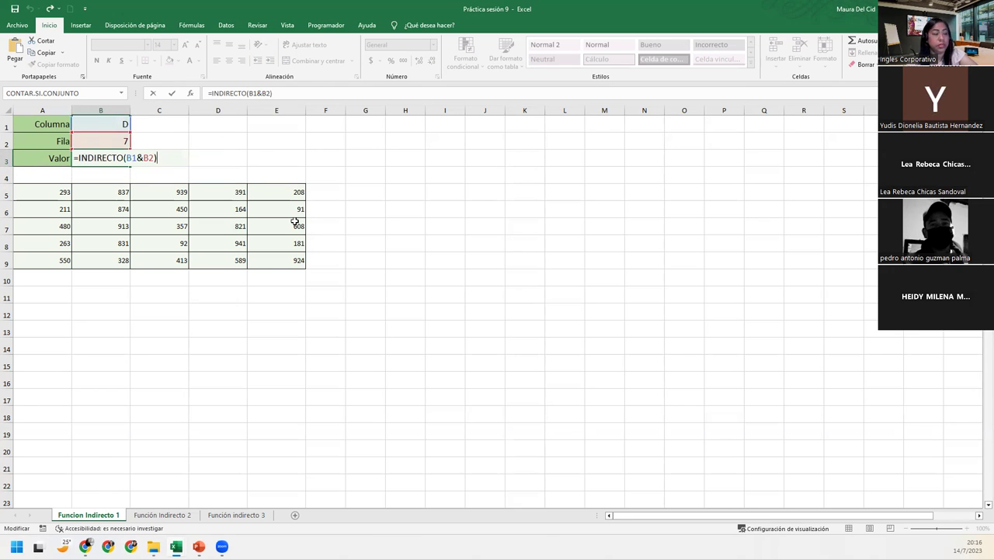
pyautogui.press('Return')
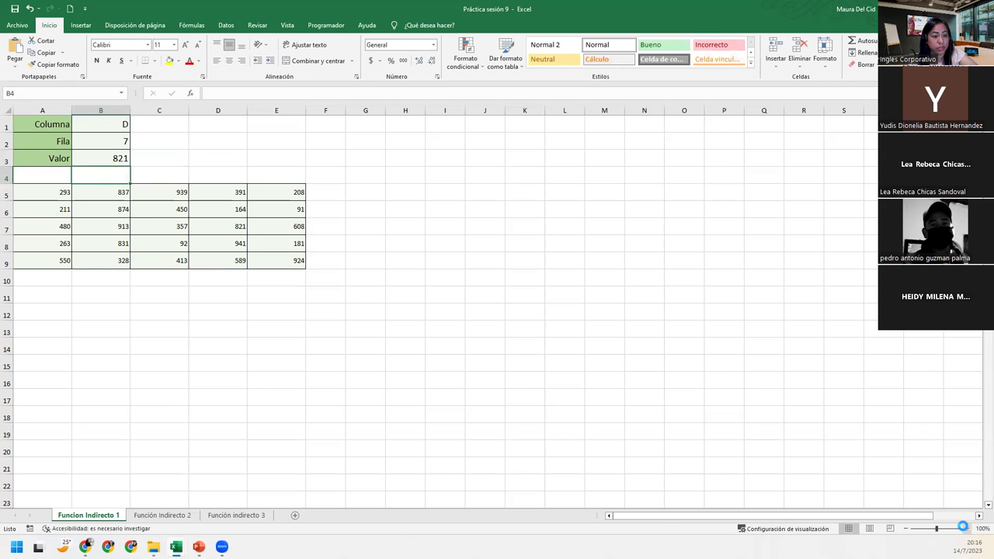
pyautogui.scroll(5, 748, 517)
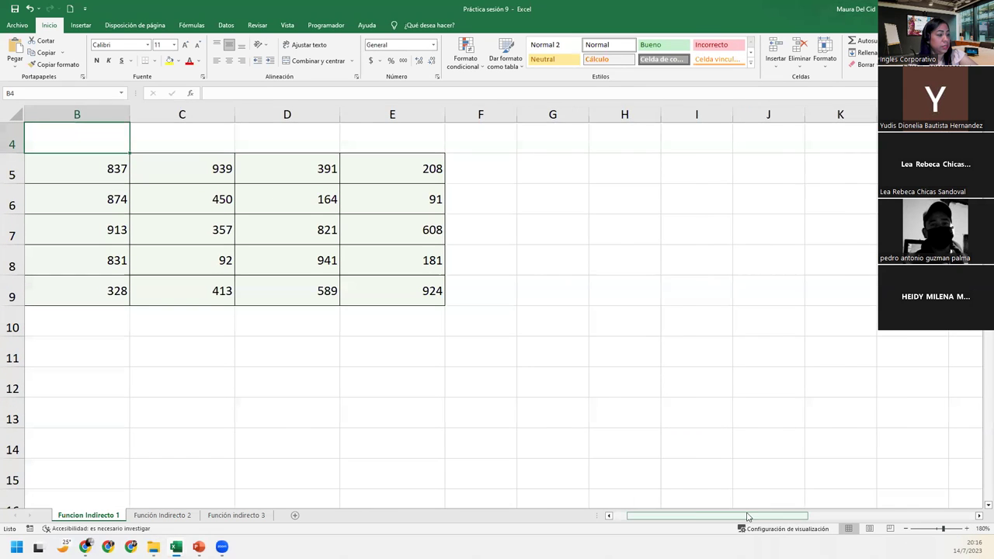
pyautogui.moveTo(748, 516); pyautogui.dragTo(655, 495)
pyautogui.scroll(1, 156, 197)
pyautogui.doubleClick(160, 200)
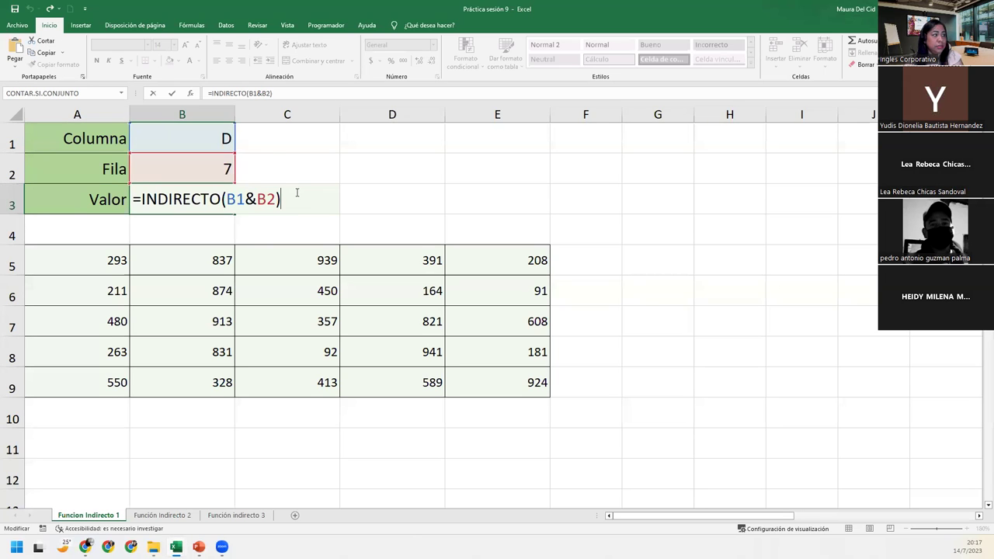
# Set Columna in B1 to A and Fila in B2 to 5 for the INDIRECTO lookup
pyautogui.press('Return')
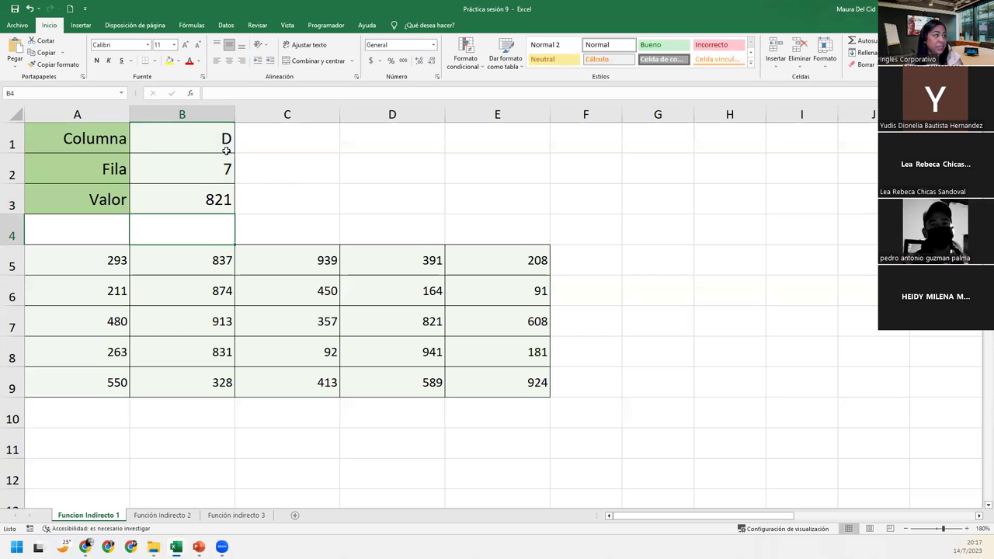
pyautogui.click(214, 142)
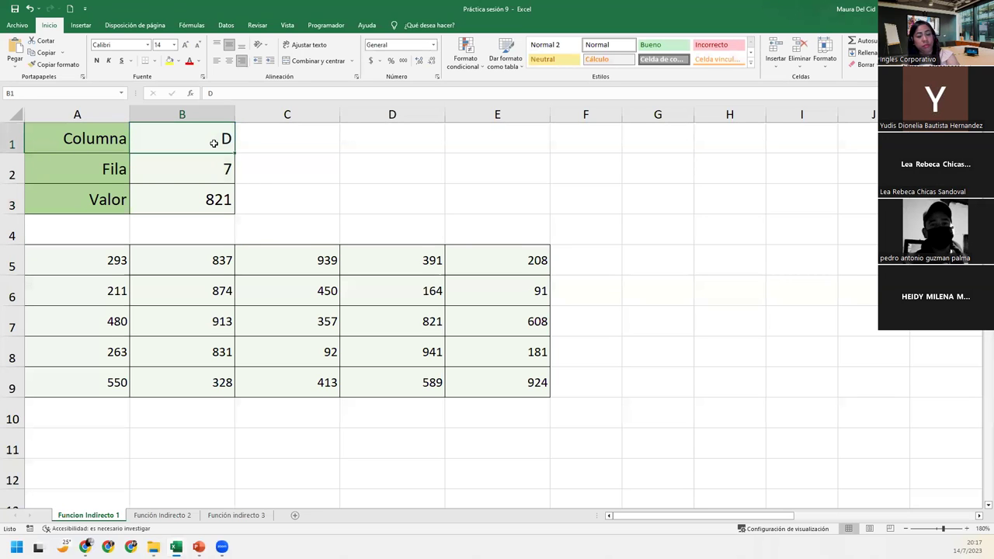
pyautogui.write('A')
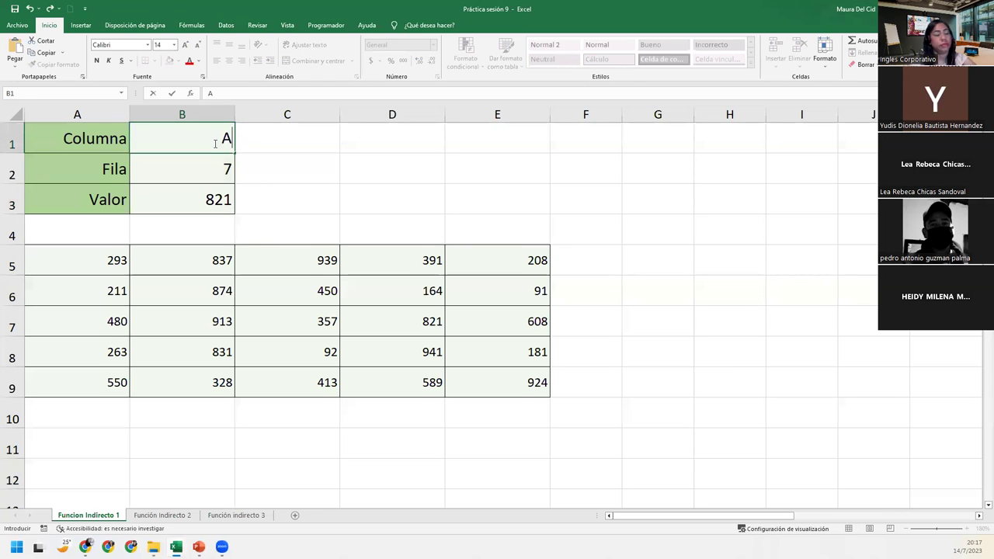
pyautogui.press('Return')
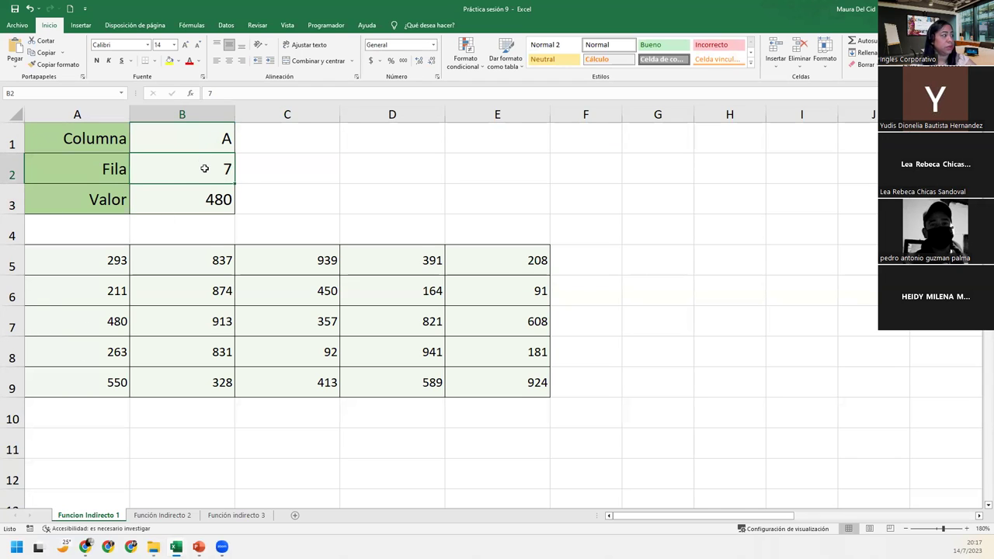
pyautogui.press('BackSpace')
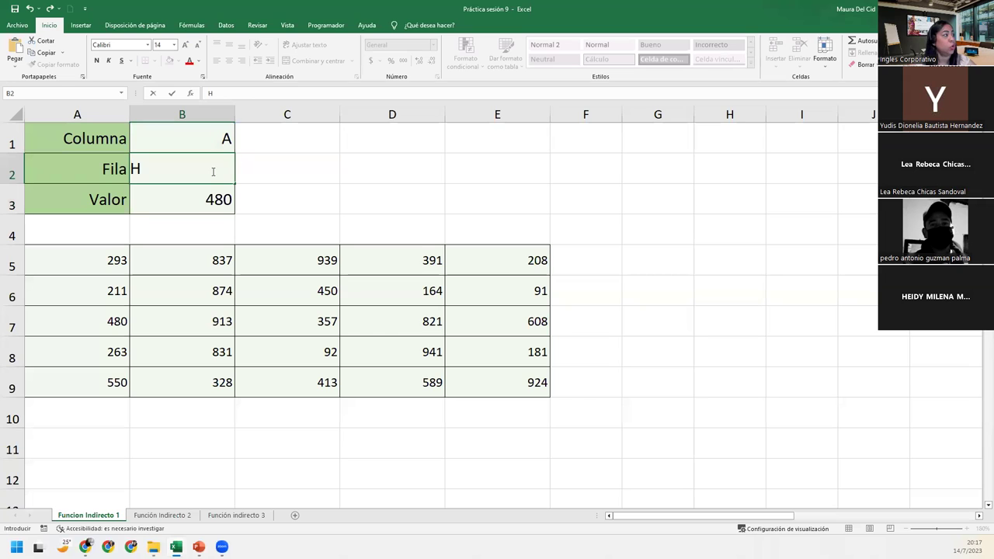
pyautogui.write('5')
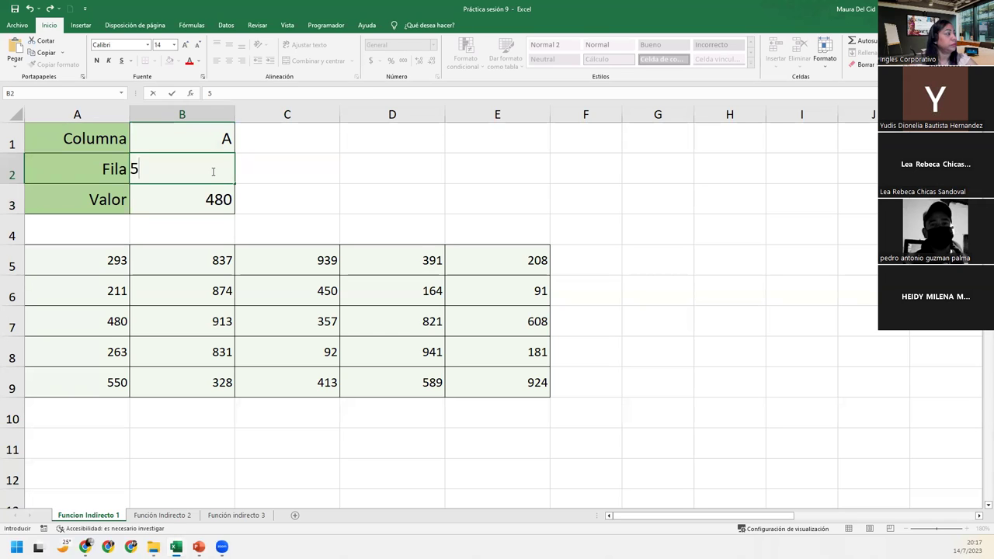
pyautogui.press('Return')
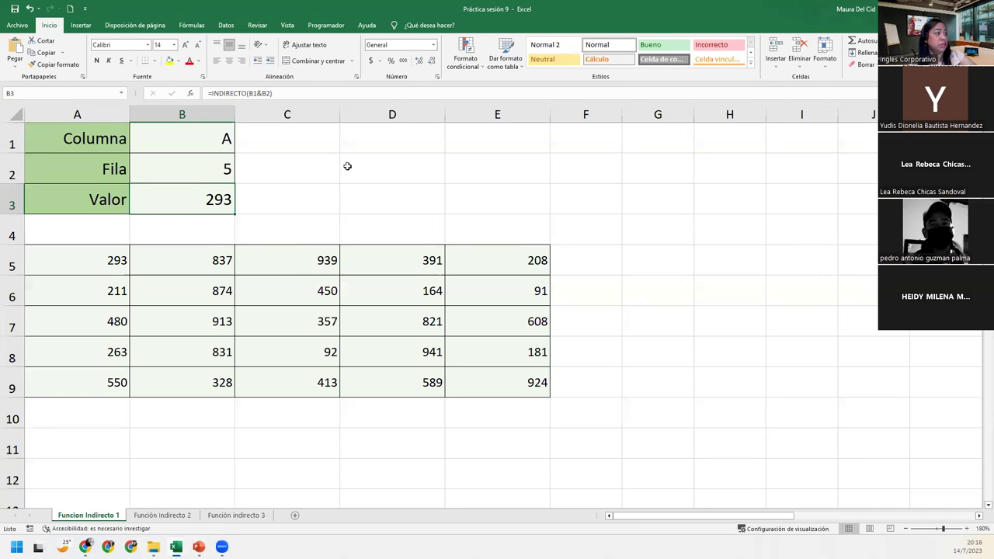
pyautogui.click(304, 201)
pyautogui.write('=')
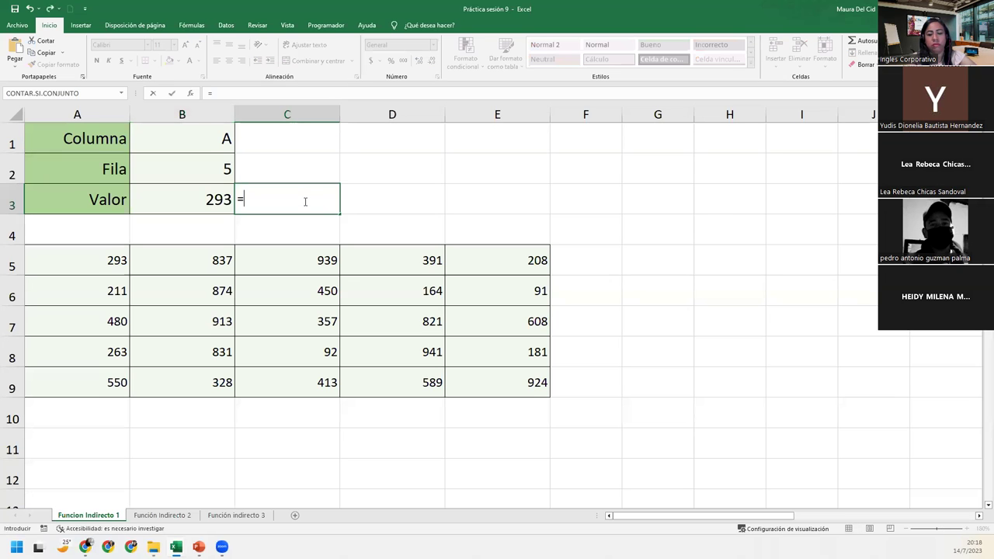
pyautogui.write('INDIRECTO(')
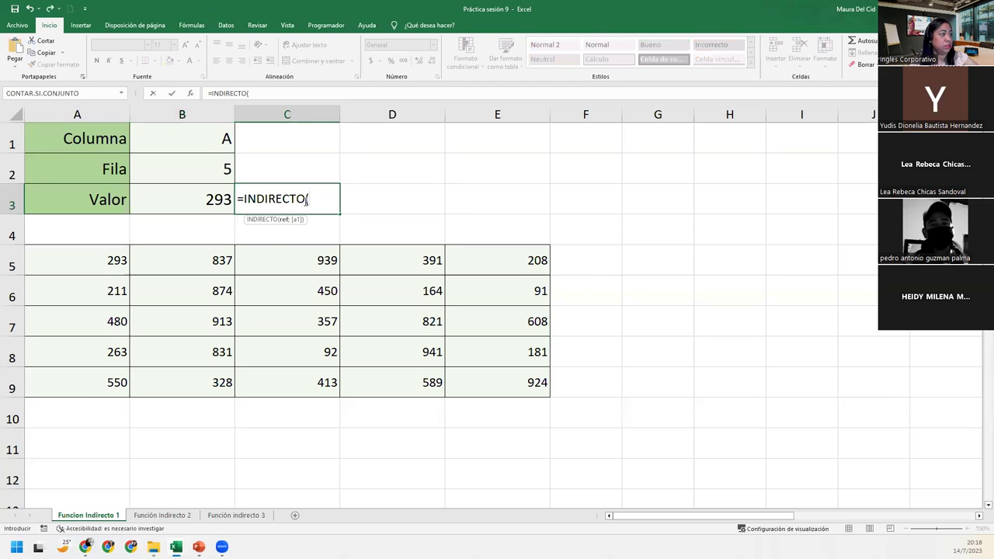
pyautogui.moveTo(178, 147); pyautogui.dragTo(180, 163)
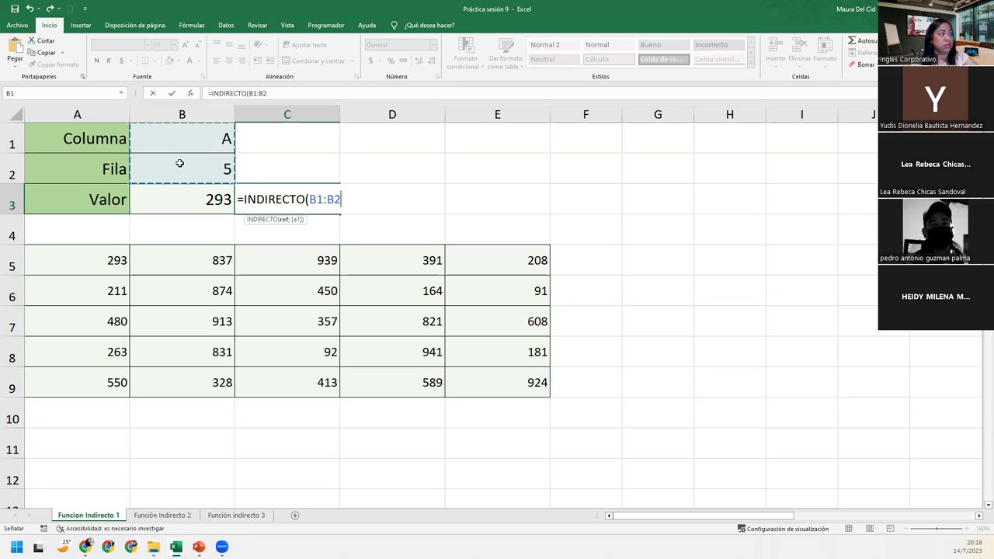
pyautogui.press('Return')
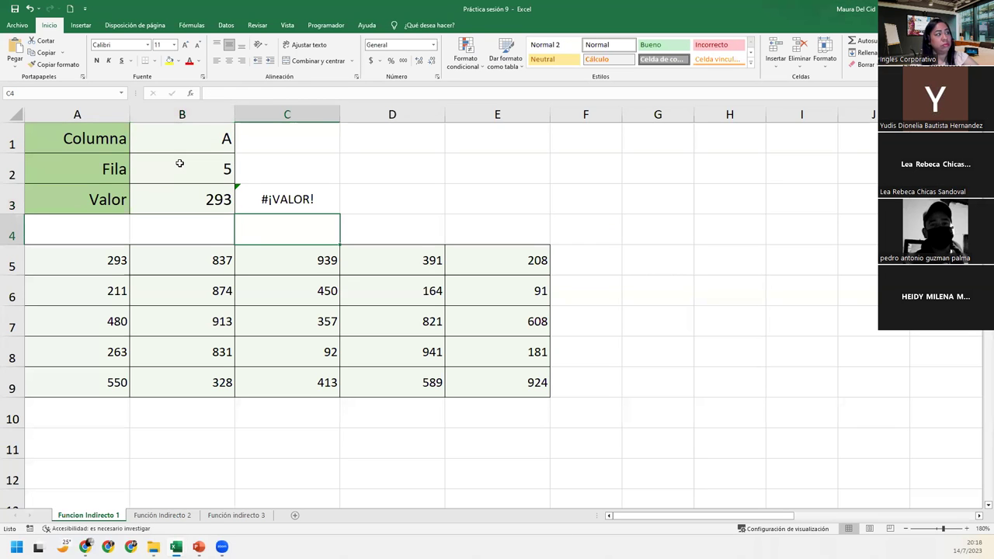
pyautogui.click(254, 195)
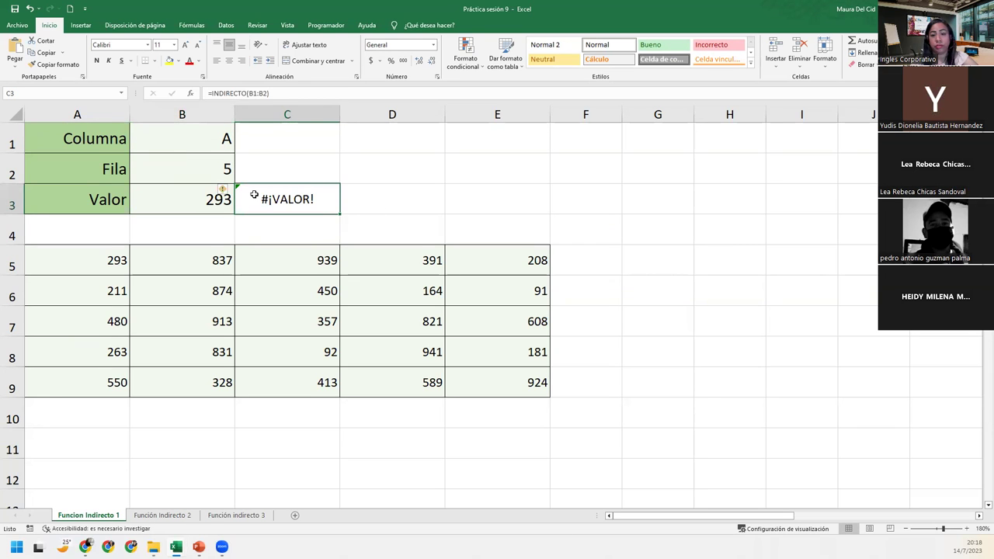
pyautogui.press('Delete')
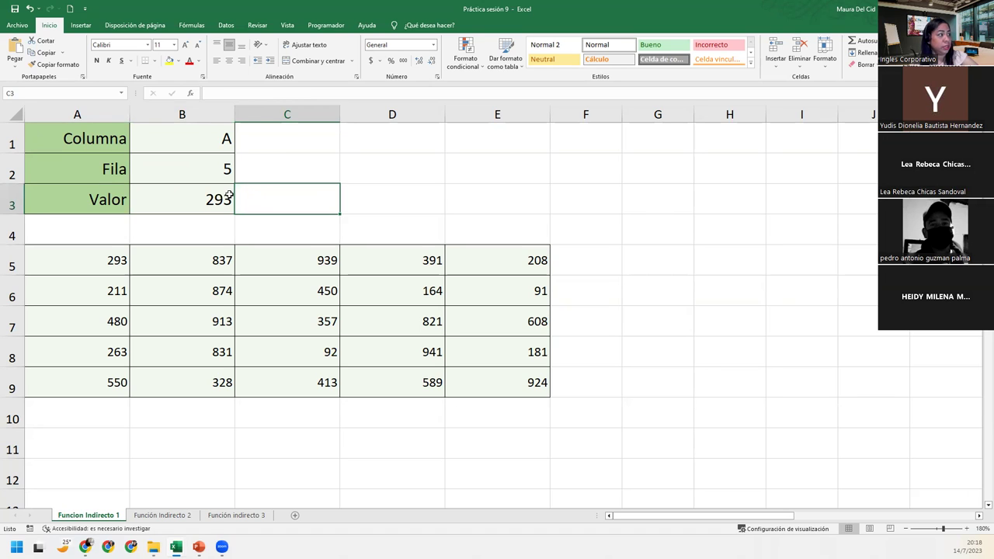
pyautogui.click(229, 195)
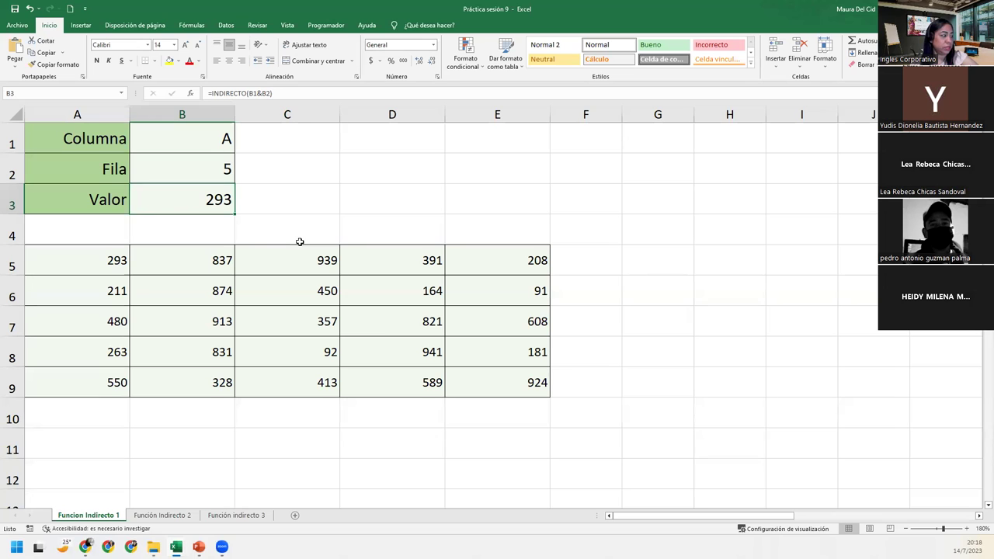
# On Función Indirecto 2, review the defined names in Administrador de nombres and close it
pyautogui.click(162, 515)
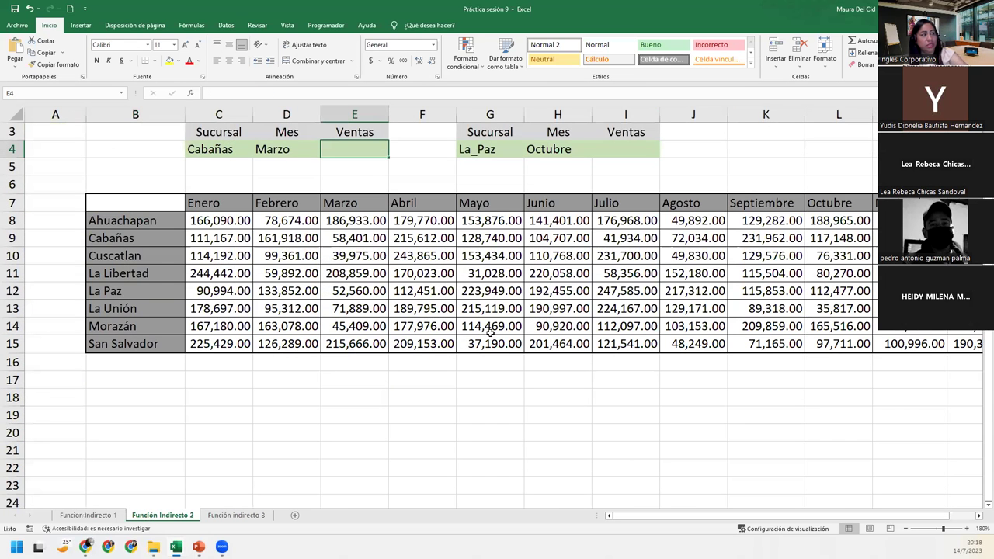
pyautogui.scroll(1, 392, 245)
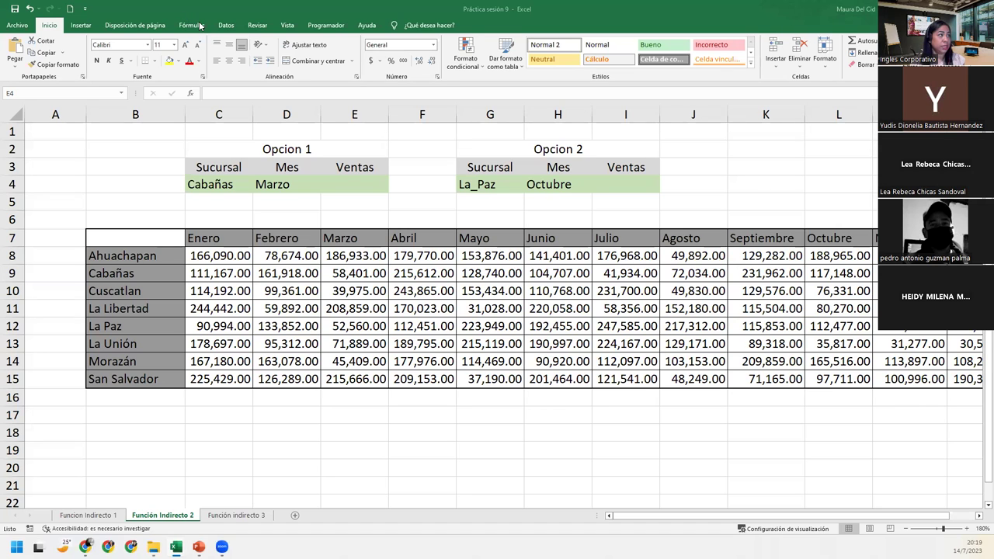
pyautogui.click(191, 25)
pyautogui.click(373, 52)
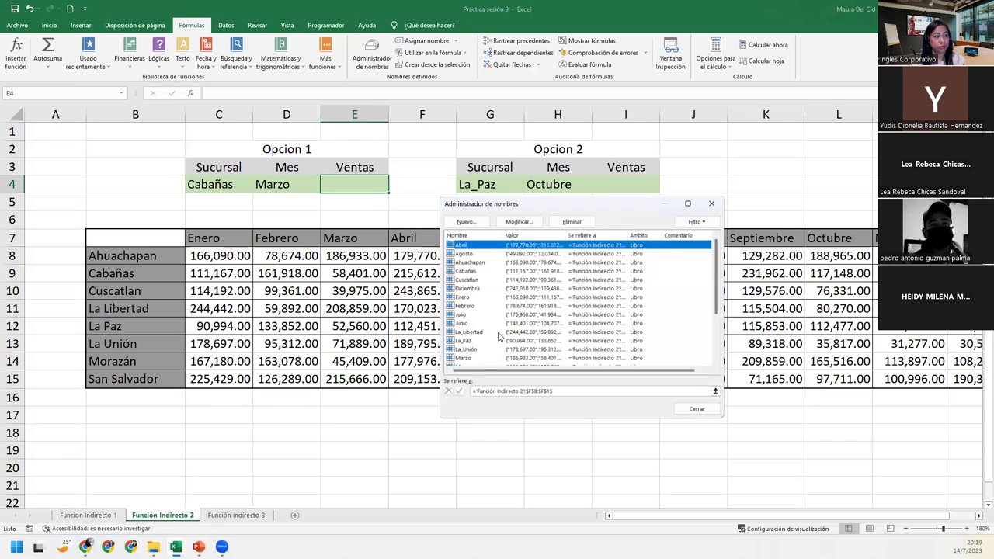
pyautogui.scroll(-3, 499, 335)
pyautogui.press('Home')
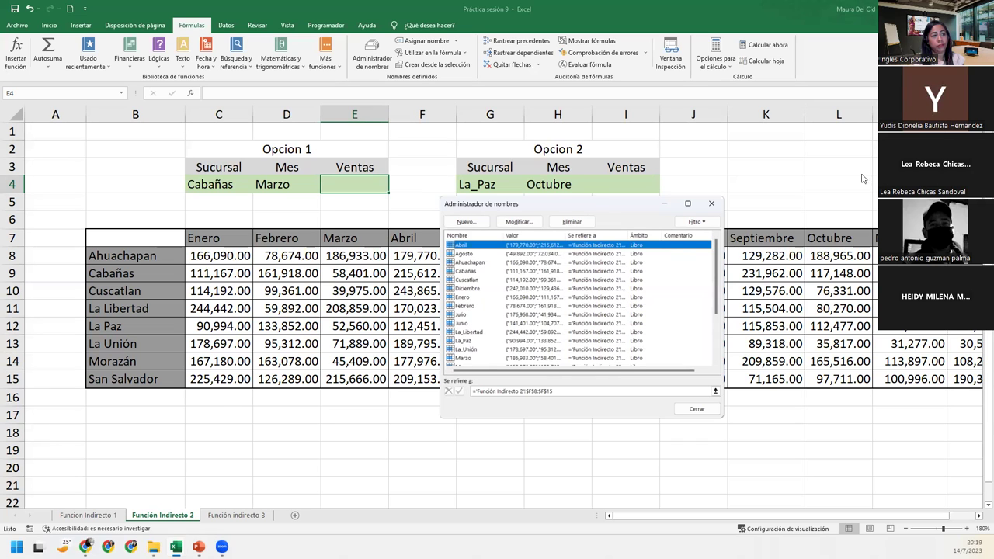
pyautogui.click(710, 201)
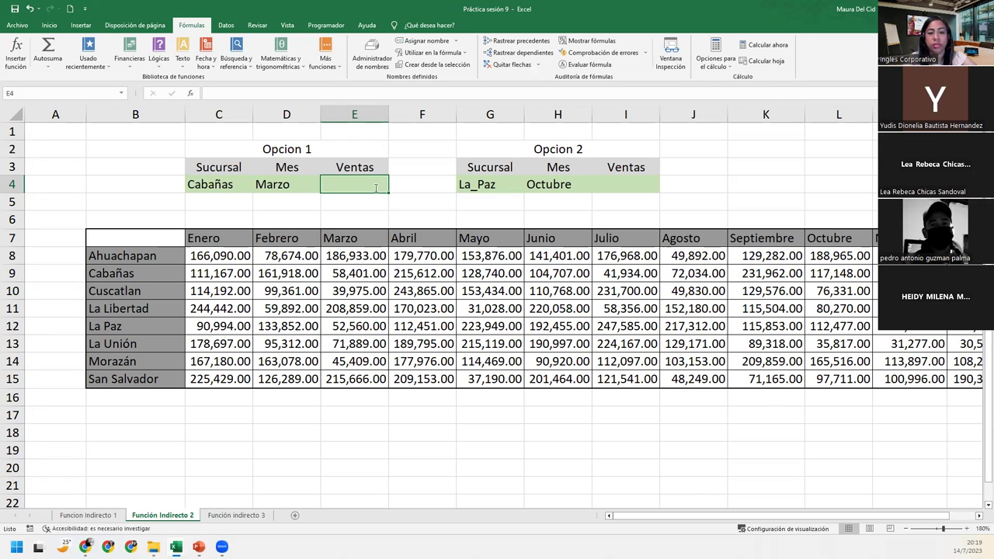
# Enter =Cabañas Marzo in E4 using the autocompleted range names, returning 58401
pyautogui.write('=cABA')
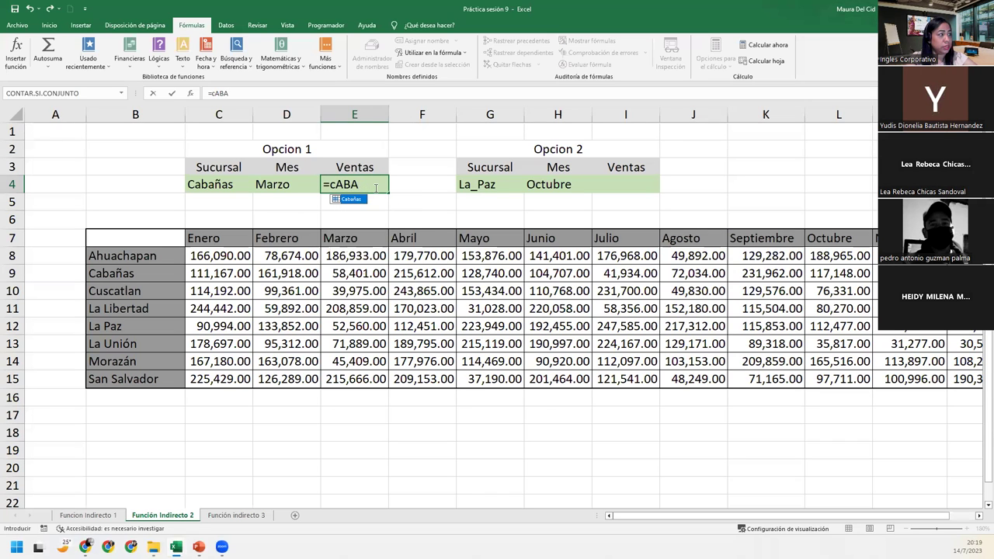
pyautogui.press('Tab')
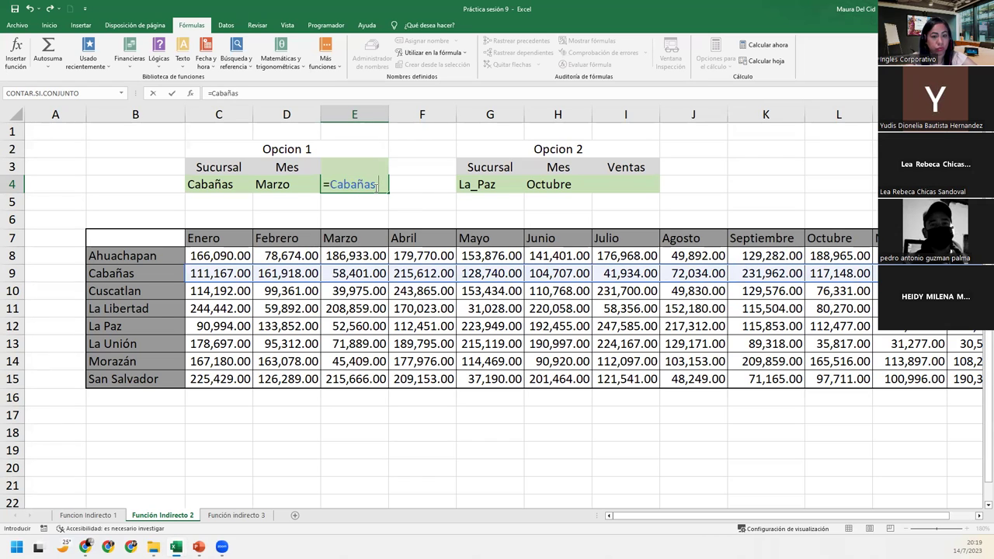
pyautogui.write(' Mar')
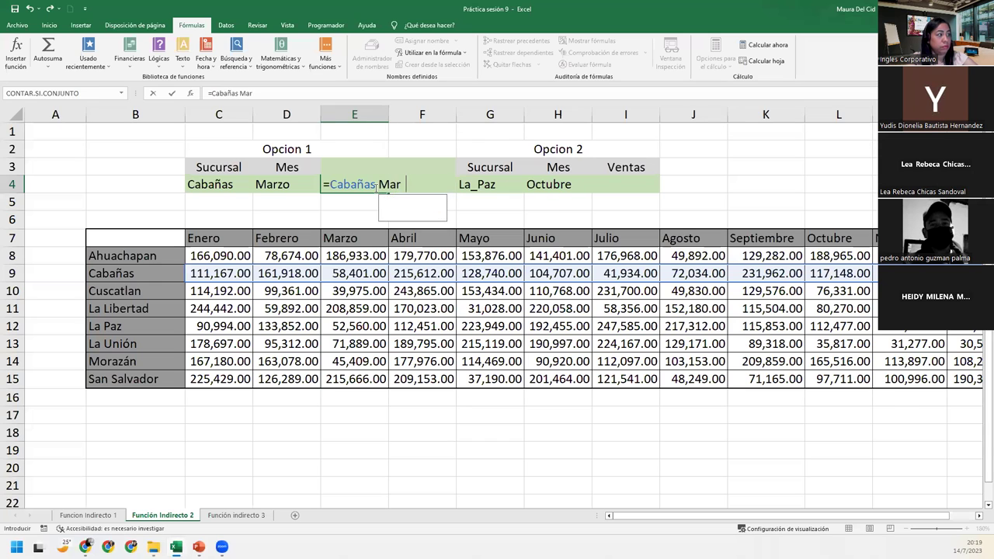
pyautogui.press('Tab')
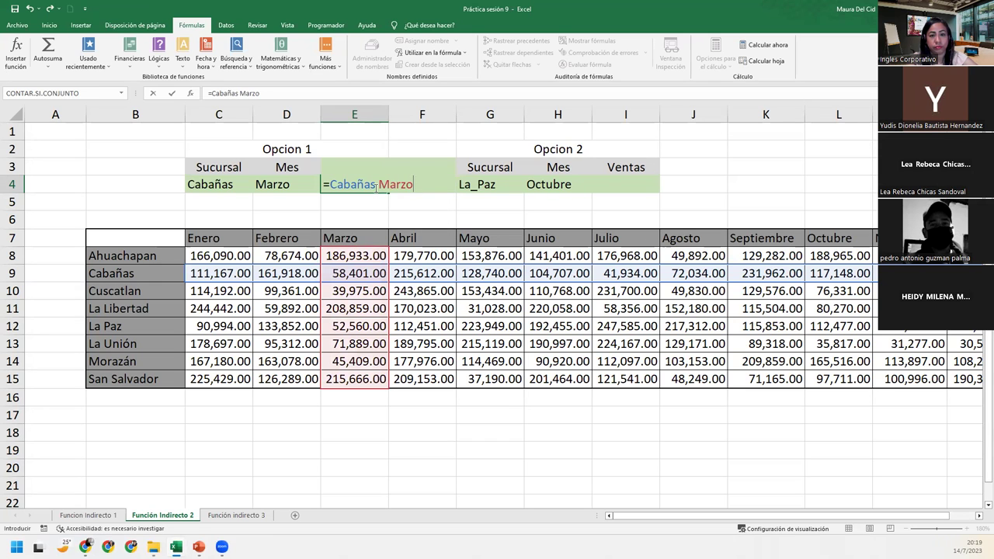
pyautogui.press('Return')
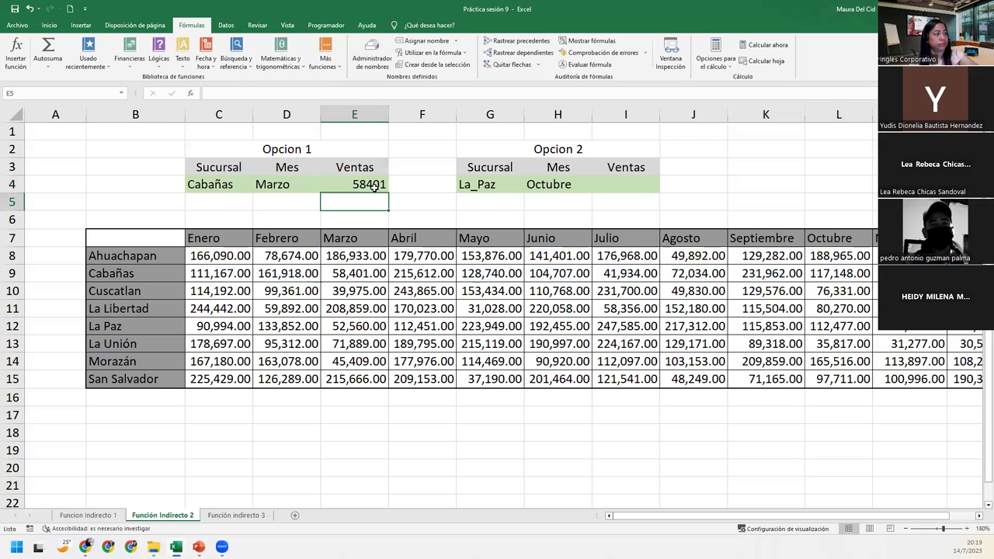
# Select row 9 and column E to show where Cabañas and Marzo intersect, then reopen E4's formula
pyautogui.click(373, 186)
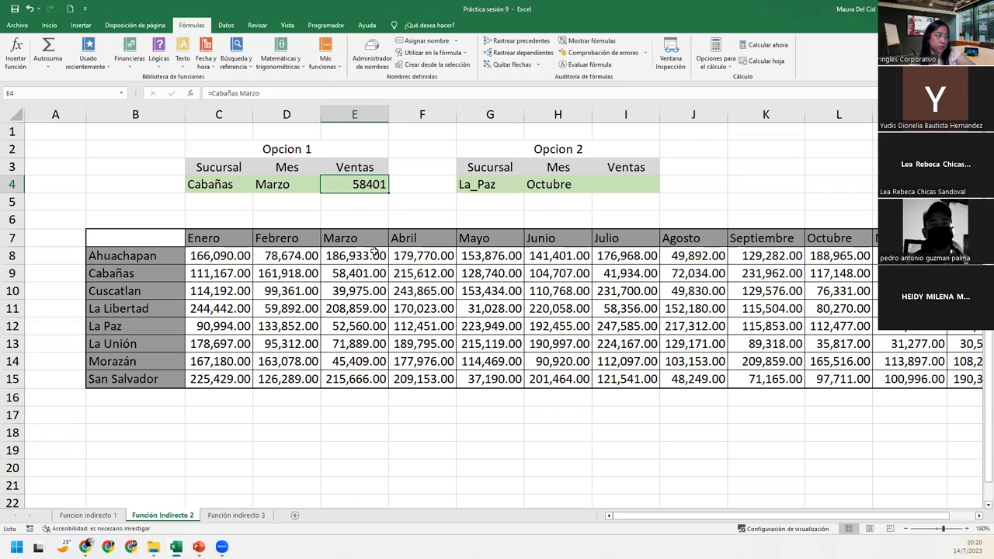
pyautogui.click(13, 272)
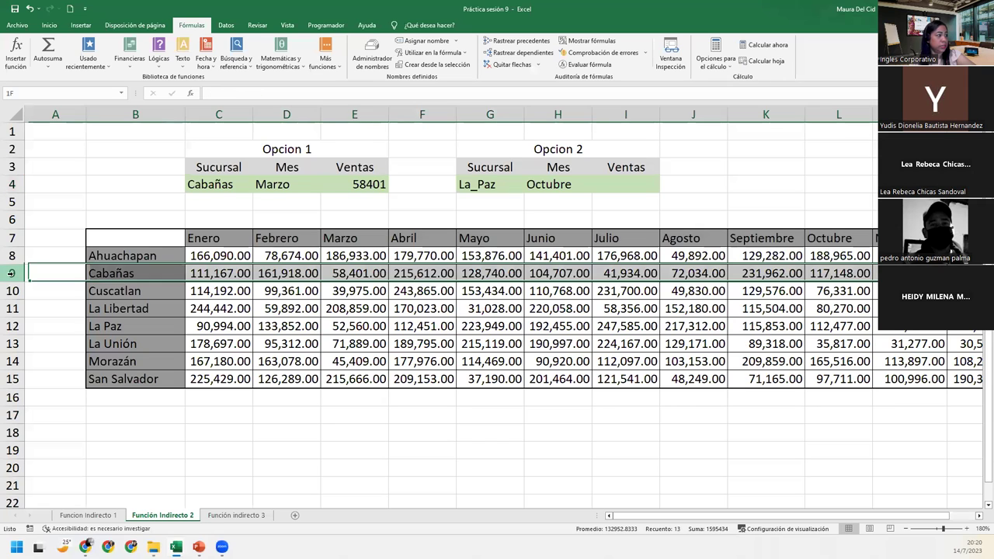
pyautogui.keyDown('ctrl'); pyautogui.click(332, 115); pyautogui.keyUp('ctrl')
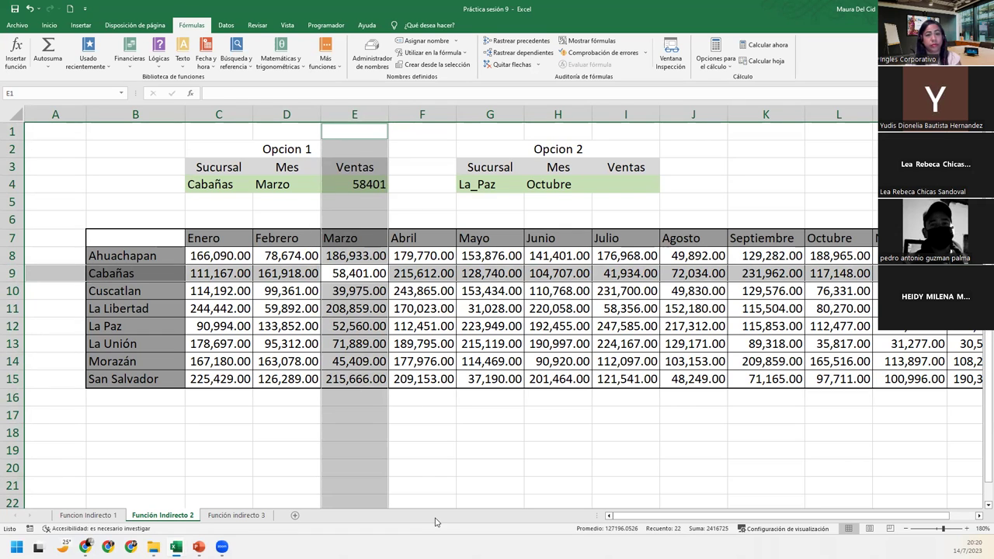
pyautogui.doubleClick(367, 184)
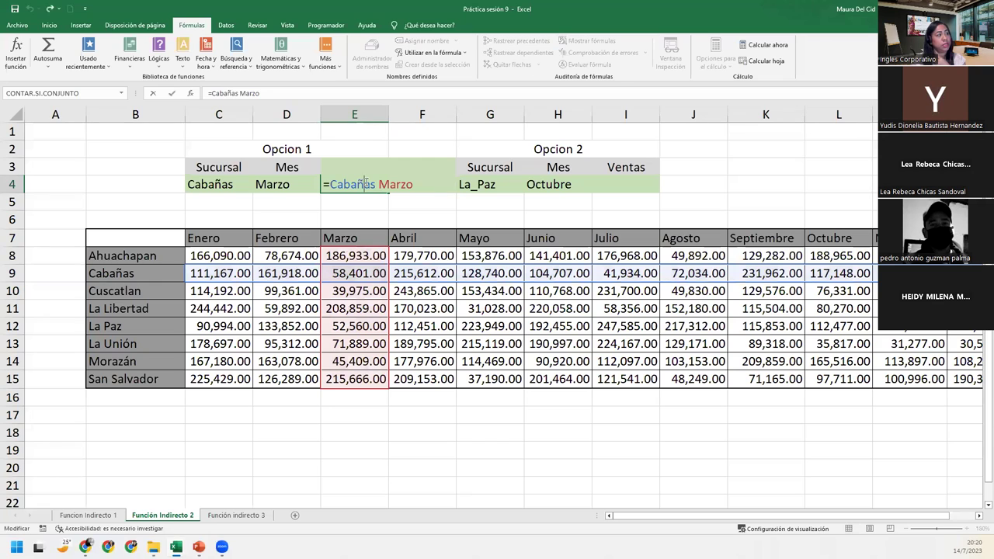
# Confirm E4's formula and zoom the sheet in to 230%
pyautogui.press('Return')
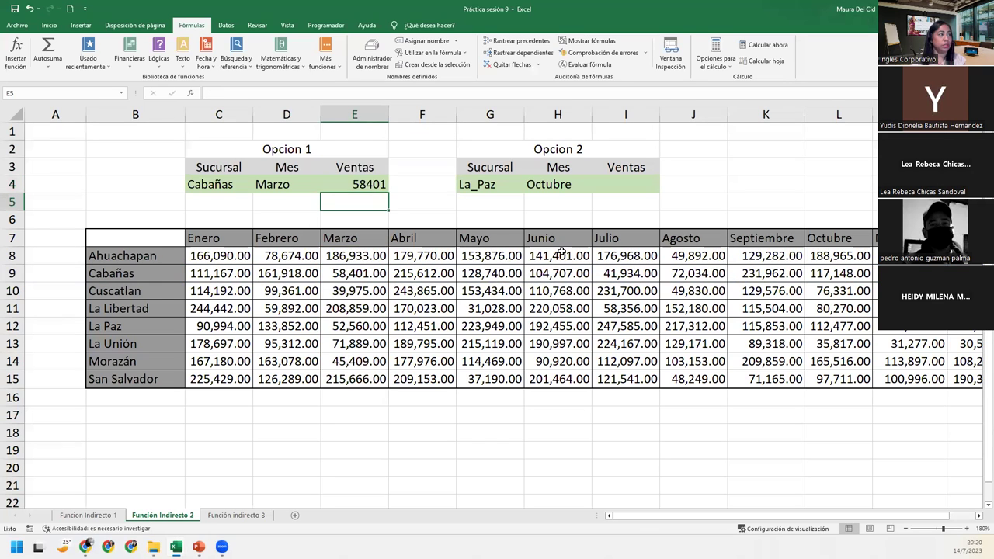
pyautogui.click(331, 183)
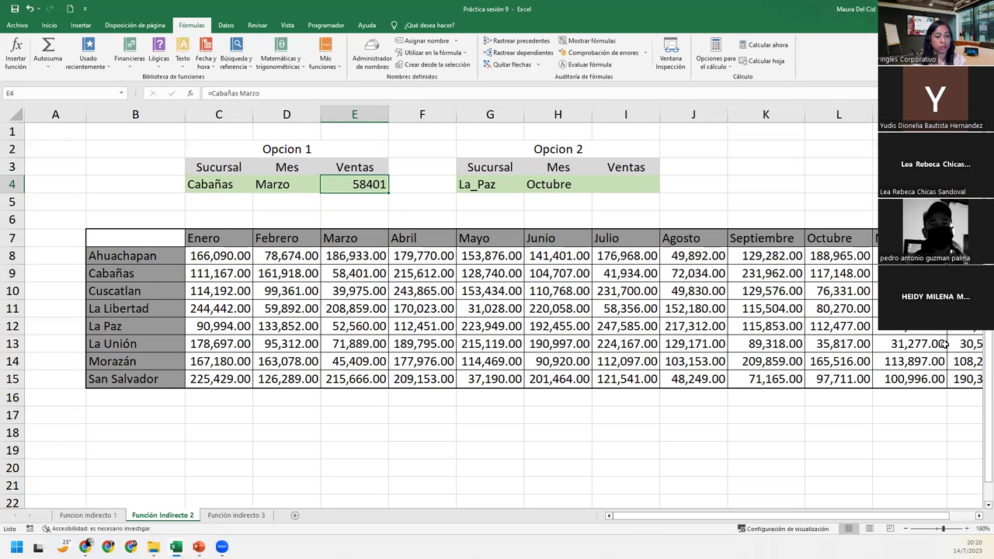
pyautogui.click(968, 529)
pyautogui.click(968, 529)
pyautogui.click(968, 529)
pyautogui.click(968, 529)
pyautogui.click(967, 529)
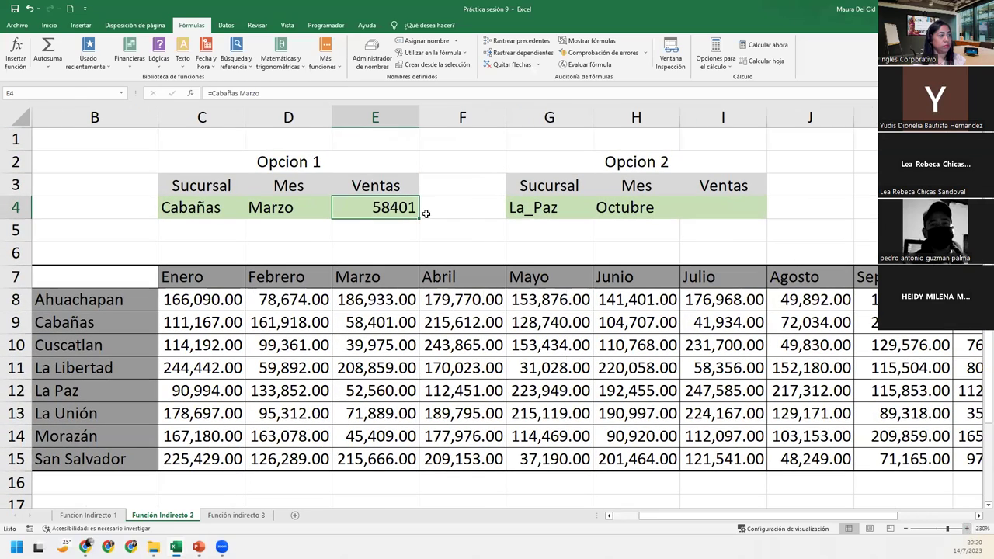
# Reopen E4 to show the =Cabañas Marzo formula and confirm it again
pyautogui.doubleClick(409, 206)
pyautogui.press('End')
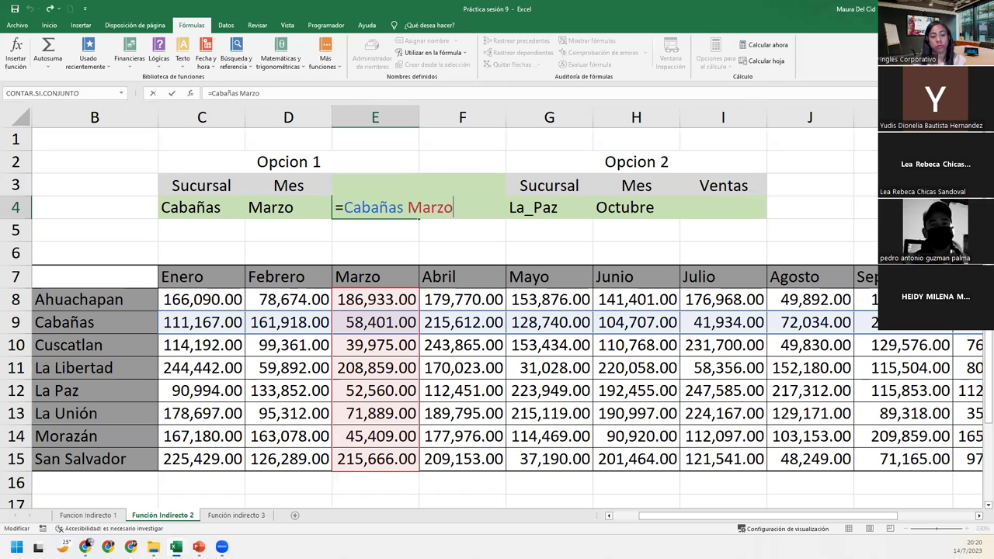
pyautogui.hotkey('alt', 'Tab')
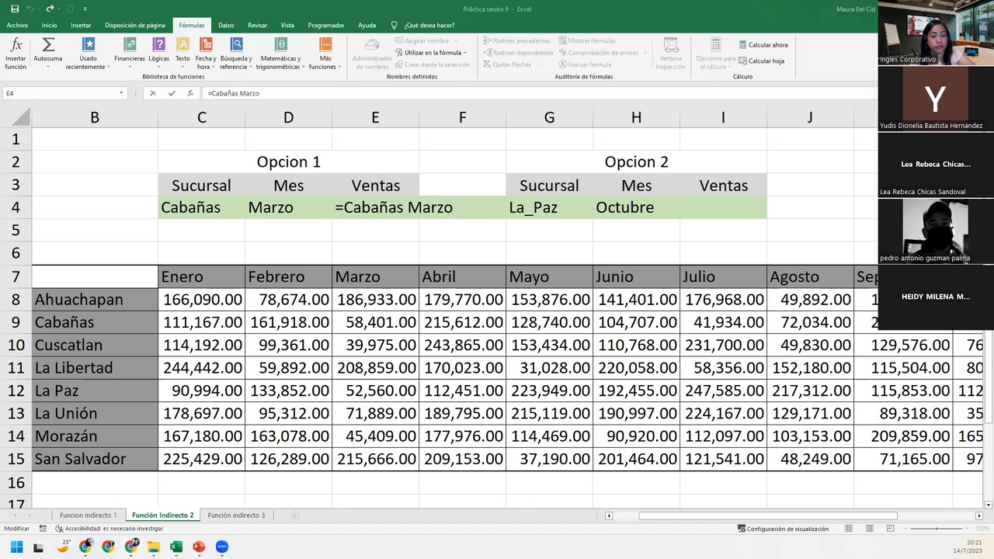
pyautogui.press('F2')
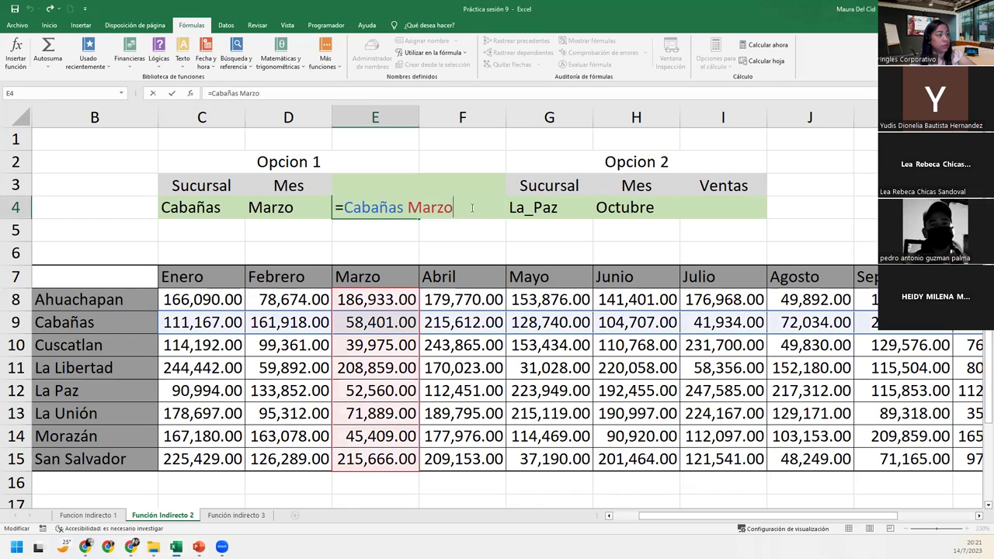
pyautogui.press('Return')
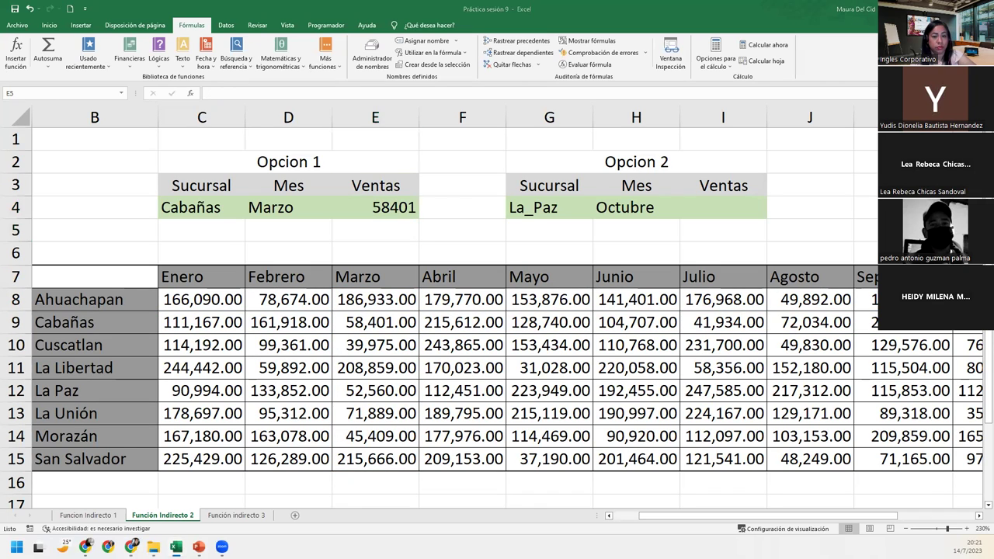
pyautogui.click(365, 202)
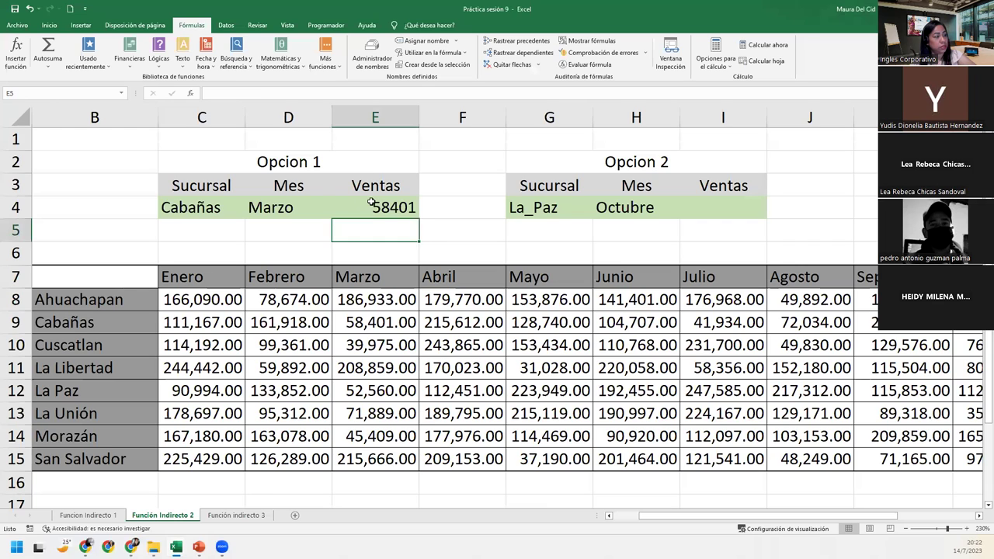
pyautogui.doubleClick(405, 207)
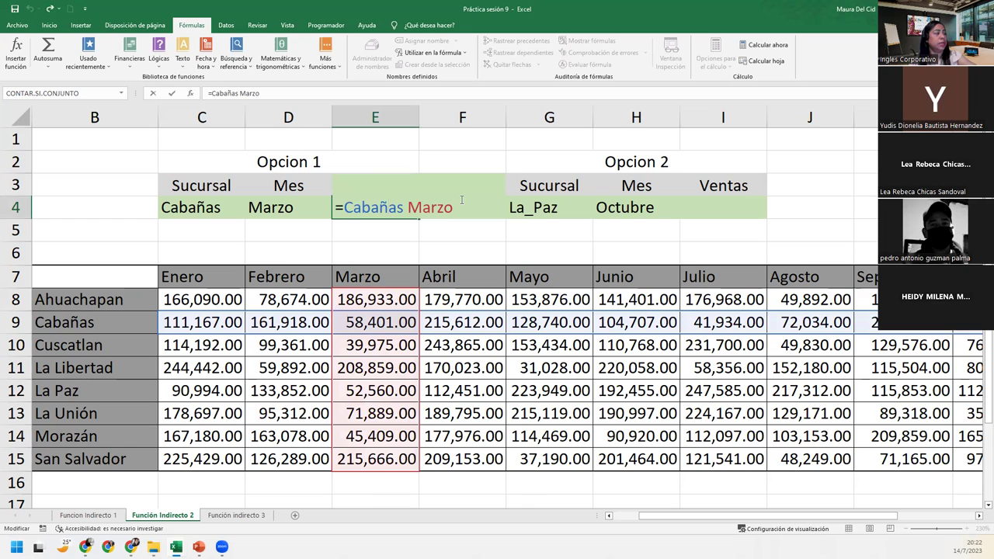
pyautogui.press('Return')
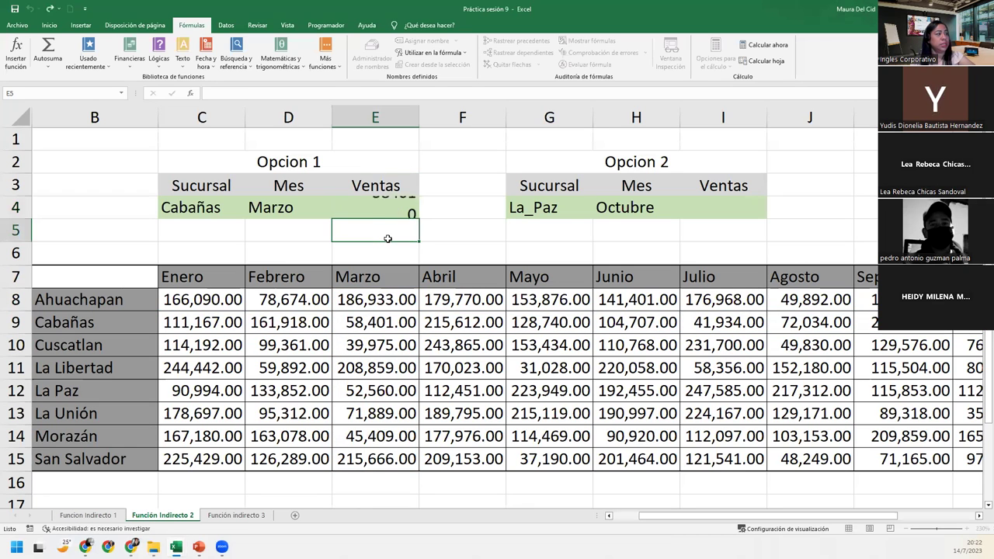
pyautogui.write('=')
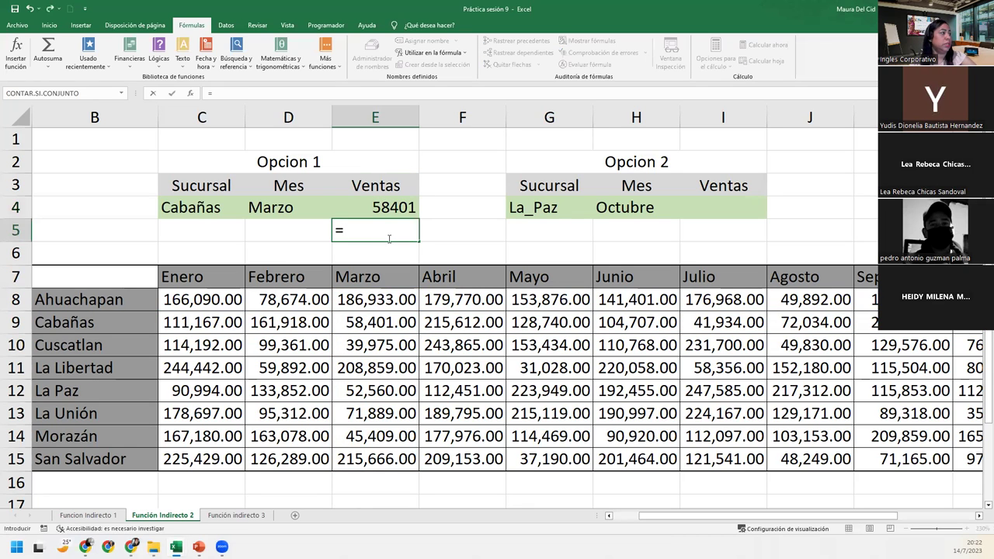
pyautogui.click(226, 205)
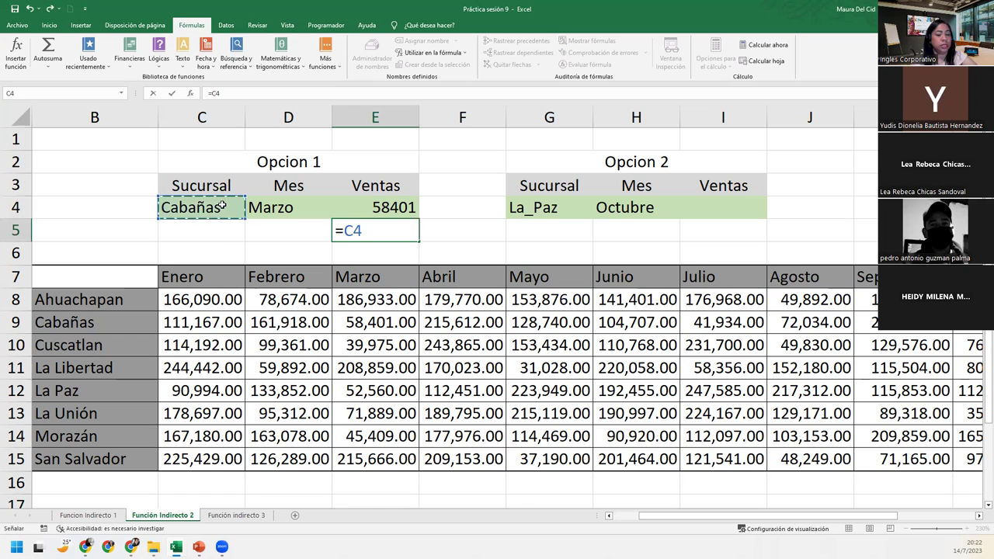
pyautogui.click(266, 209)
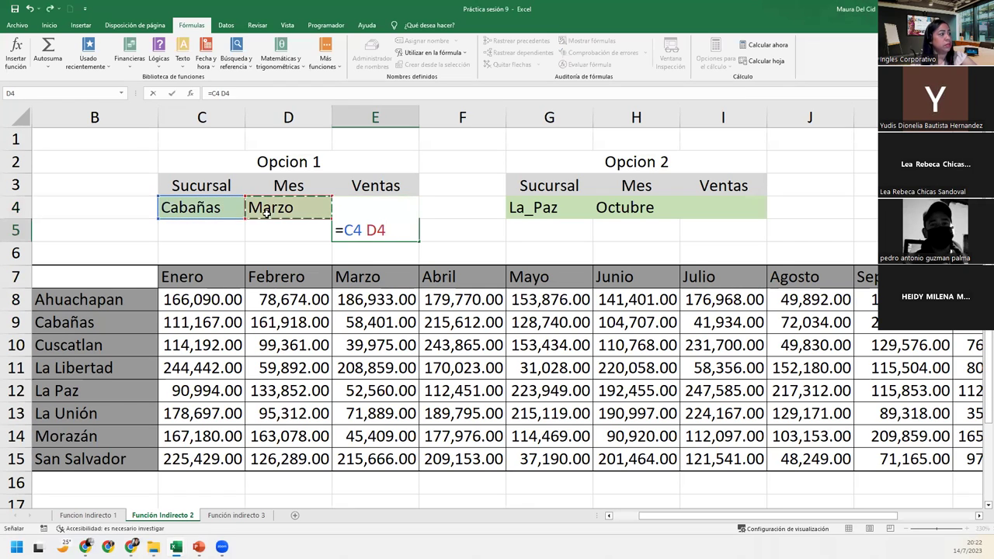
pyautogui.press('Return')
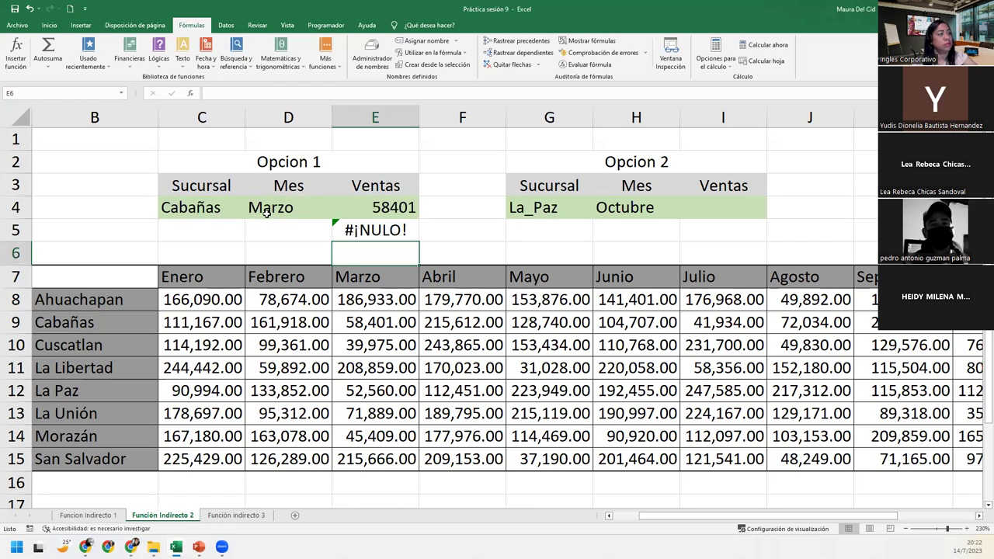
pyautogui.moveTo(401, 228)
pyautogui.doubleClick(413, 207)
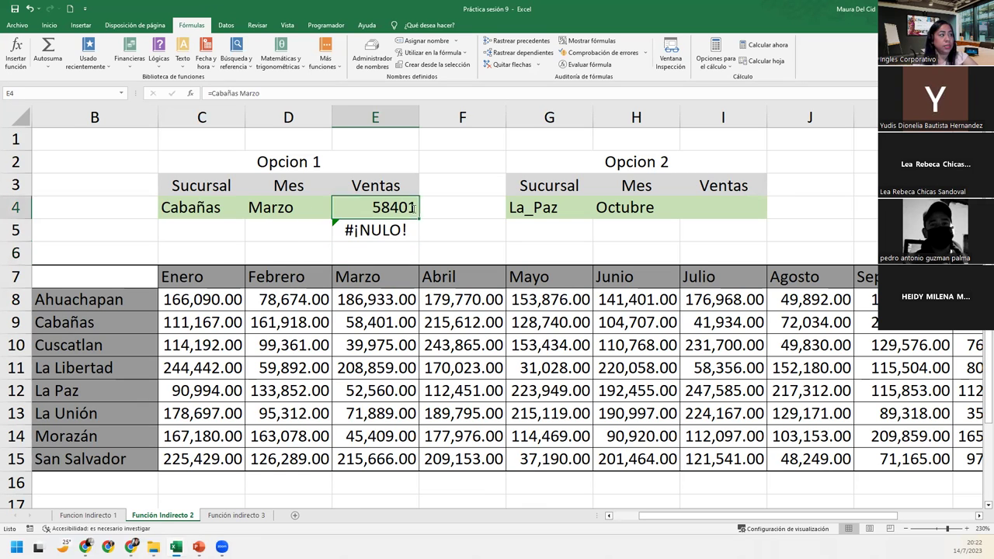
pyautogui.press('Left')
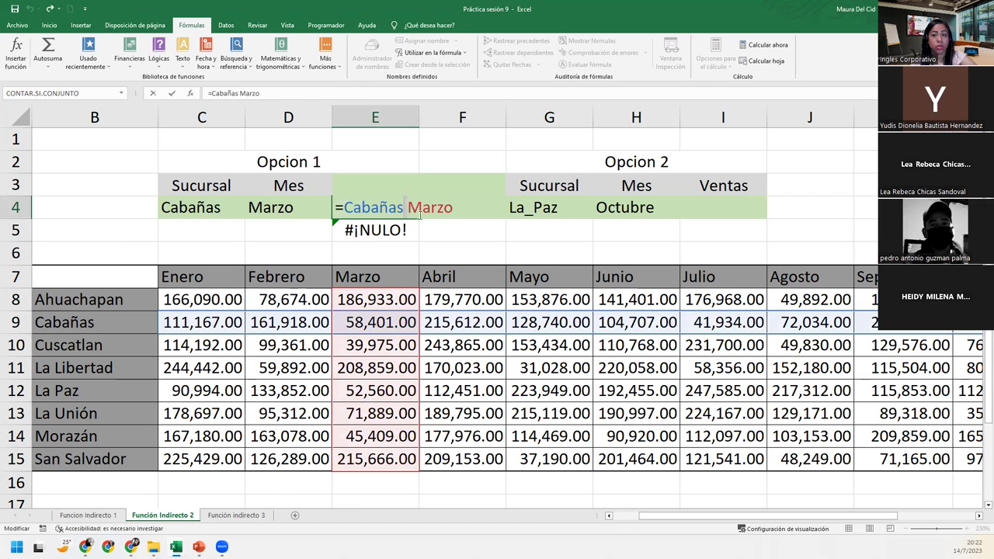
pyautogui.moveTo(459, 207); pyautogui.dragTo(347, 208)
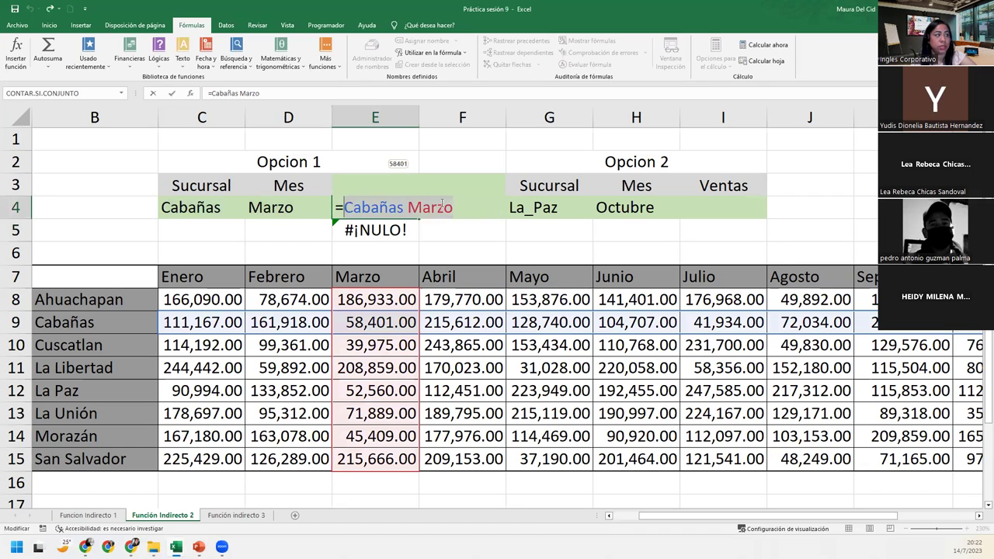
pyautogui.click(469, 209)
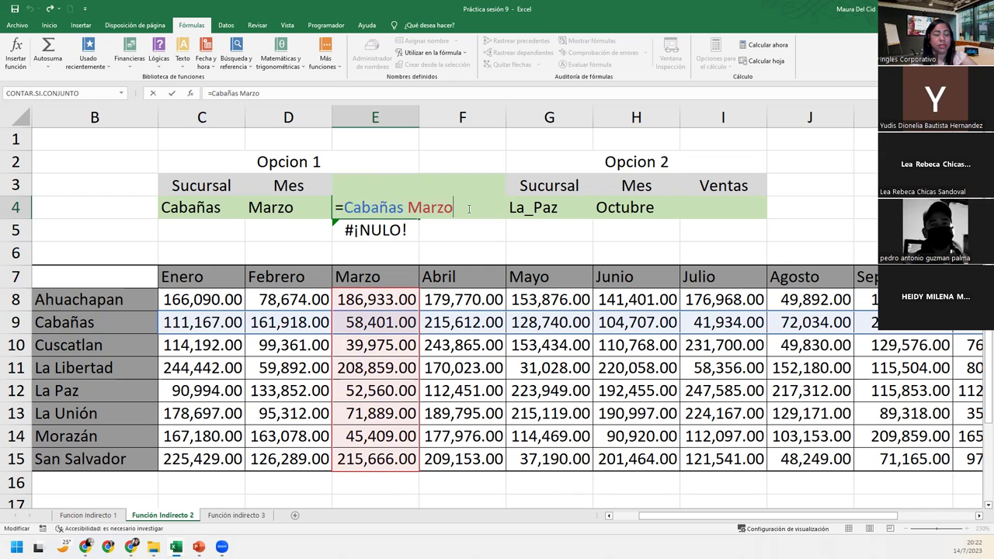
pyautogui.press('Return')
pyautogui.doubleClick(404, 227)
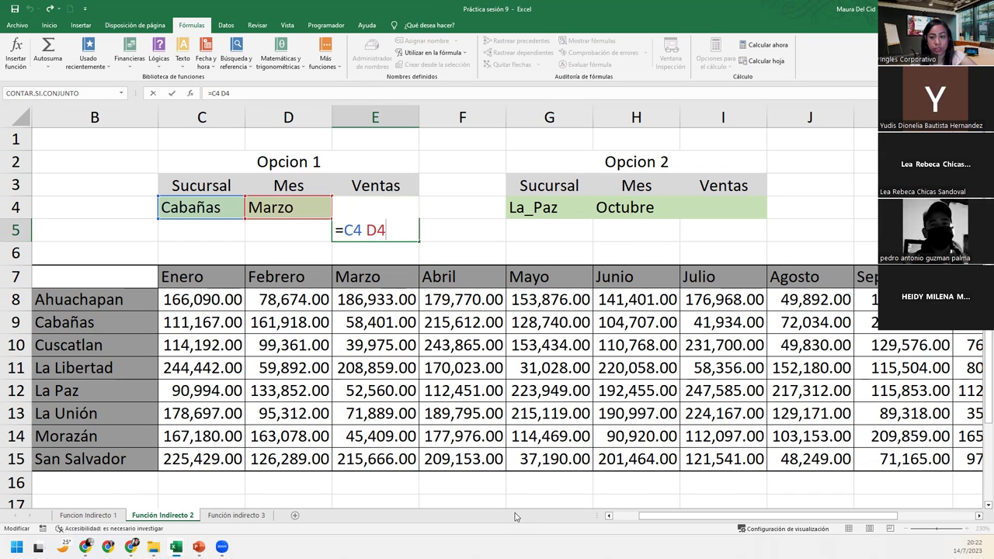
pyautogui.press('Return')
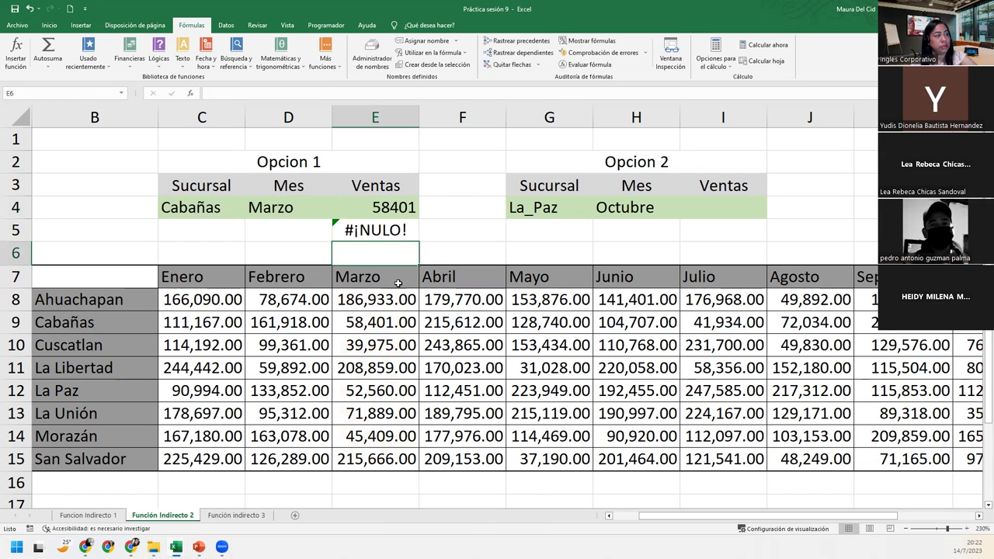
pyautogui.doubleClick(390, 208)
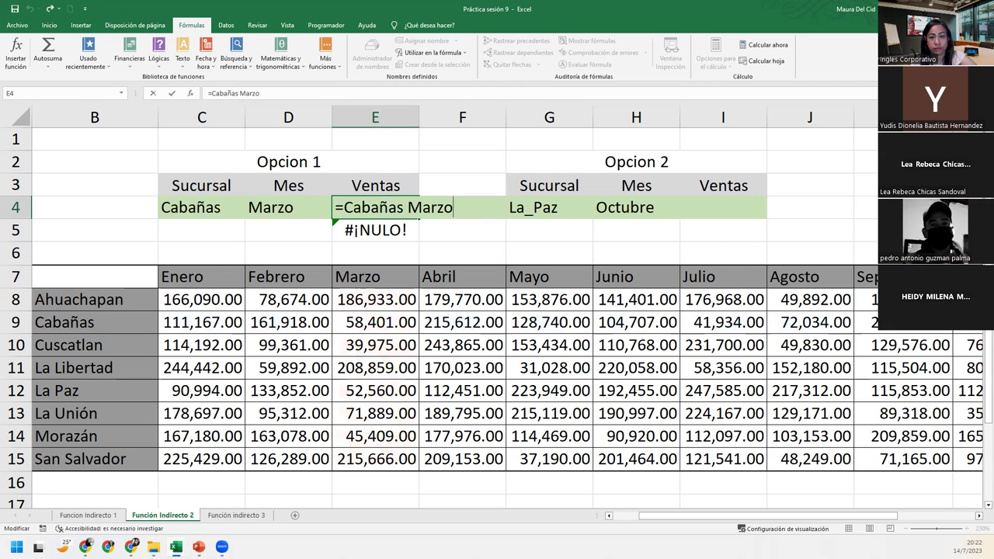
pyautogui.hotkey('ctrl', 'Return')
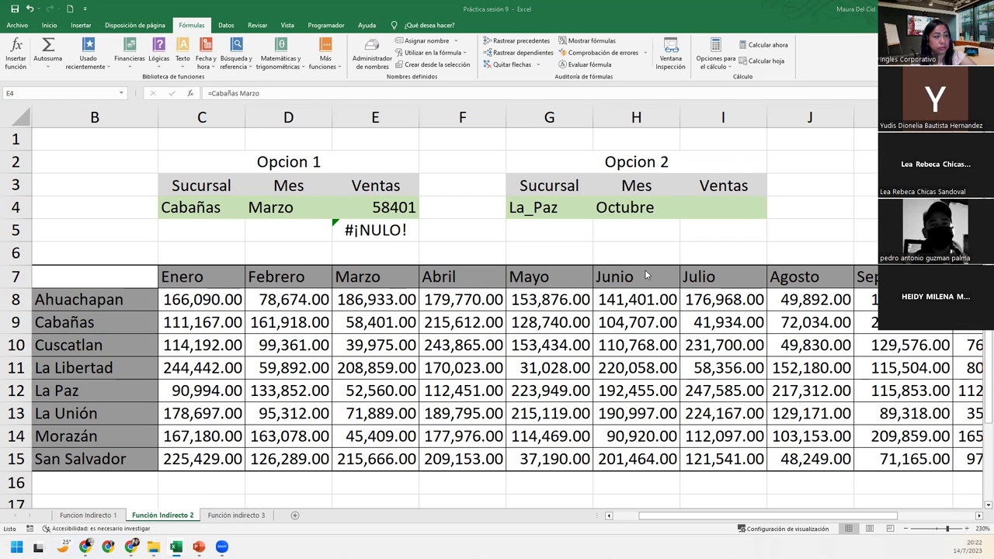
# Choose Cabañas as the branch in Opcion 2's Sucursal cell G4
pyautogui.click(702, 205)
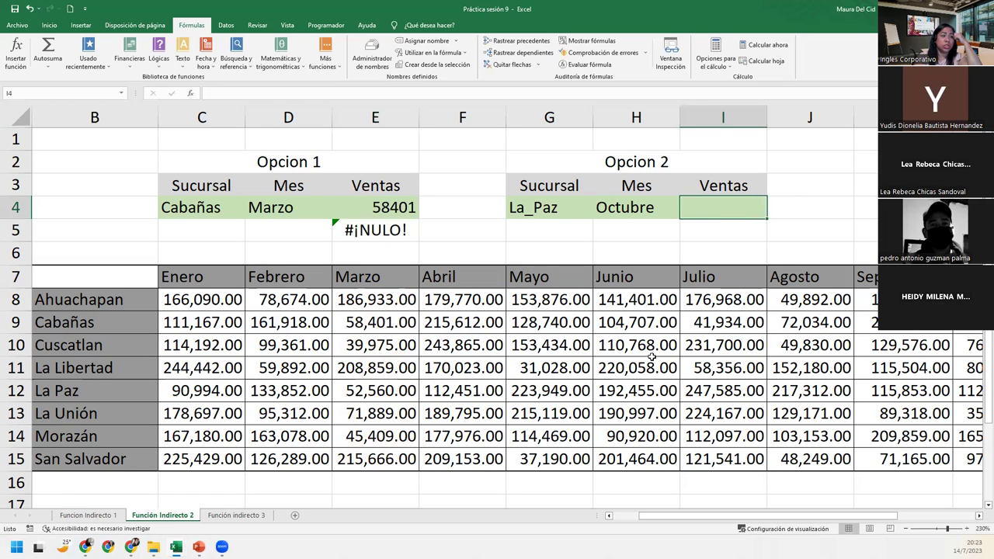
pyautogui.click(568, 207)
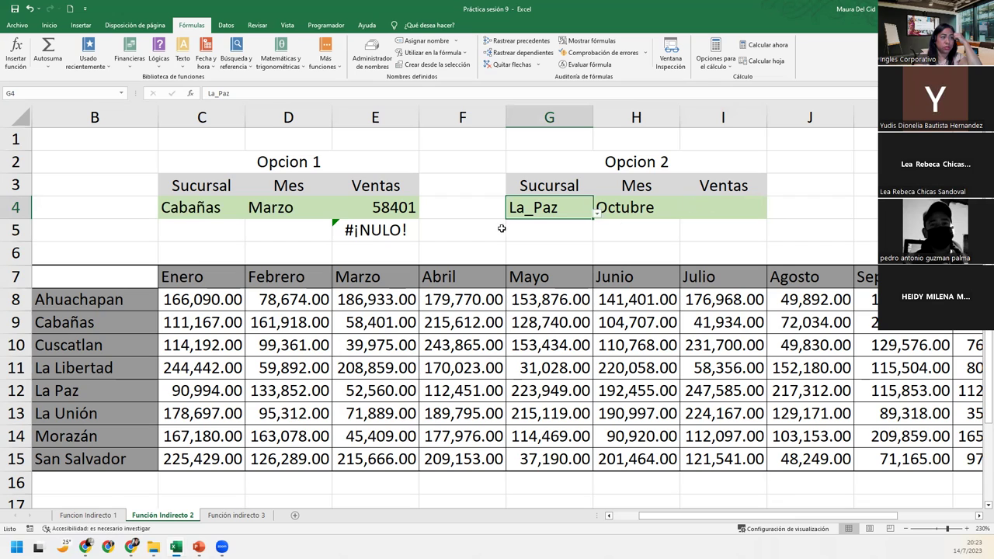
pyautogui.click(601, 212)
pyautogui.click(591, 216)
pyautogui.click(594, 214)
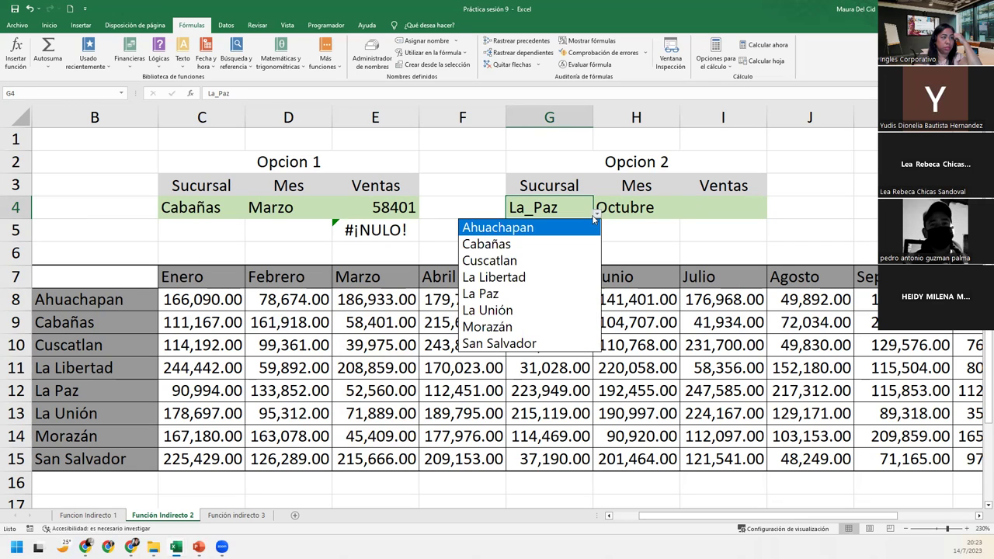
pyautogui.click(522, 245)
# Choose Marzo as the month in Opcion 2's Mes cell H4
pyautogui.click(656, 209)
pyautogui.click(683, 216)
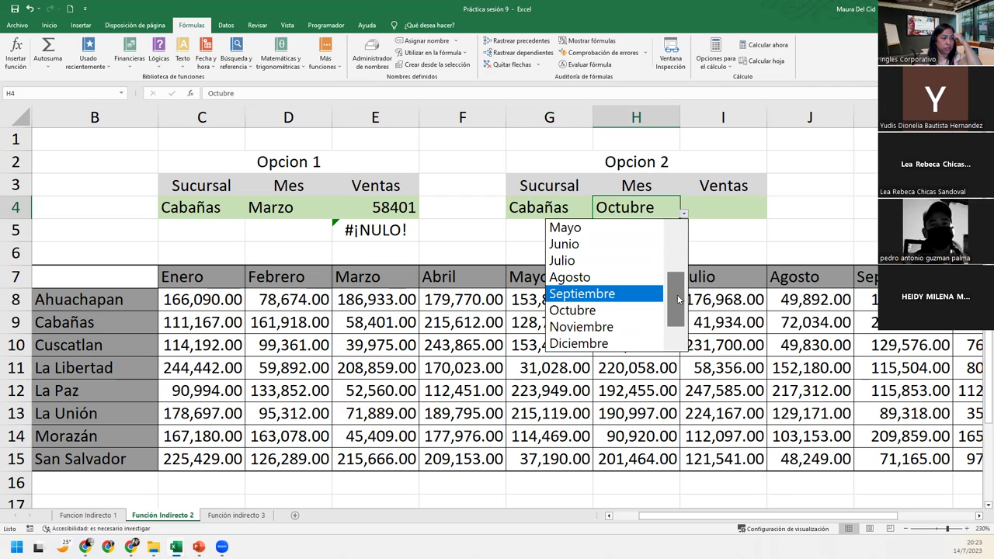
pyautogui.scroll(2, 676, 299)
pyautogui.click(567, 260)
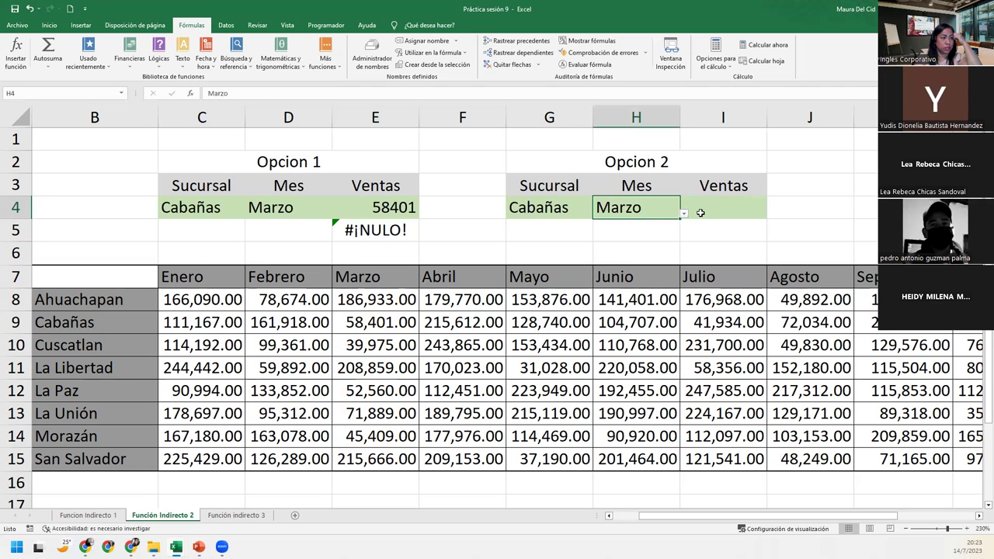
pyautogui.click(723, 208)
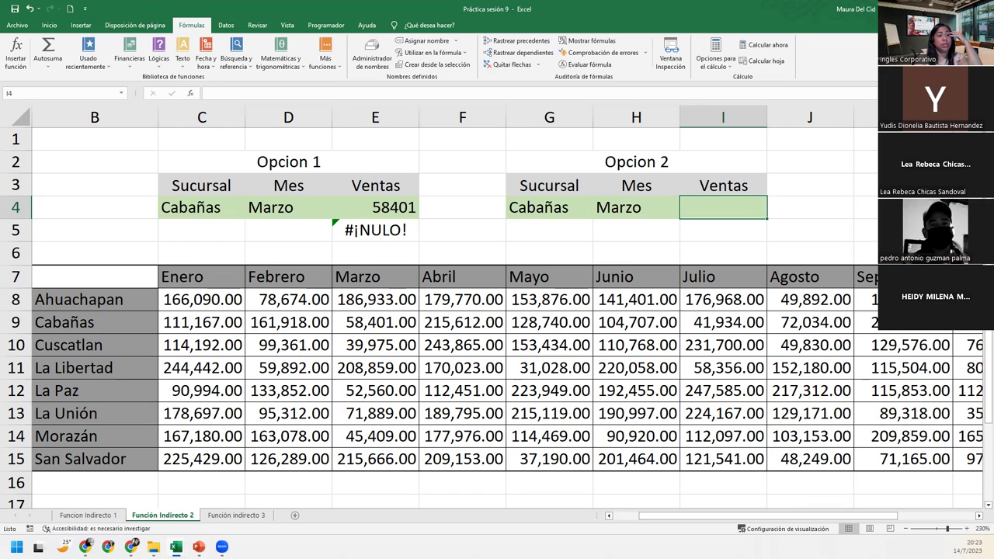
pyautogui.press('F2')
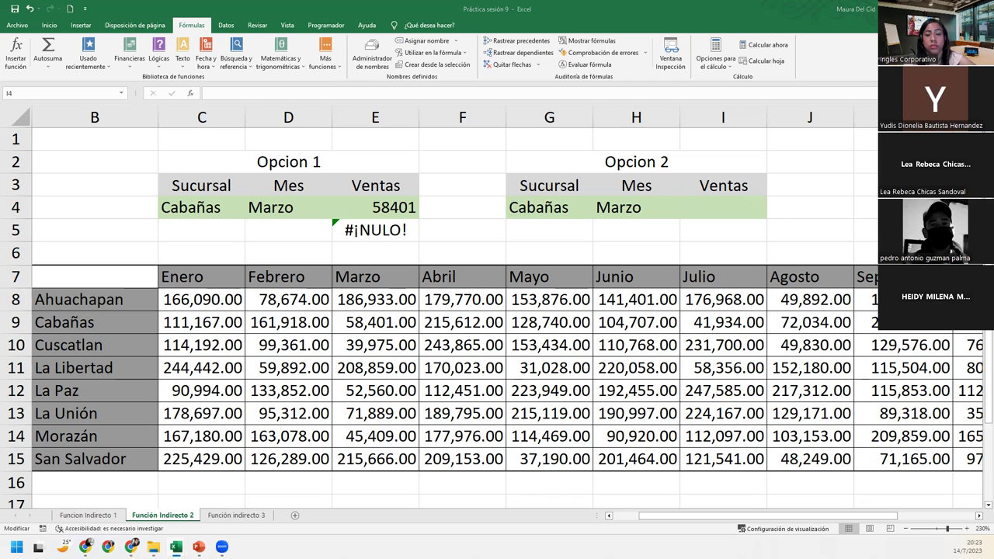
pyautogui.press('Escape')
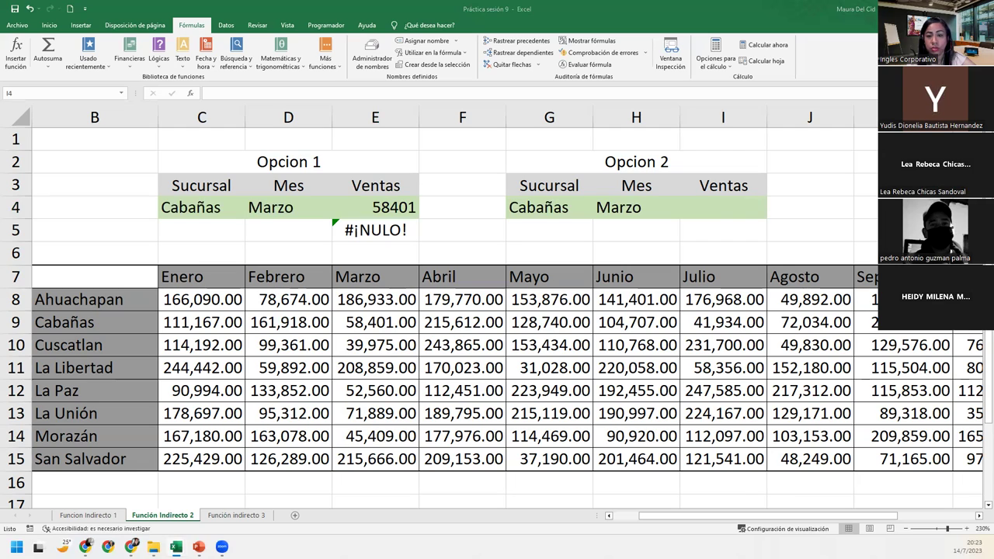
pyautogui.write('=')
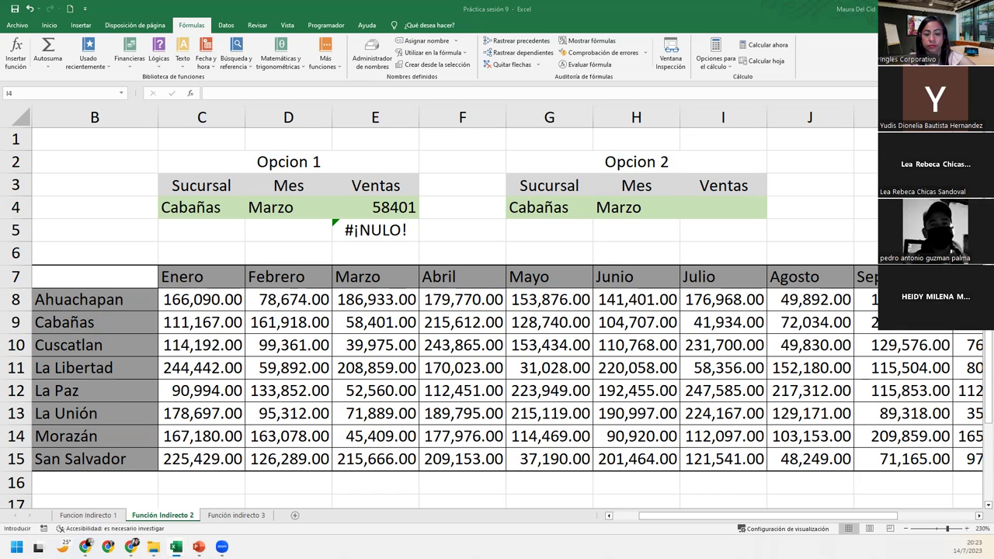
pyautogui.press('Escape')
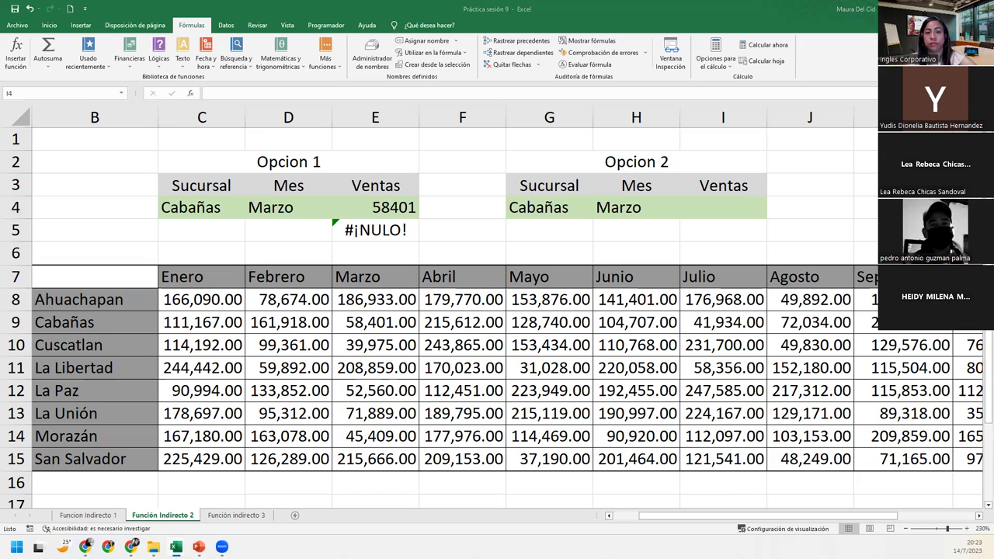
pyautogui.press('F2')
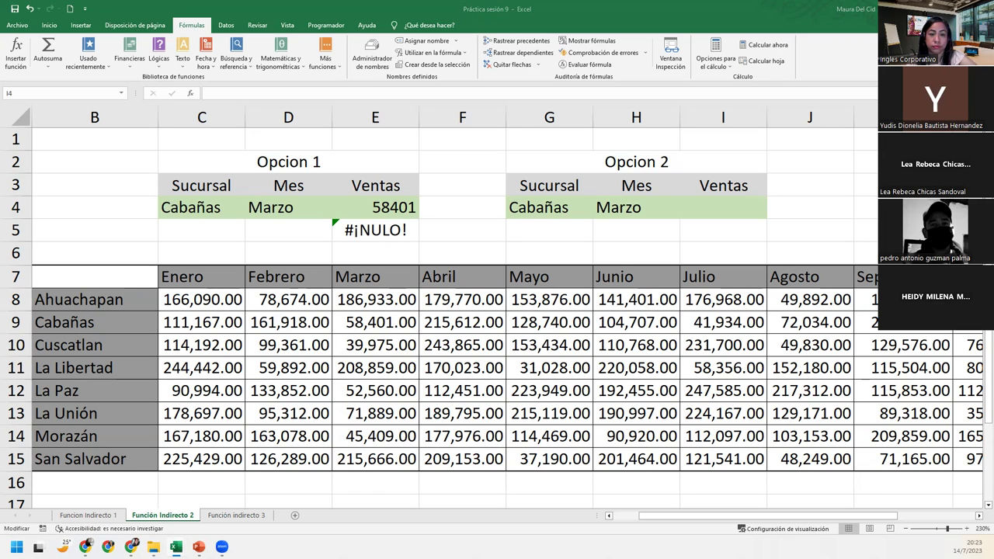
pyautogui.press('F2')
pyautogui.press('F2')
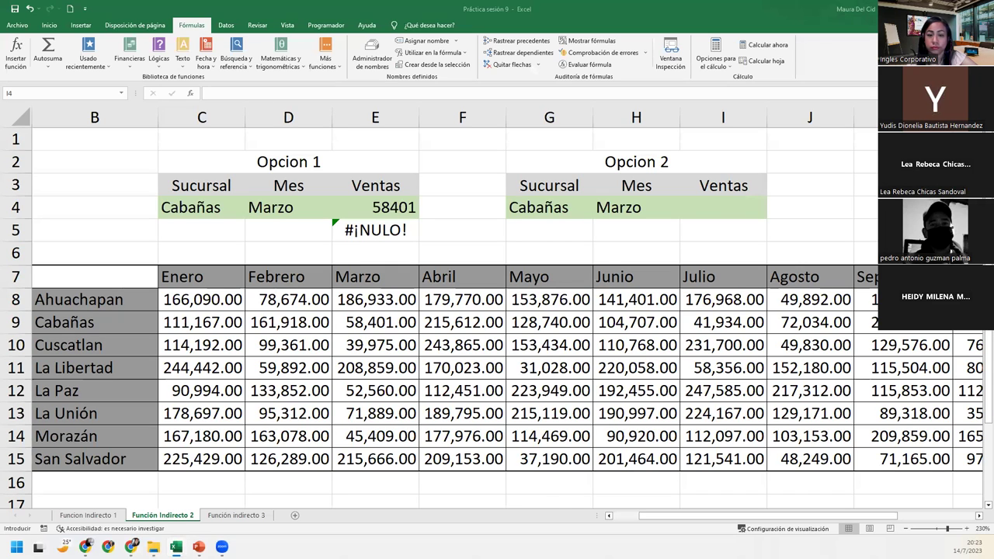
pyautogui.press('F2')
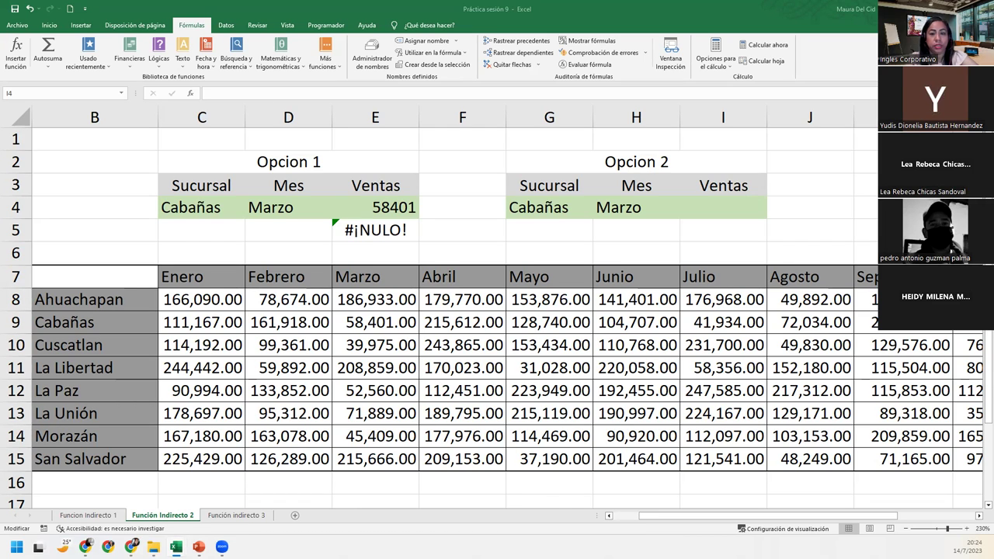
pyautogui.press('Escape')
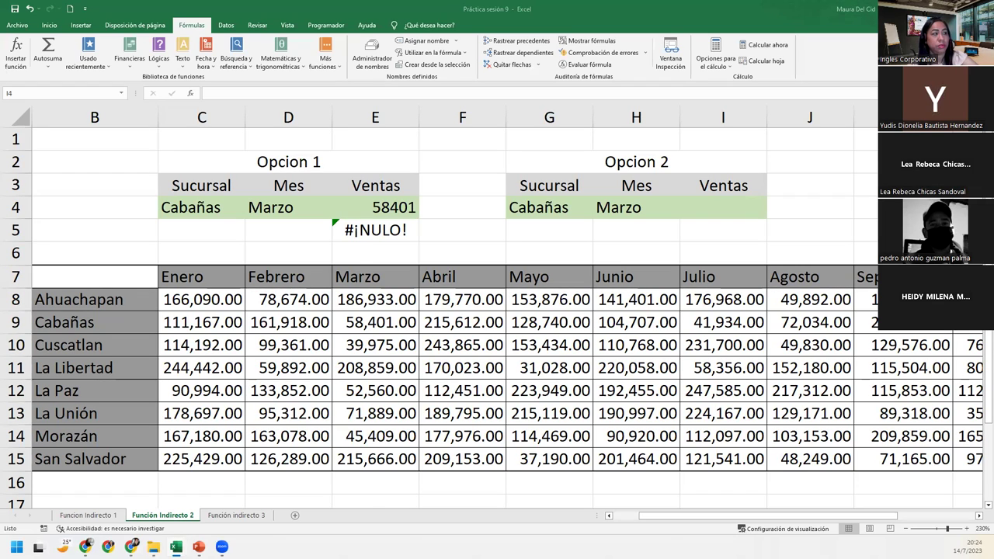
pyautogui.click(559, 208)
pyautogui.press('Right')
pyautogui.press('Right')
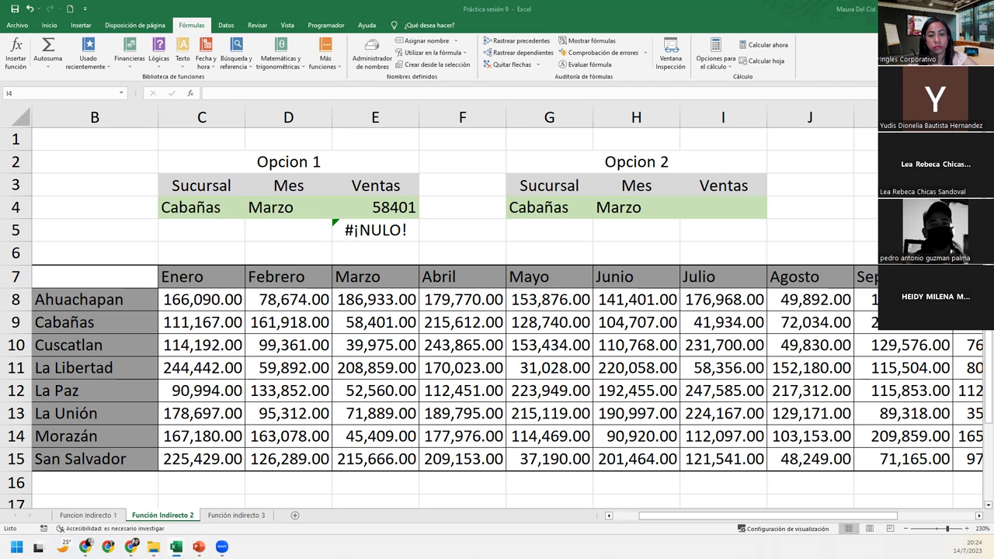
pyautogui.write('=')
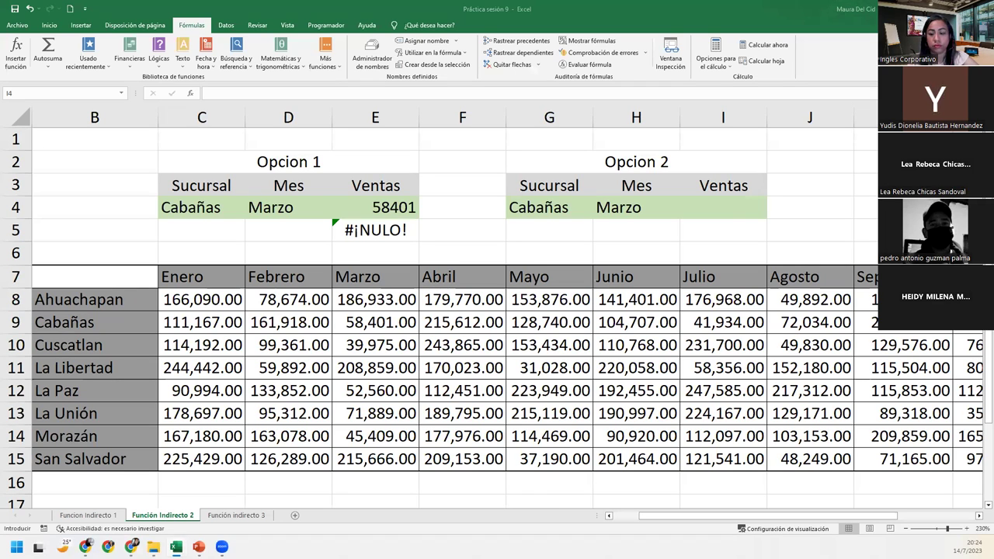
pyautogui.press('F2')
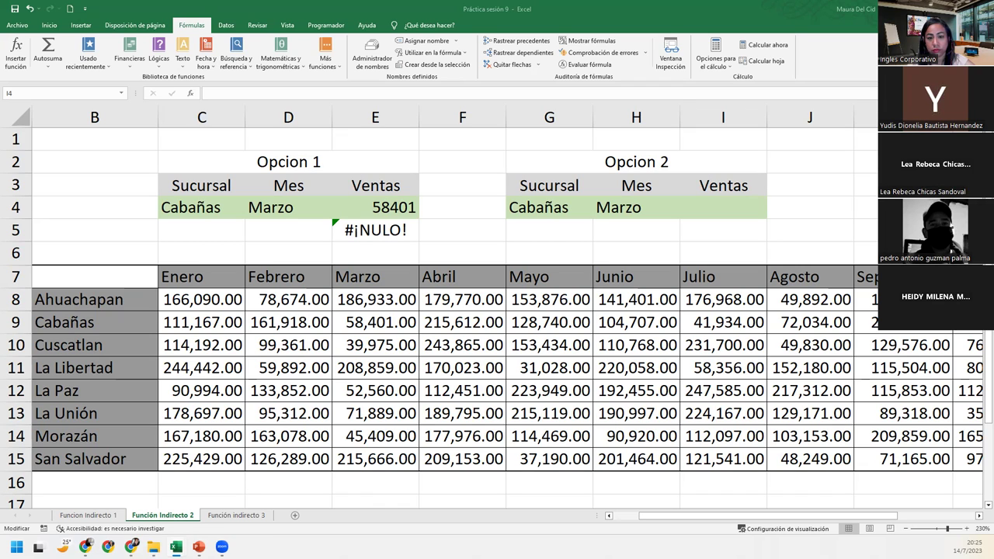
pyautogui.press('F2')
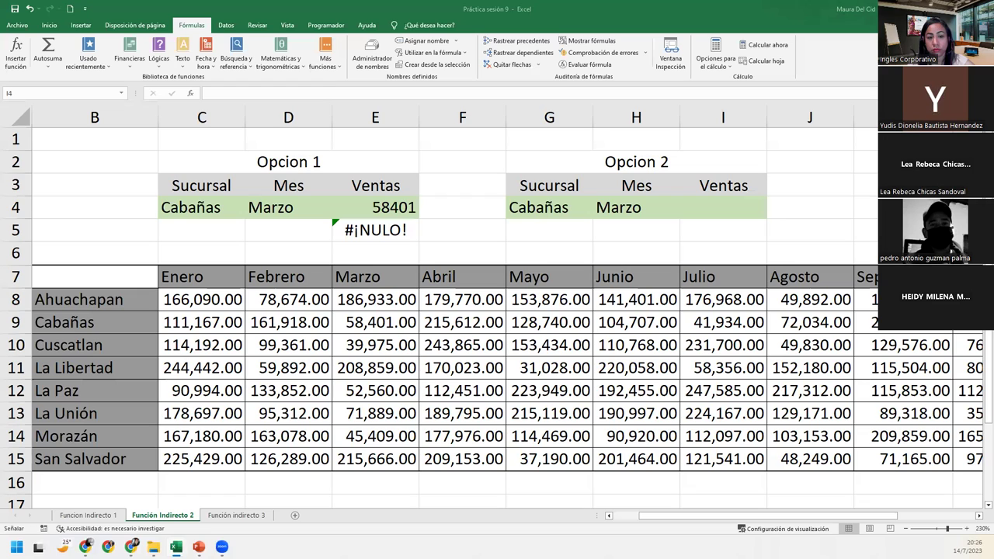
pyautogui.press('F2')
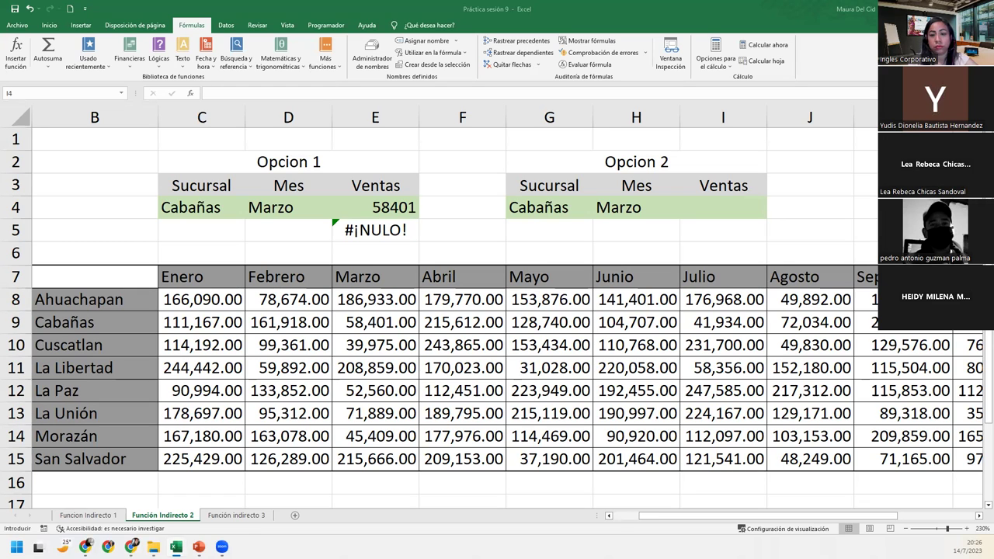
pyautogui.press('F2')
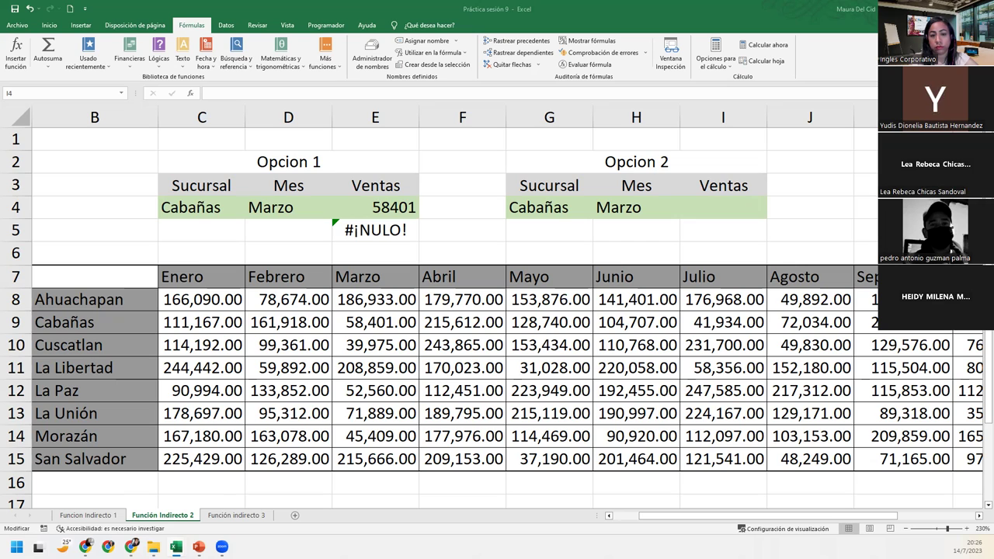
pyautogui.press('Escape')
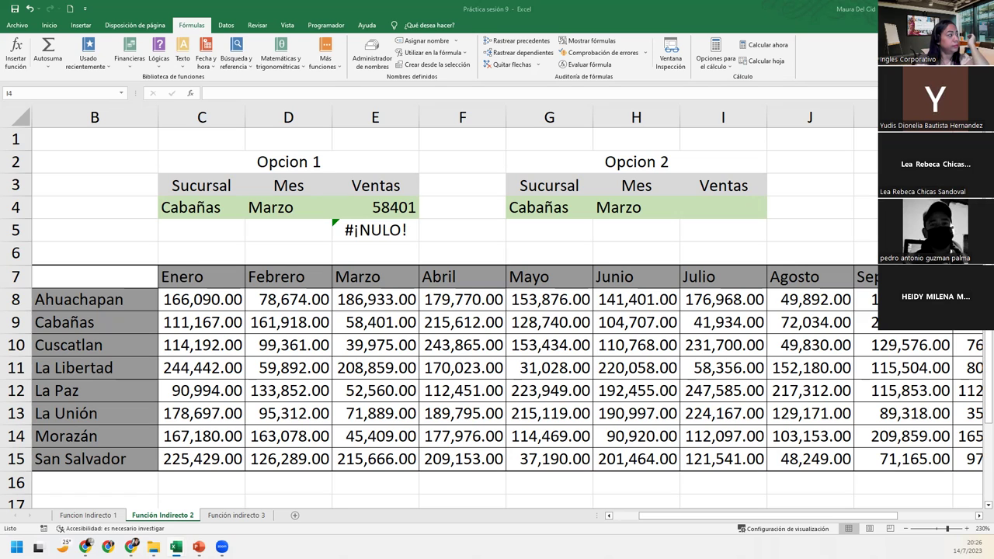
pyautogui.click(697, 208)
pyautogui.doubleClick(696, 209)
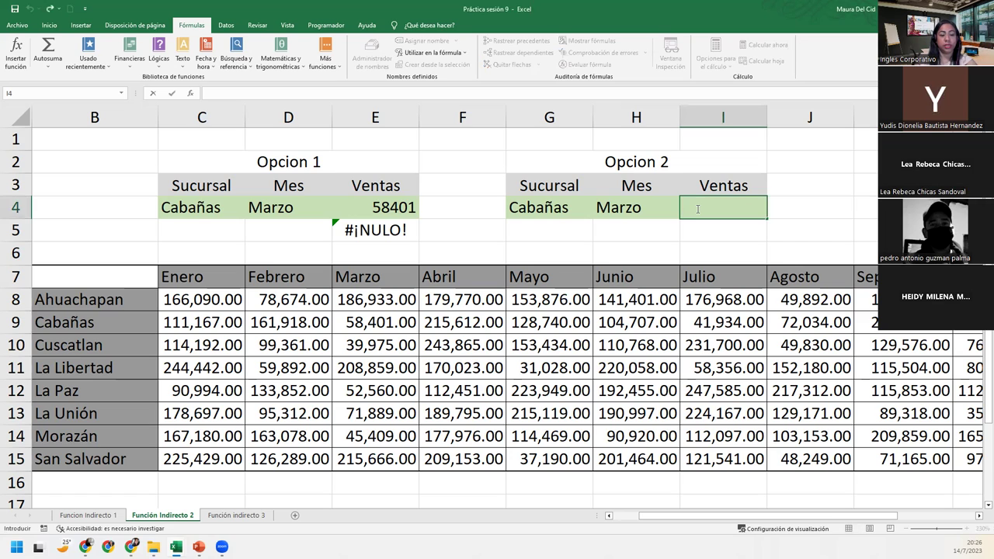
pyautogui.press('Escape')
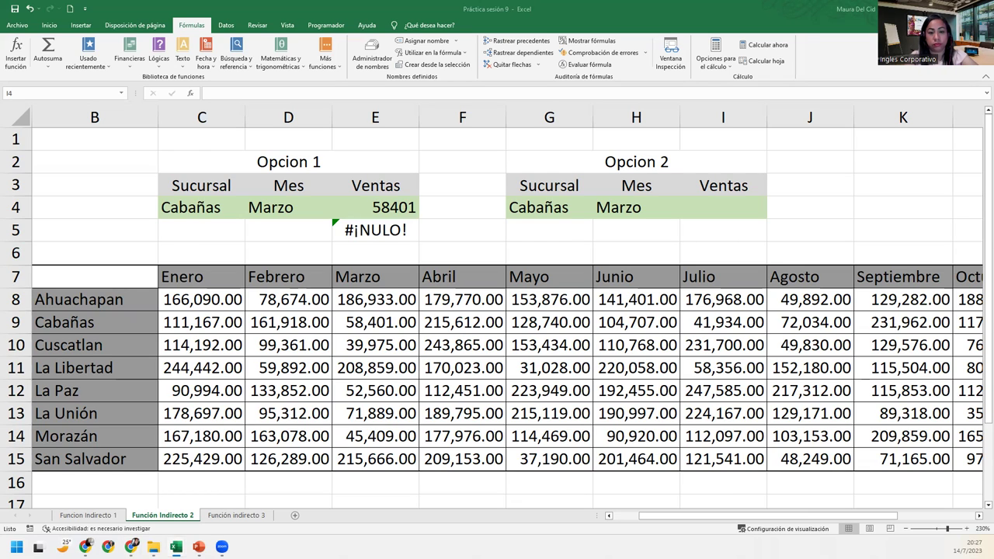
pyautogui.write('=')
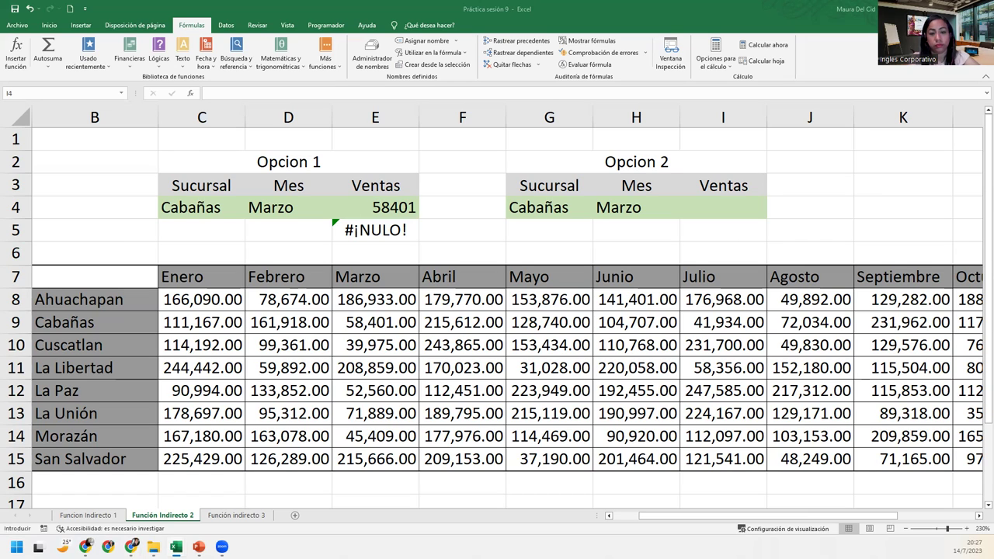
pyautogui.write('=')
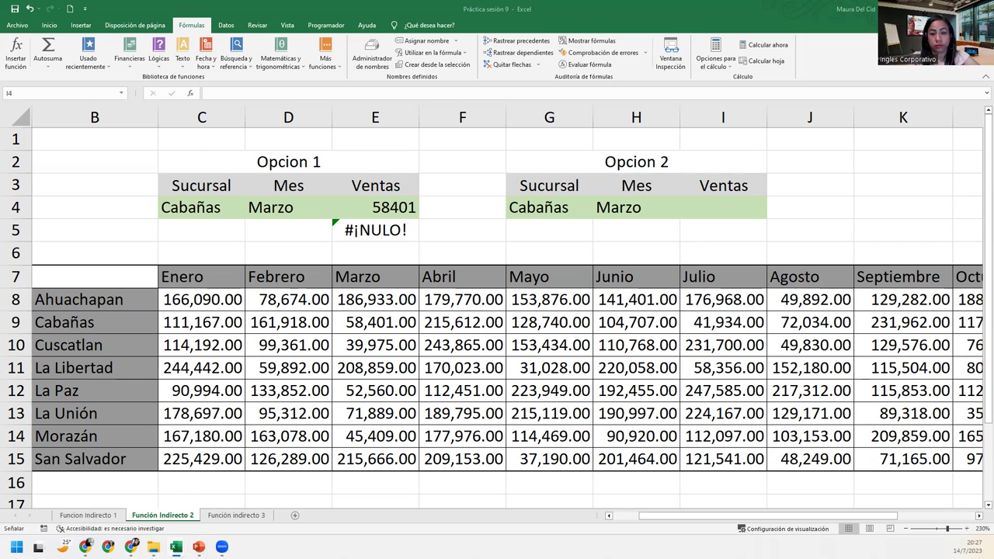
pyautogui.write('i')
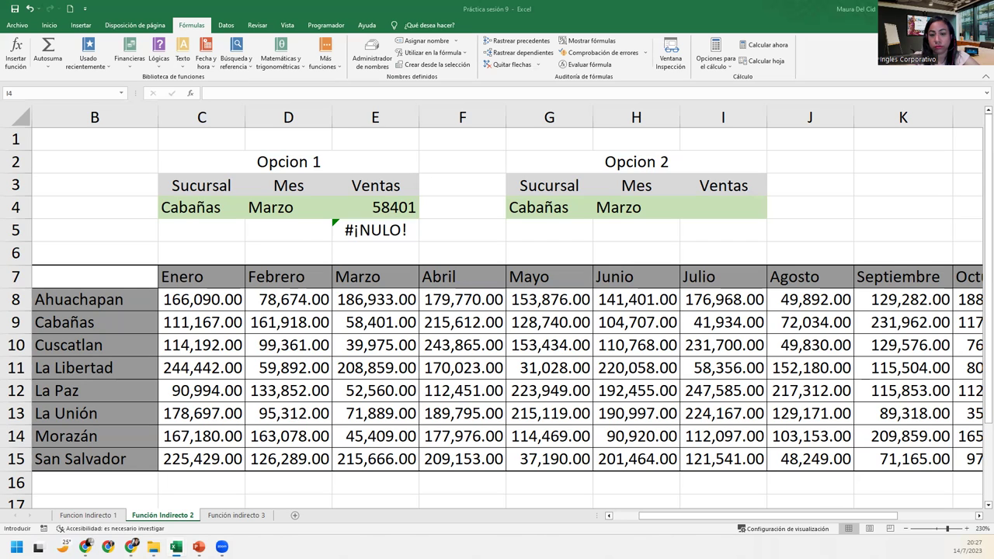
pyautogui.press('Escape')
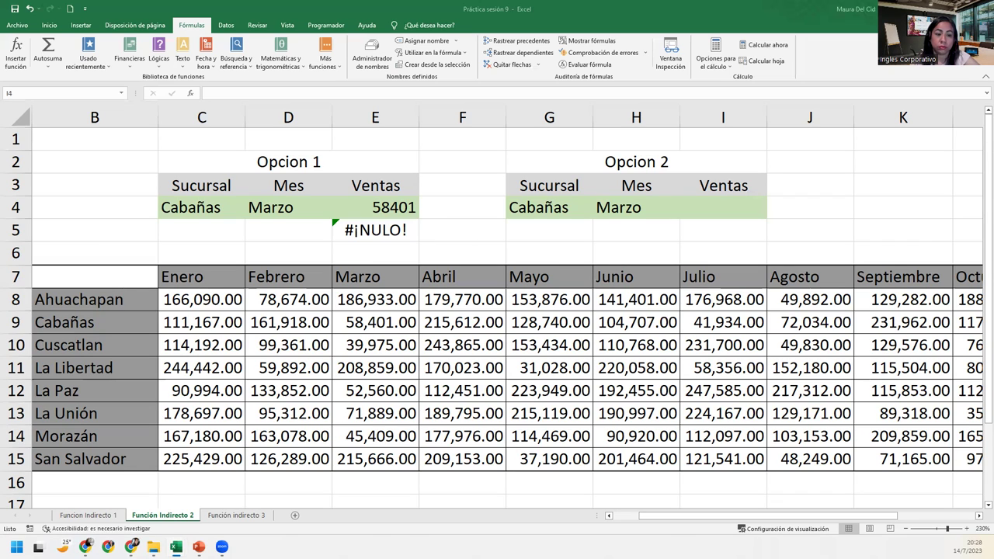
pyautogui.press('F2')
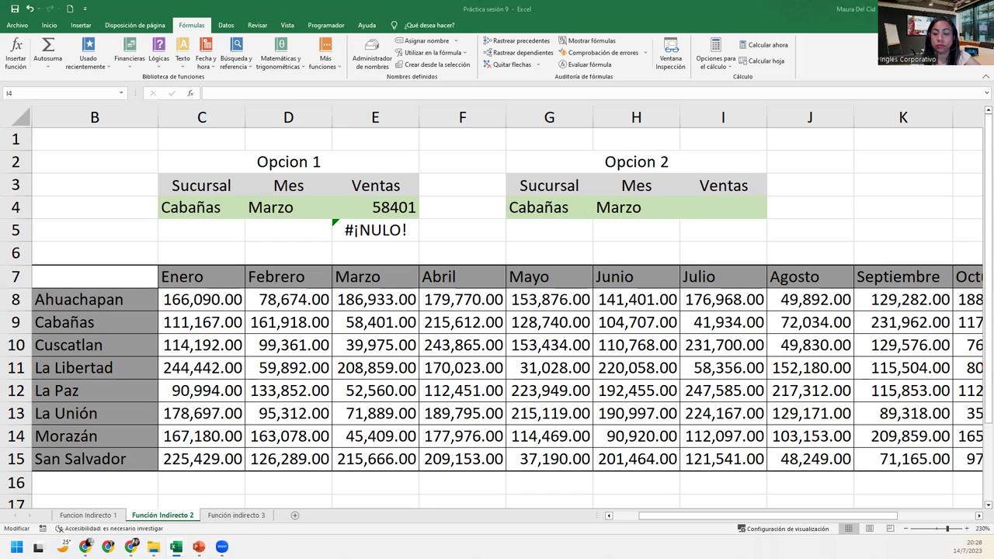
pyautogui.press('Escape')
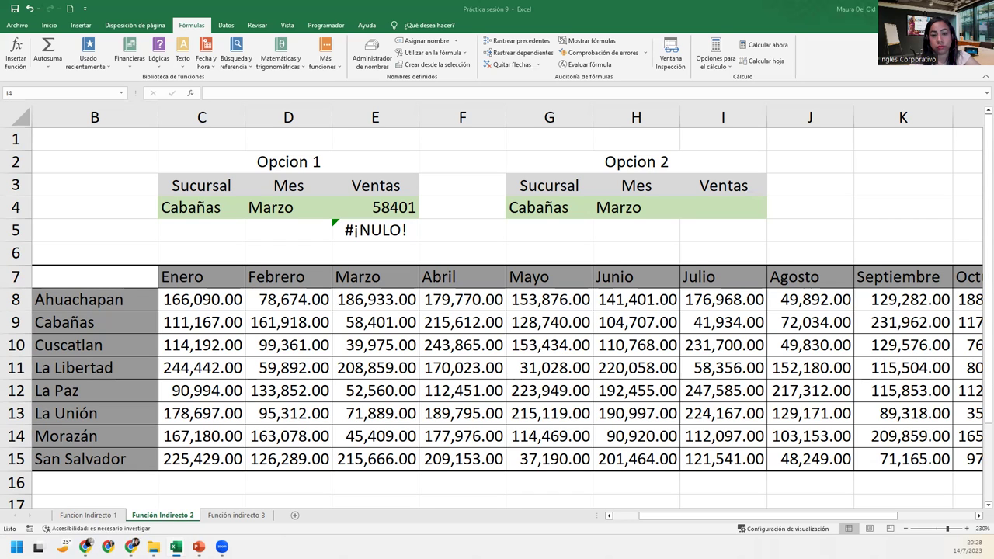
pyautogui.press('F2')
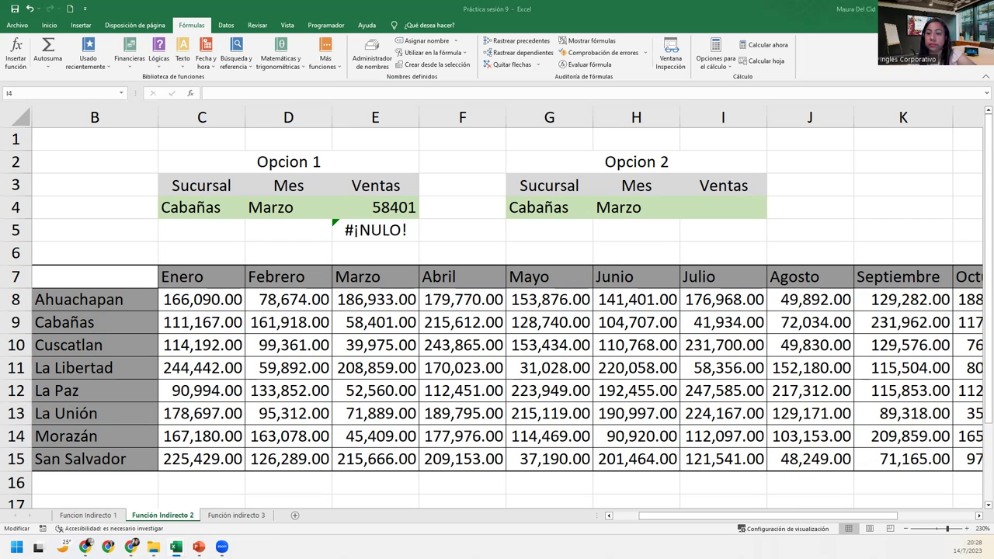
pyautogui.write('=')
pyautogui.press('Escape')
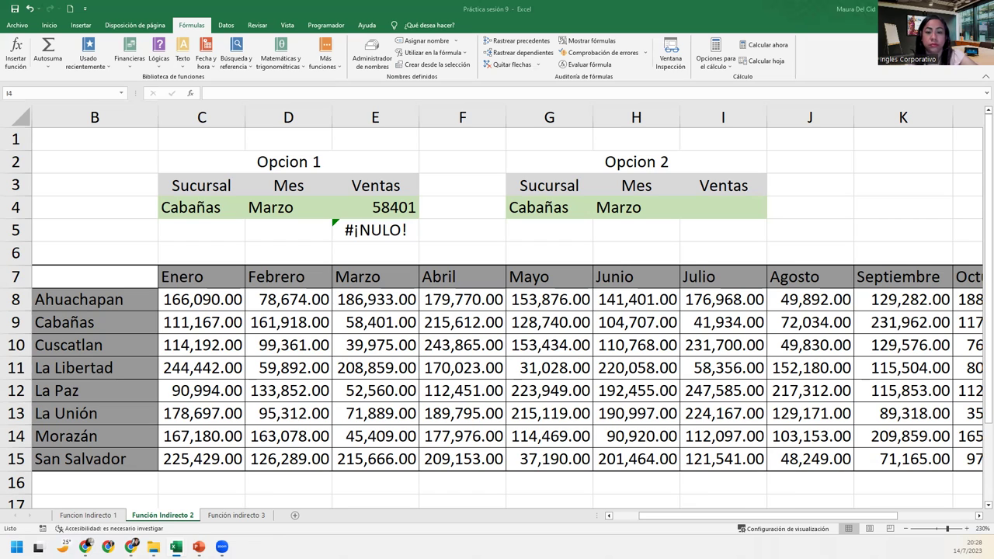
pyautogui.press('F2')
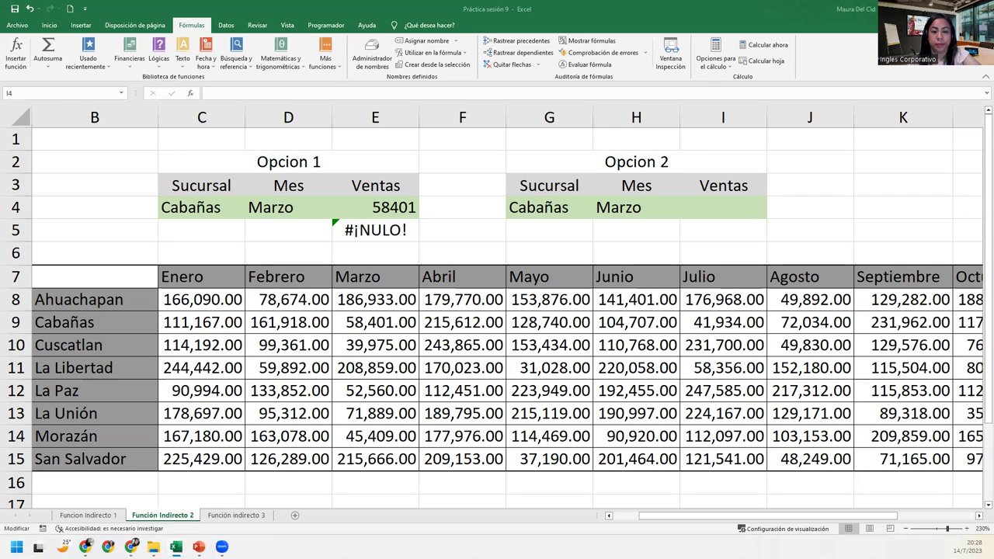
pyautogui.press('F2')
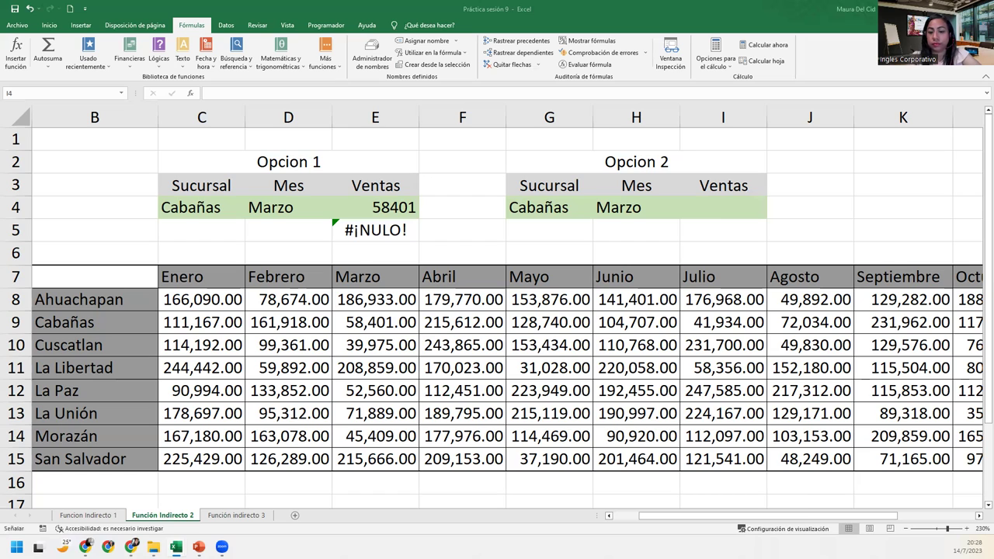
pyautogui.press('F2')
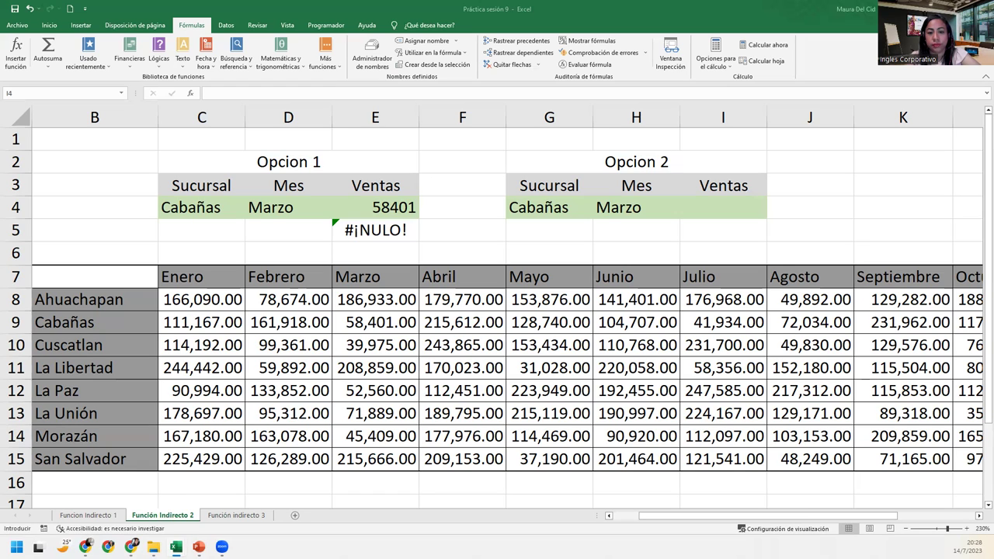
pyautogui.press('Escape')
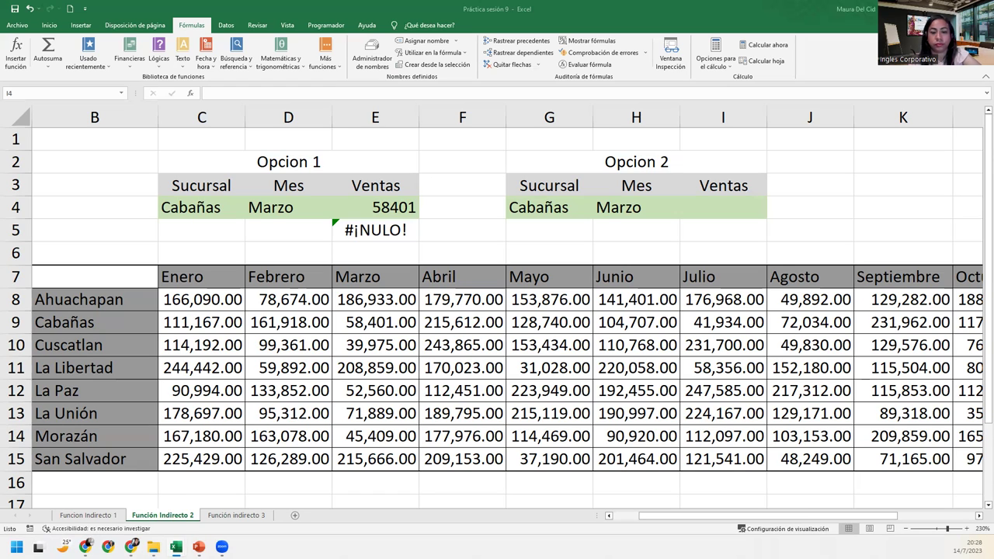
pyautogui.press('F2')
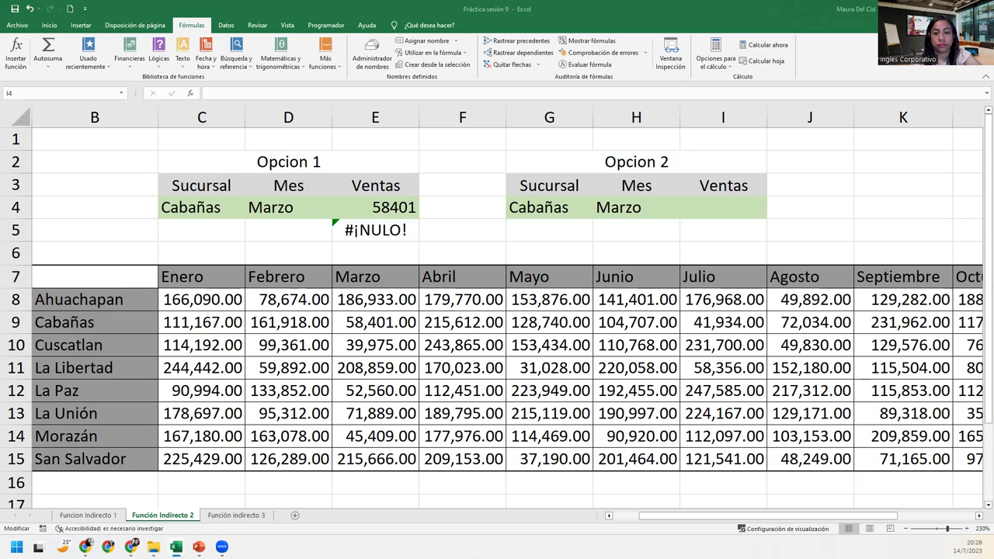
pyautogui.press('Escape')
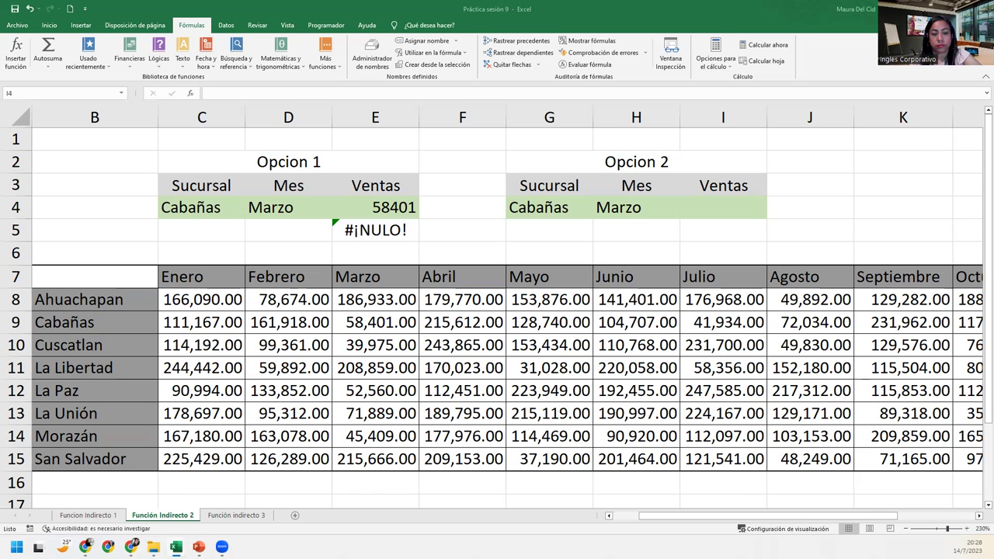
pyautogui.press('F2')
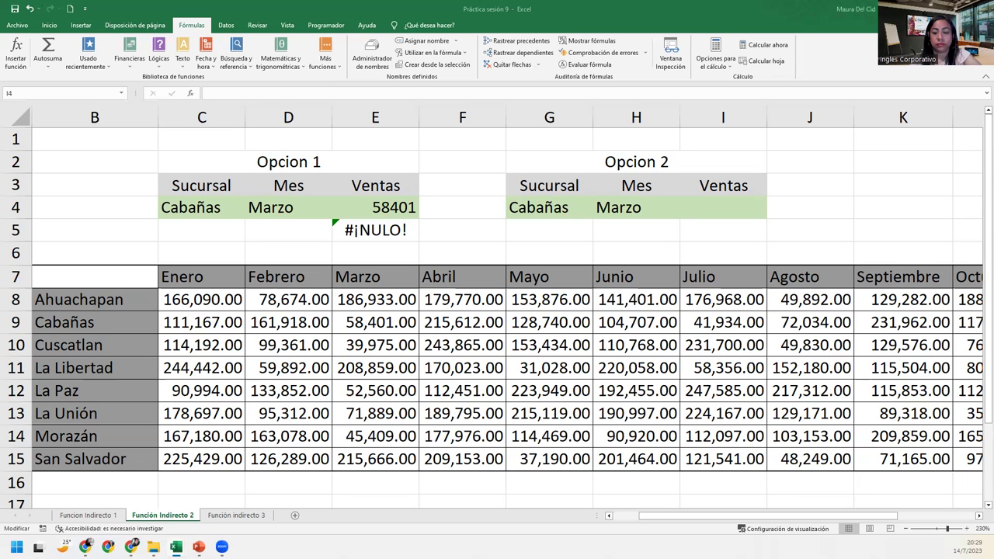
pyautogui.press('Escape')
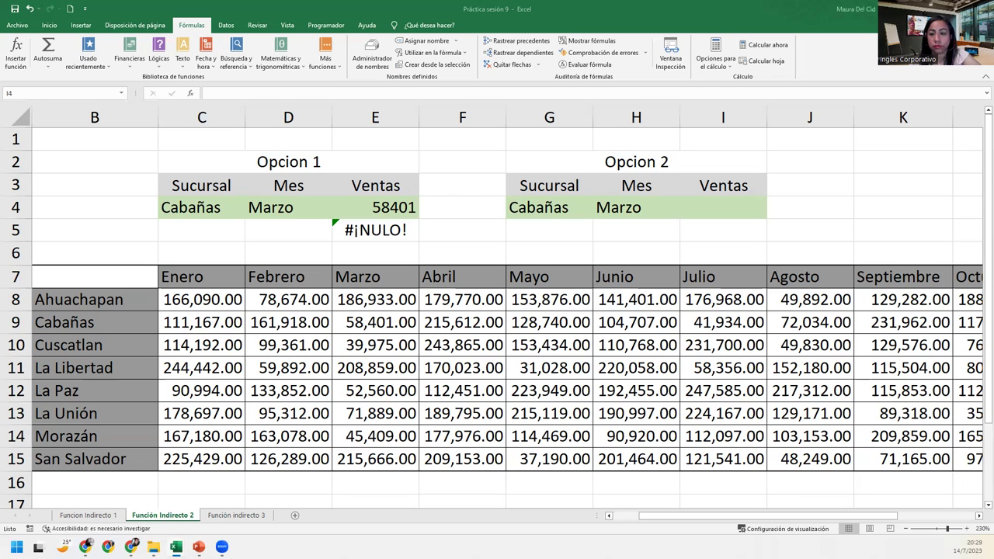
pyautogui.press('F2')
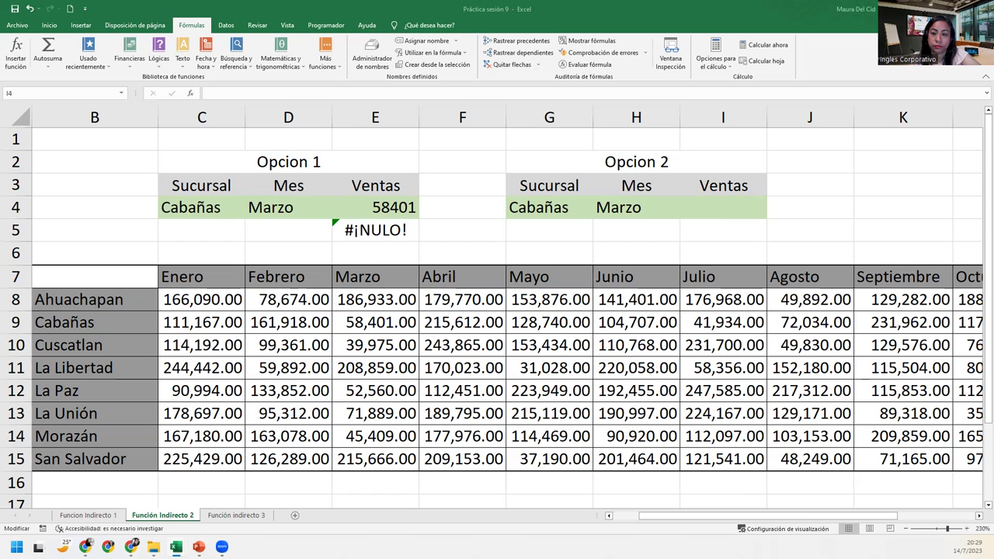
pyautogui.press('Escape')
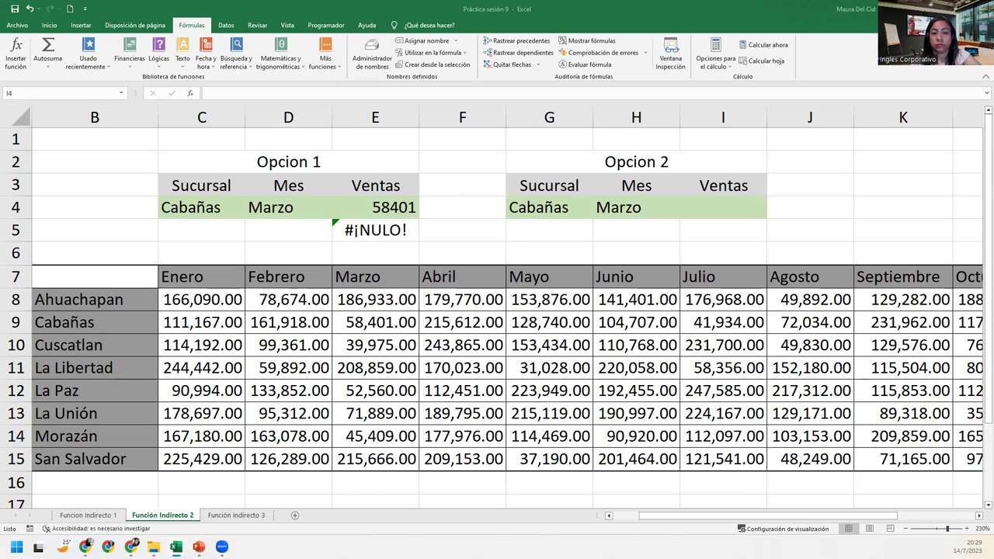
pyautogui.press('F2')
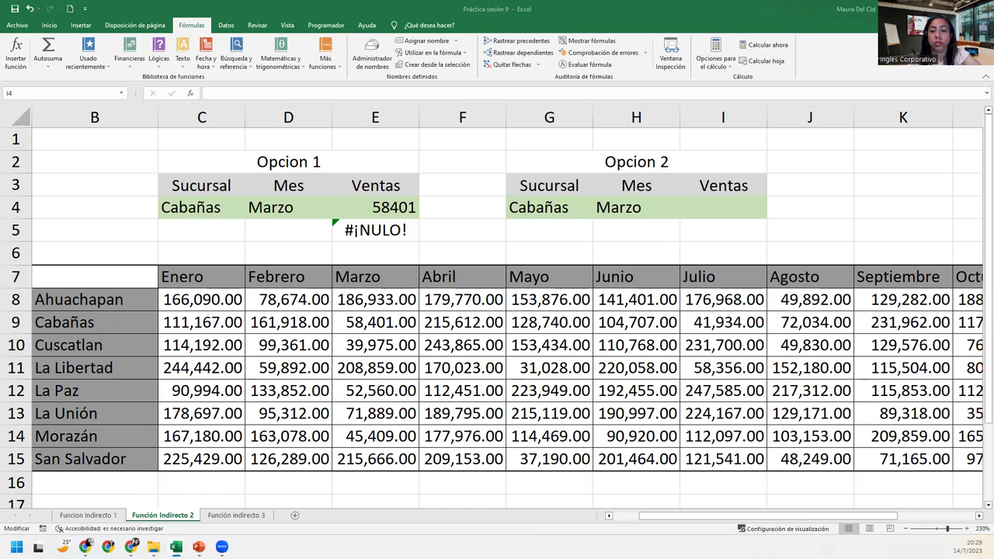
pyautogui.press('F2')
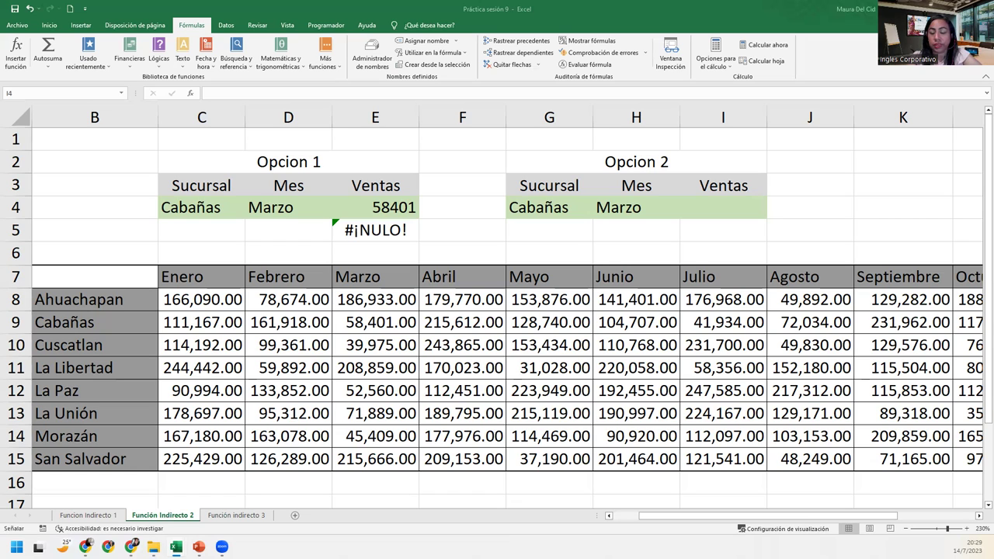
pyautogui.press('Escape')
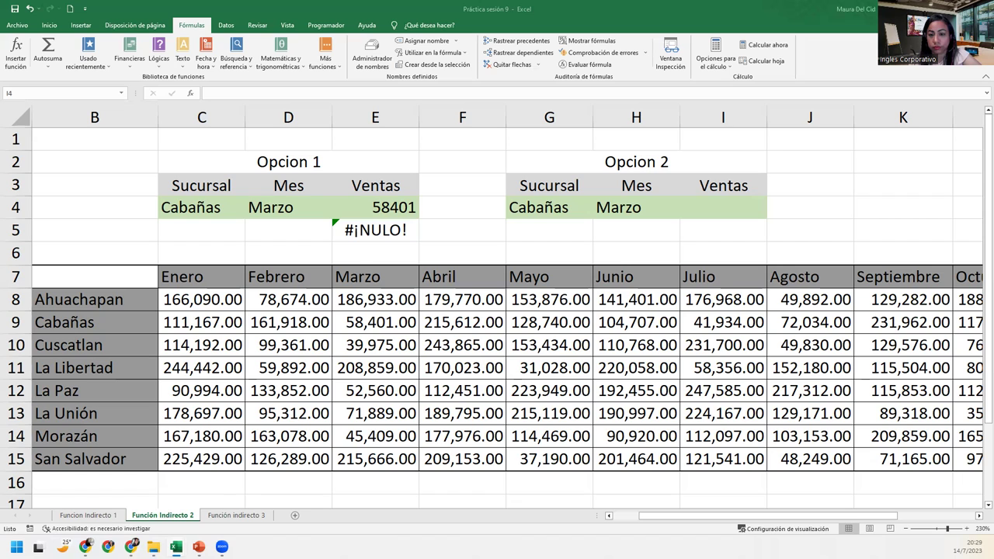
pyautogui.press('F2')
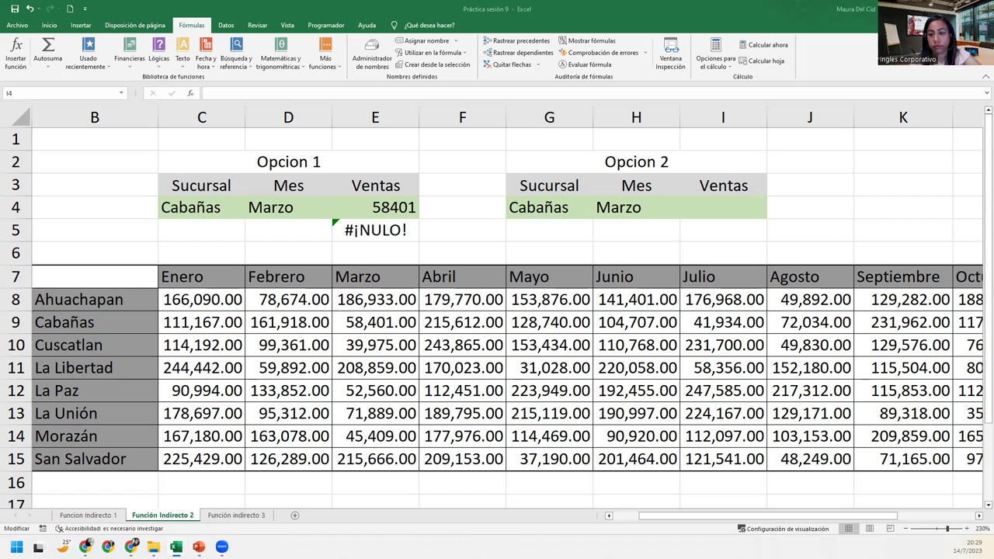
pyautogui.press('F2')
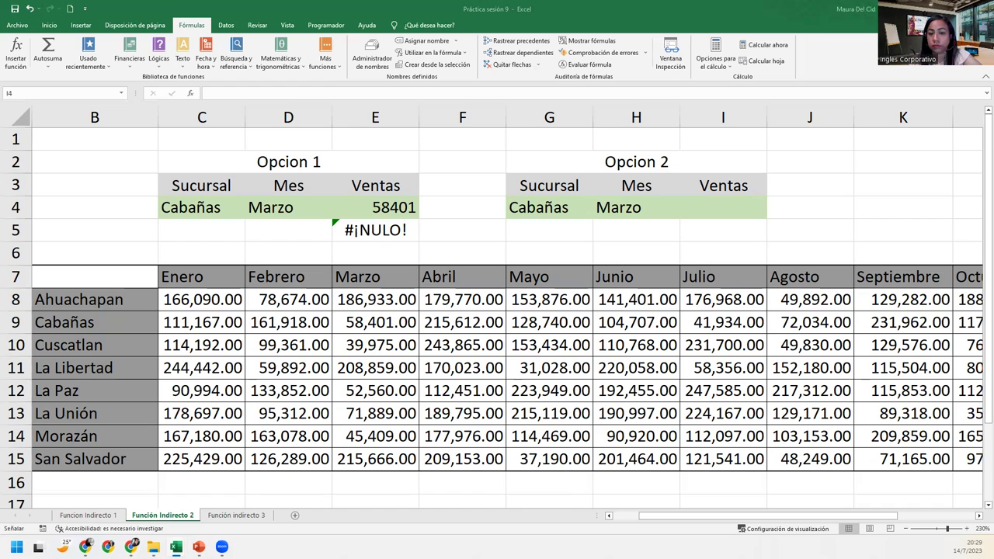
pyautogui.press('F2')
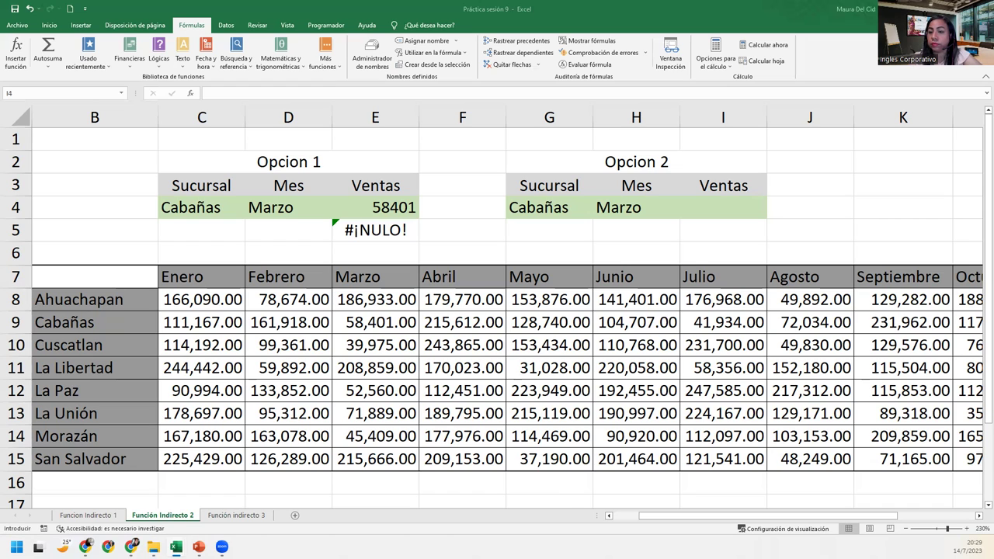
pyautogui.press('Escape')
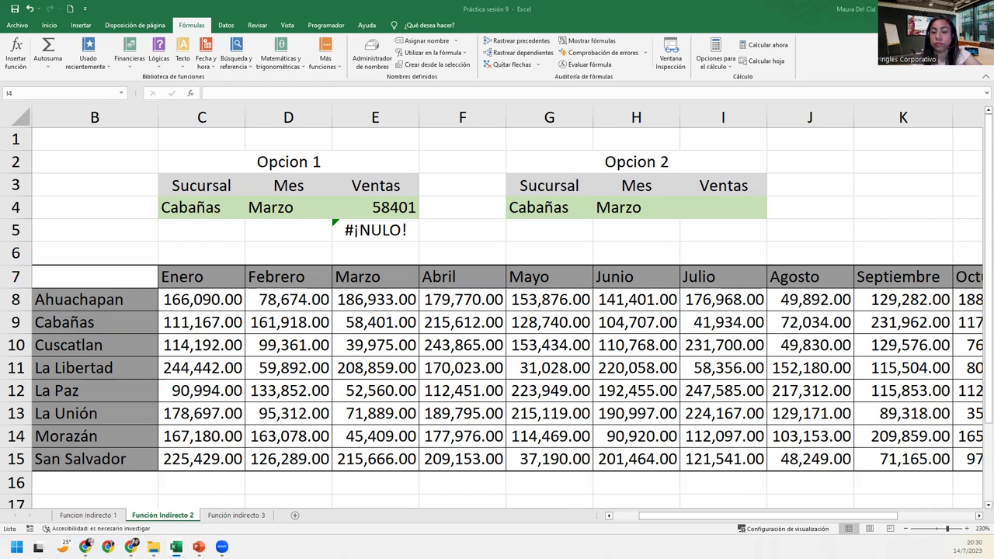
pyautogui.press('F2')
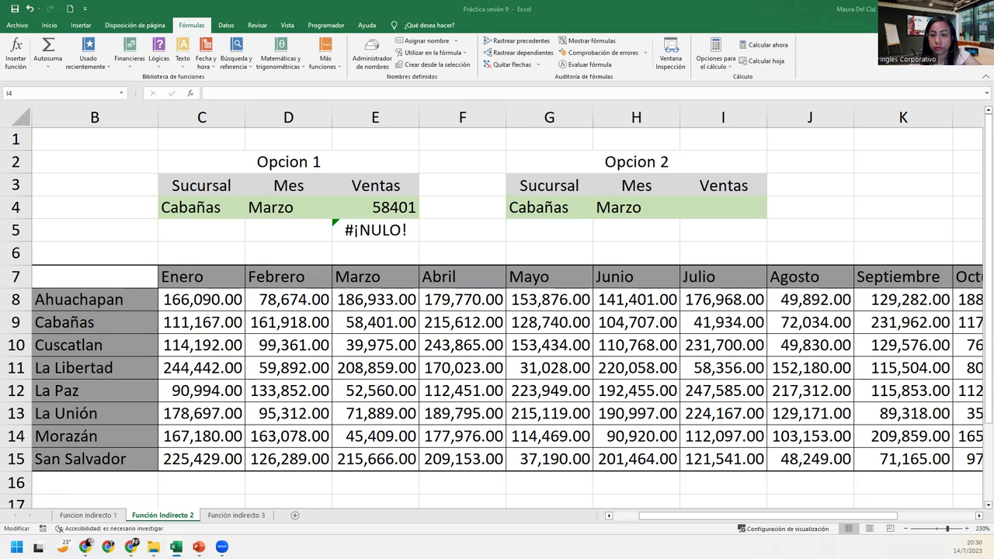
pyautogui.press('Escape')
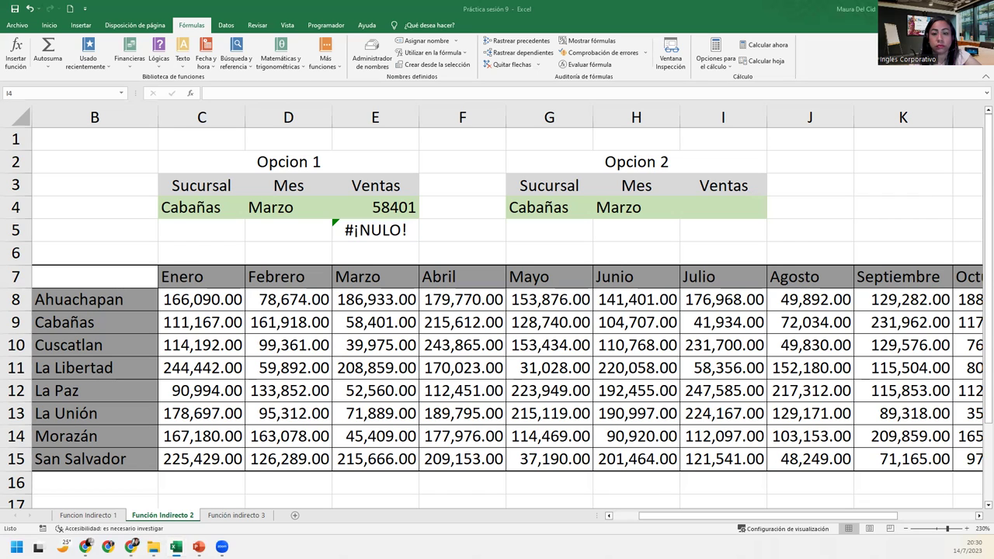
pyautogui.click(725, 207)
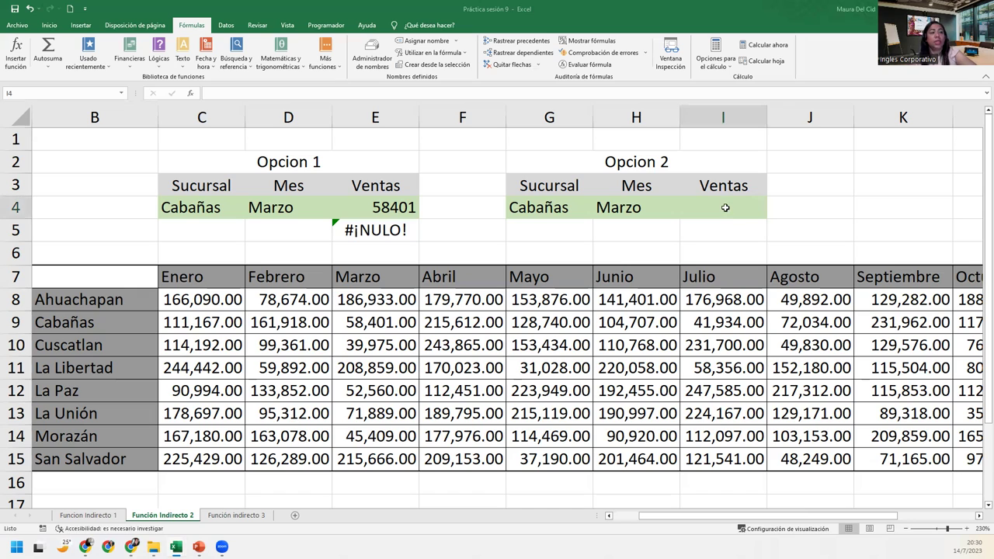
pyautogui.press('F2')
pyautogui.press('F2')
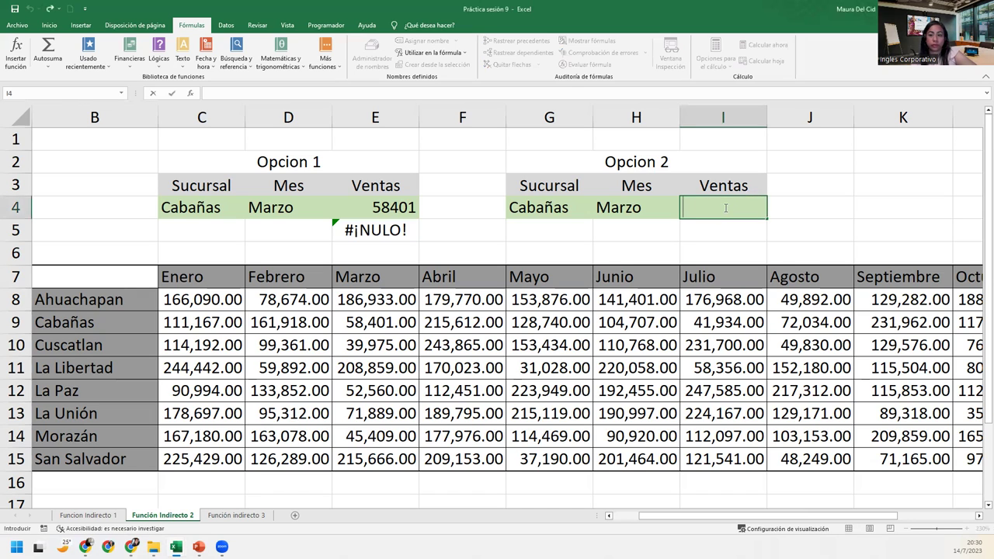
pyautogui.click(371, 214)
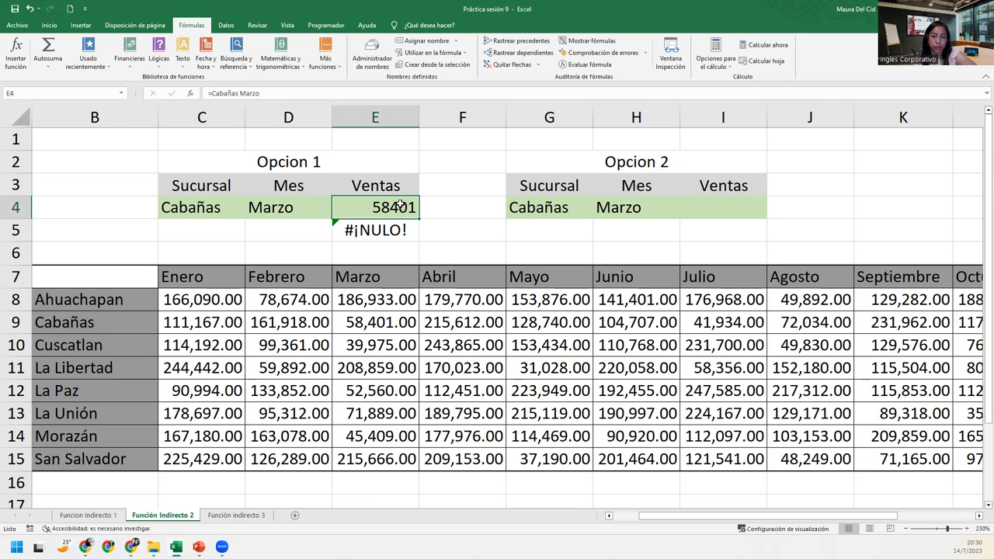
pyautogui.click(711, 213)
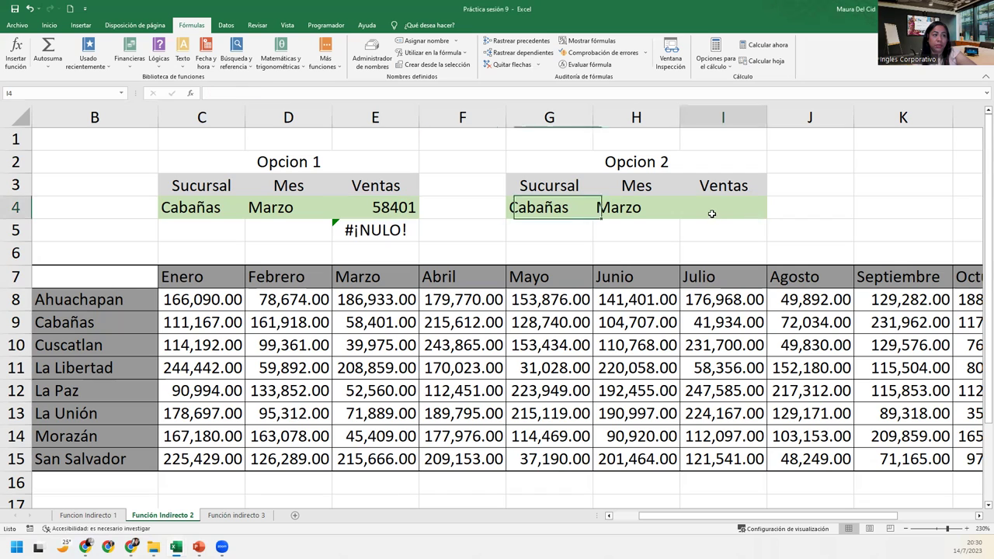
pyautogui.click(571, 210)
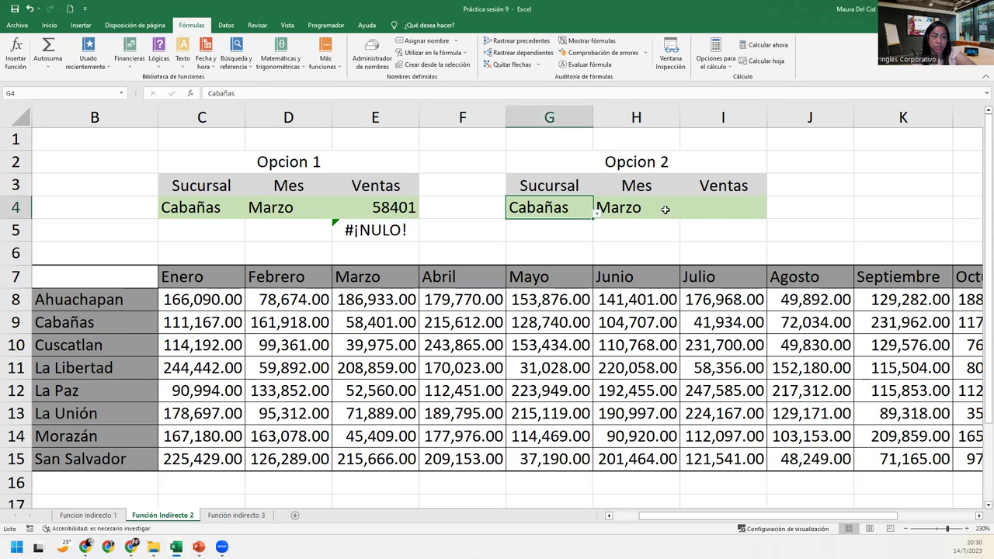
pyautogui.click(709, 210)
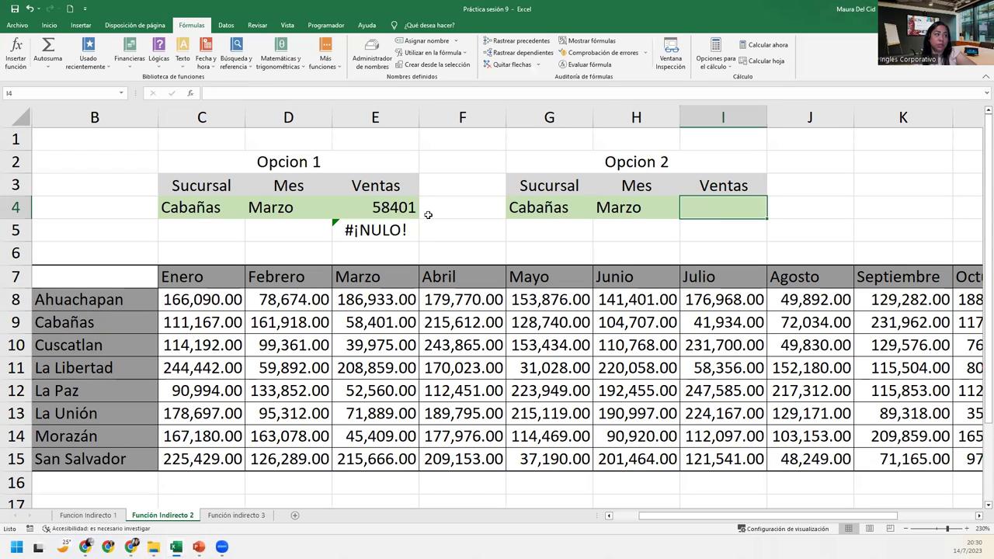
pyautogui.click(404, 215)
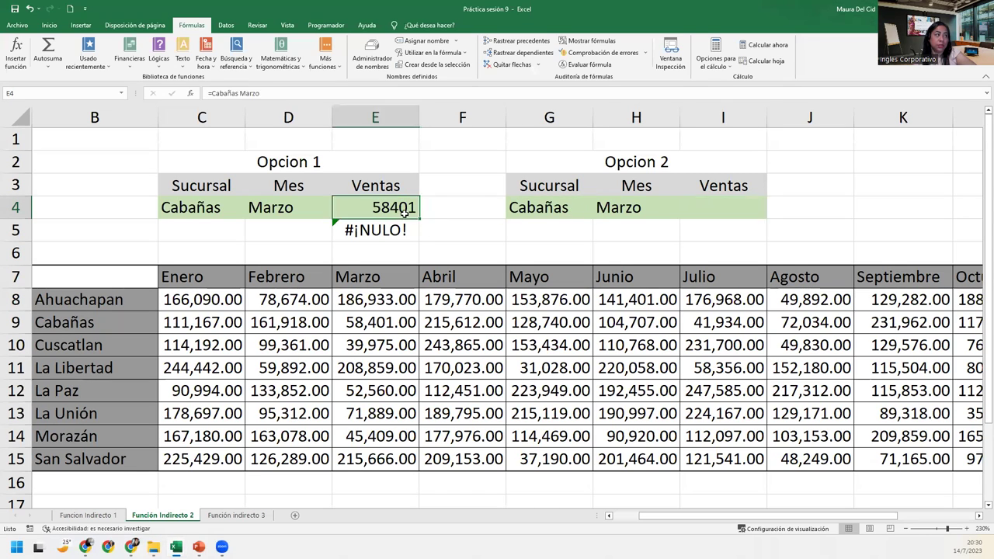
pyautogui.click(373, 231)
pyautogui.doubleClick(373, 231)
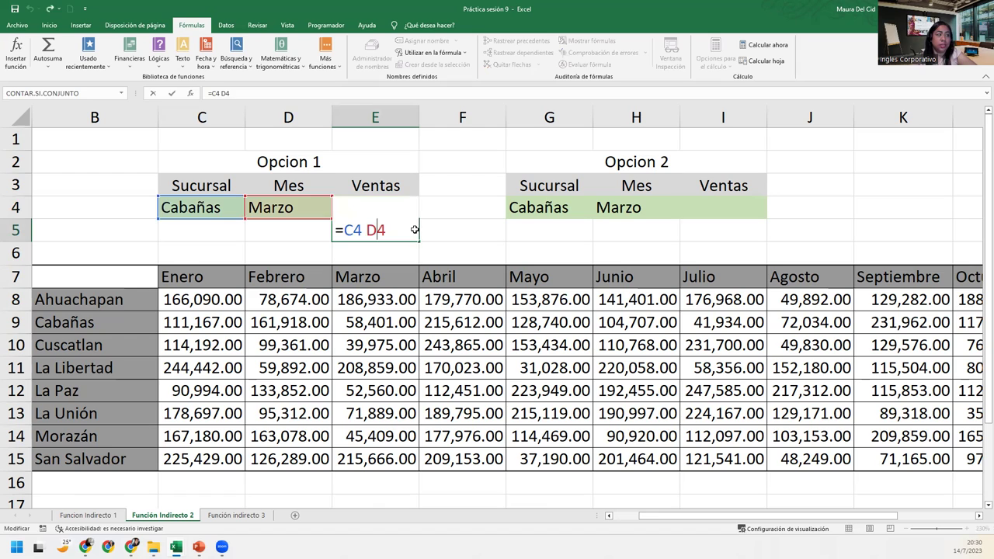
pyautogui.press('Return')
pyautogui.click(722, 210)
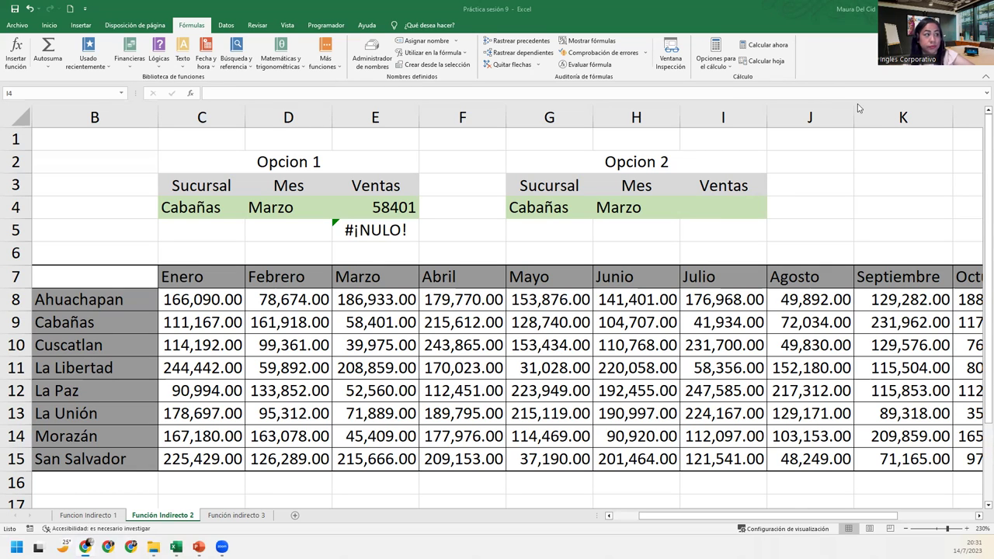
pyautogui.click(752, 202)
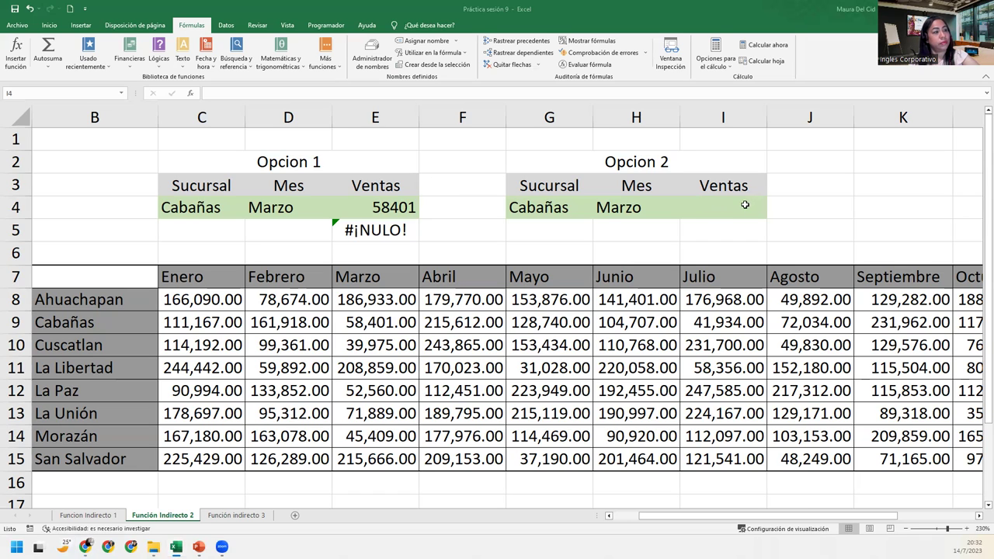
# Start I4's formula as =INDIRECTO(G4 referencing the branch cell
pyautogui.click(745, 204)
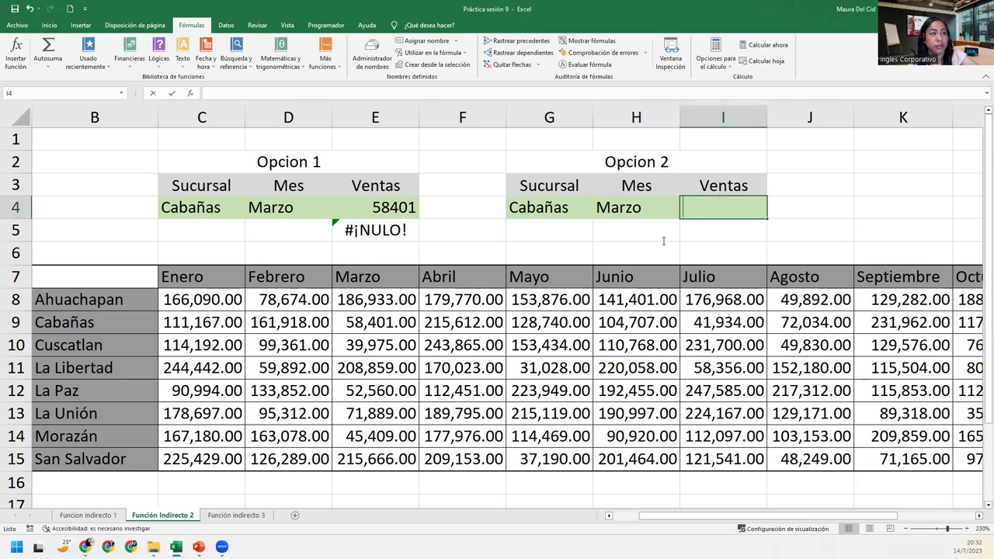
pyautogui.doubleClick(720, 202)
pyautogui.write('=')
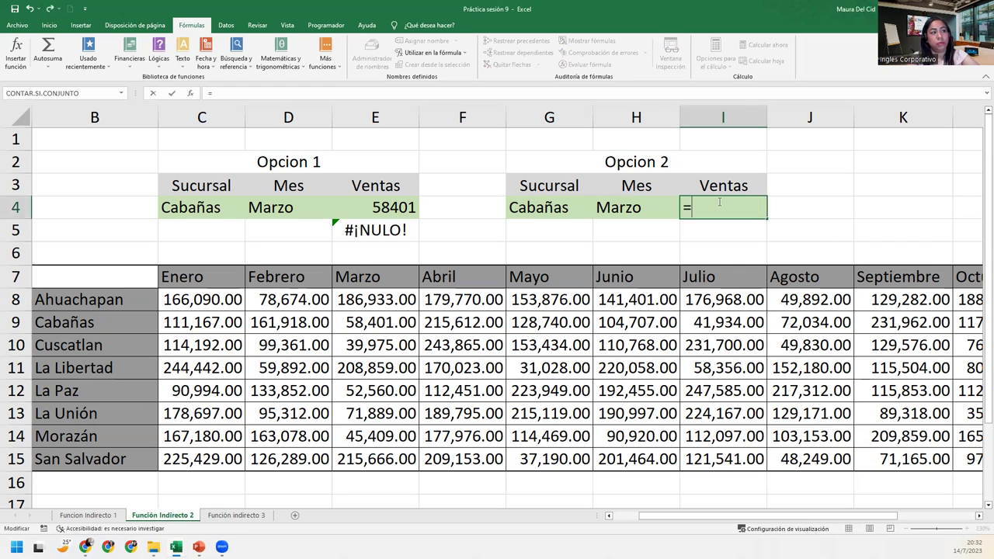
pyautogui.write('indi')
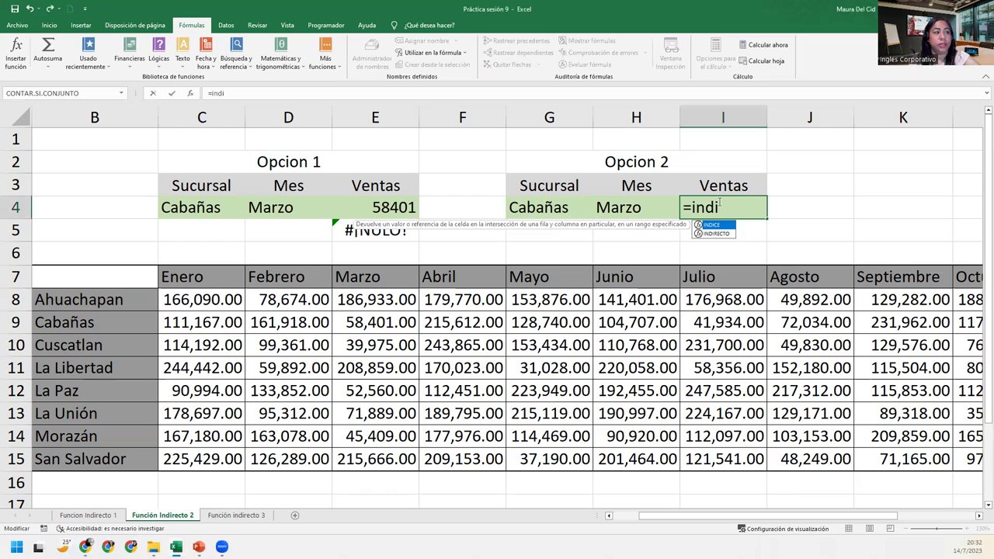
pyautogui.press('Tab')
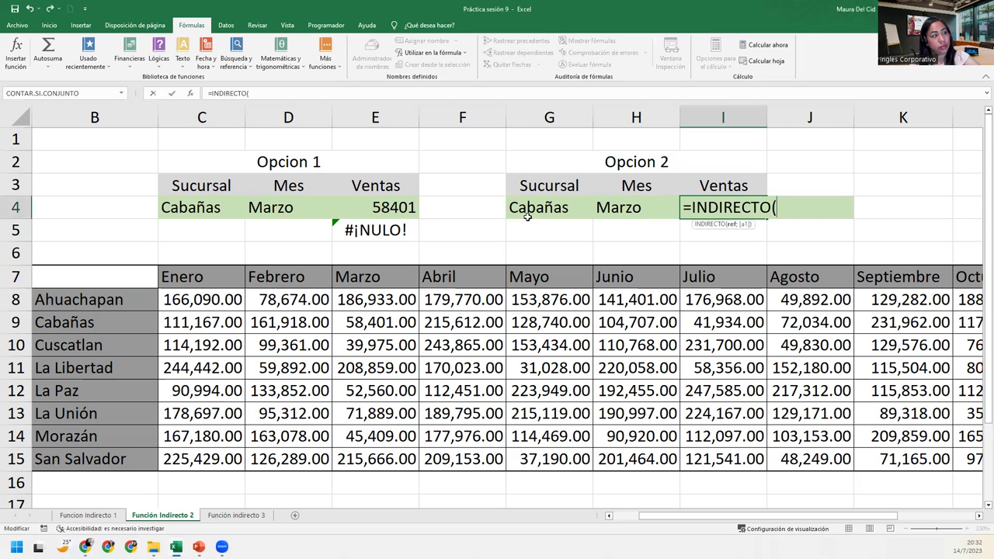
pyautogui.click(528, 212)
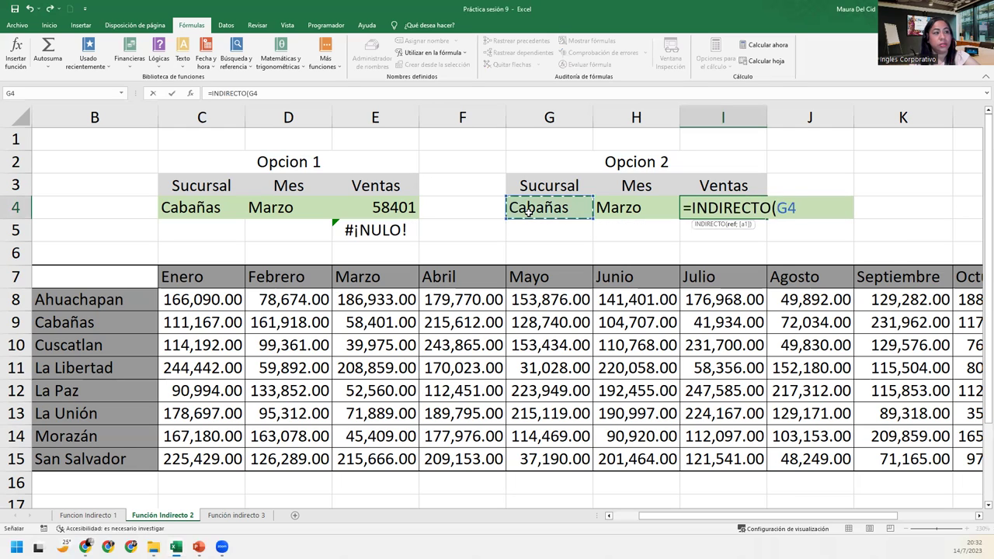
# Complete the formula as =INDIRECTO(G4) INDIRECTO(H4) and confirm it
pyautogui.write(')')
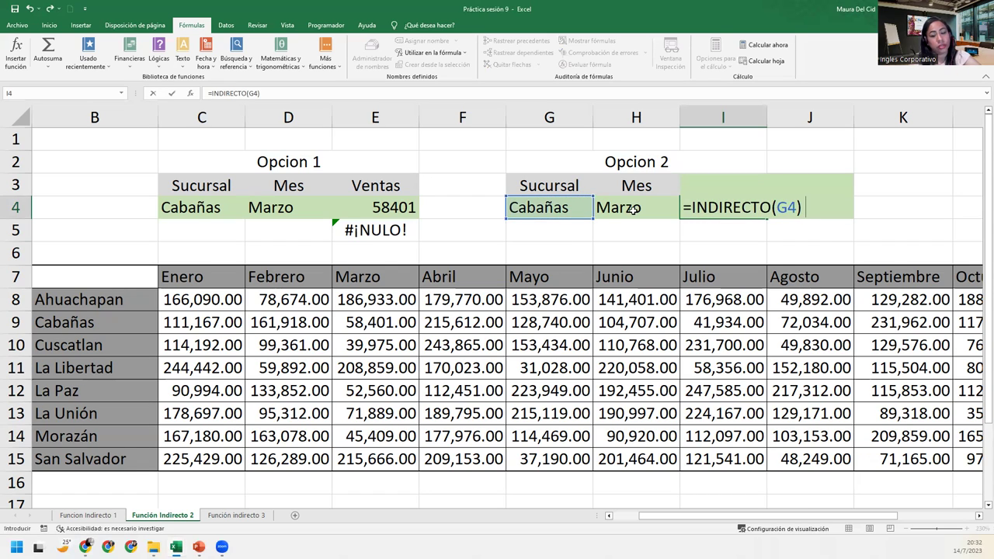
pyautogui.write(' idi')
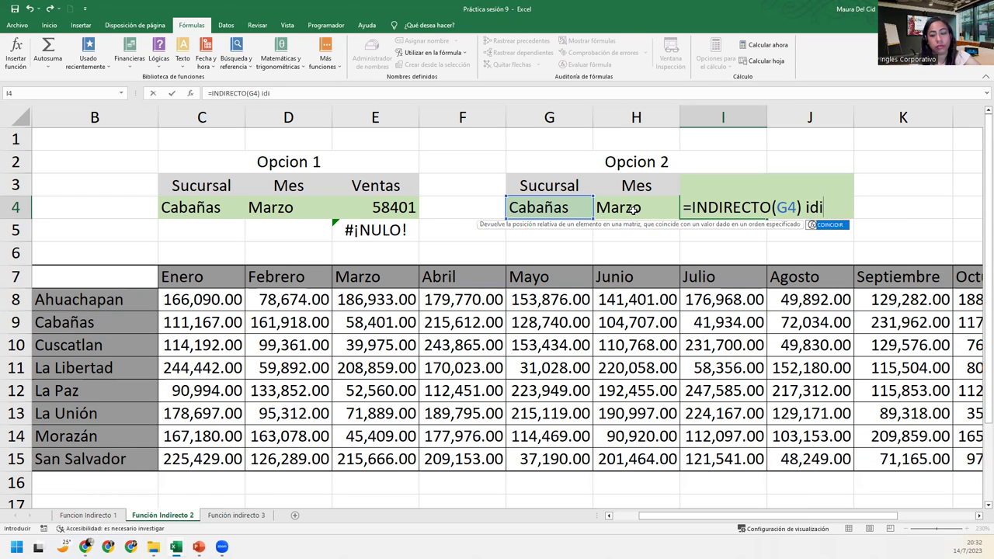
pyautogui.press('BackSpace')
pyautogui.press('BackSpace')
pyautogui.write('nd')
pyautogui.press('Down')
pyautogui.press('Tab')
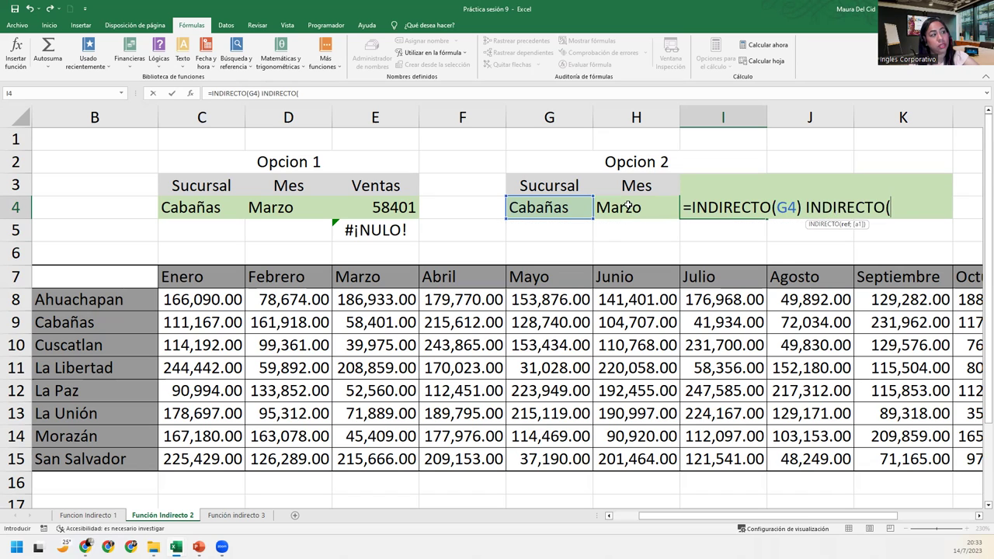
pyautogui.click(628, 207)
pyautogui.write(')')
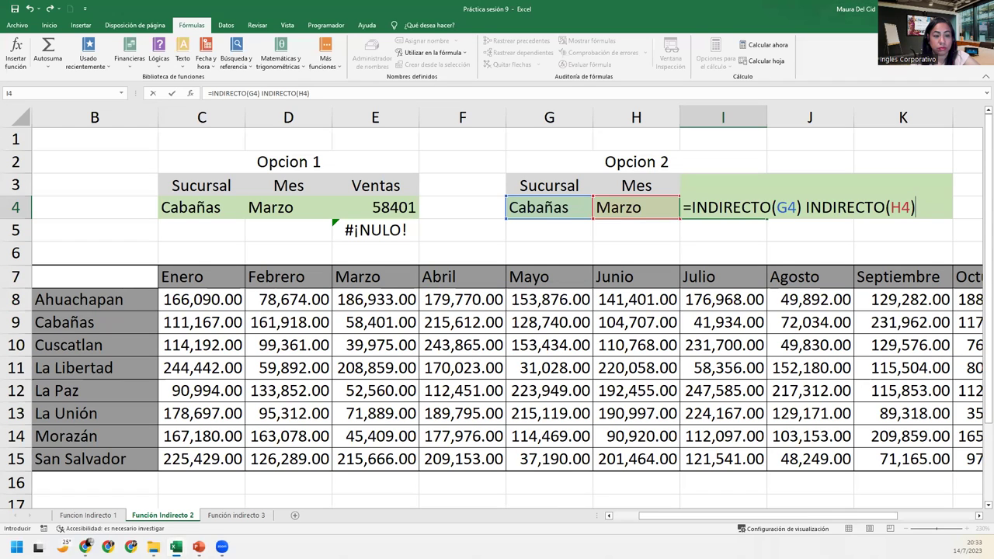
pyautogui.press('Return')
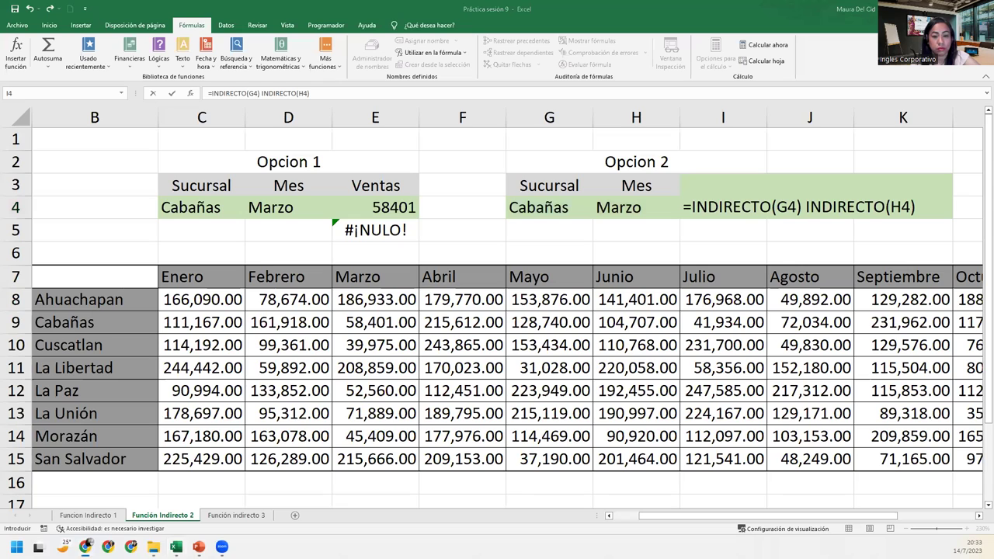
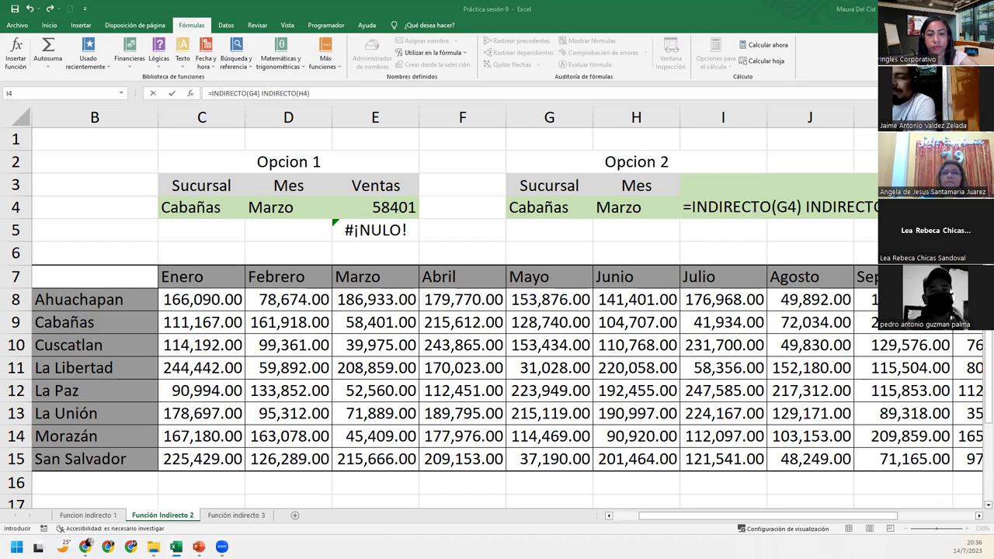
# Re-enter =INDIRECTO(G4) INDIRECTO(H4) in I4 so it returns 58401 for Cabañas in Marzo
pyautogui.press('Escape')
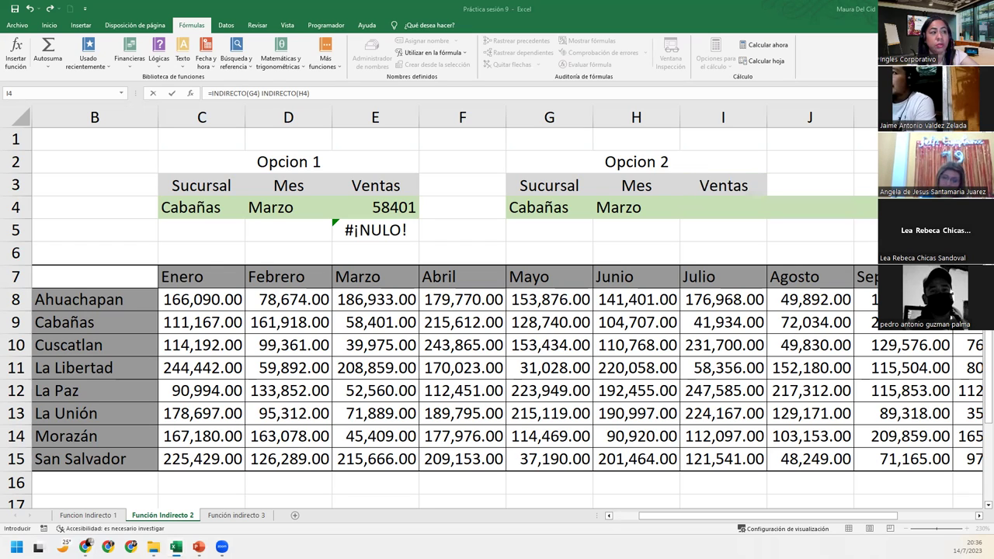
pyautogui.click(752, 207)
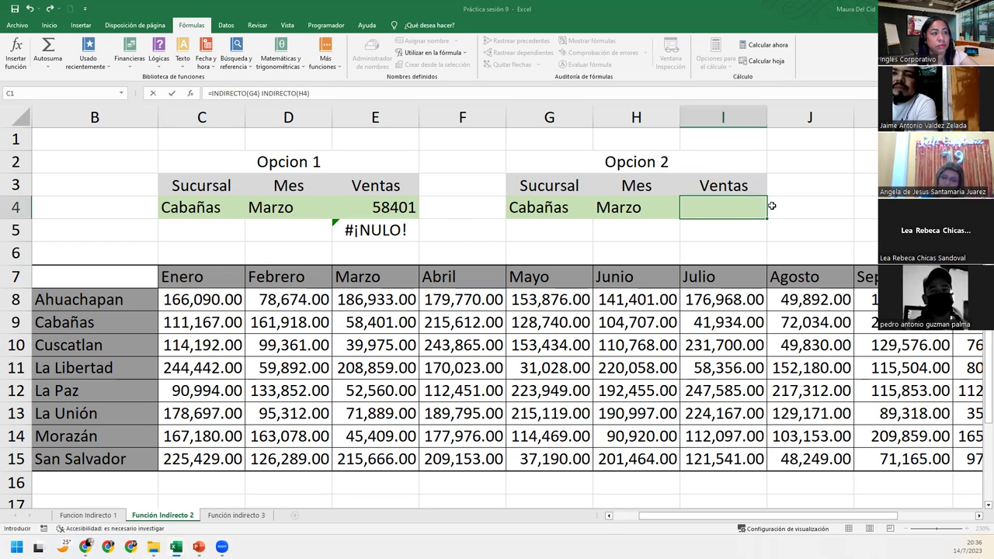
pyautogui.doubleClick(752, 206)
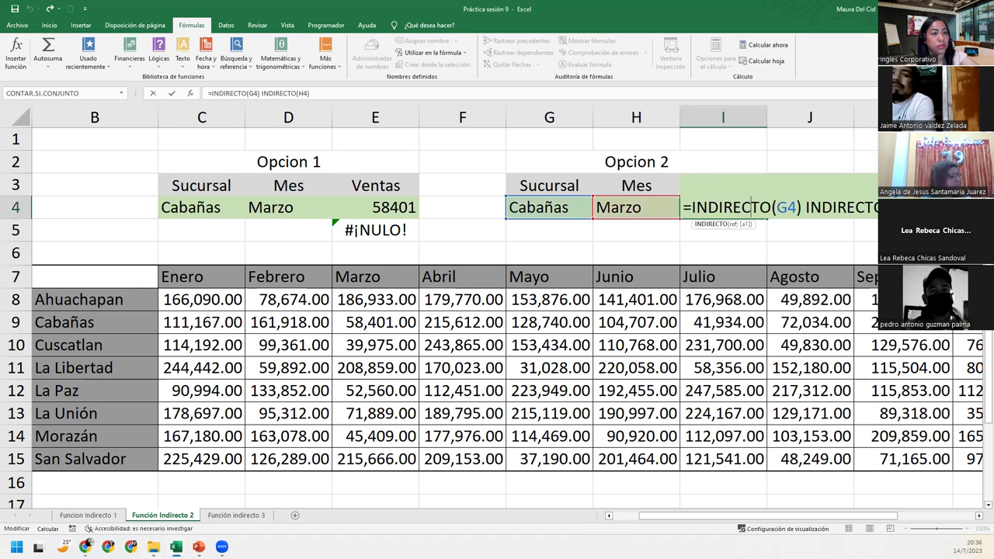
pyautogui.press('Return')
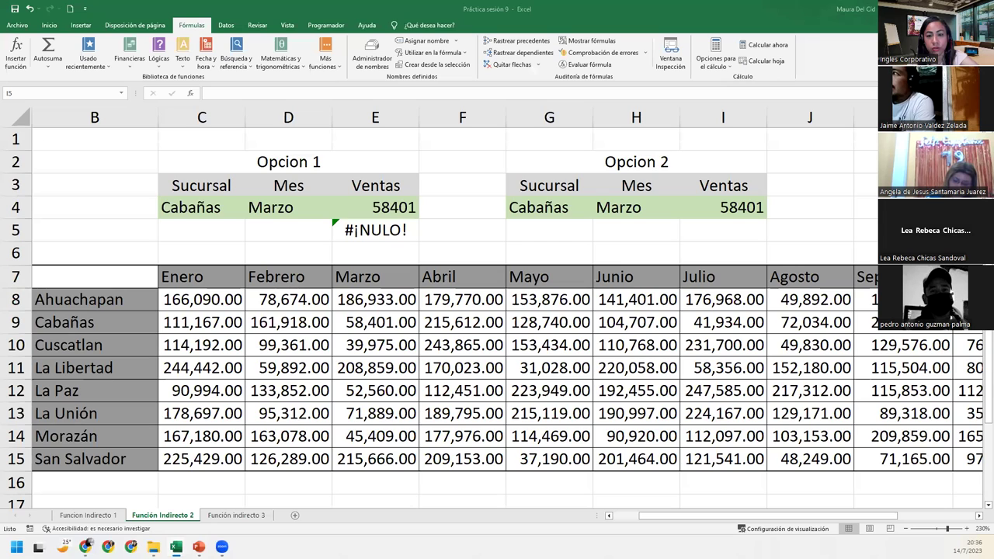
pyautogui.press('F2')
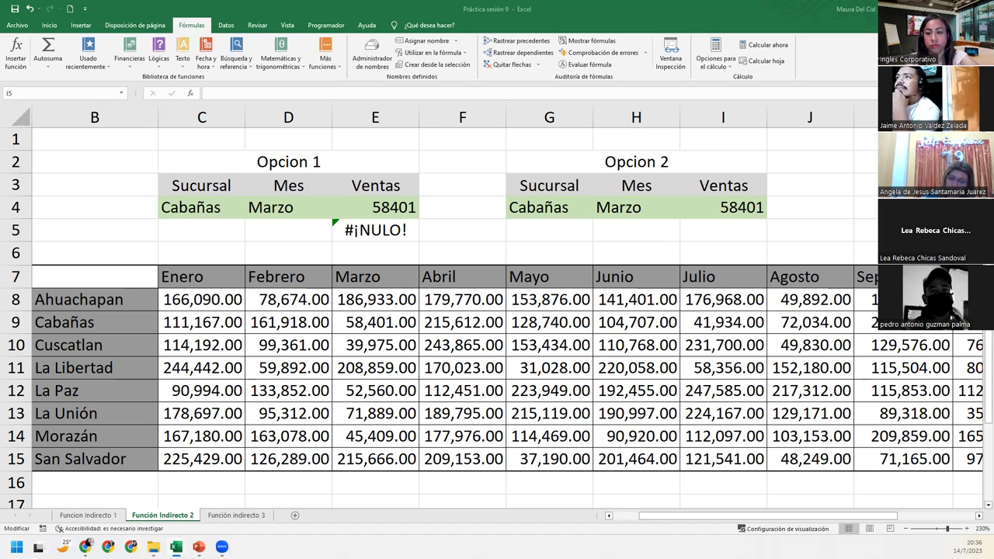
pyautogui.press('Escape')
pyautogui.press('F2')
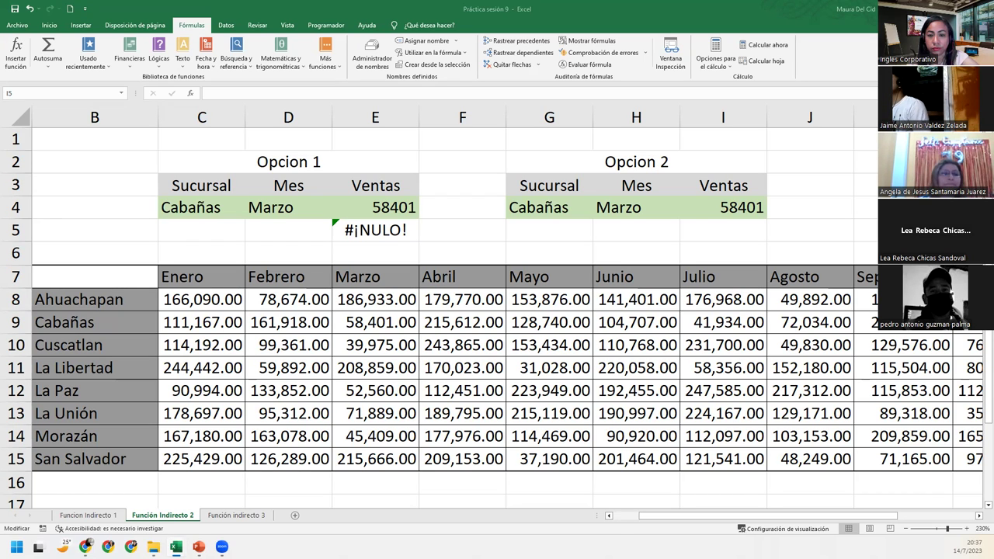
pyautogui.press('Escape')
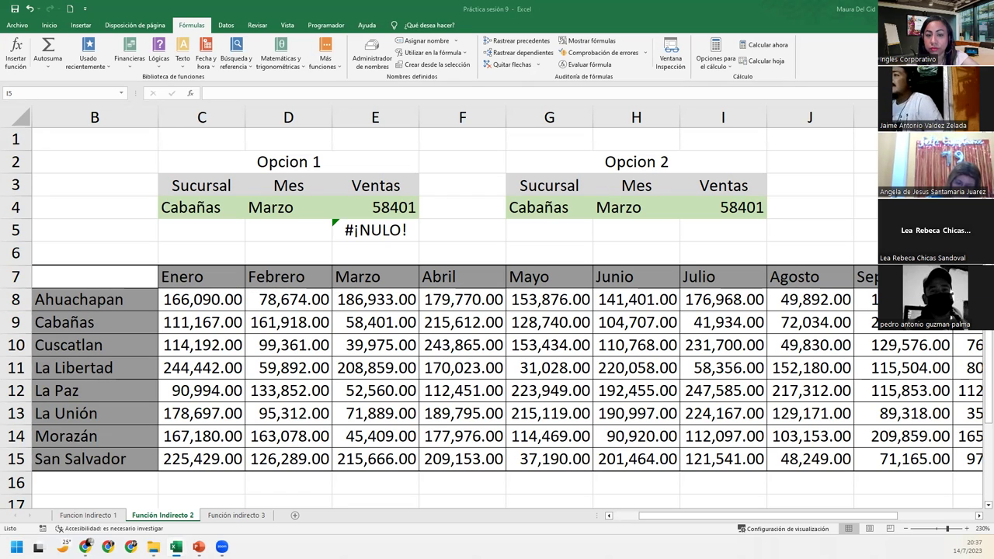
pyautogui.press('F2')
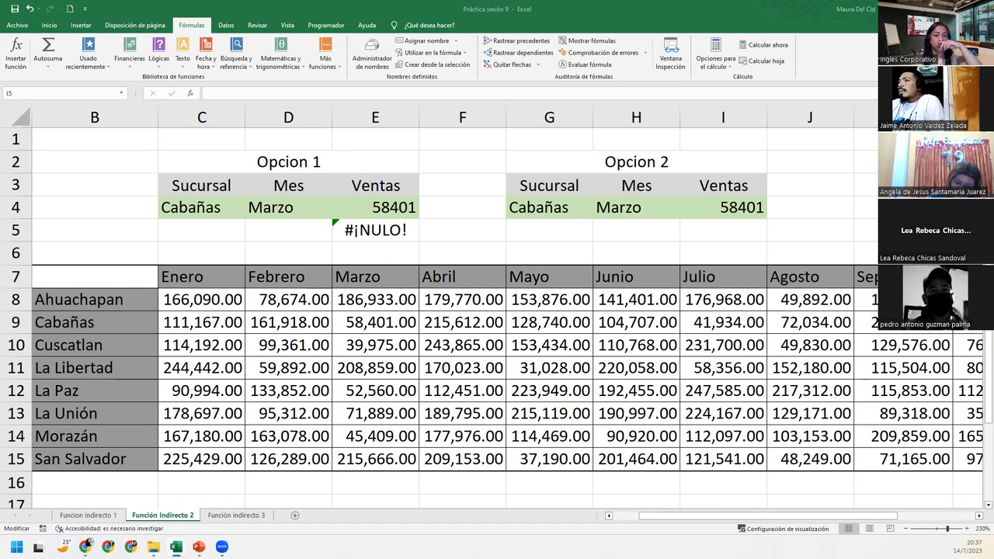
pyautogui.press('Escape')
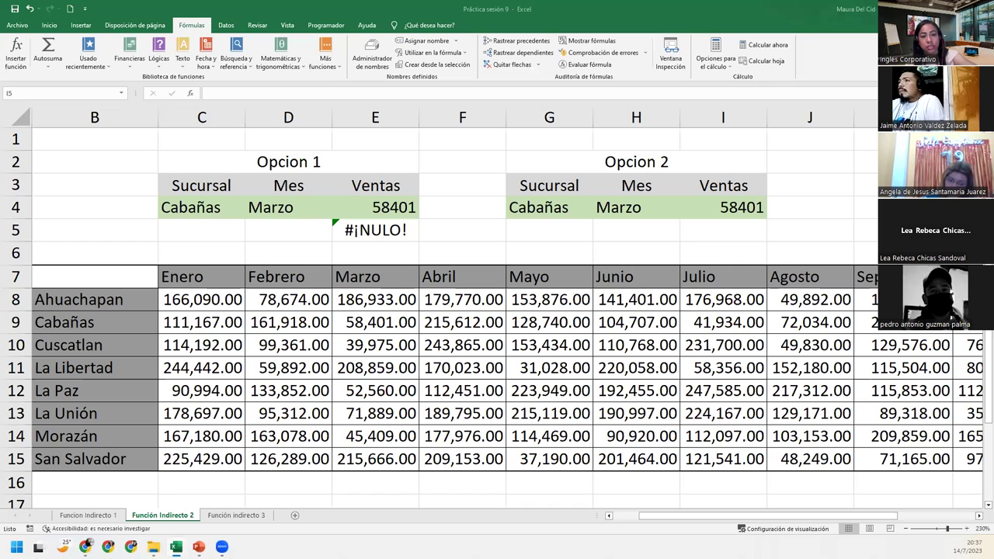
pyautogui.write('=')
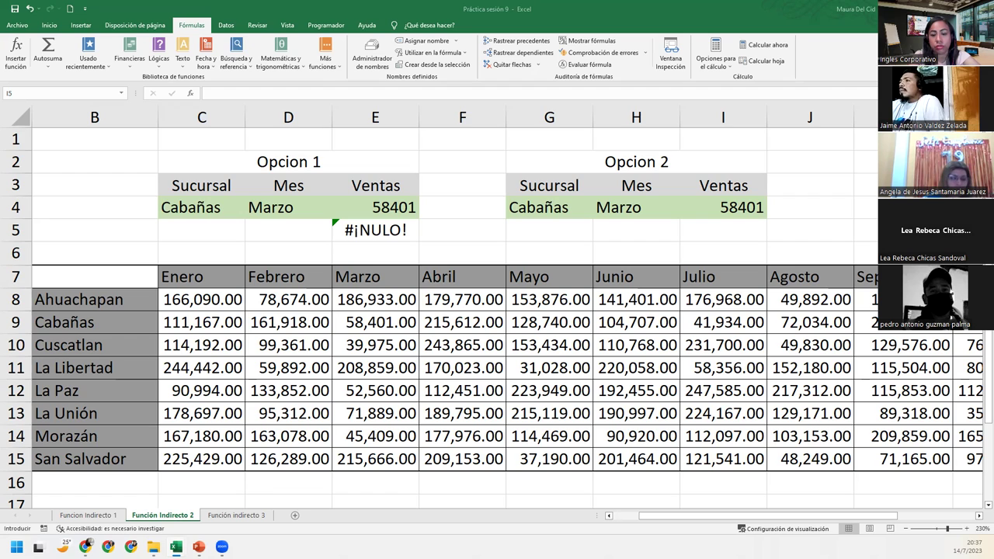
pyautogui.press('Escape')
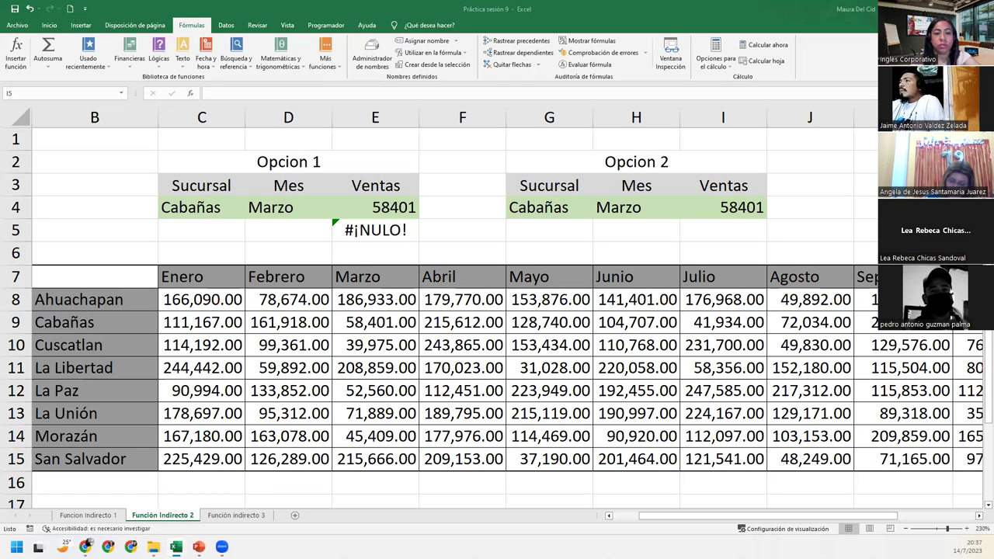
pyautogui.press('F2')
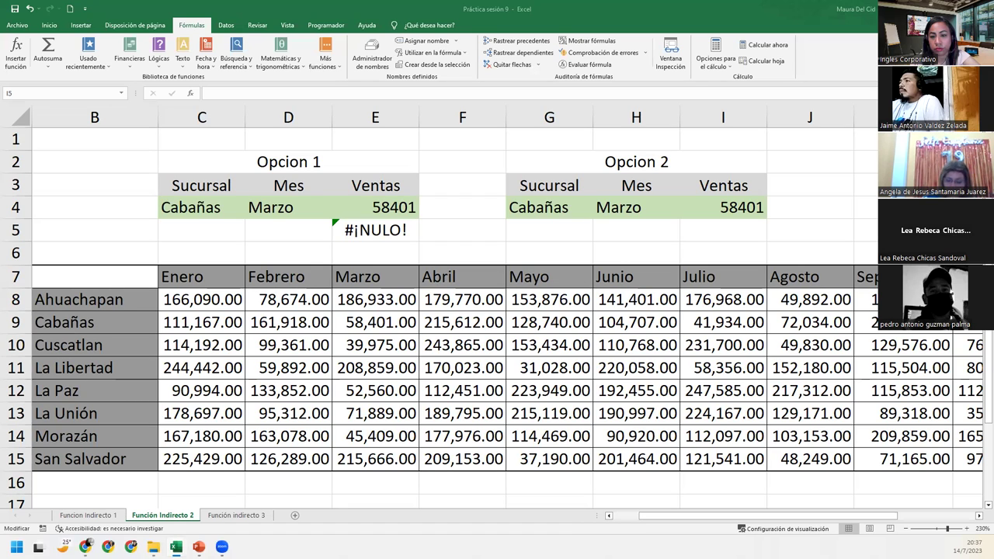
pyautogui.press('F2')
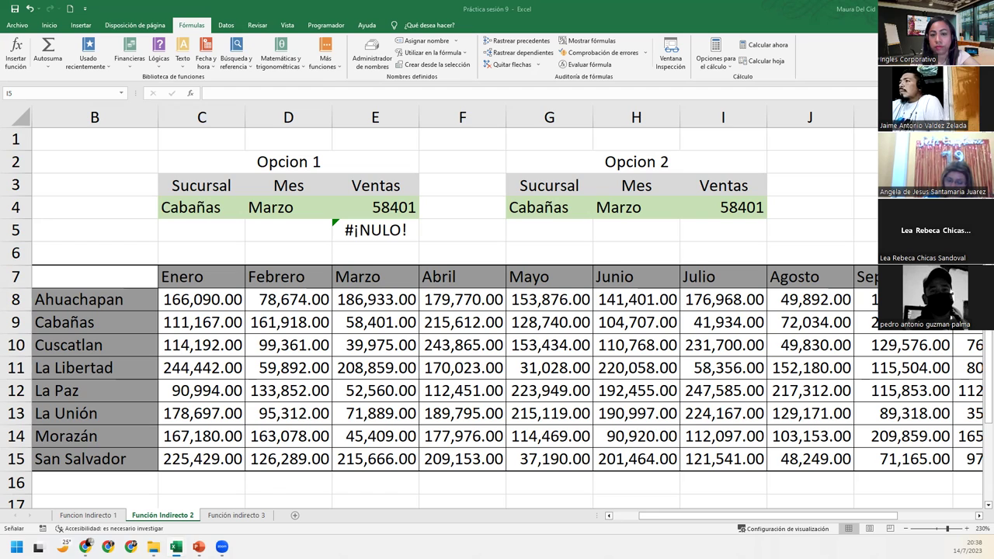
pyautogui.press('Escape')
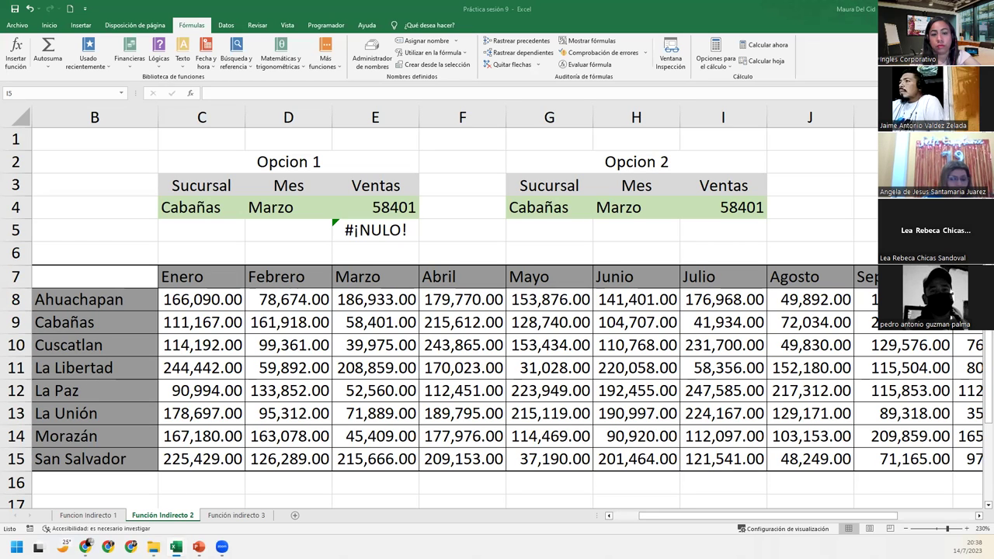
pyautogui.press('F2')
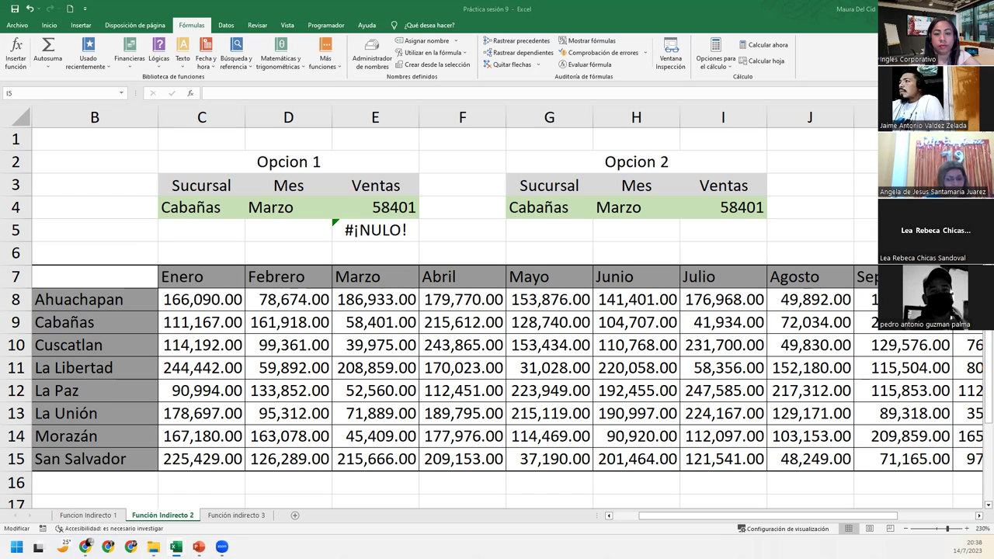
pyautogui.press('Escape')
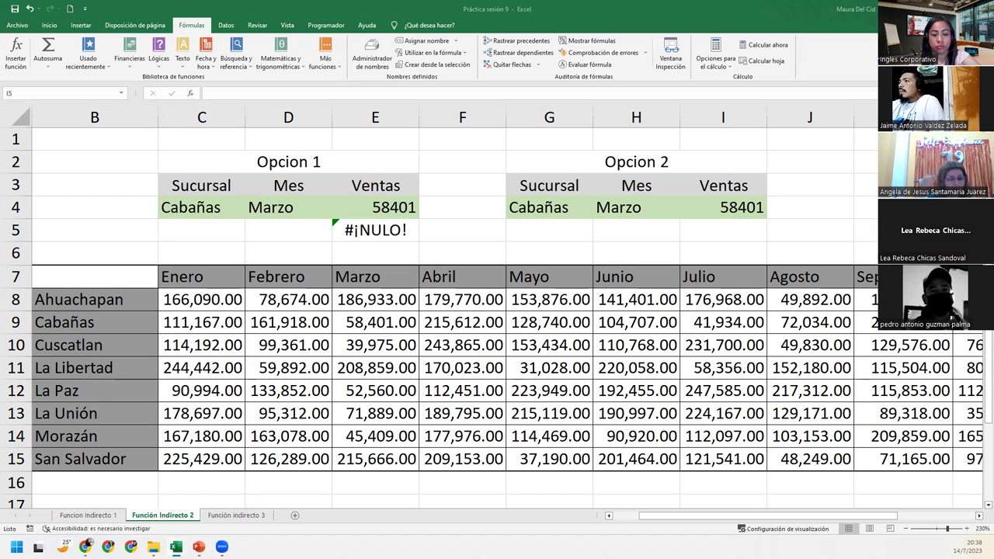
pyautogui.press('F2')
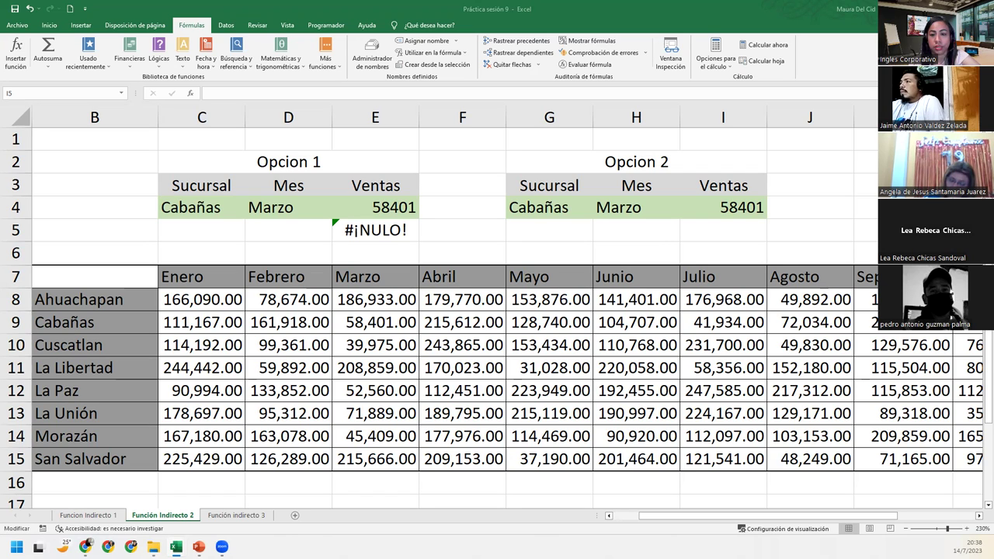
pyautogui.press('Escape')
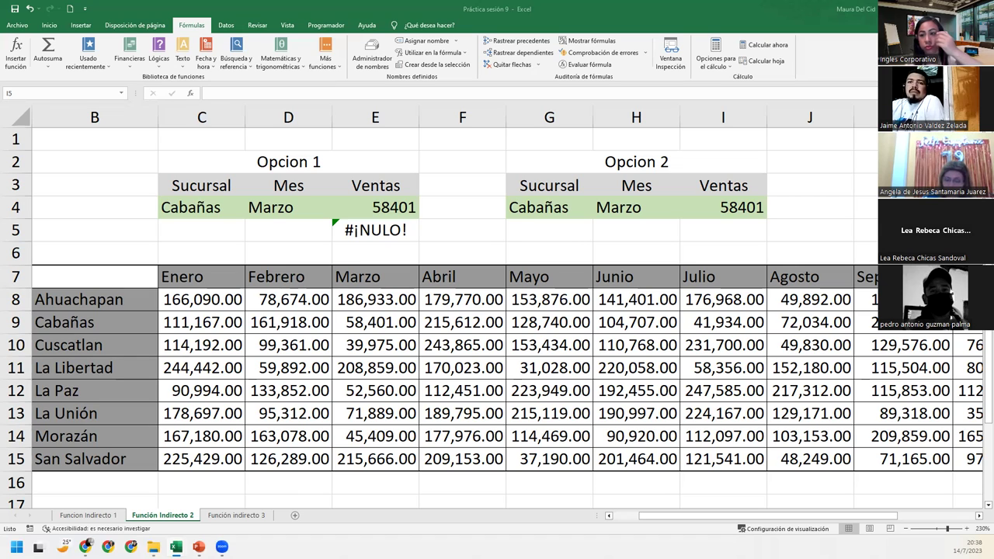
pyautogui.click(713, 230)
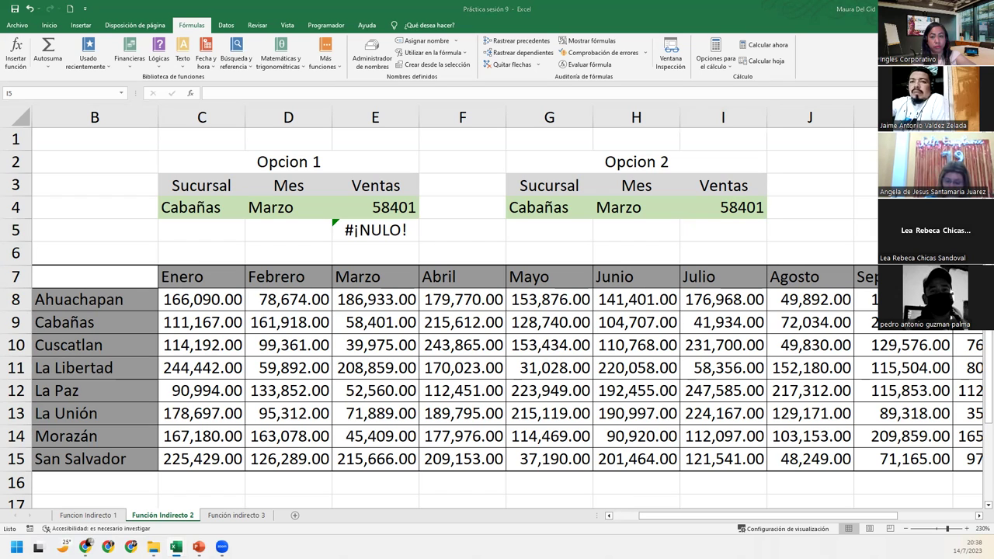
pyautogui.click(715, 229)
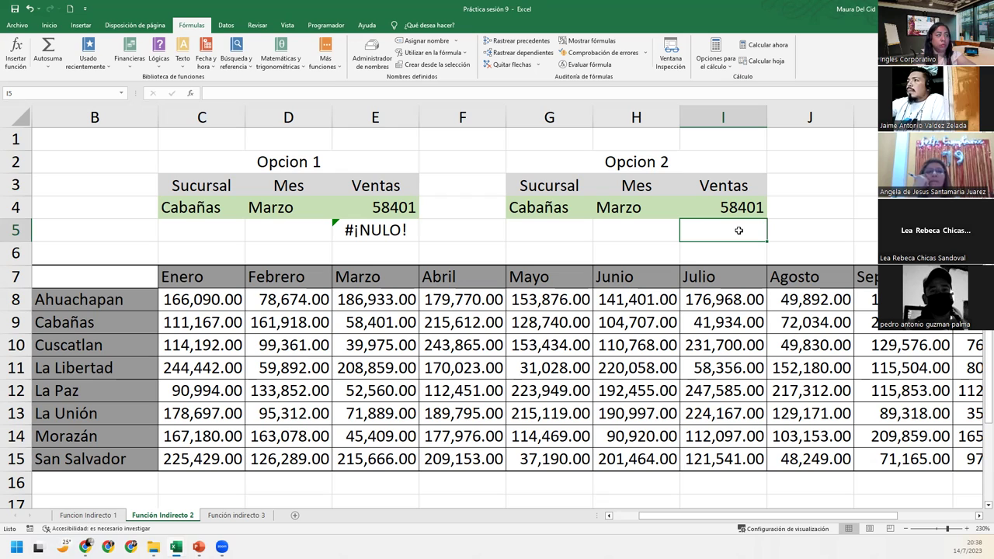
# Set the Opcion 2 Sucursal in G4 to La Paz from its dropdown
pyautogui.click(572, 208)
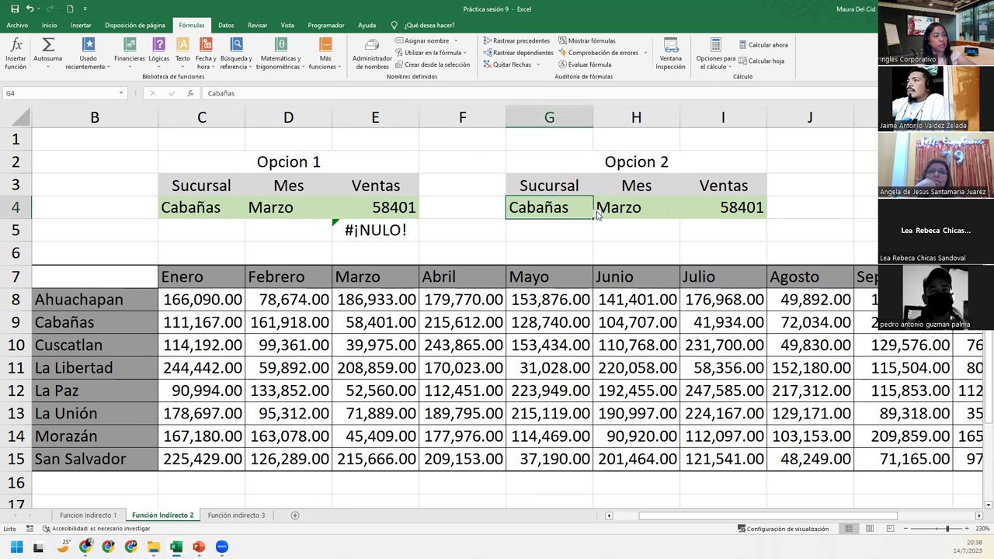
pyautogui.click(596, 214)
pyautogui.click(489, 294)
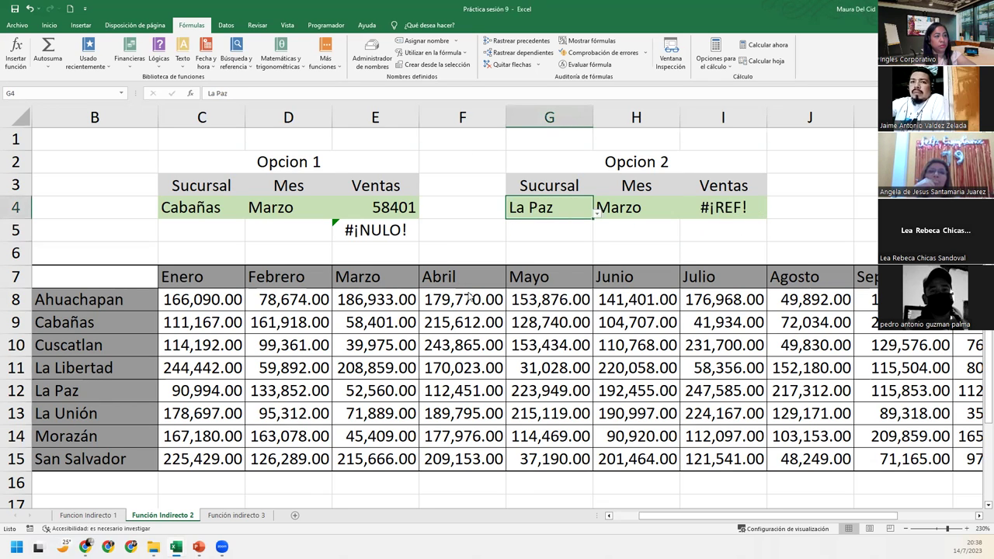
# Inspect I4's #¡REF! result against the G4 and H4 values, then select I5
pyautogui.click(684, 236)
pyautogui.click(748, 200)
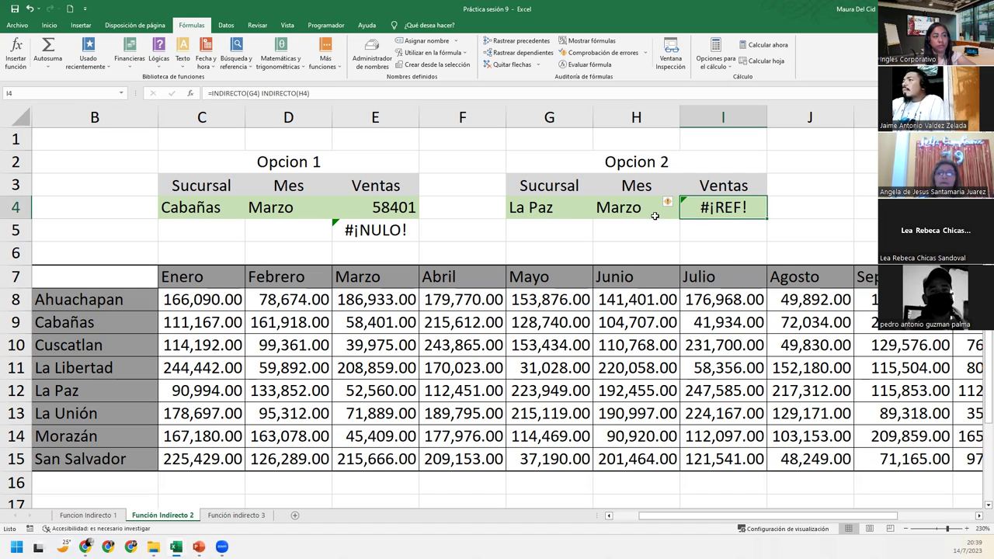
pyautogui.click(544, 210)
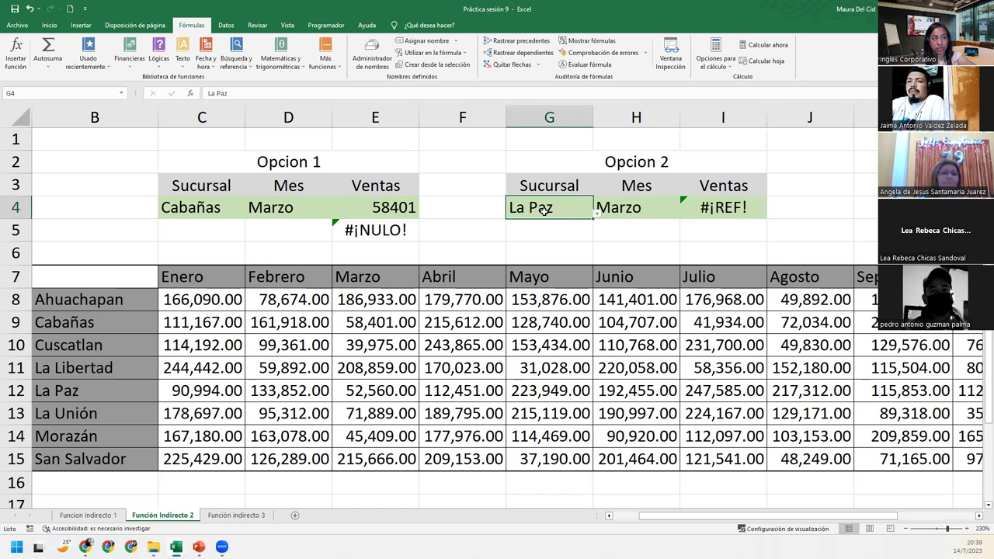
pyautogui.click(658, 207)
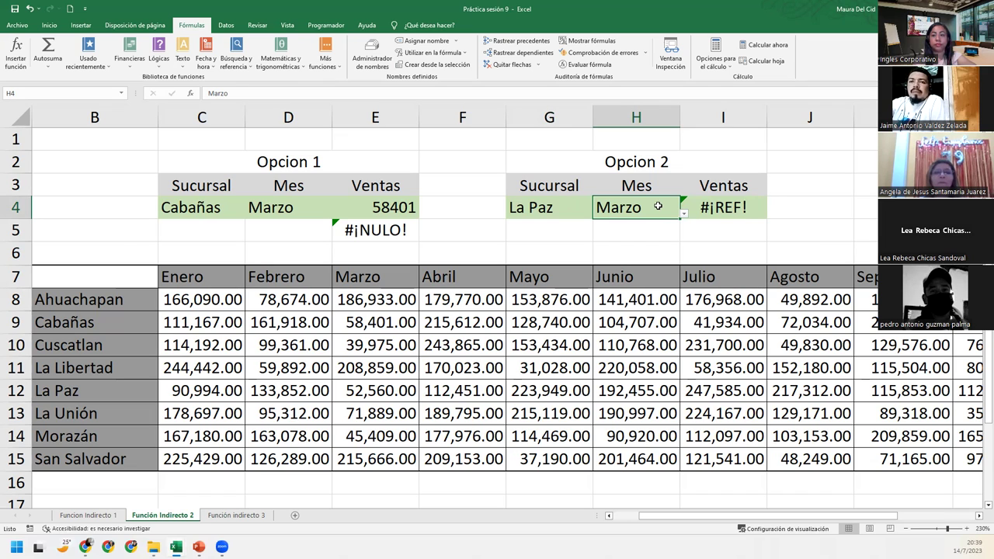
pyautogui.click(718, 234)
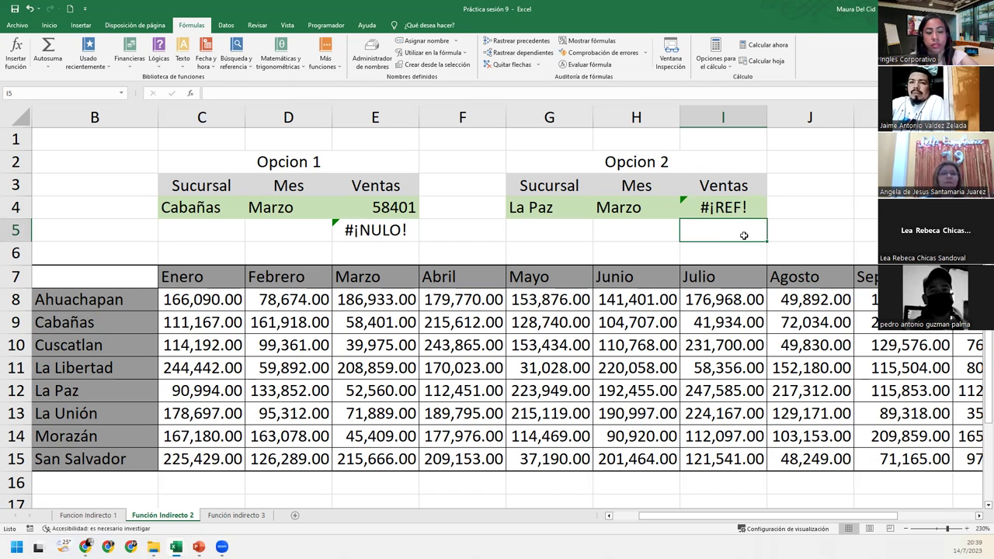
# Begin I5 with =INDIRECTO(SUSTITUIR( using the function autocomplete
pyautogui.write('=indi')
pyautogui.press('Tab')
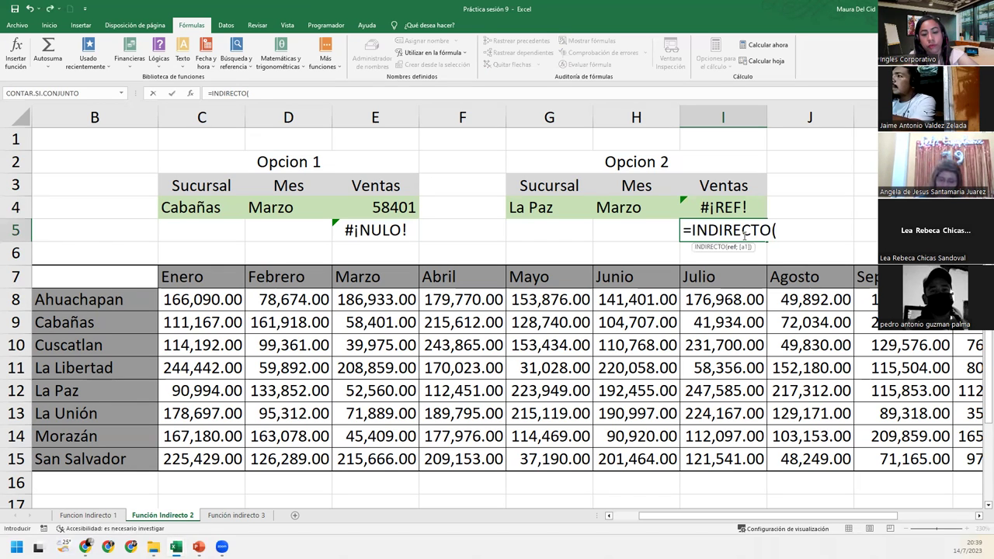
pyautogui.write('sust')
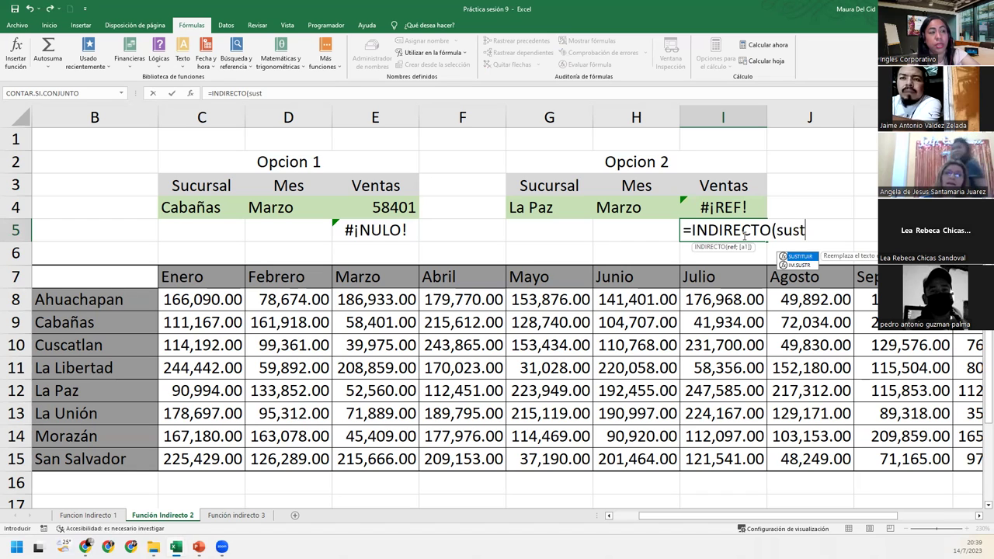
pyautogui.press('Tab')
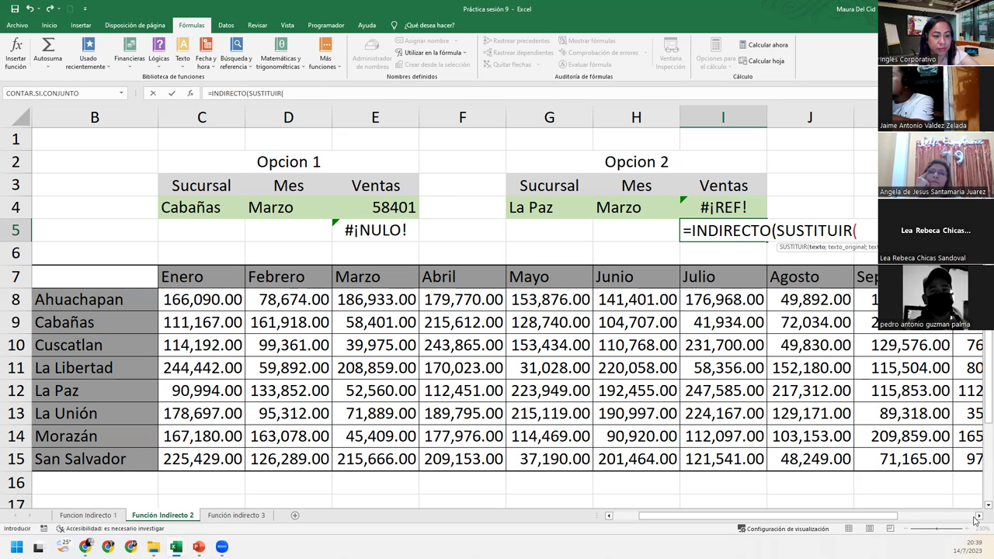
pyautogui.click(979, 515)
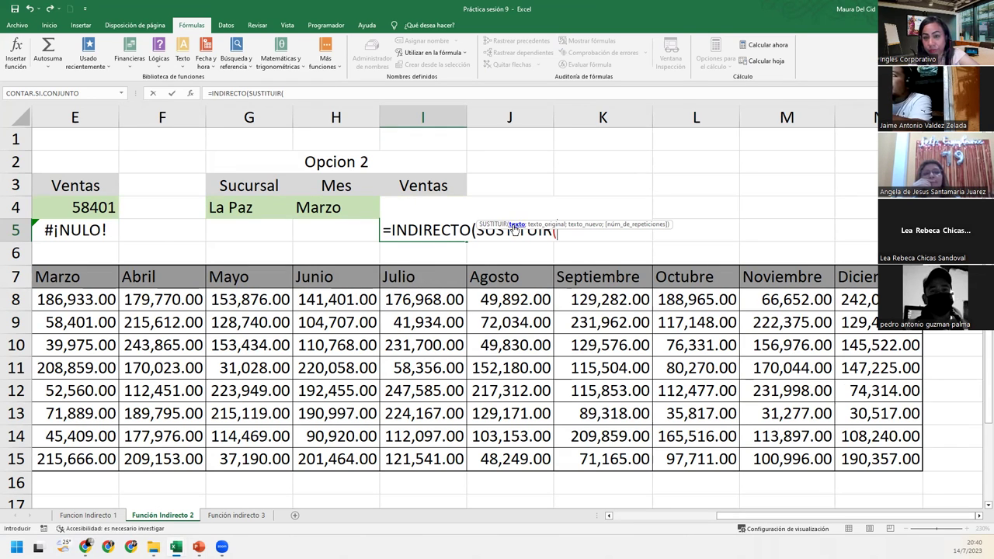
# Complete the first part as INDIRECTO(SUSTITUIR(G4;" ";"_")) to replace spaces with underscores
pyautogui.click(245, 204)
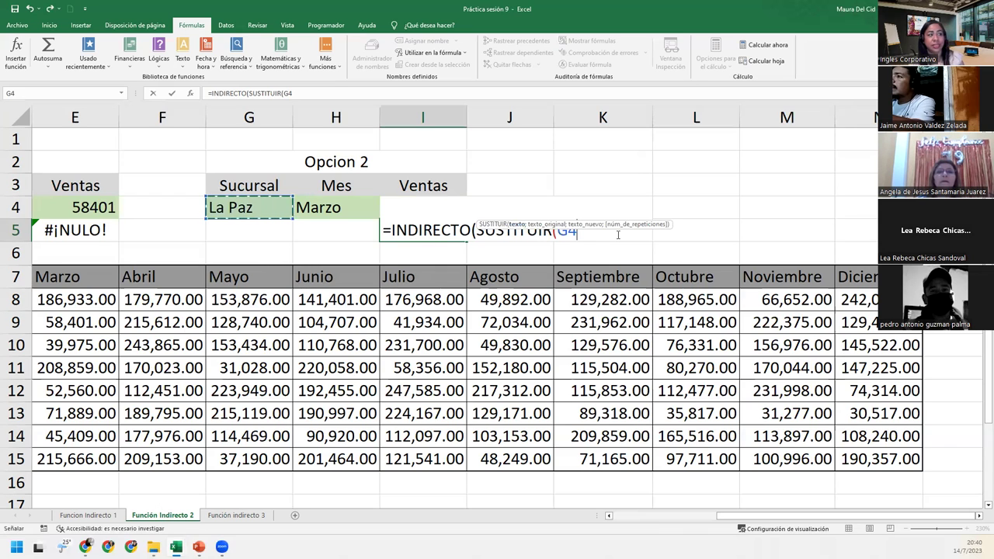
pyautogui.write(';')
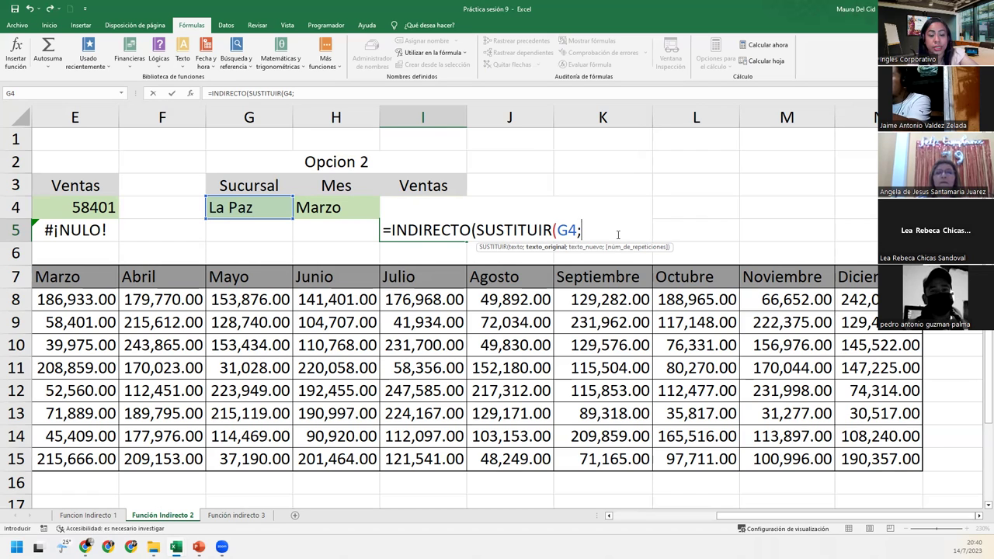
pyautogui.write('" ')
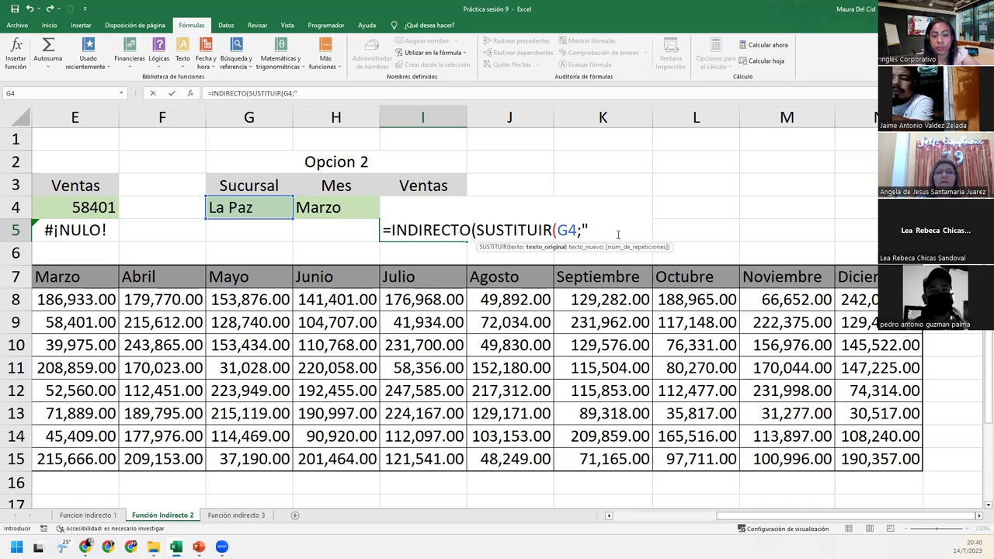
pyautogui.write('"')
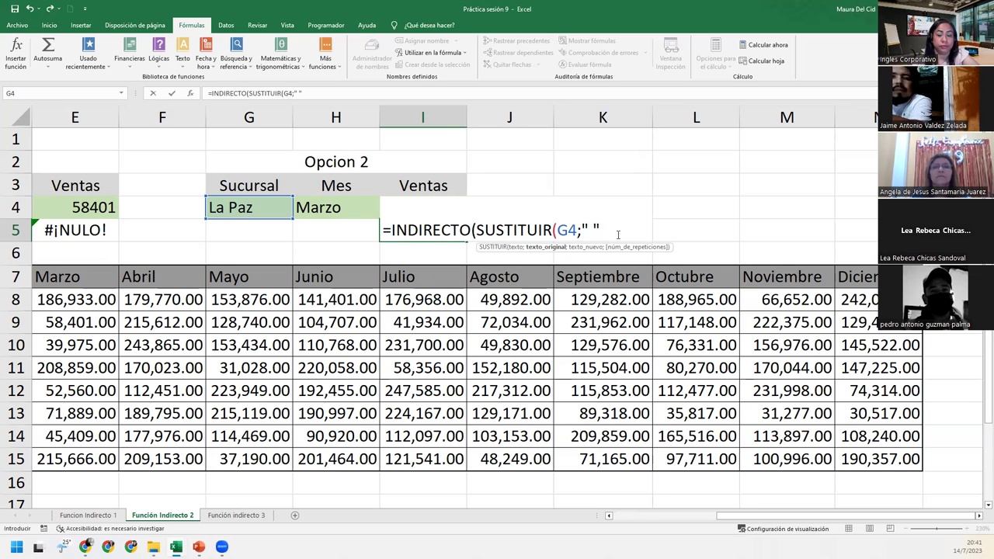
pyautogui.write(';')
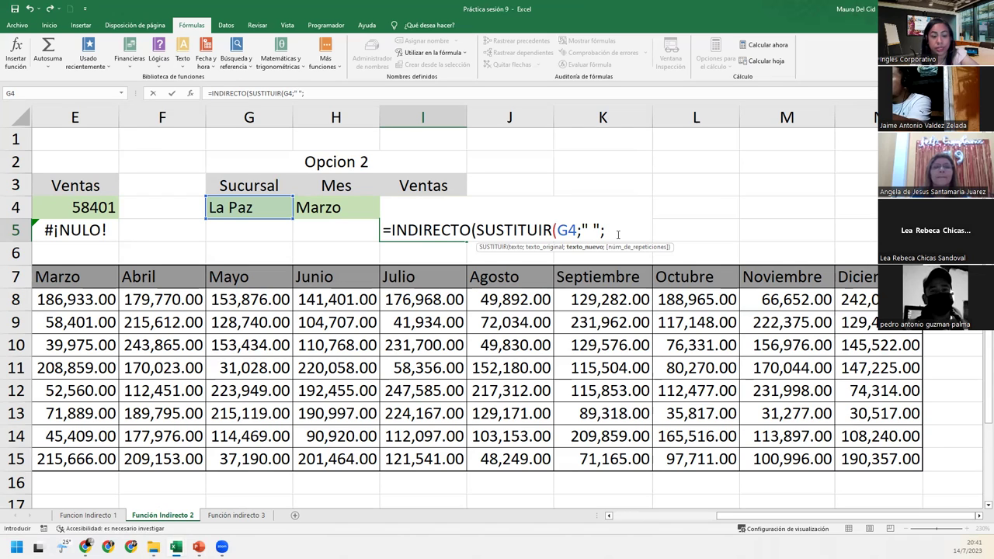
pyautogui.write('"')
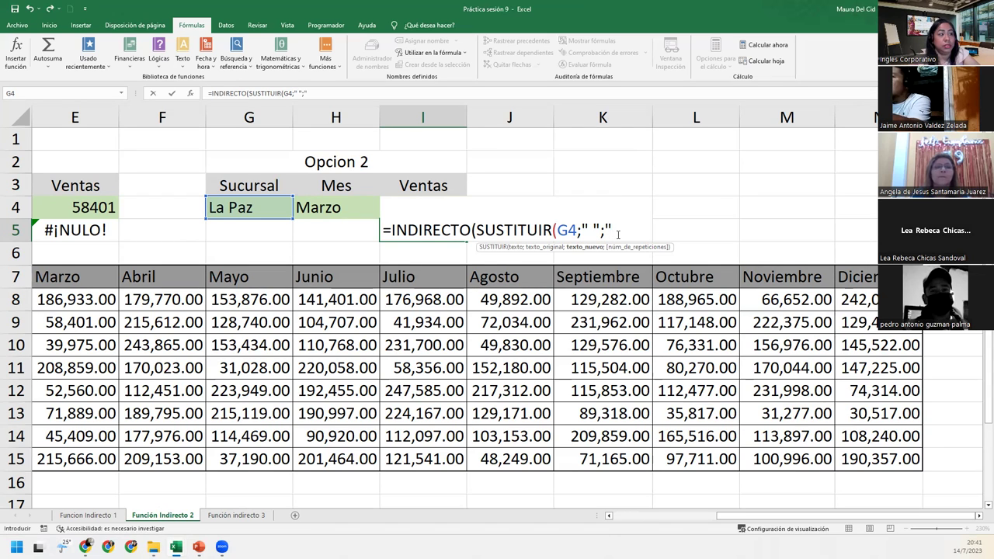
pyautogui.write('_')
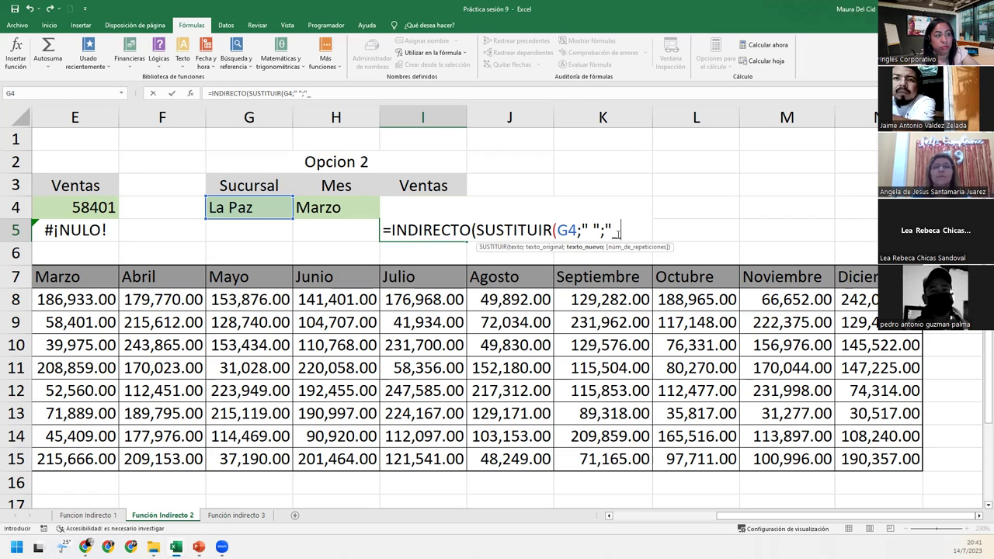
pyautogui.write('"')
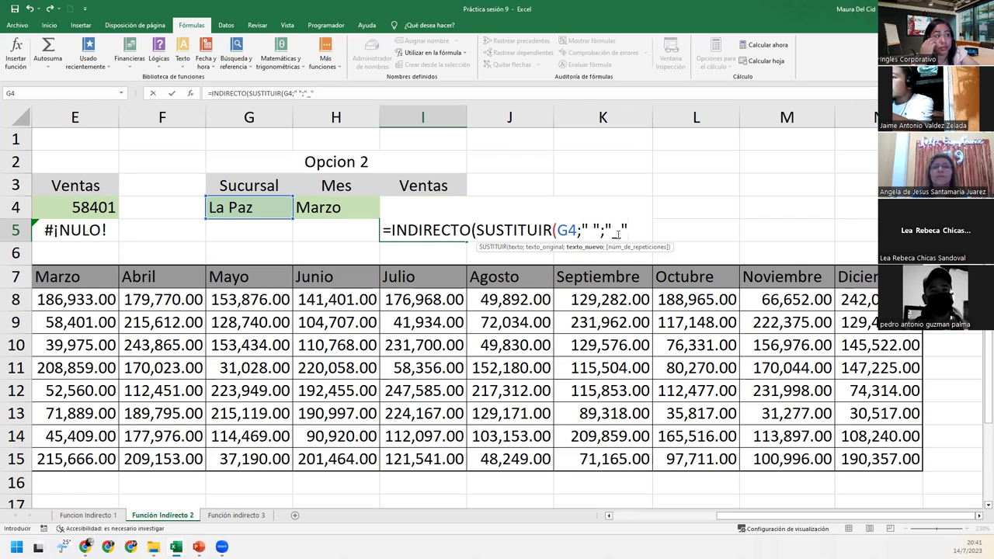
pyautogui.write(')')
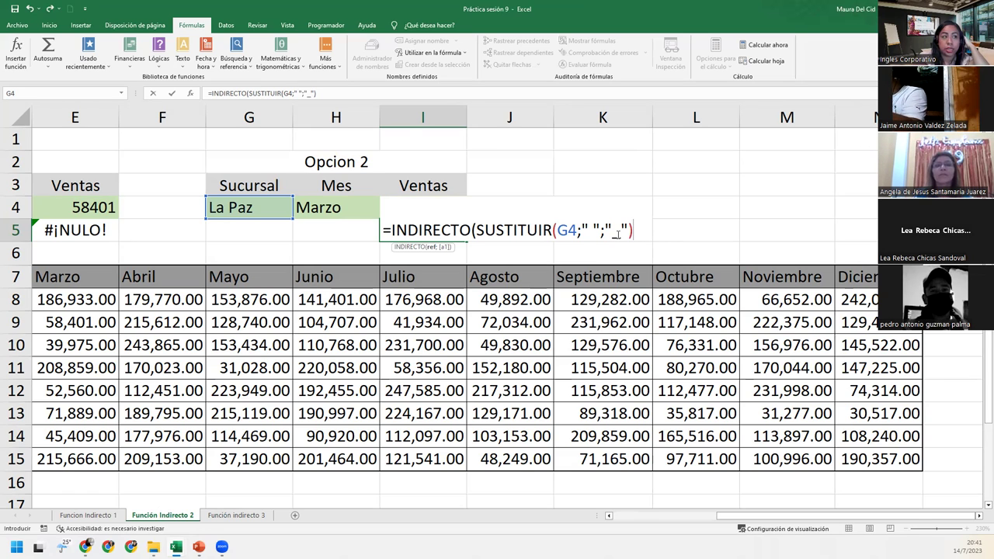
pyautogui.write(')')
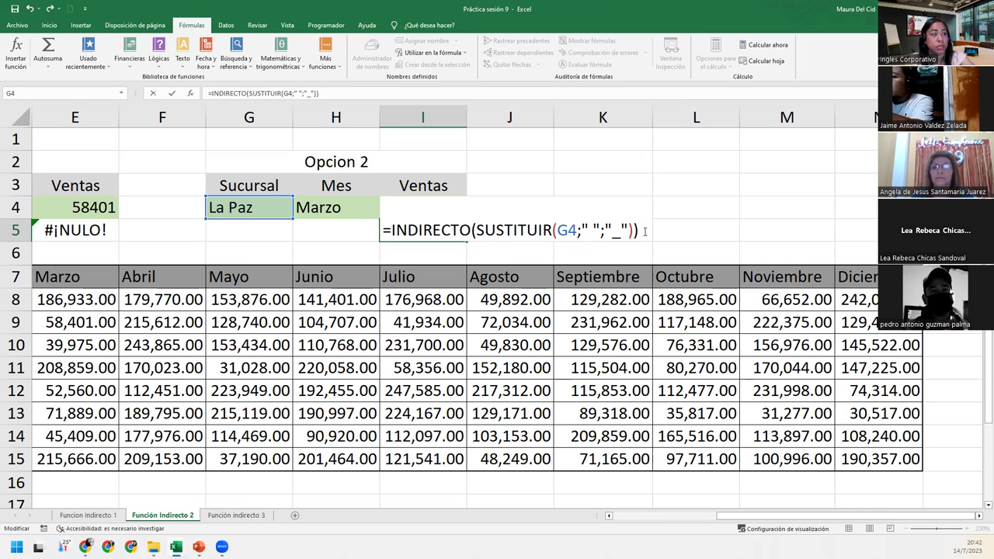
# Add a space and start a second INDIRECTO( in the I5 formula
pyautogui.write(' indi')
pyautogui.press('Down')
pyautogui.press('Tab')
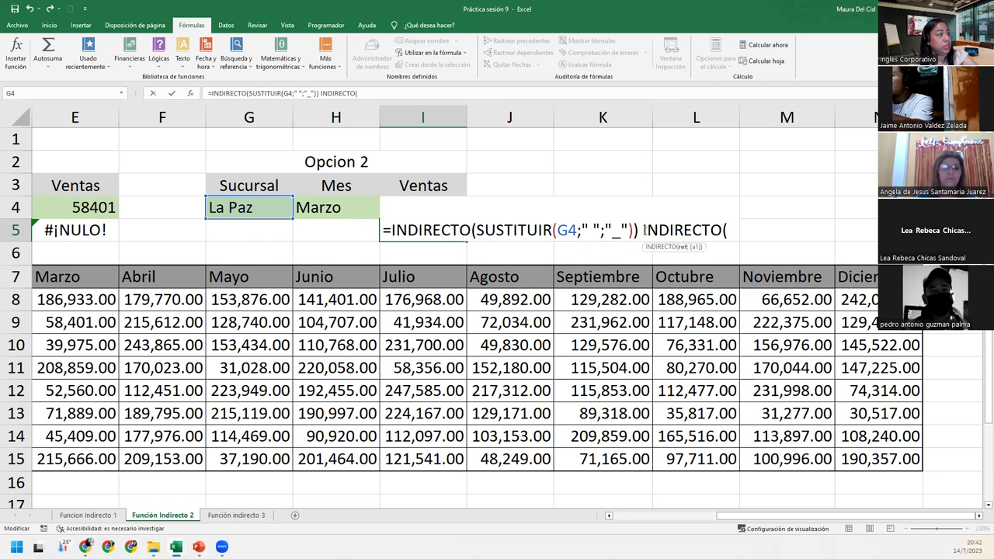
# Finish I5 with INDIRECTO(H4) so it returns 52560 for La Paz in Marzo
pyautogui.click(318, 207)
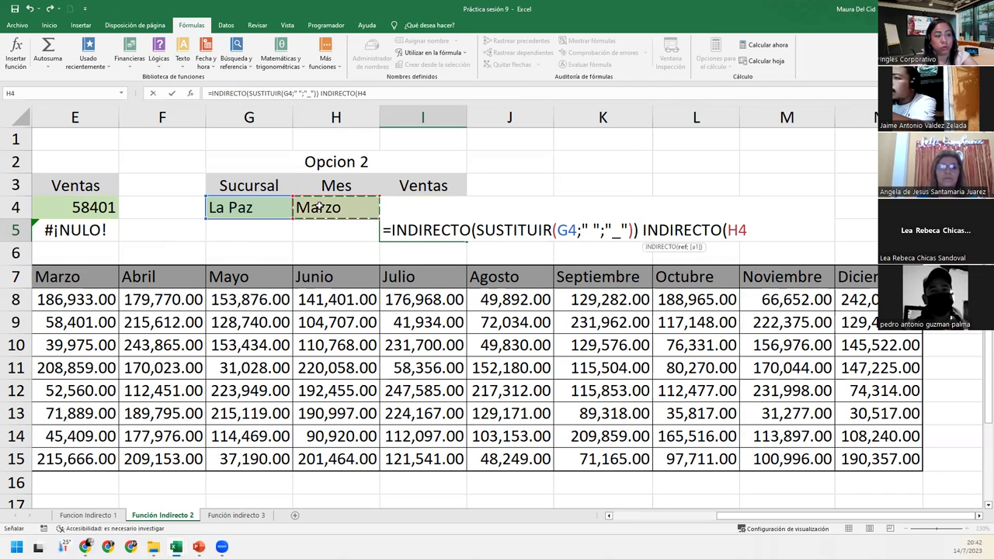
pyautogui.write(')')
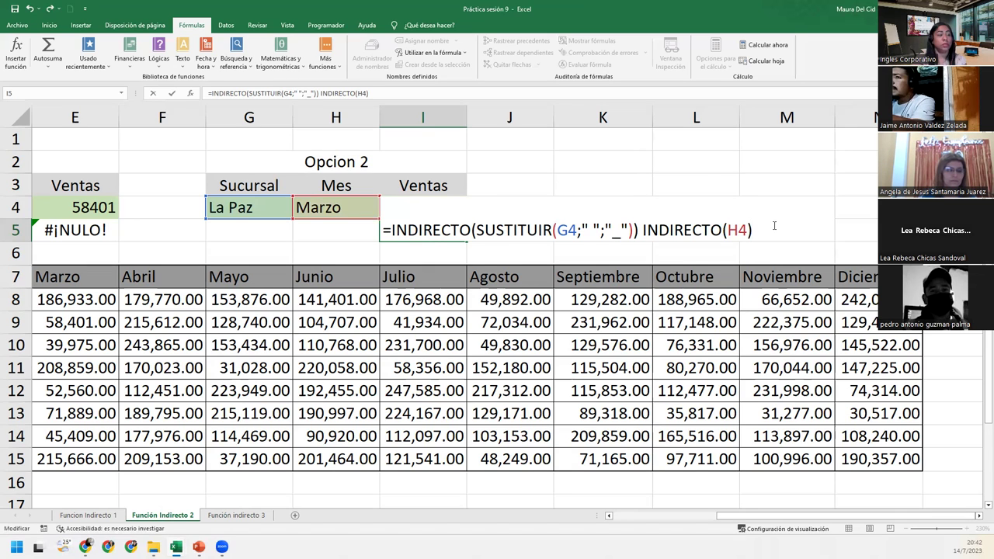
pyautogui.press('Return')
pyautogui.click(429, 225)
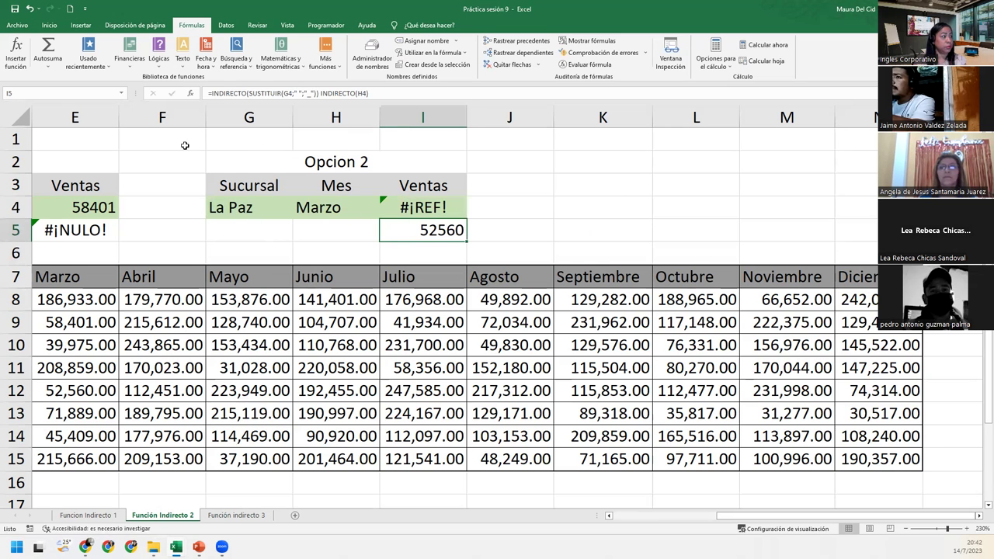
# Highlight the Marzo column E and La Paz row 12 to compare with I5's 52560
pyautogui.moveTo(719, 518); pyautogui.dragTo(616, 518)
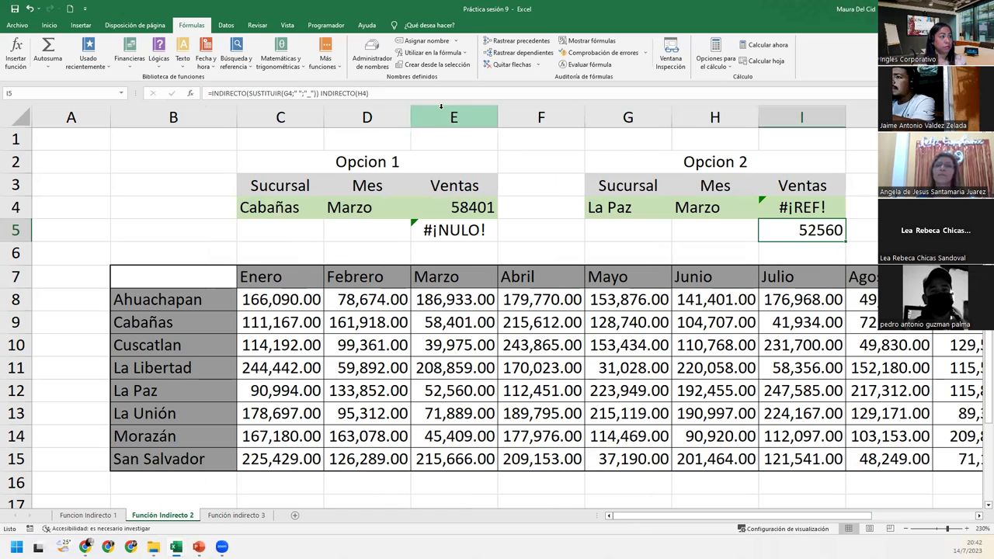
pyautogui.click(440, 120)
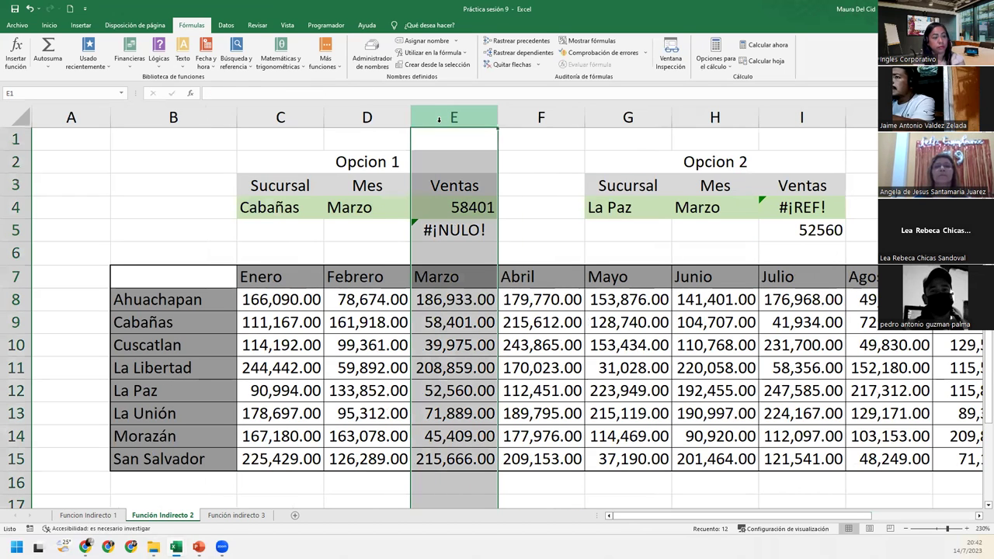
pyautogui.keyDown('ctrl'); pyautogui.click(16, 390); pyautogui.keyUp('ctrl')
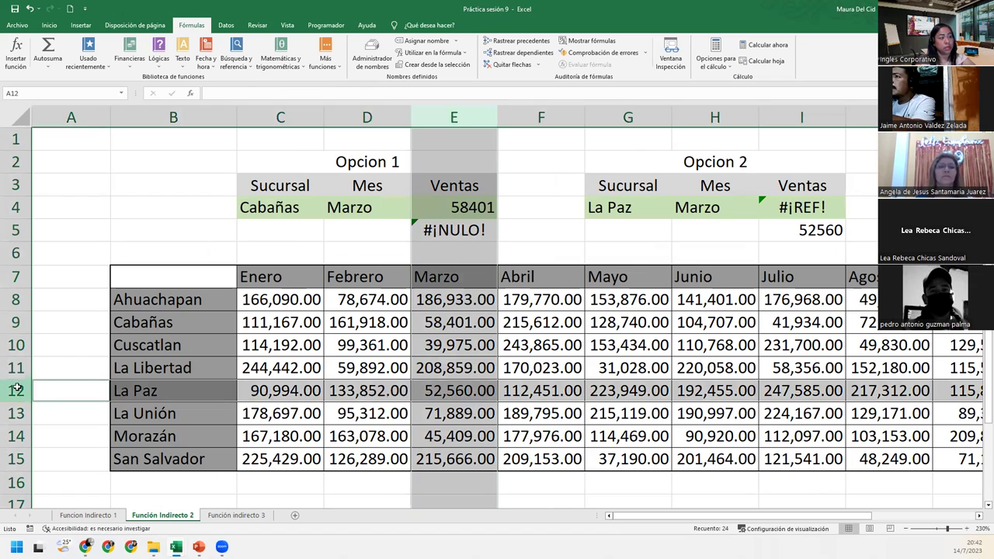
pyautogui.keyDown('ctrl'); pyautogui.click(462, 391); pyautogui.keyUp('ctrl')
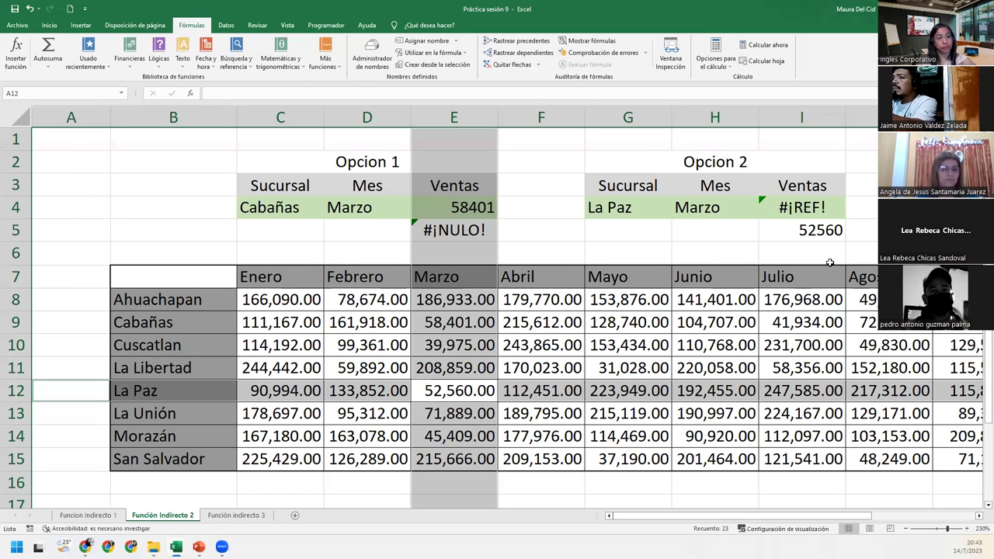
pyautogui.click(808, 228)
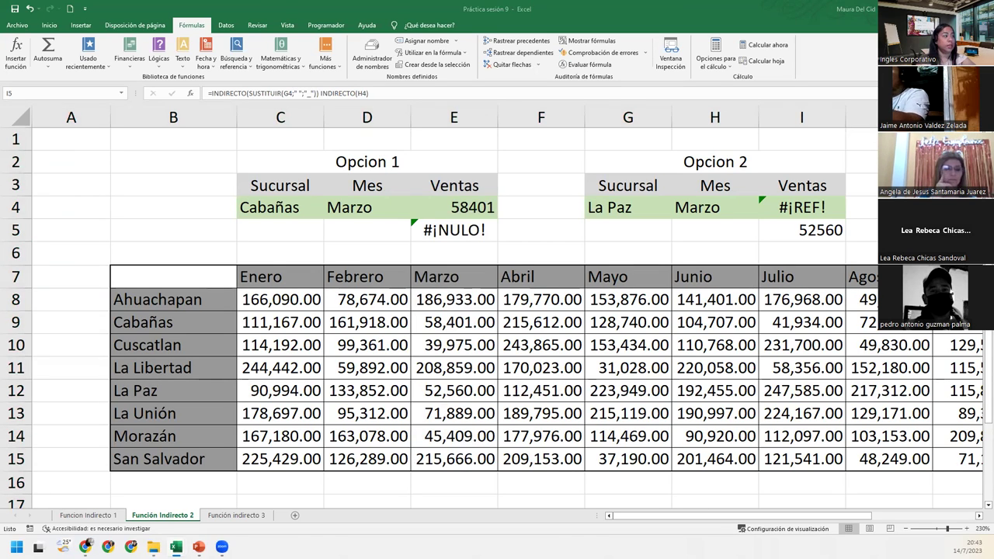
# Replace I4's broken formula with the working SUSTITUIR-based INDIRECTO formula
pyautogui.click(659, 208)
pyautogui.click(822, 206)
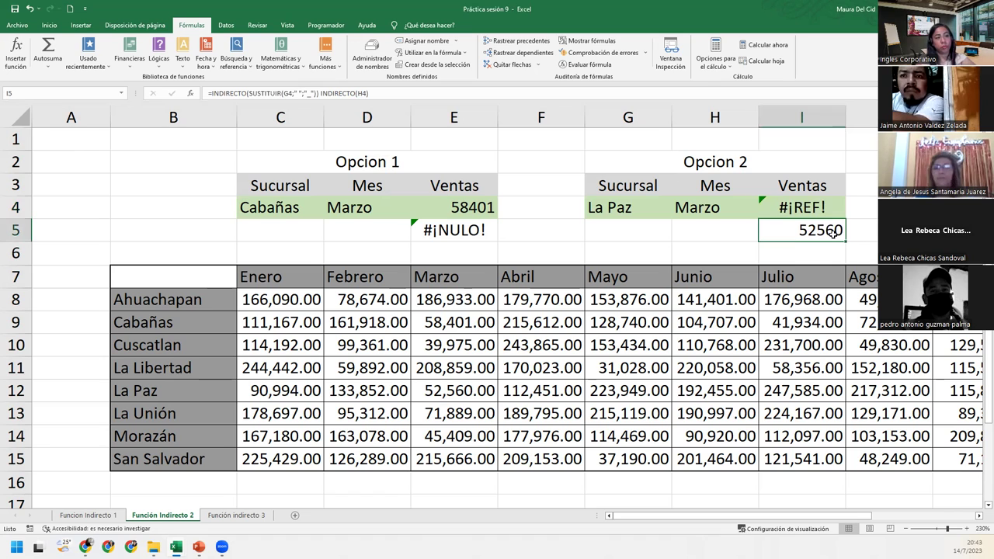
pyautogui.doubleClick(830, 230)
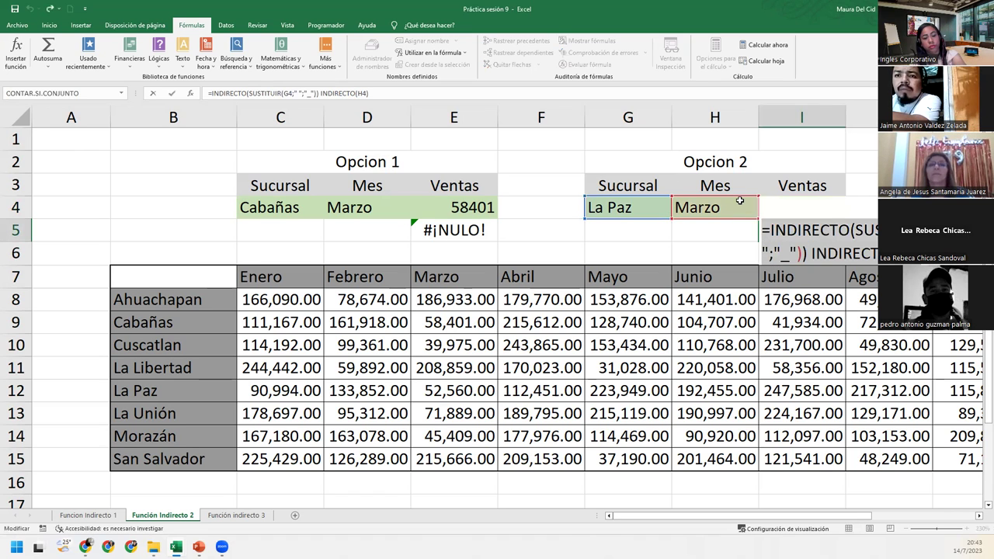
pyautogui.press('Return')
pyautogui.press('Escape')
pyautogui.press('Up')
pyautogui.press('F2')
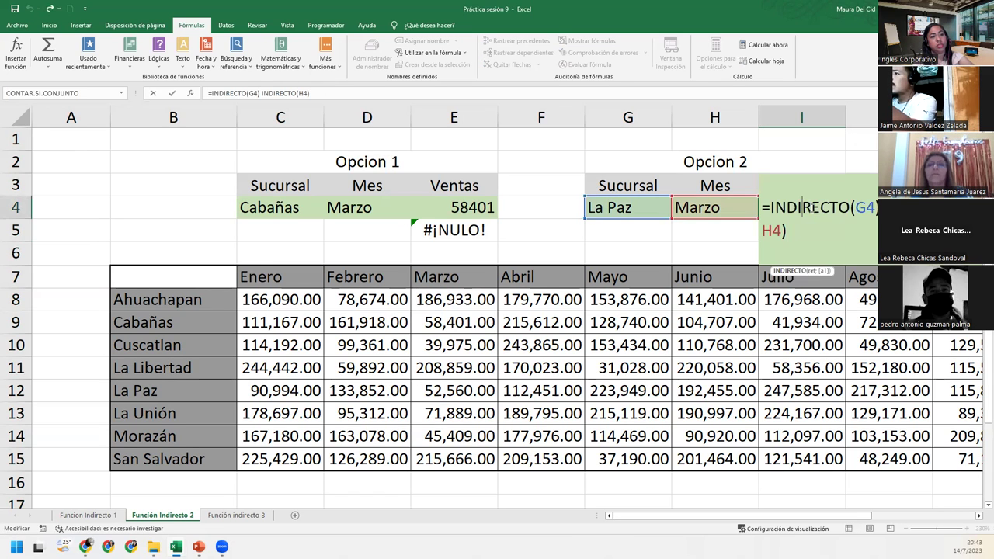
pyautogui.write('SUSTITUIR(G4;" ";"_")')
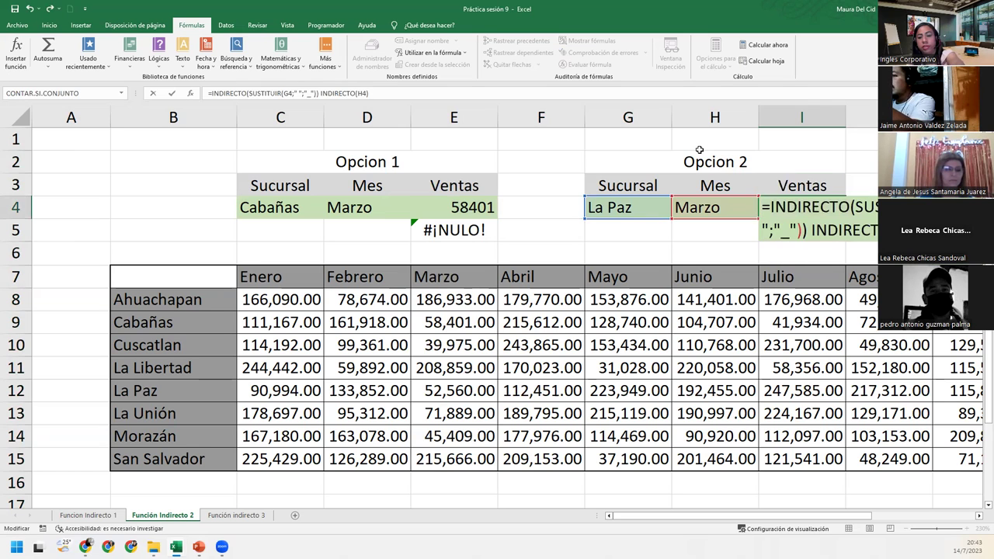
pyautogui.press('Return')
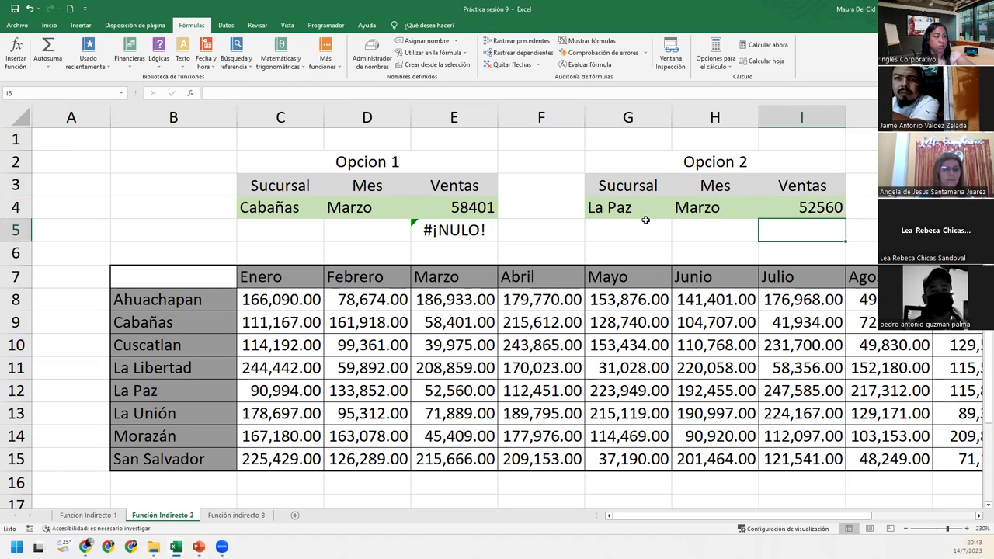
pyautogui.click(649, 223)
# Try La Unión and Cuscatlan as the Opcion 2 branch and set the month to Agosto
pyautogui.click(675, 216)
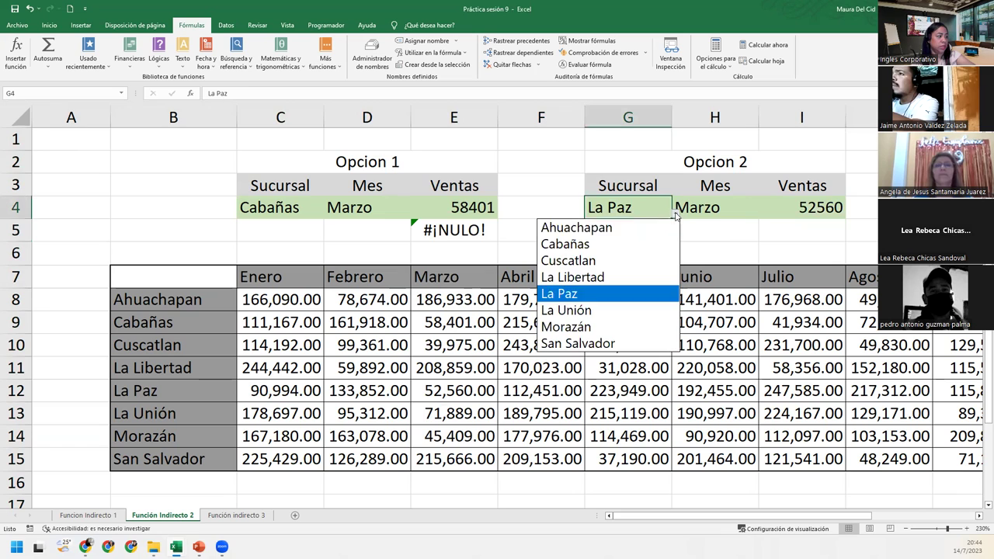
pyautogui.press('Escape')
pyautogui.click(624, 315)
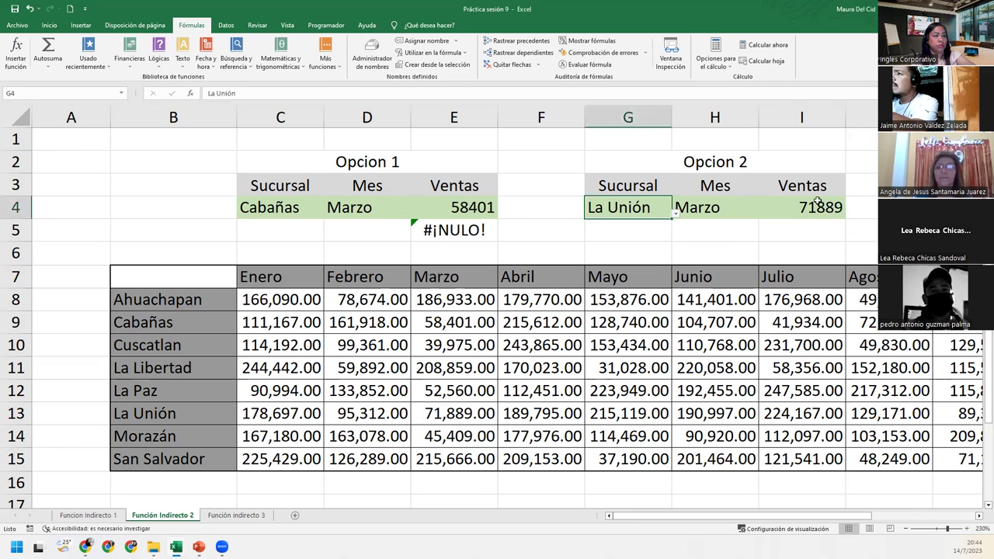
pyautogui.click(677, 214)
pyautogui.click(588, 261)
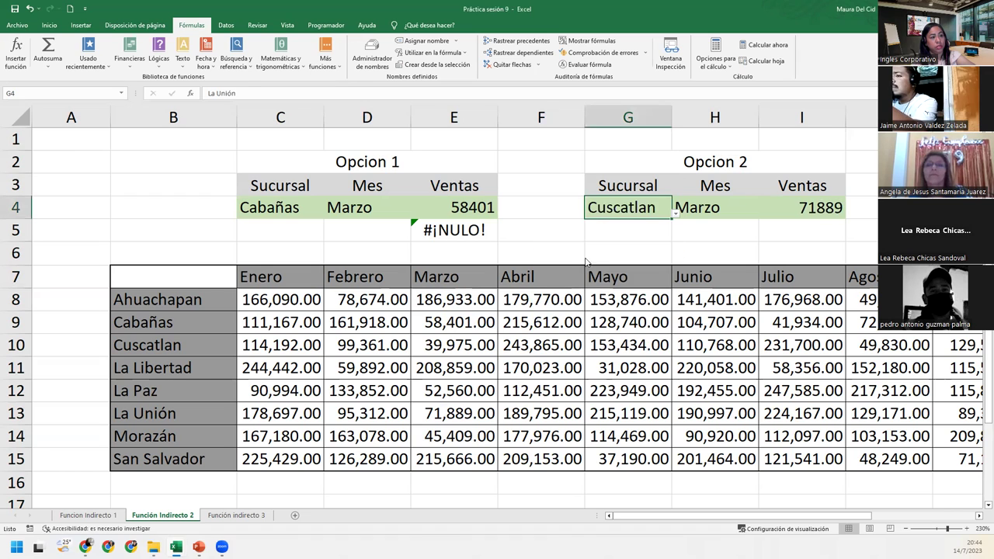
pyautogui.click(684, 208)
pyautogui.click(763, 214)
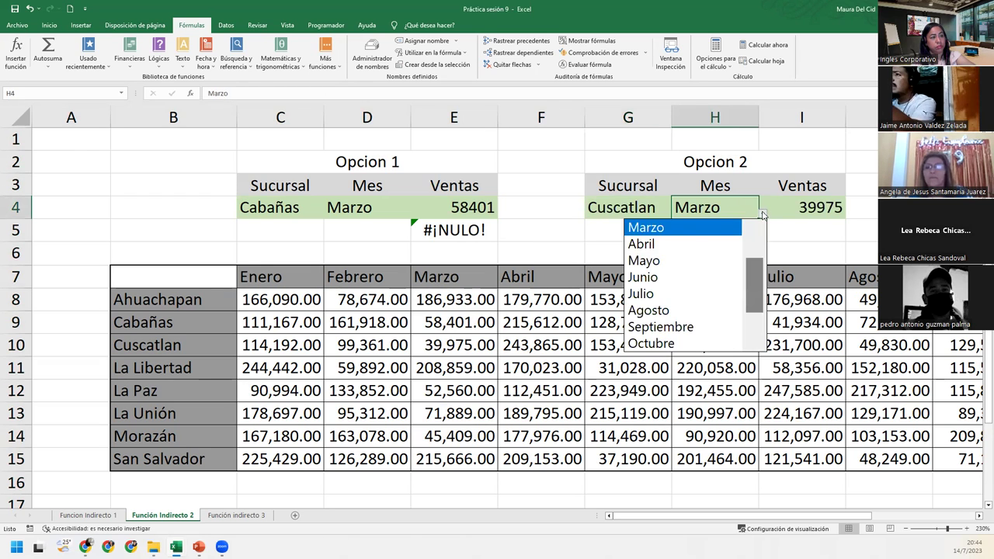
pyautogui.click(645, 308)
# Set the Opcion 2 branch to La Unión and confirm I4 shows 129171
pyautogui.click(658, 204)
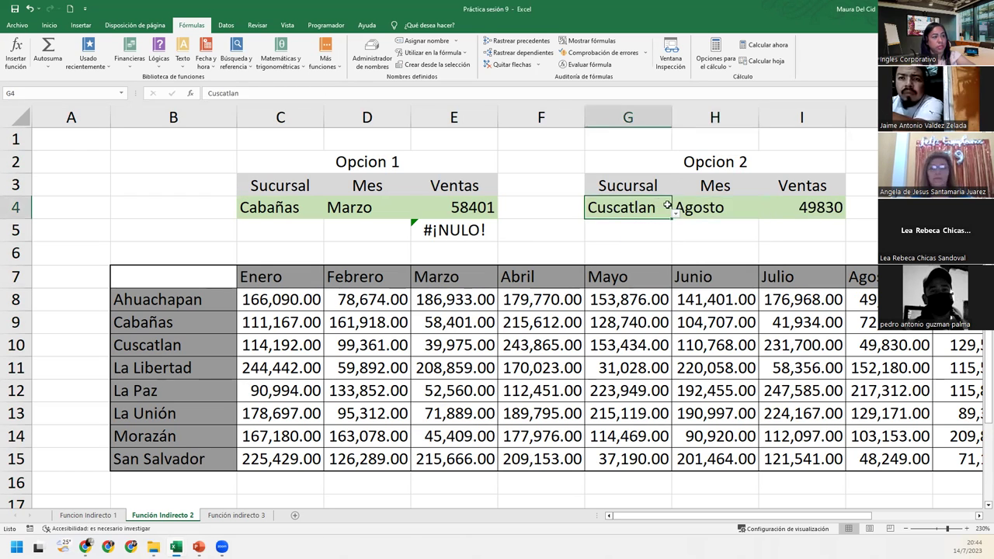
pyautogui.click(676, 214)
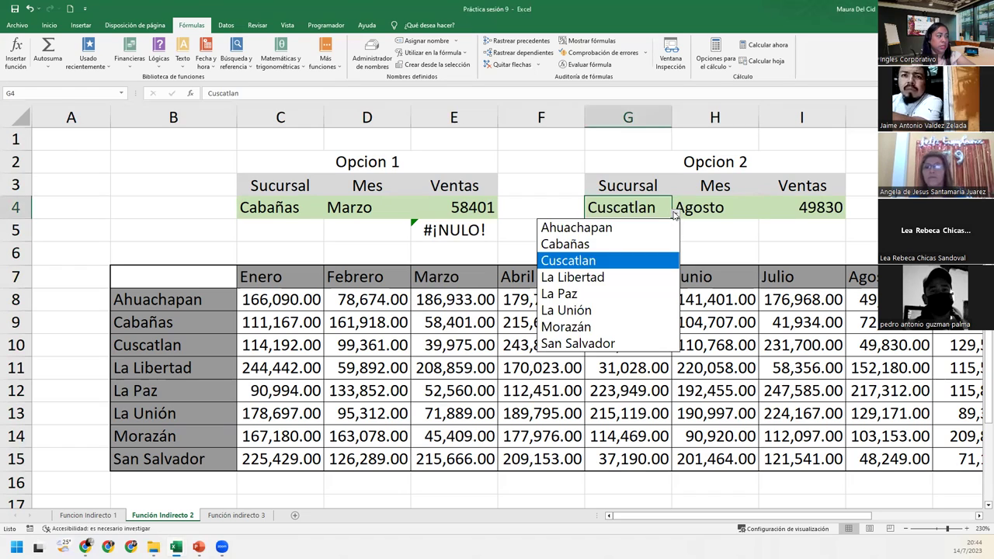
pyautogui.click(591, 310)
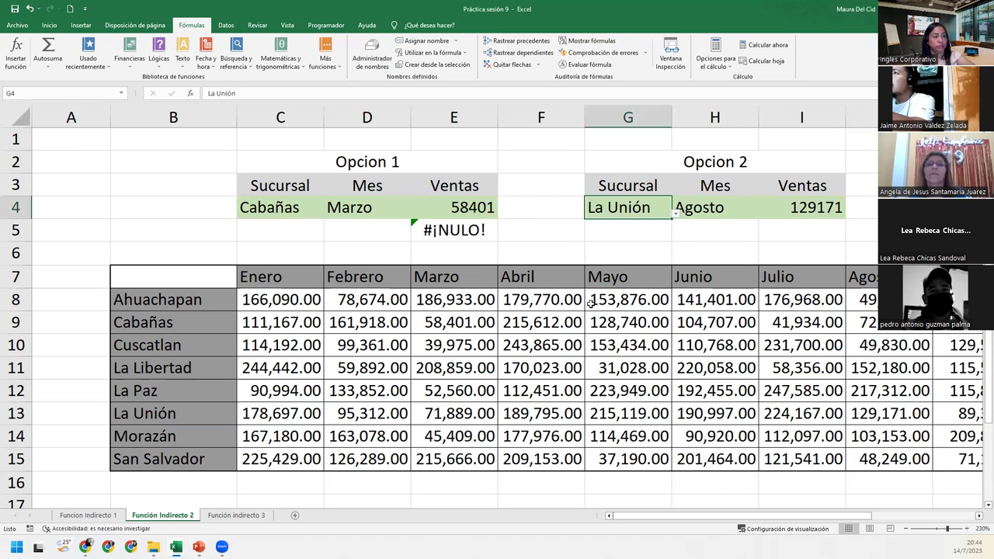
pyautogui.click(839, 211)
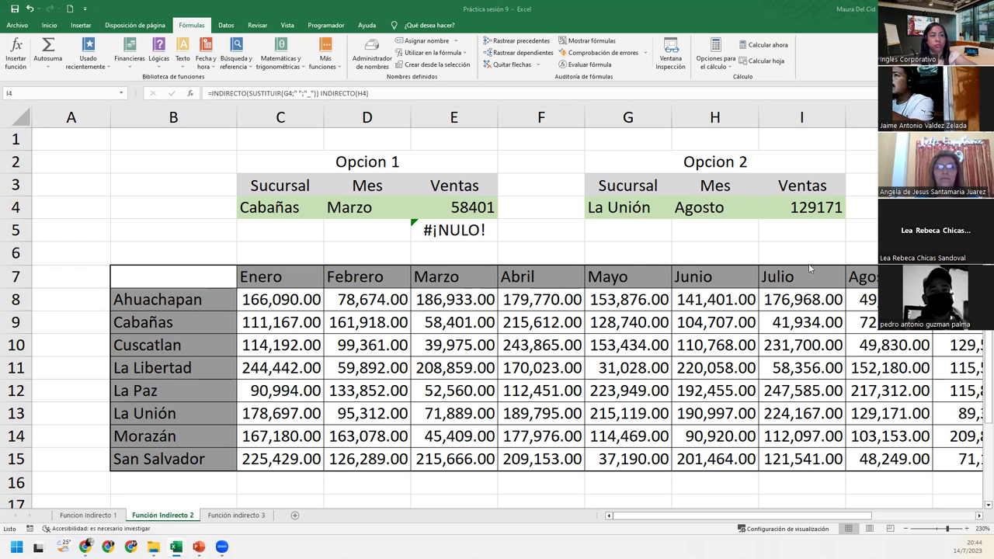
pyautogui.doubleClick(779, 208)
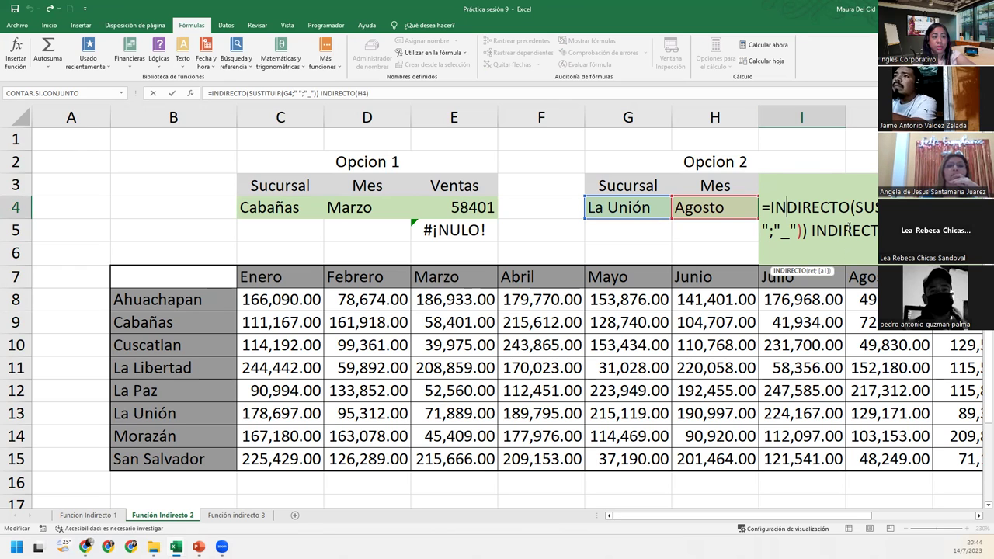
pyautogui.moveTo(797, 230); pyautogui.dragTo(762, 230)
pyautogui.moveTo(784, 198); pyautogui.dragTo(807, 252)
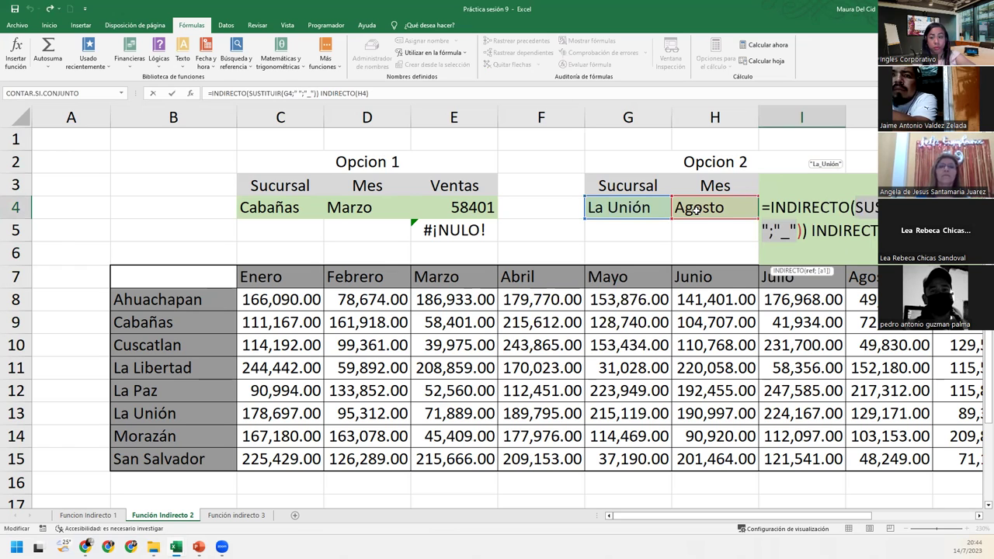
pyautogui.press('Escape')
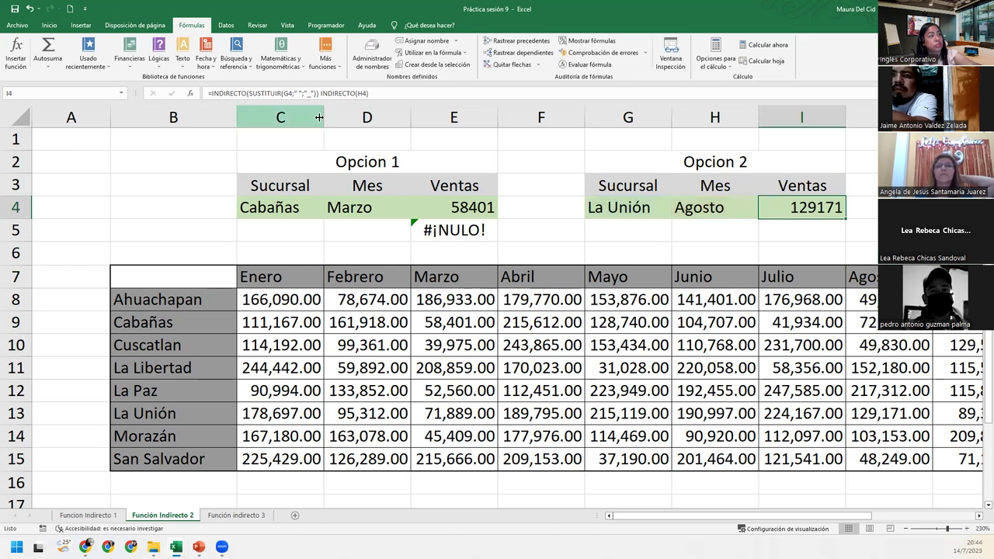
# Browse the branch and month names in Name Manager, then go to the Función indirecto 3 sheet
pyautogui.click(372, 53)
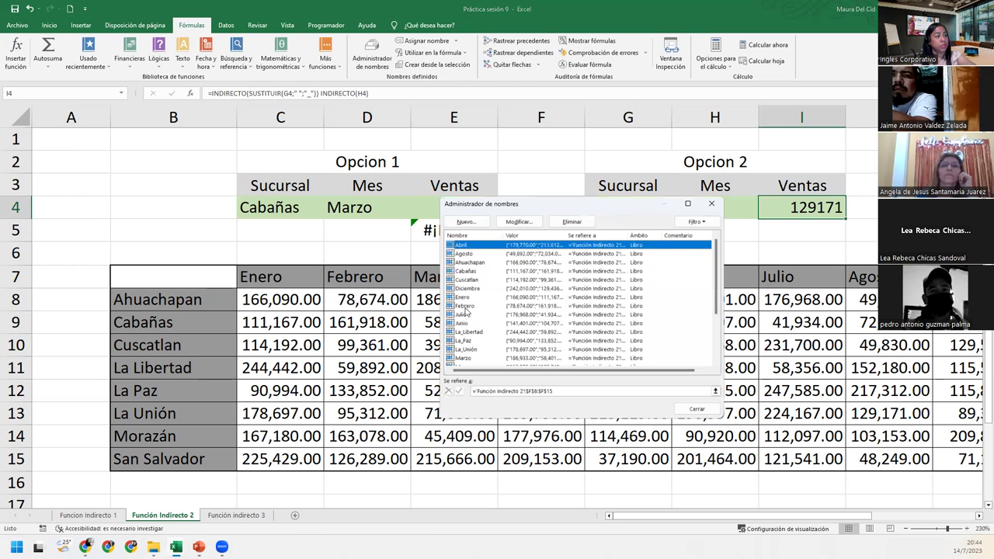
pyautogui.click(470, 341)
pyautogui.click(470, 351)
pyautogui.click(483, 333)
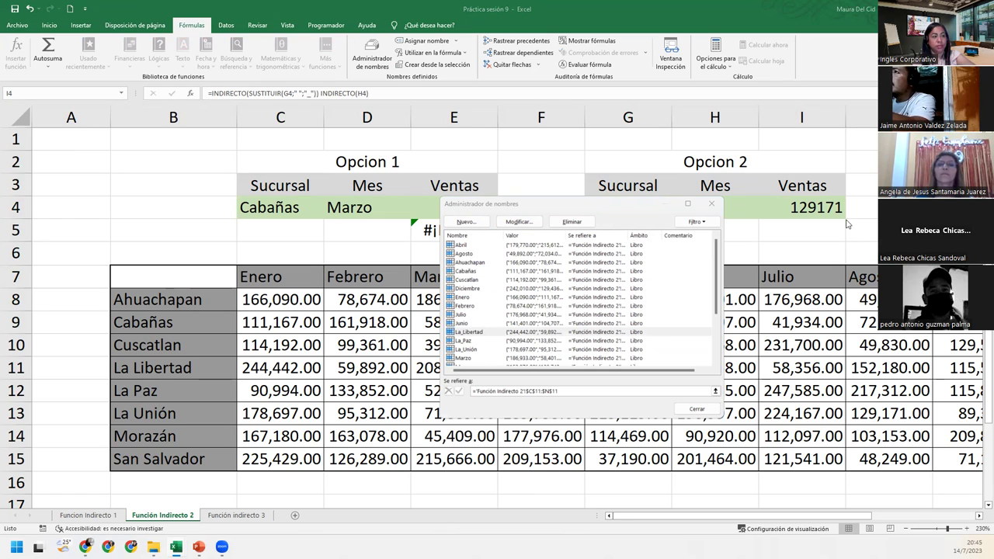
pyautogui.click(712, 204)
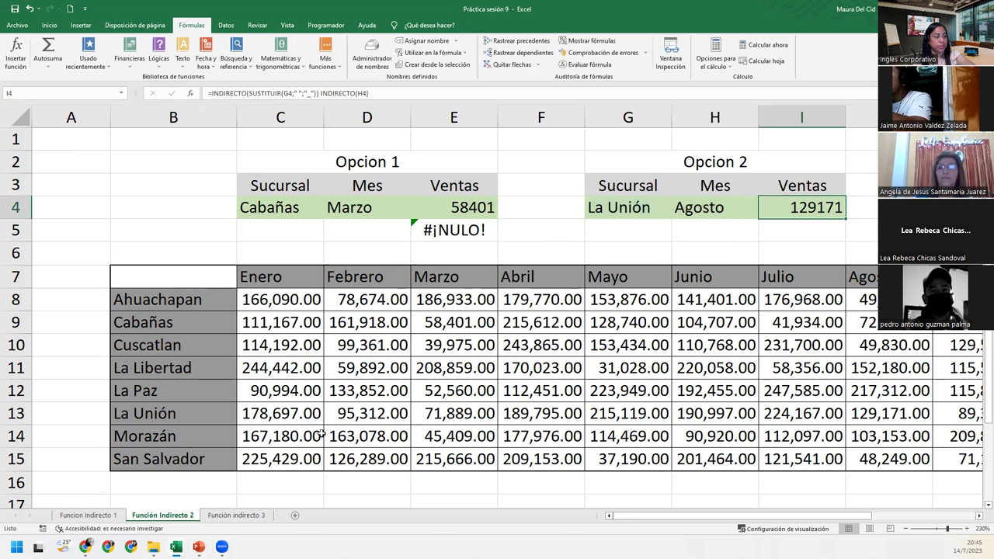
pyautogui.click(236, 515)
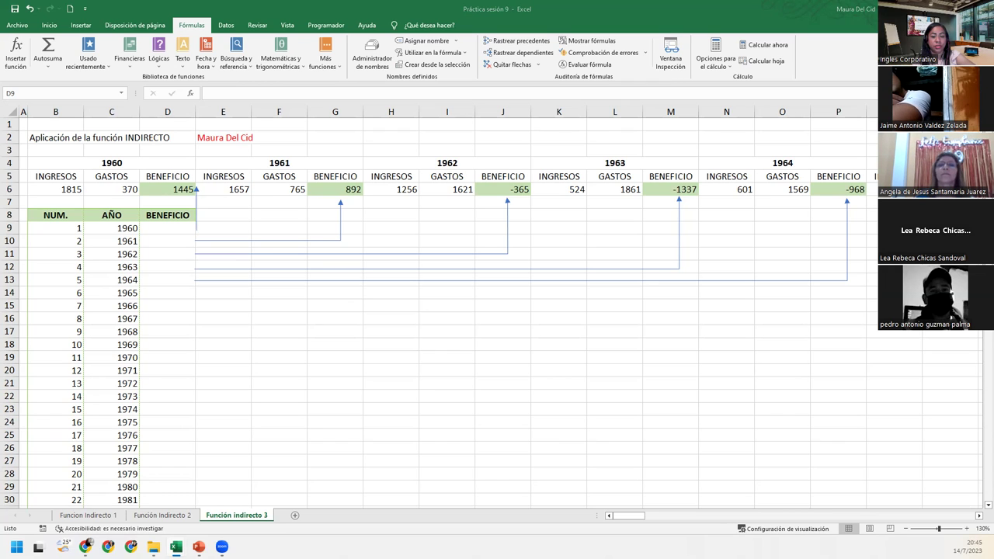
# Browse row 6's random-number formulas out to the 2022 heading and back to the Año table
pyautogui.click(39, 185)
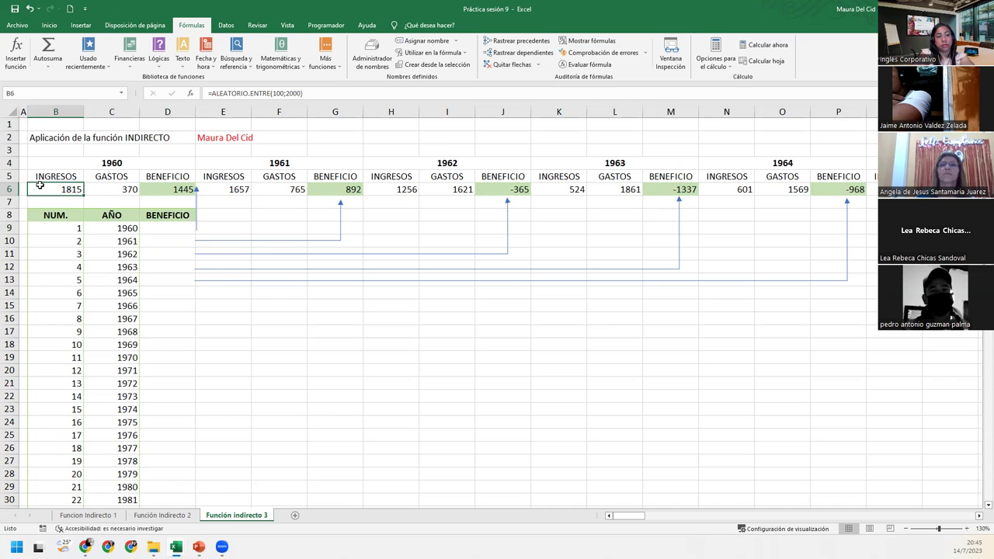
pyautogui.hotkey('ctrl', 'Right')
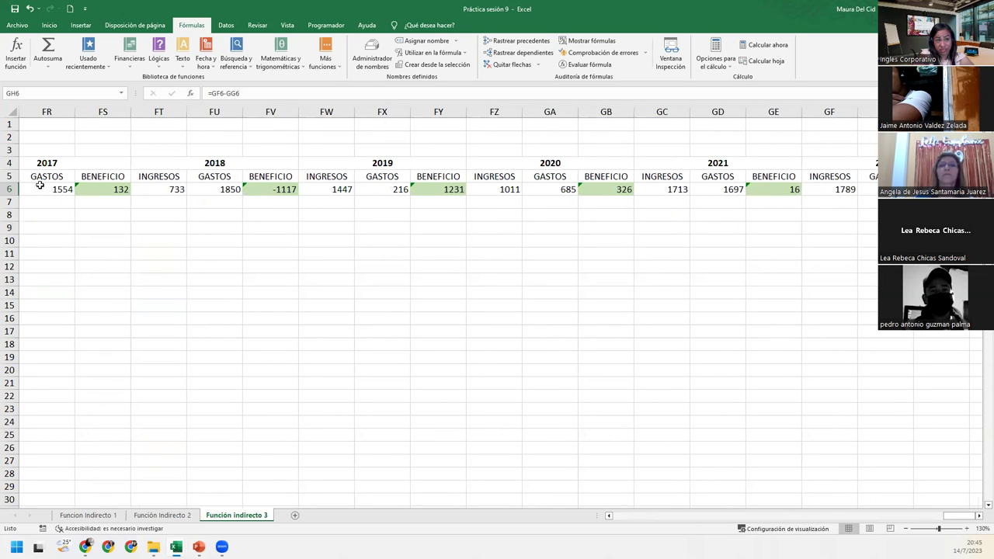
pyautogui.hscroll(1, 40, 185)
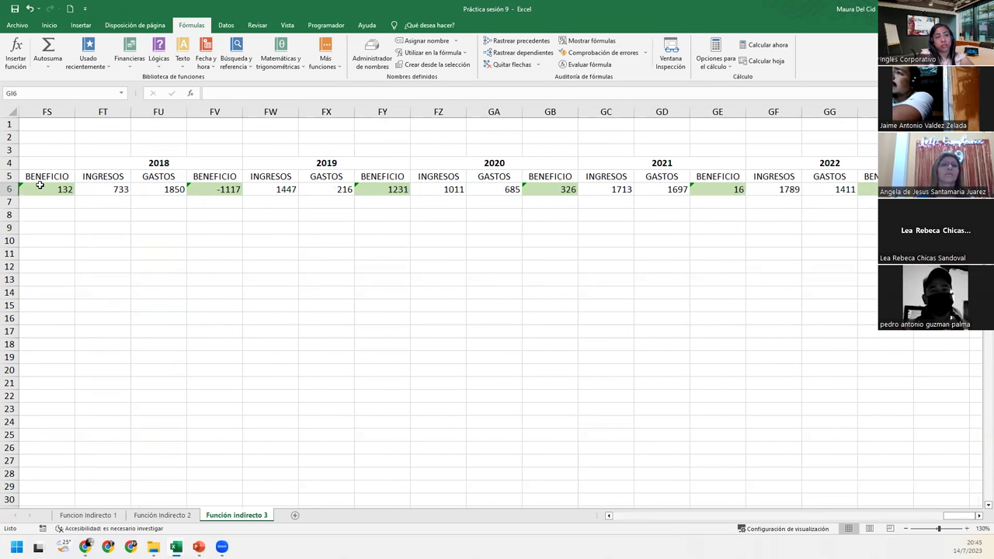
pyautogui.press('Up')
pyautogui.press('Up')
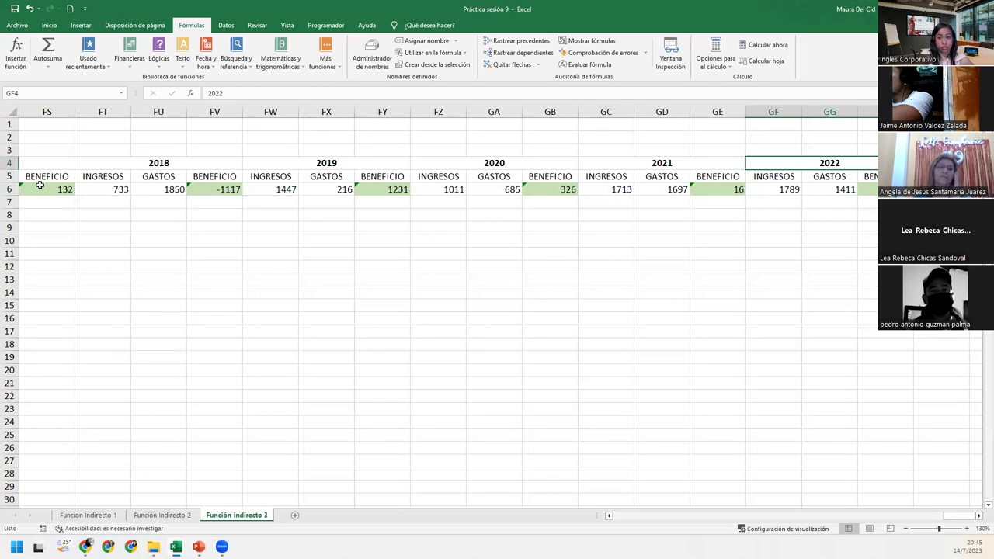
pyautogui.press('Left')
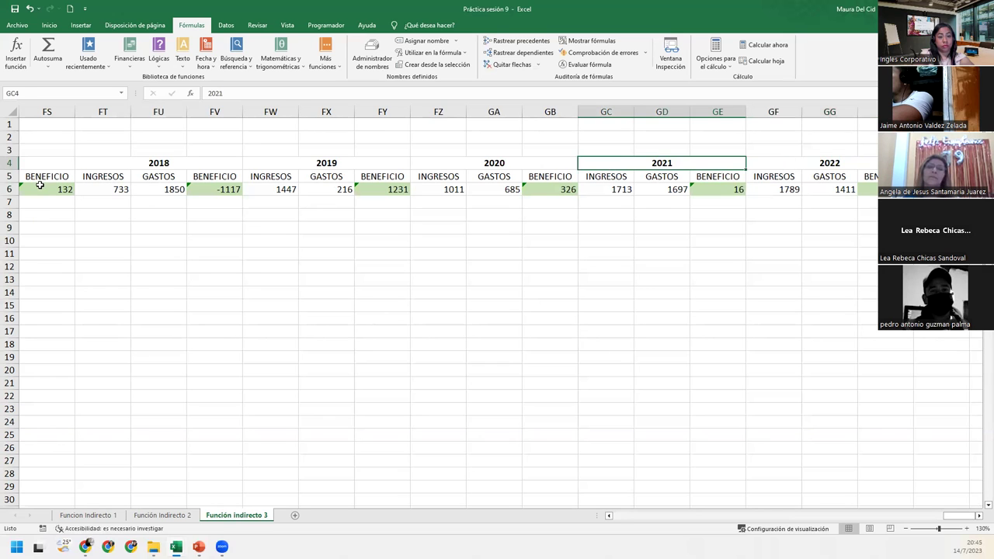
pyautogui.press('Left')
pyautogui.press('Left')
pyautogui.press('Left')
pyautogui.press('Left')
pyautogui.press('Left')
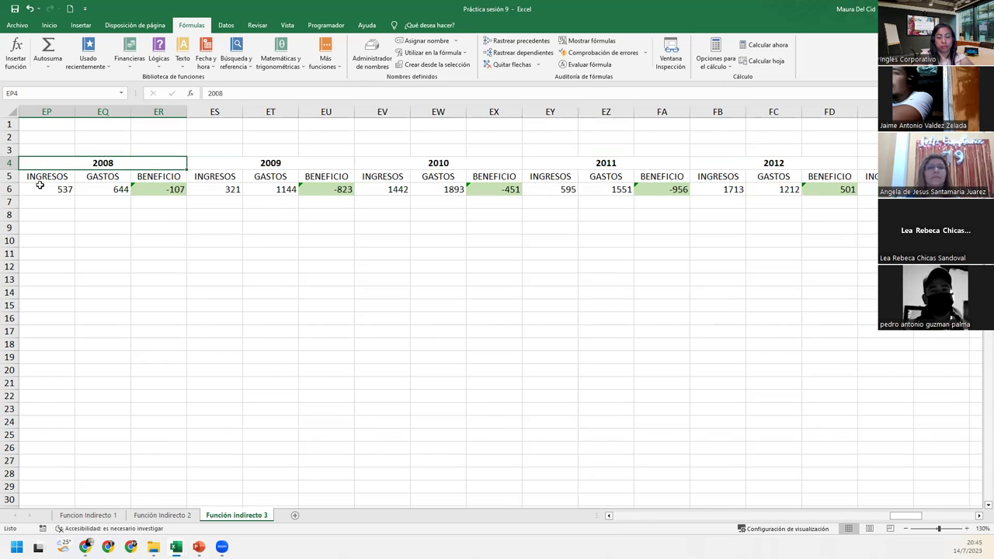
pyautogui.press('Left')
pyautogui.press('Left')
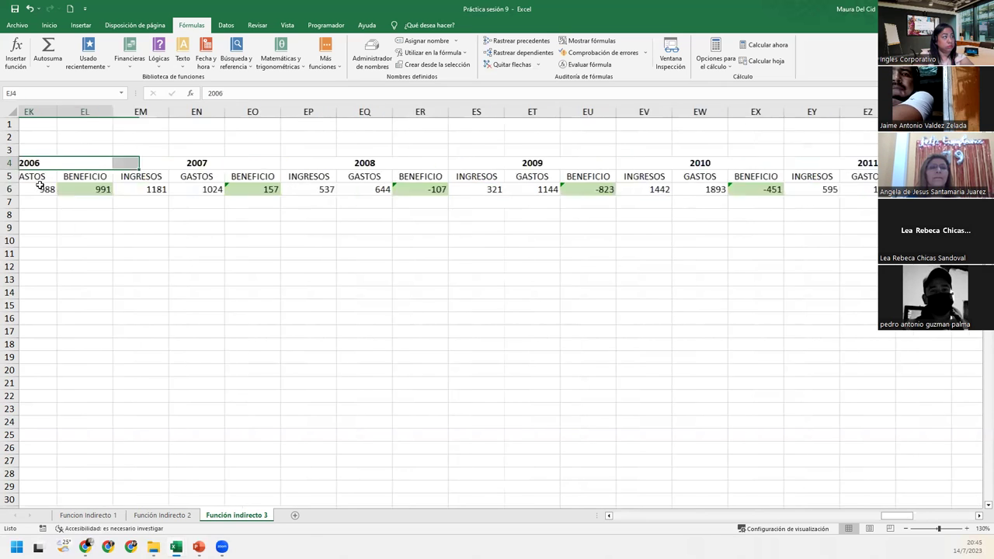
pyautogui.press('Left')
pyautogui.press('Left')
pyautogui.press('Left')
pyautogui.press('Left')
pyautogui.press('Left')
pyautogui.press('Left')
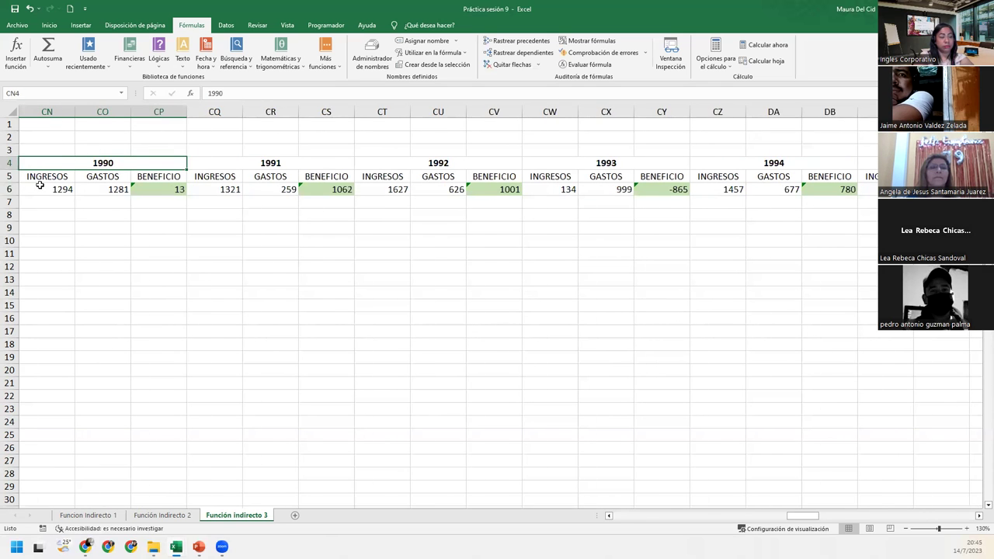
pyautogui.press('Home')
pyautogui.press('Down')
pyautogui.press('Down')
pyautogui.press('Down')
pyautogui.press('Down')
pyautogui.press('Down')
pyautogui.press('Down')
pyautogui.press('Right')
pyautogui.press('Right')
pyautogui.press('Right')
pyautogui.press('Up')
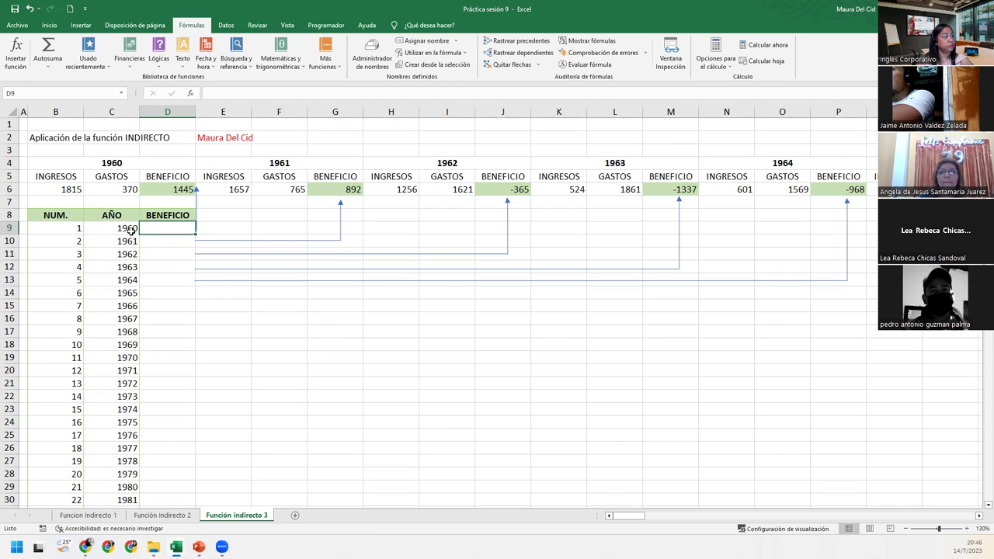
# Recalculate the random figures so 1960 Beneficio reads -391, then begin editing D9
pyautogui.click(132, 230)
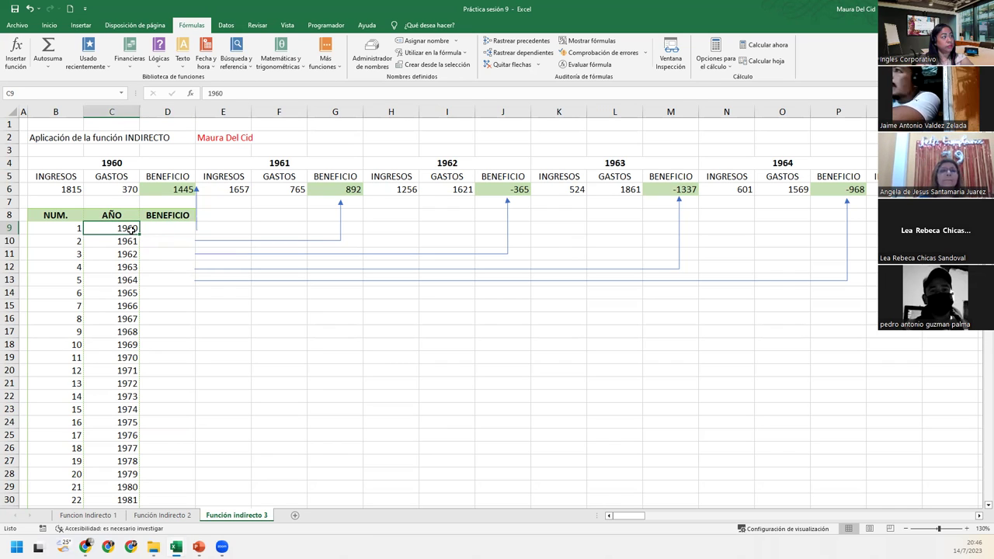
pyautogui.click(144, 153)
pyautogui.click(133, 166)
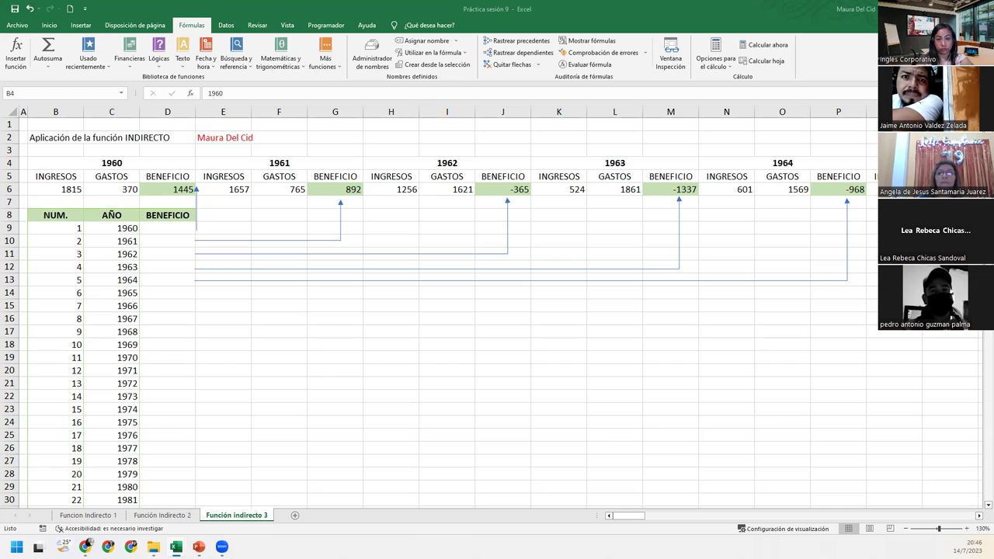
pyautogui.press('F2')
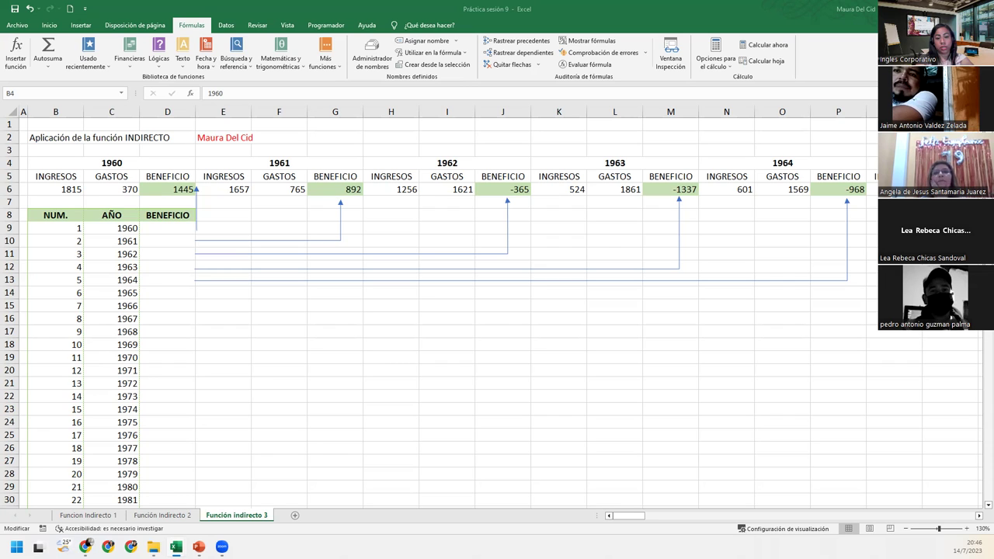
pyautogui.press('Return')
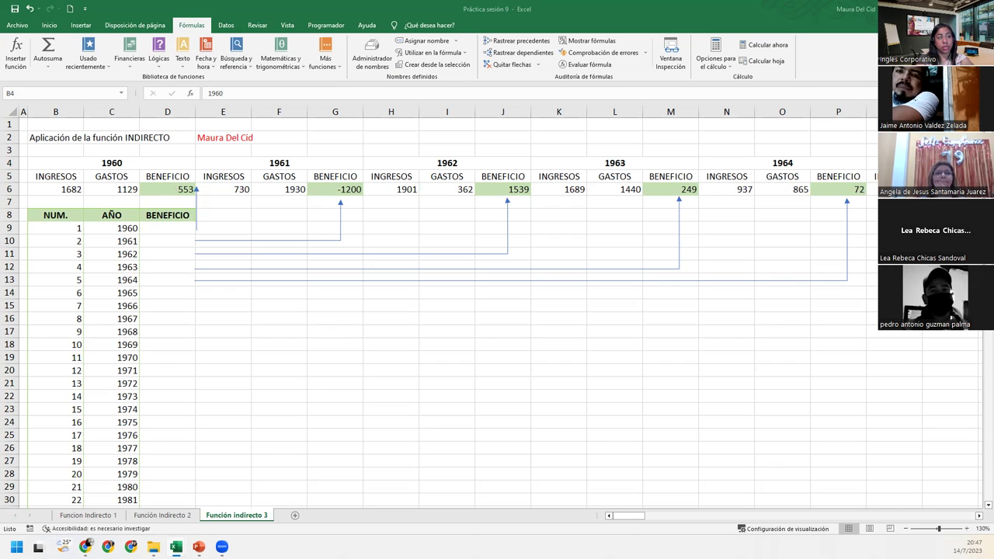
pyautogui.press('F2')
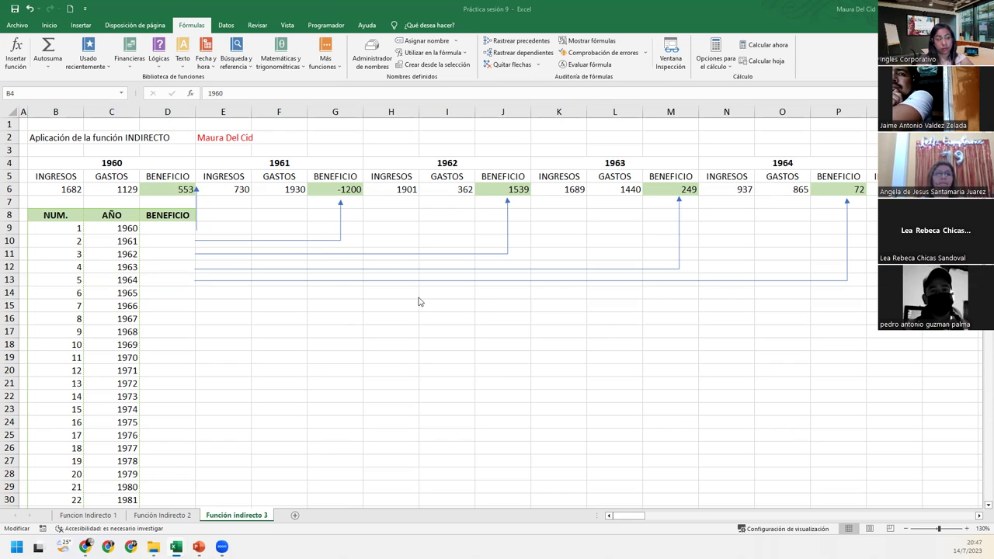
pyautogui.click(189, 233)
pyautogui.press('Return')
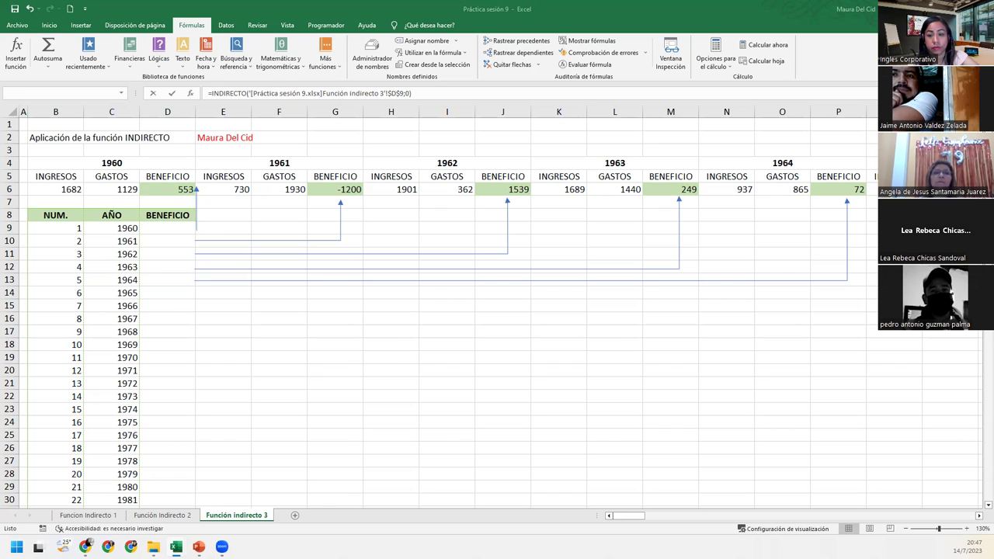
pyautogui.press('F9')
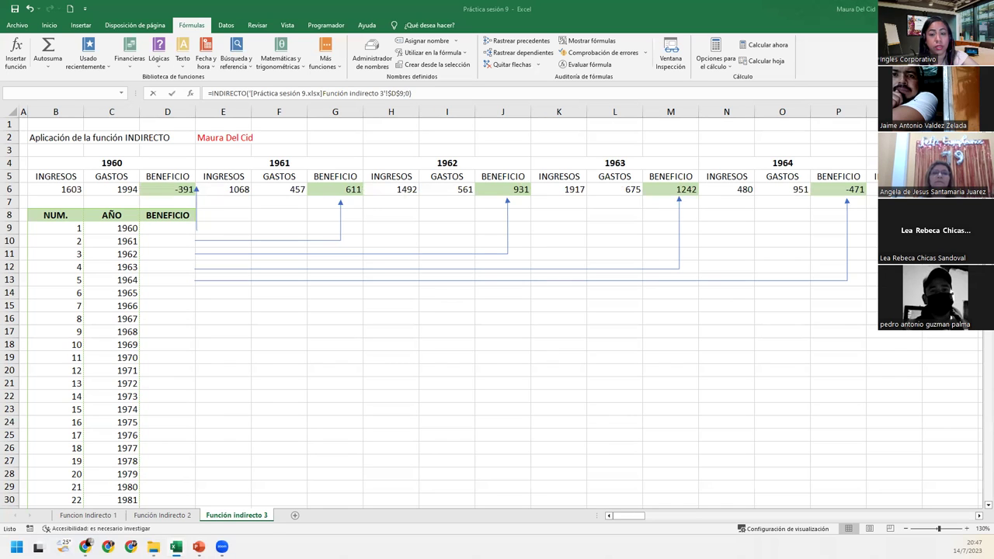
pyautogui.press('Escape')
pyautogui.doubleClick(168, 230)
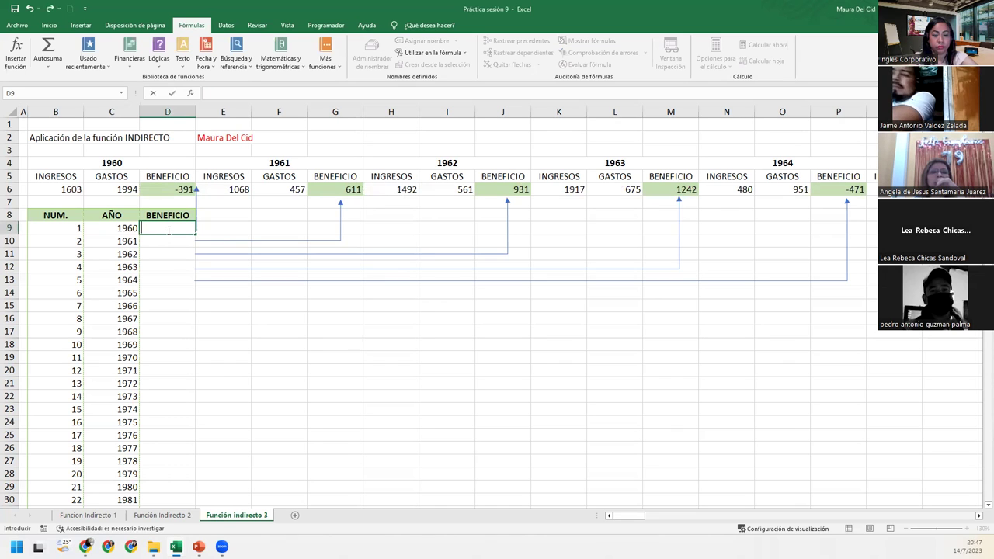
# Enter =INDIRECTO("F6C3") in the BENEFICIO cell D9
pyautogui.write('=')
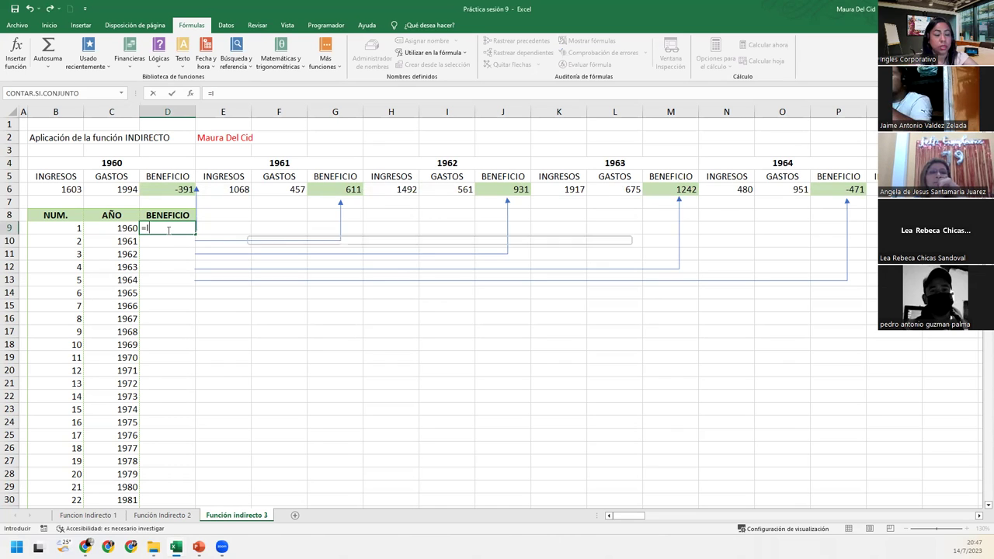
pyautogui.write('INDIR')
pyautogui.press('Tab')
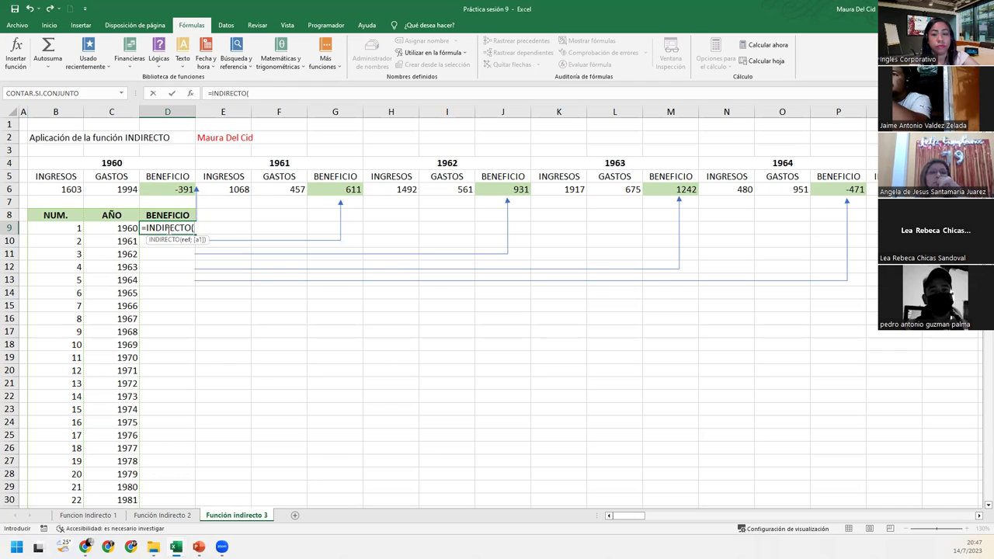
pyautogui.write('"f')
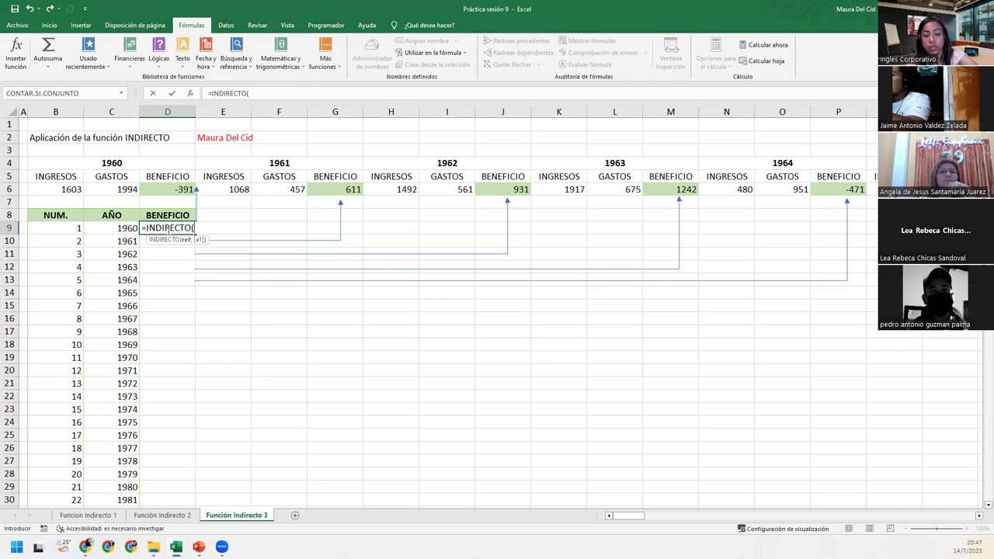
pyautogui.write('6')
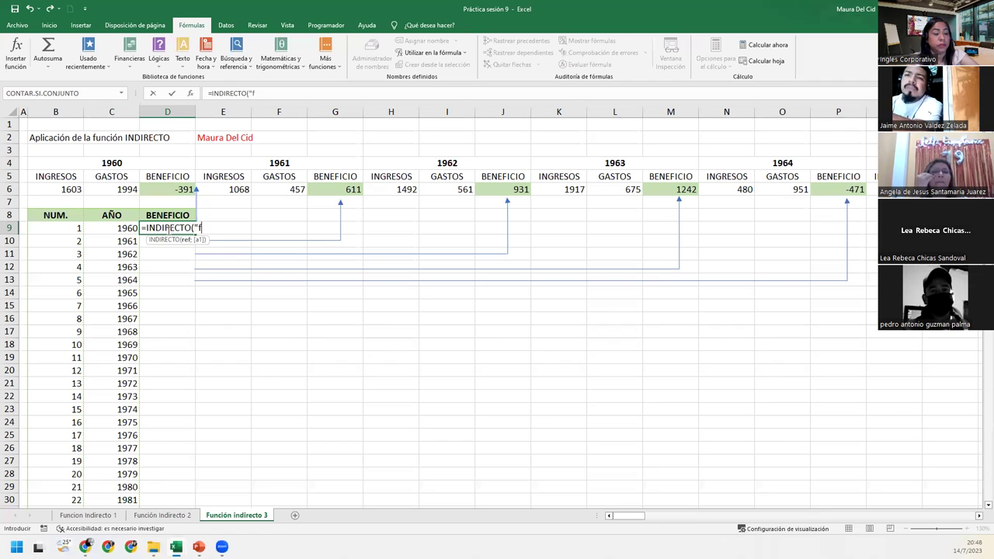
pyautogui.press('BackSpace')
pyautogui.press('BackSpace')
pyautogui.write('F6C4')
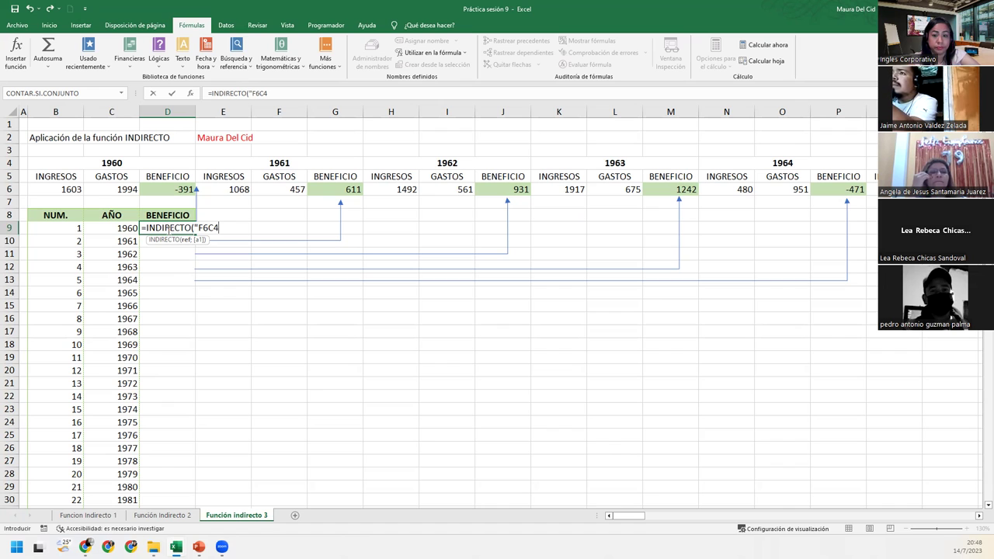
pyautogui.write('")')
pyautogui.press('Return')
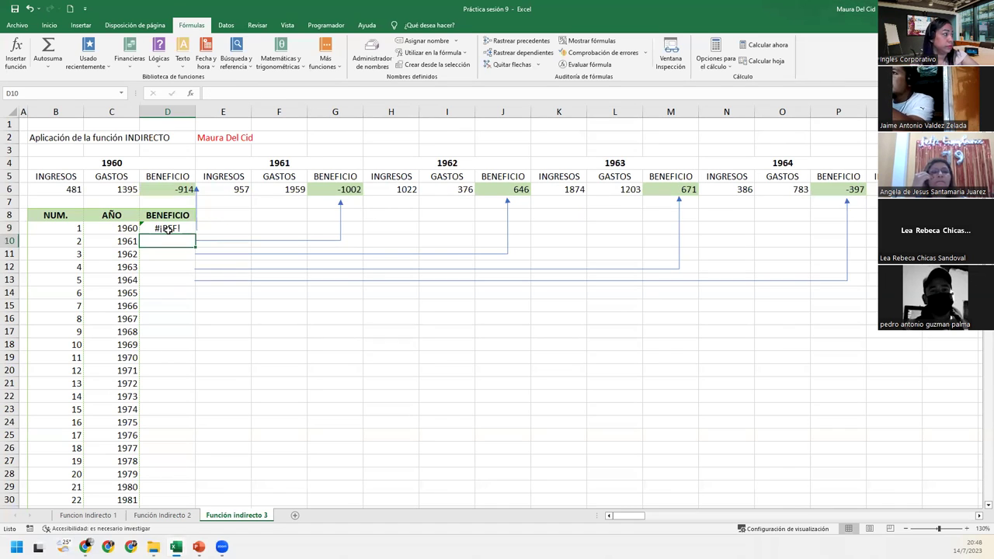
# Reopen D9's formula and show the INDIRECTO Function Arguments dialog
pyautogui.doubleClick(168, 228)
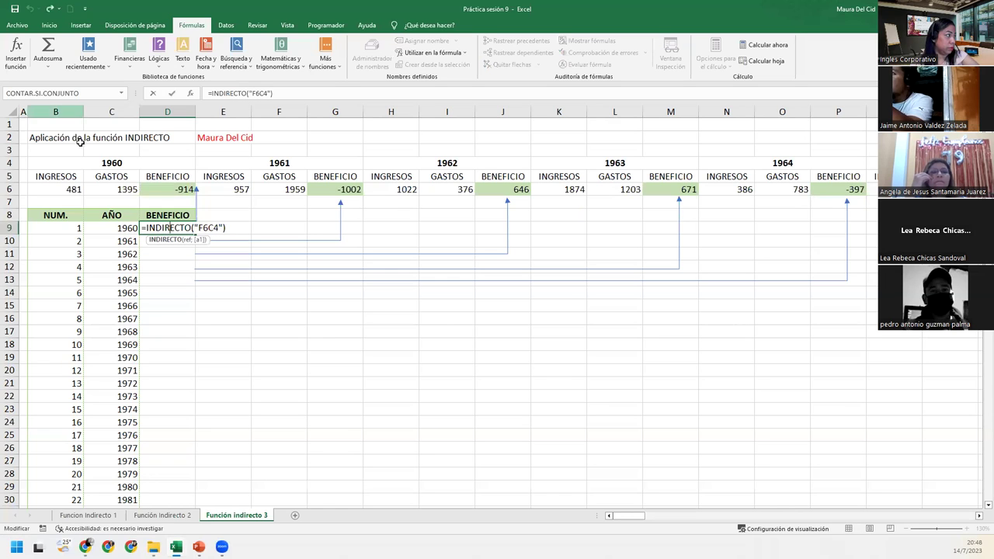
pyautogui.click(218, 227)
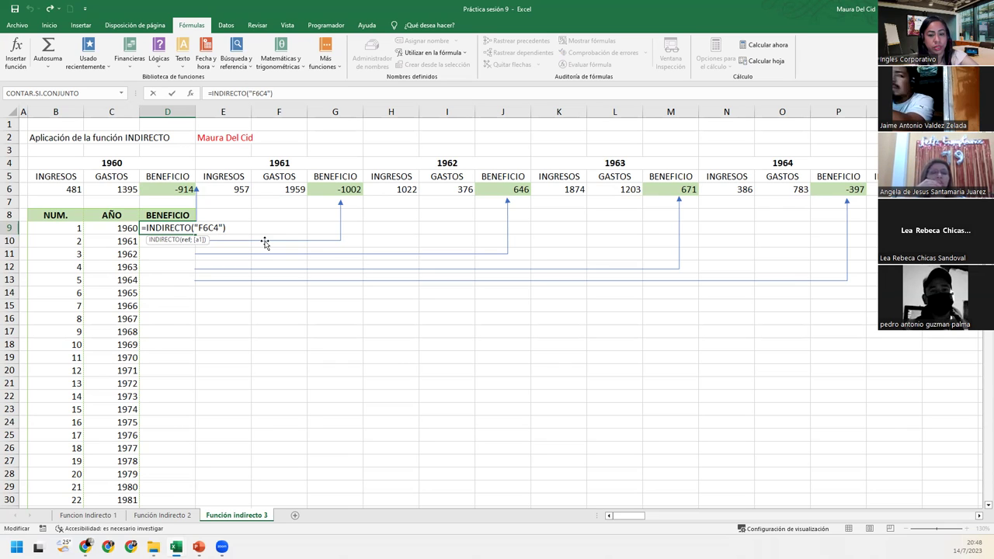
pyautogui.write('3')
pyautogui.press('Return')
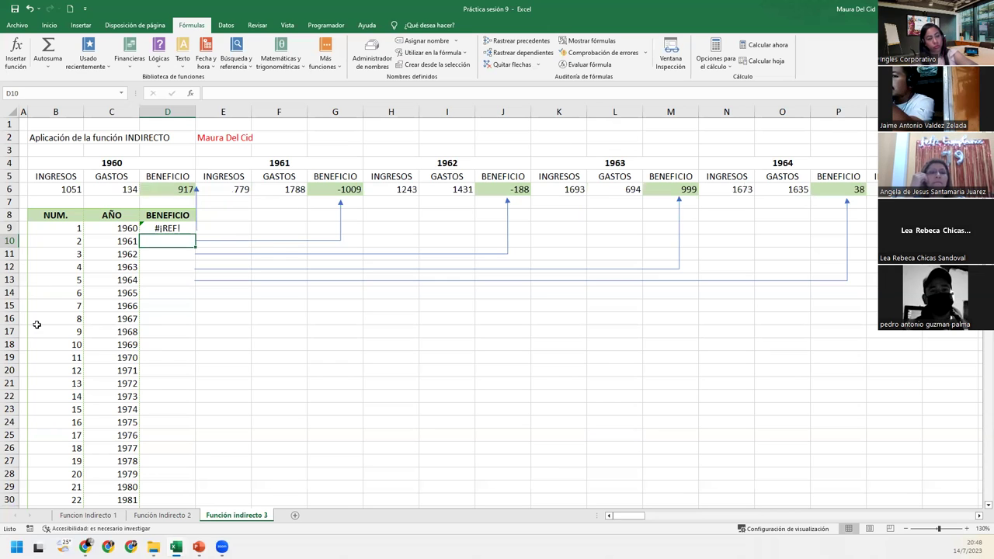
pyautogui.doubleClick(169, 229)
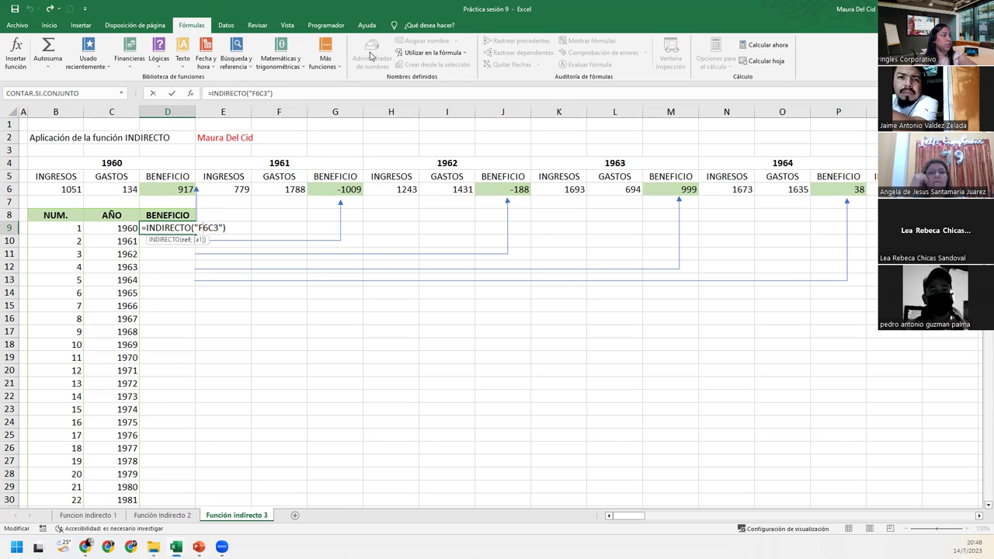
pyautogui.click(197, 98)
pyautogui.click(194, 96)
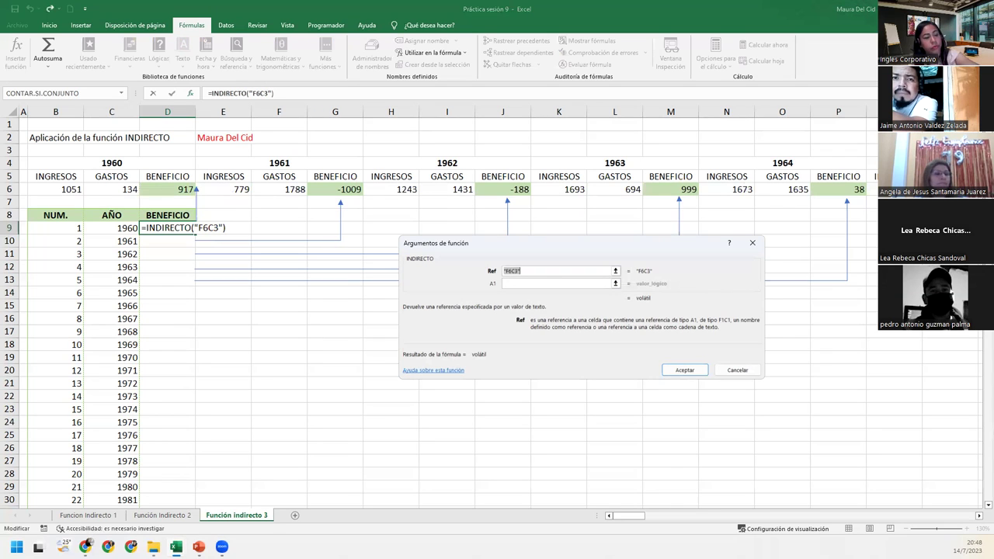
# Set the A1 argument of D9's INDIRECTO to 0 so its reference is read in R1C1 style
pyautogui.press('Return')
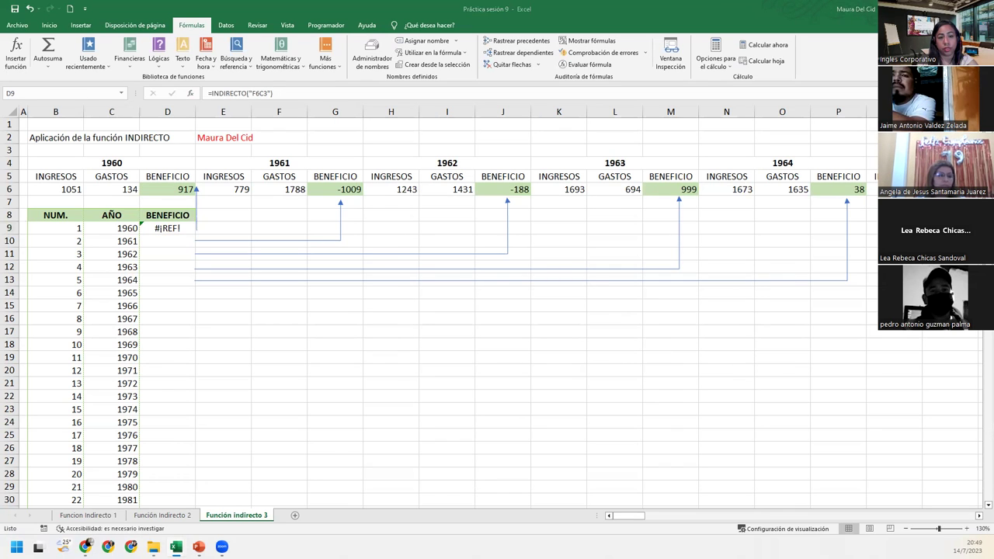
pyautogui.press('F2')
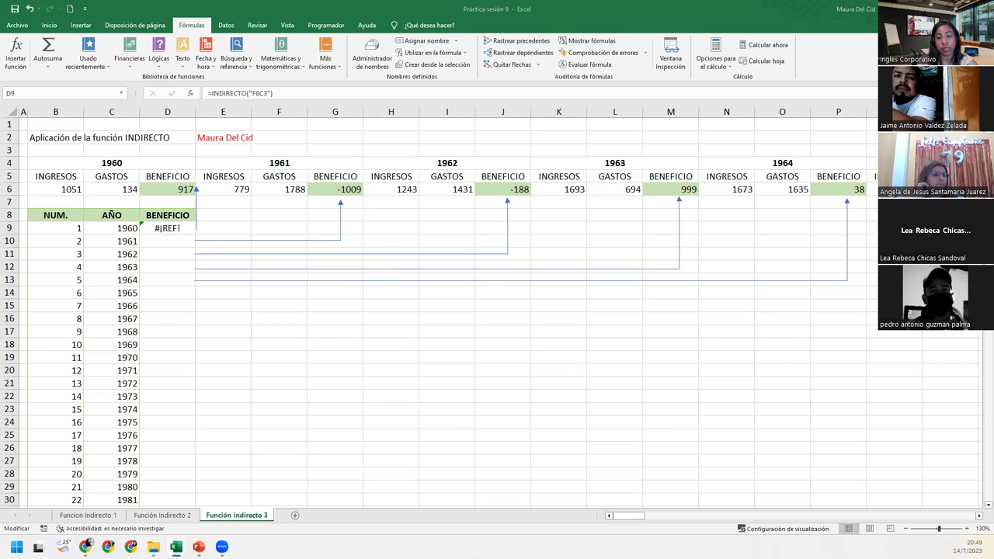
pyautogui.click(177, 228)
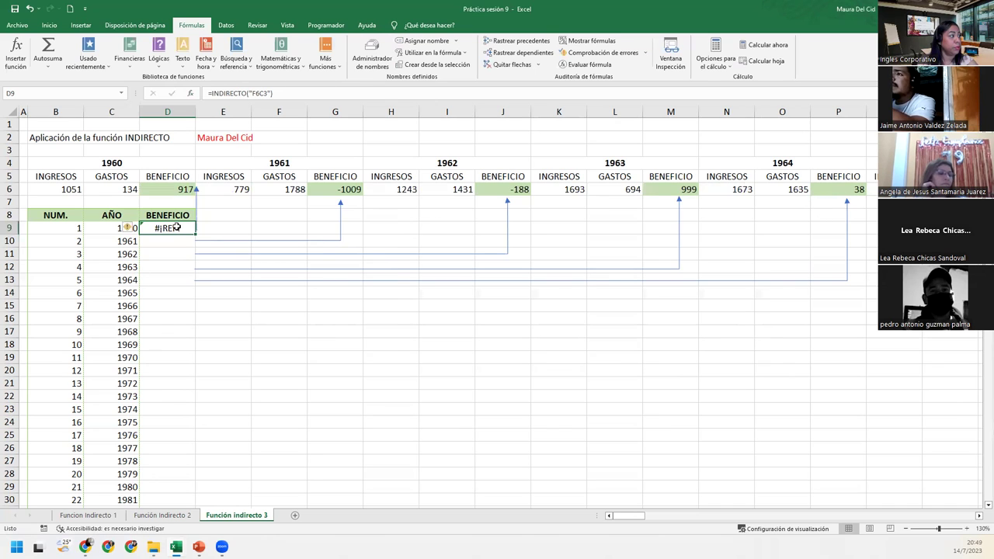
pyautogui.click(190, 93)
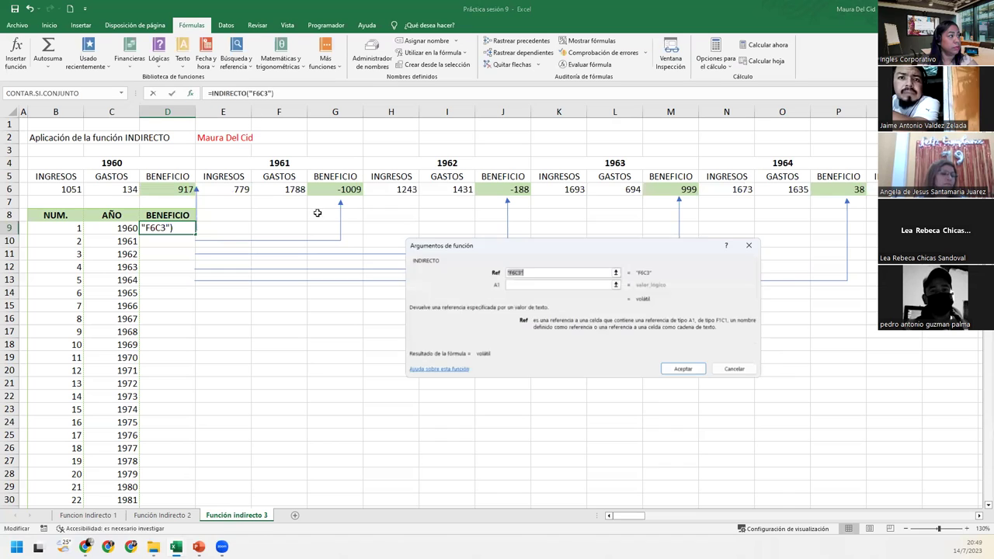
pyautogui.click(560, 281)
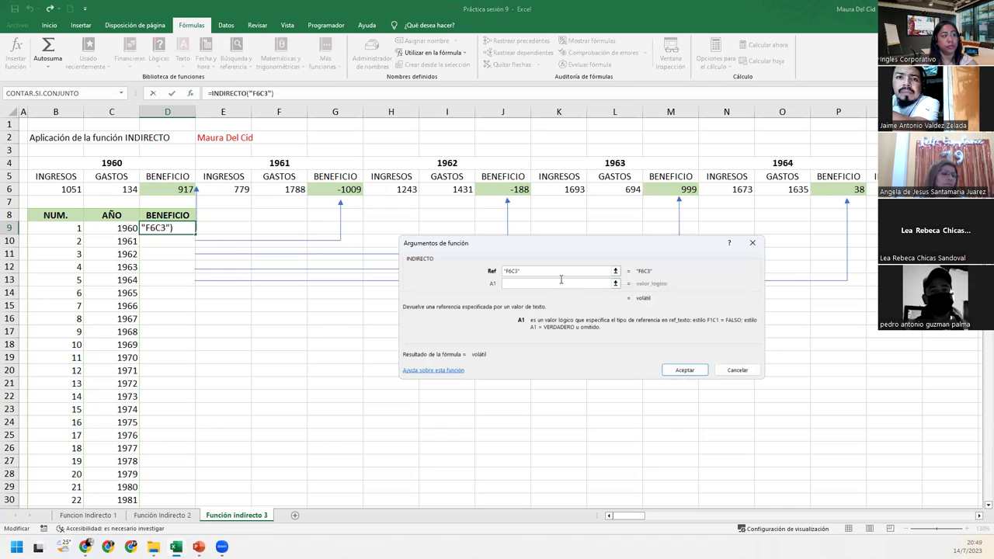
pyautogui.write('0')
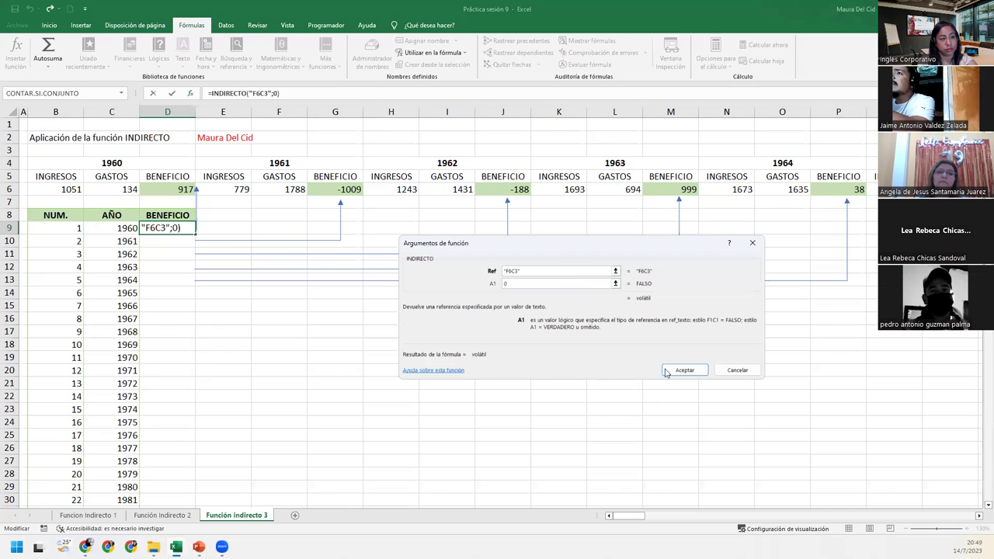
pyautogui.click(666, 371)
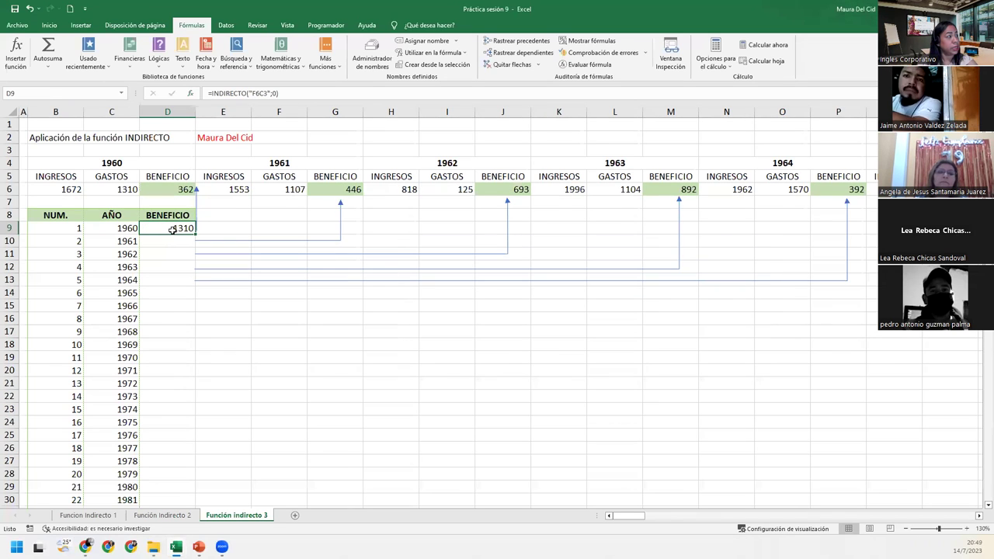
# Change D9's reference from F6C3 to F6C4 so it returns the 1960 profit, -995
pyautogui.doubleClick(173, 228)
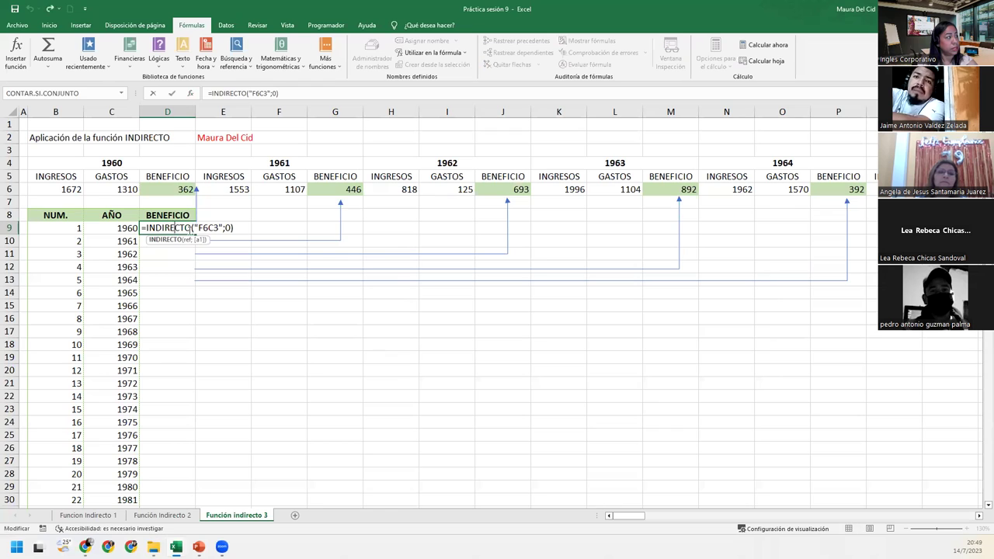
pyautogui.press('BackSpace')
pyautogui.write('4')
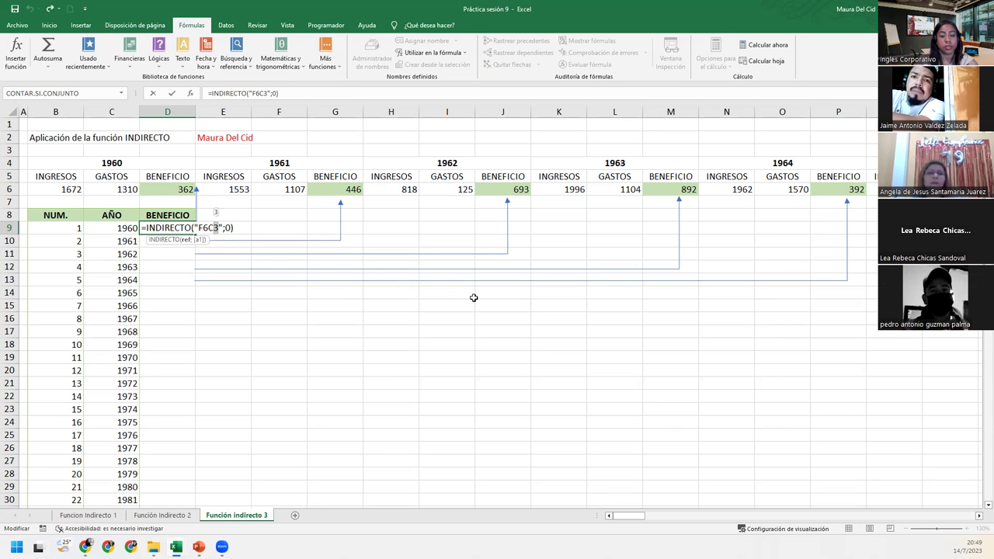
pyautogui.press('Return')
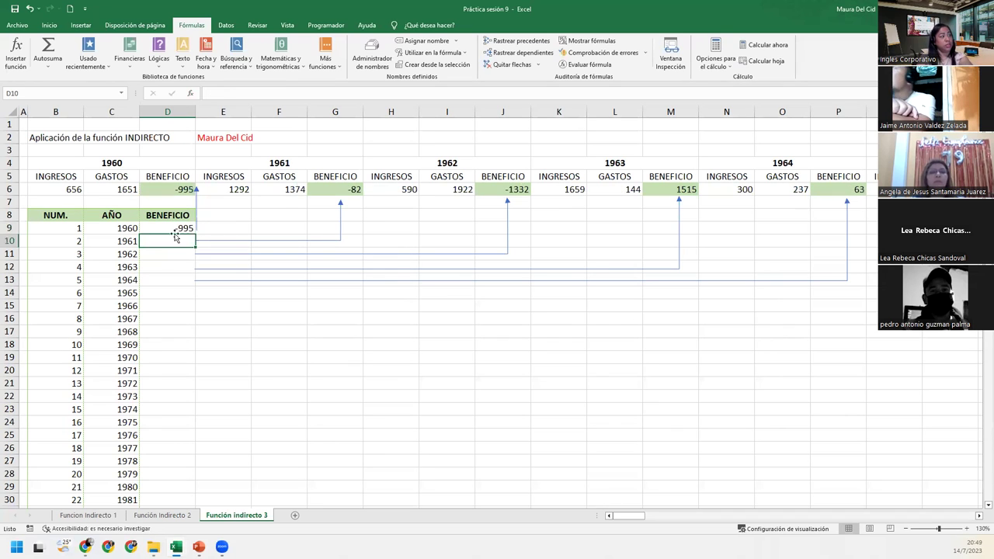
pyautogui.click(178, 227)
pyautogui.doubleClick(178, 227)
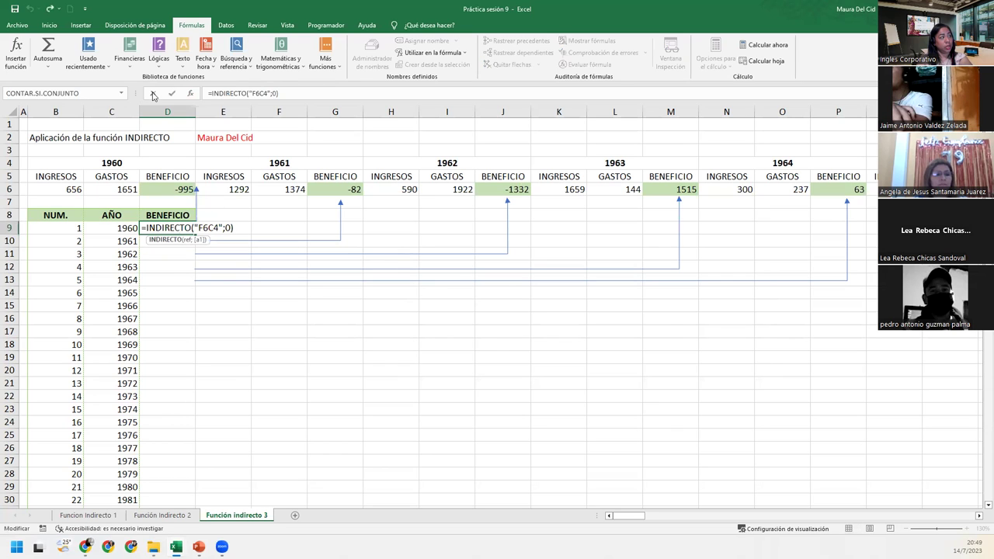
# Reopen D9's INDIRECTO arguments and re-enter 0 in the A1 box, with Ref F6C4
pyautogui.click(191, 94)
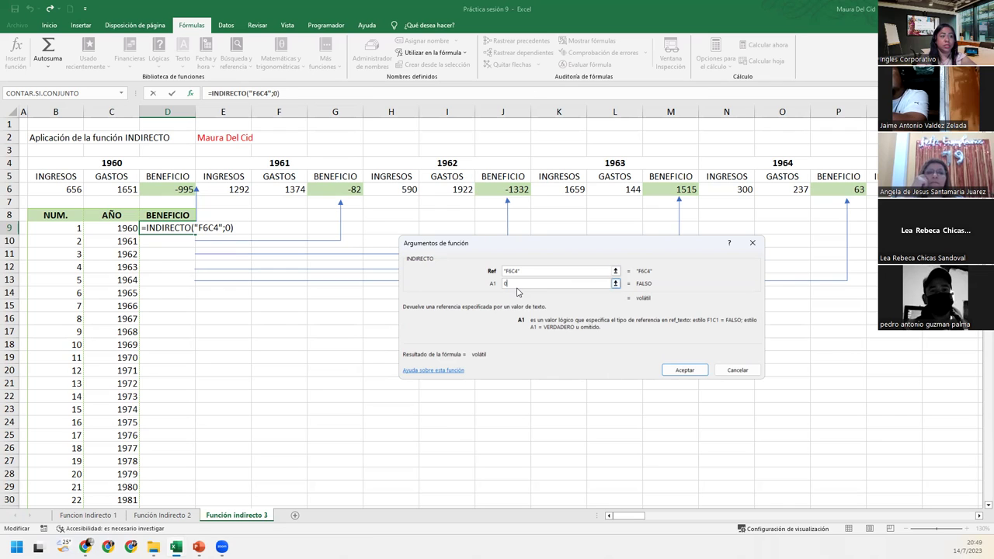
pyautogui.press('BackSpace')
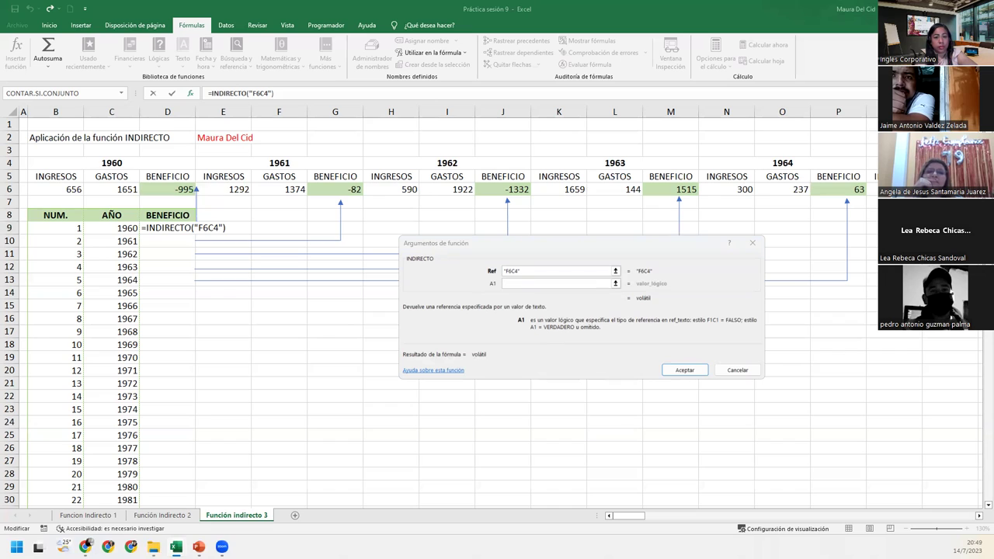
pyautogui.click(525, 285)
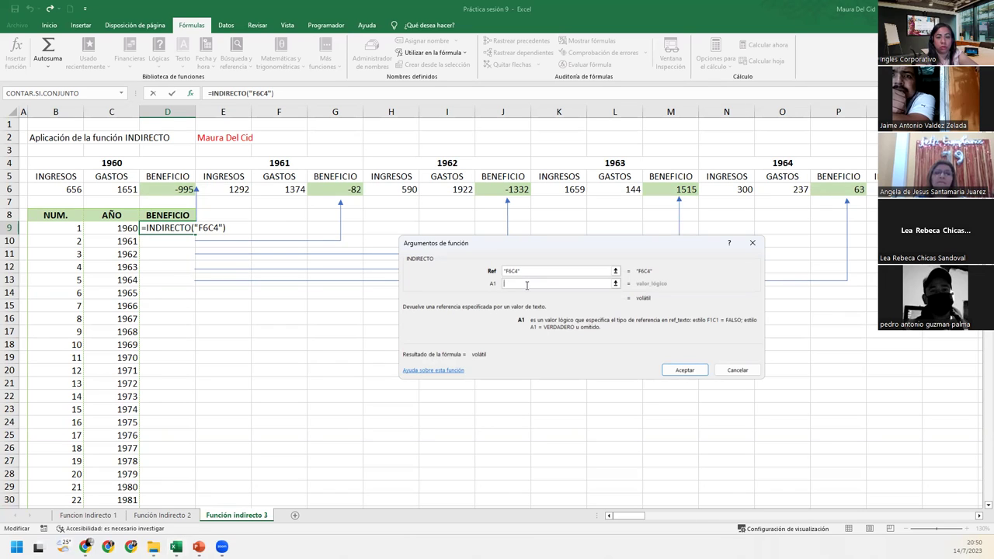
pyautogui.write('0')
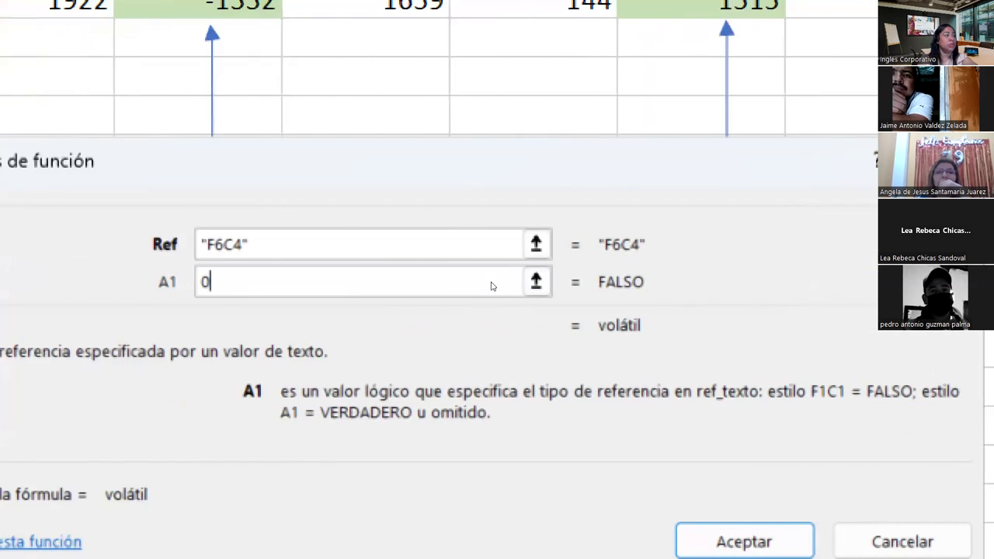
# Accept the INDIRECTO arguments so D9 shows 473, then inspect the 1960 values in B6 and C6
pyautogui.click(525, 267)
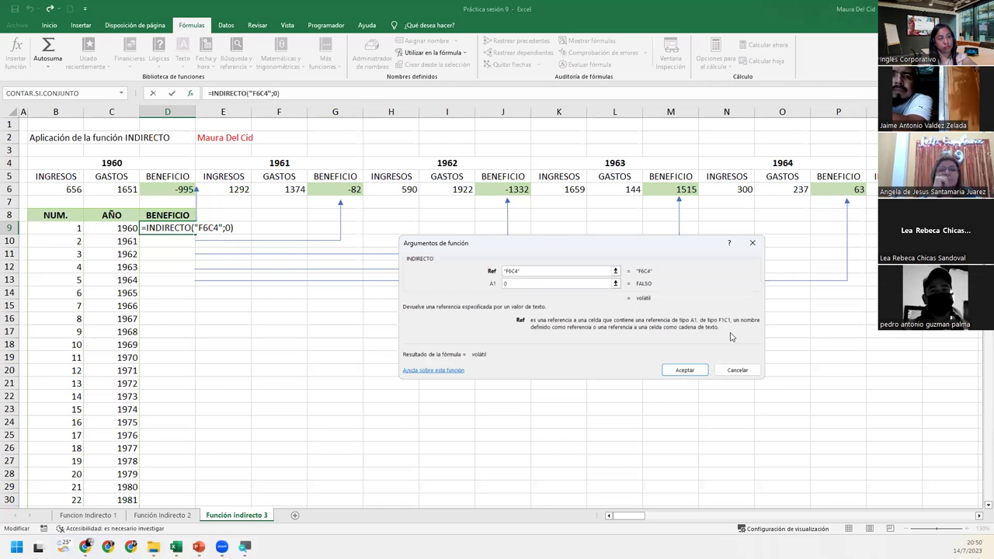
pyautogui.click(699, 371)
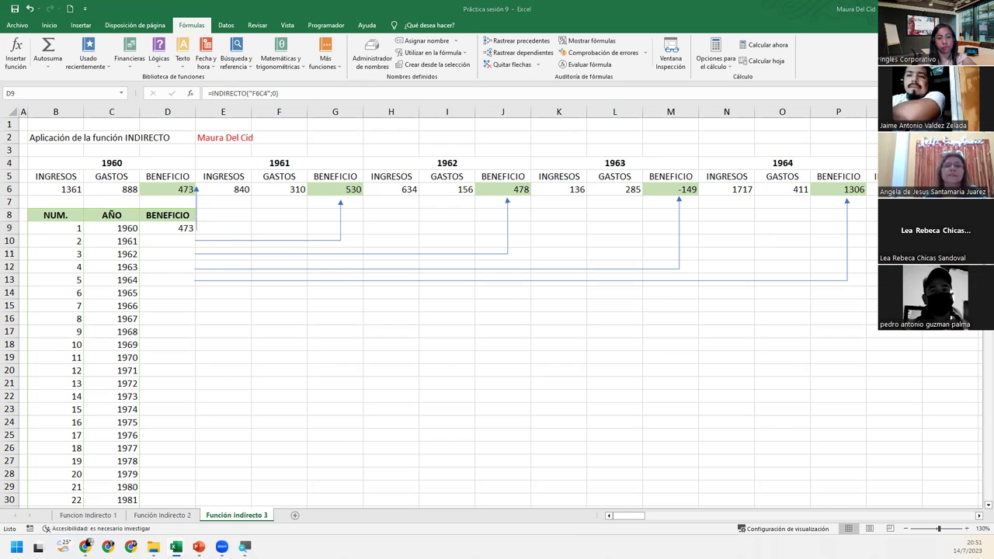
pyautogui.press('F2')
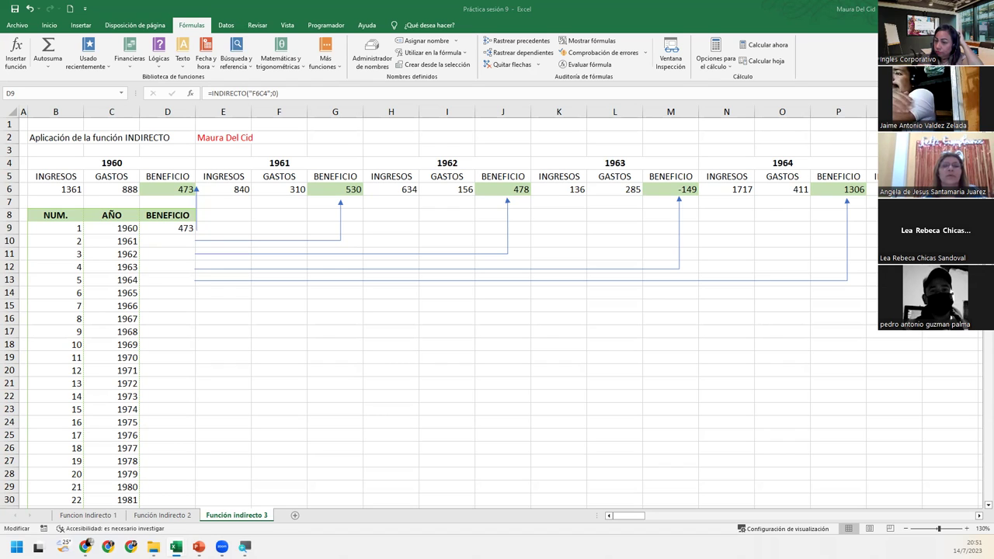
pyautogui.press('Escape')
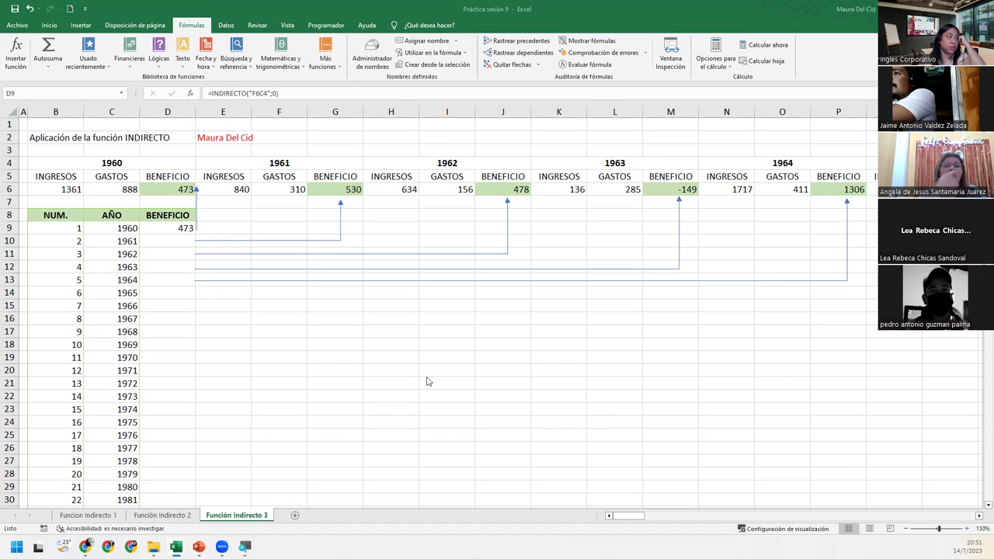
pyautogui.click(68, 189)
pyautogui.click(88, 191)
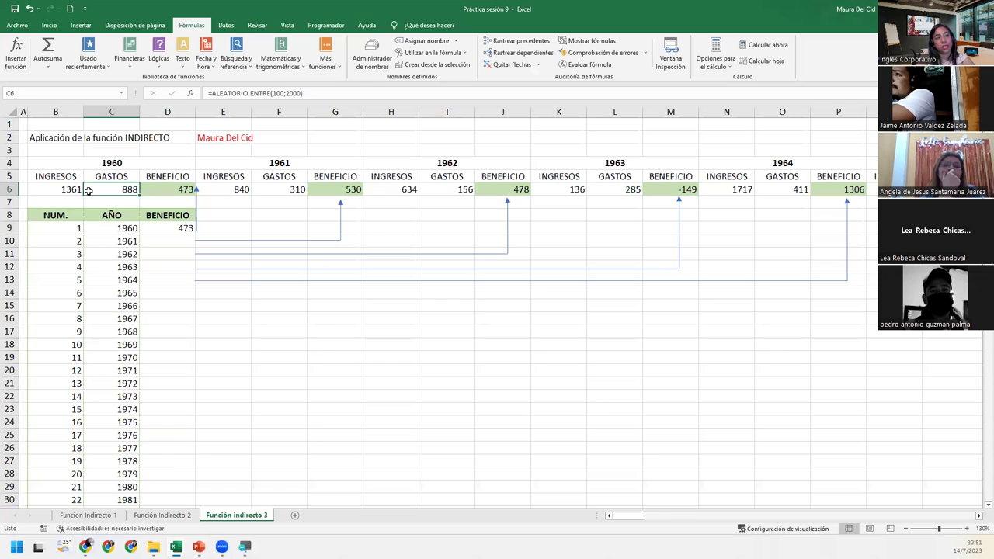
pyautogui.hotkey('ctrl', 'Right')
pyautogui.hotkey('ctrl', 'Right')
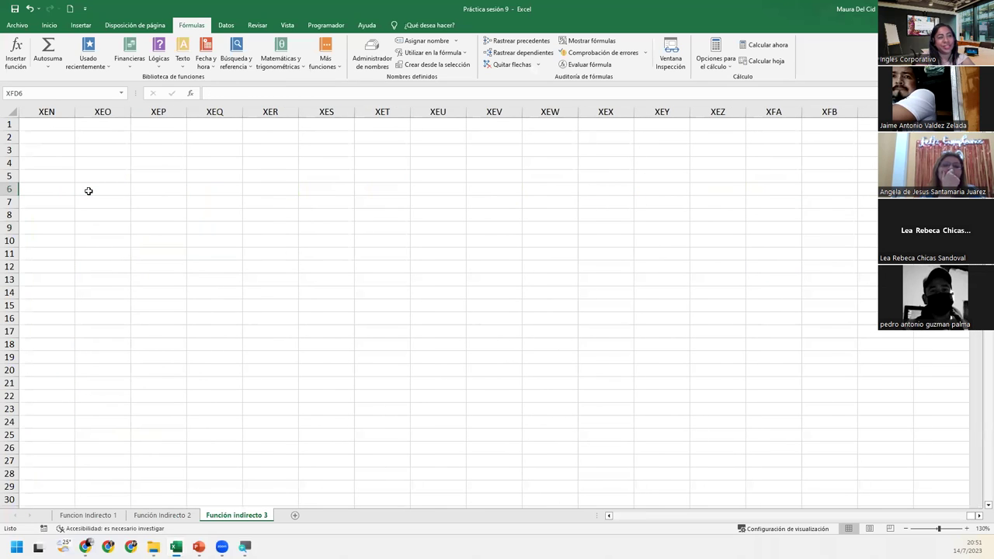
pyautogui.hotkey('ctrl', 'Left')
pyautogui.hotkey('ctrl', 'Left')
pyautogui.hotkey('ctrl', 'Left')
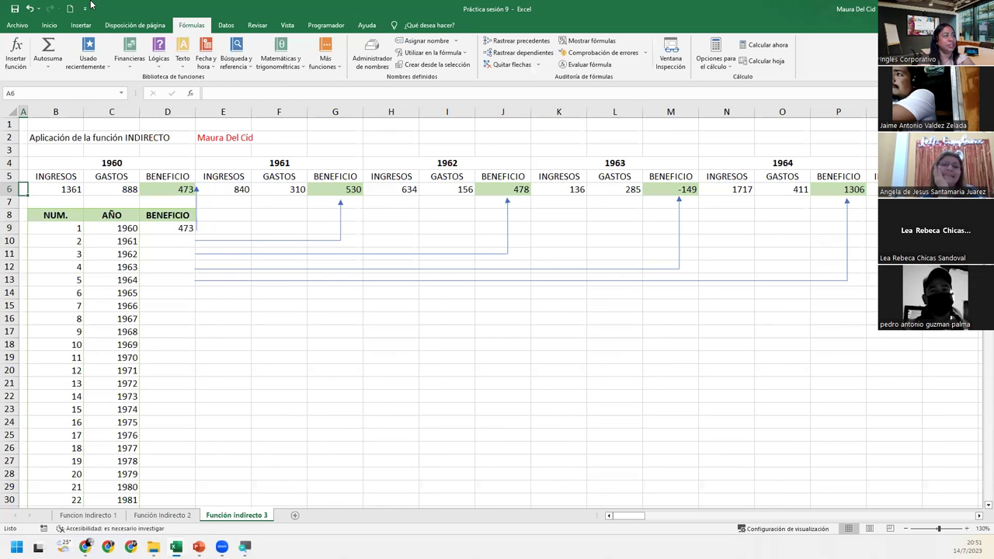
pyautogui.click(54, 193)
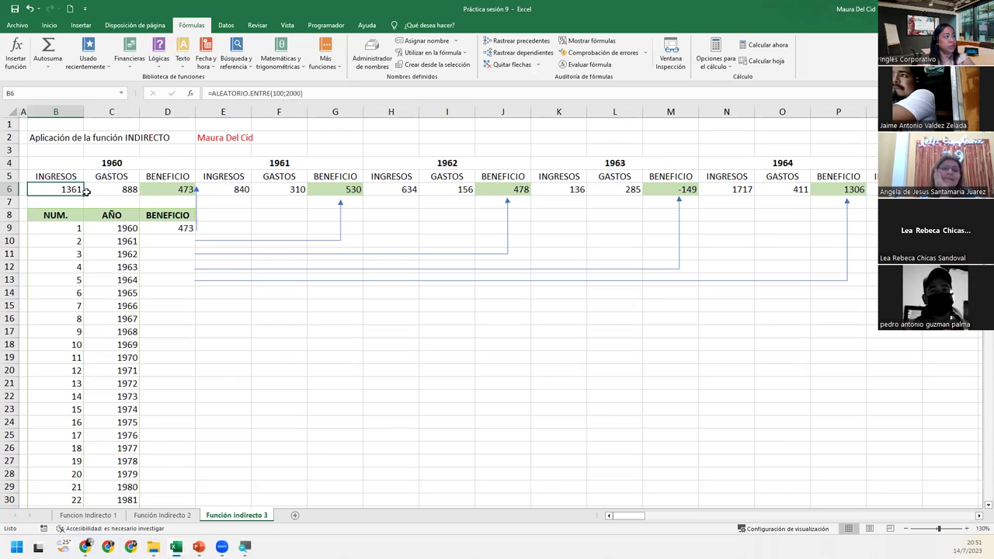
pyautogui.press('Right')
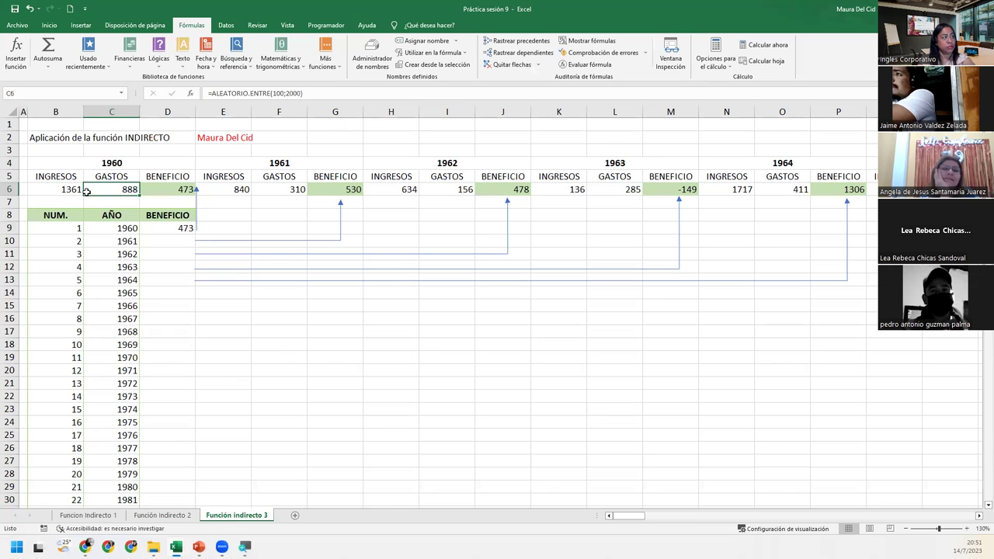
pyautogui.doubleClick(69, 189)
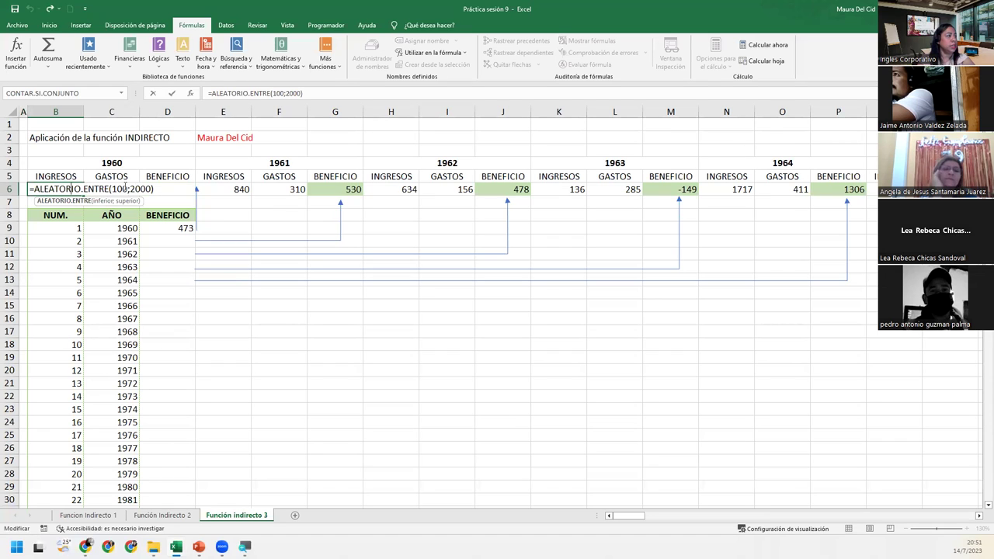
pyautogui.click(171, 188)
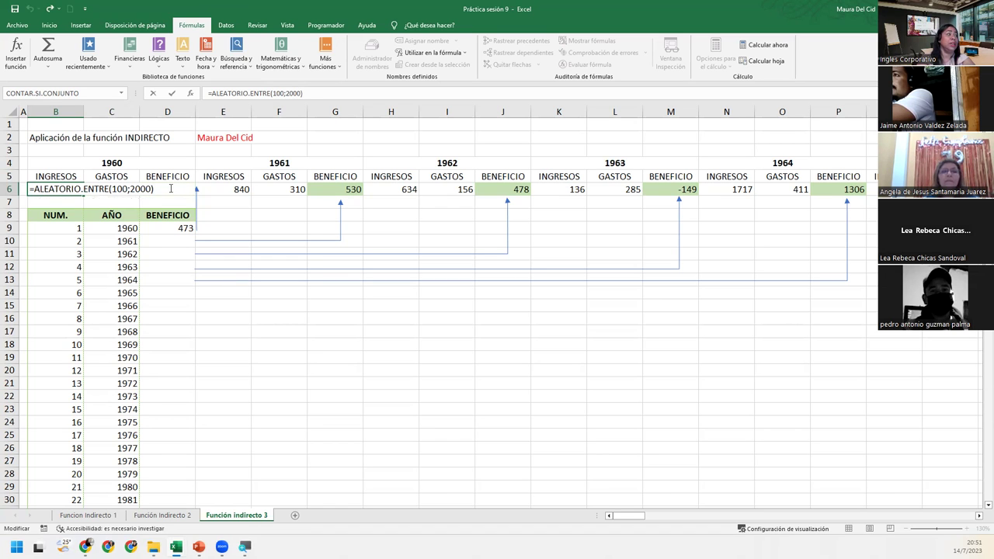
pyautogui.press('Return')
pyautogui.click(170, 228)
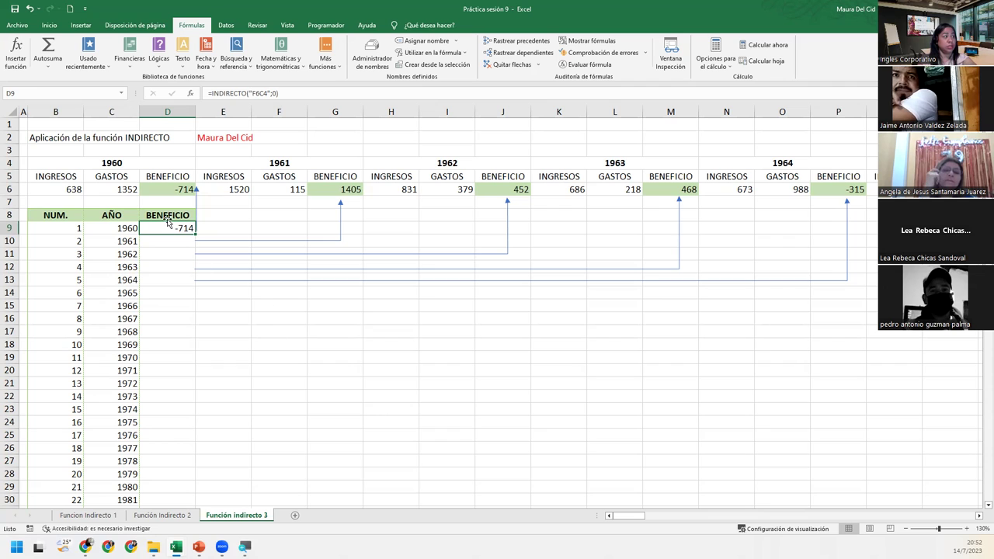
pyautogui.click(170, 191)
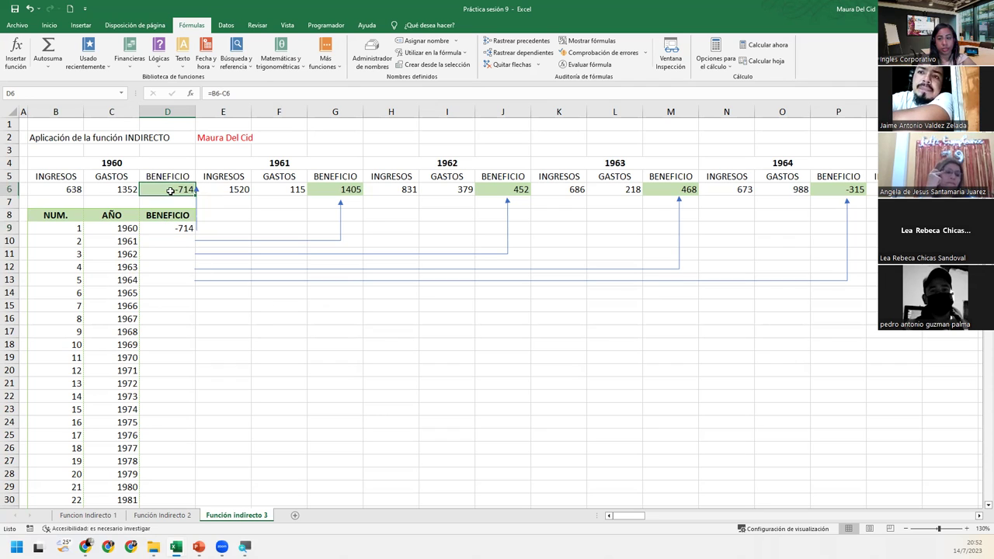
pyautogui.doubleClick(48, 186)
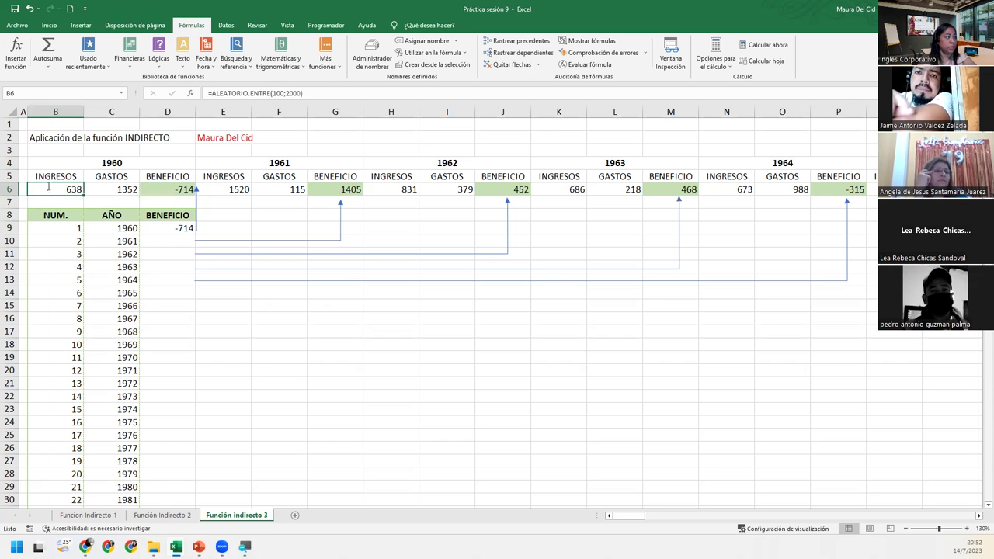
pyautogui.click(162, 188)
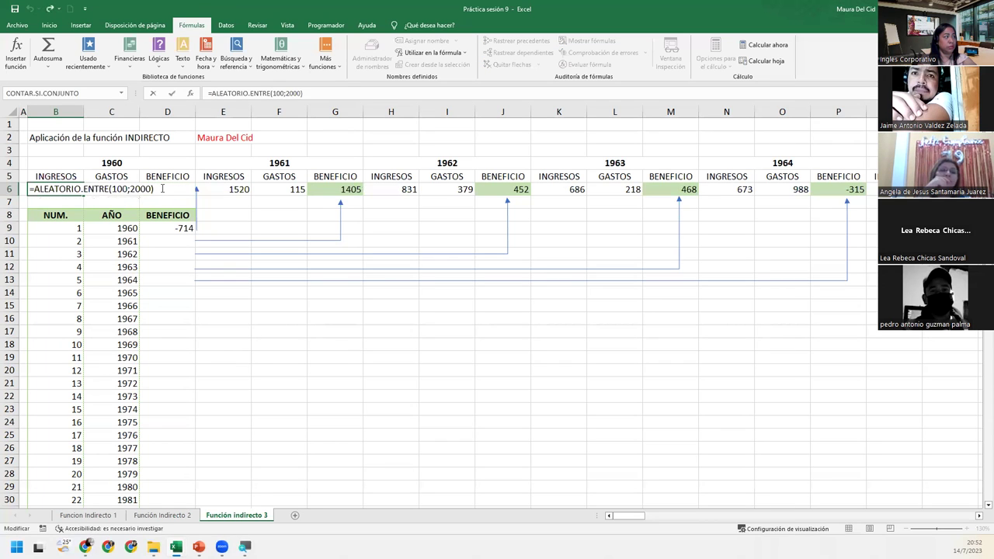
pyautogui.click(190, 93)
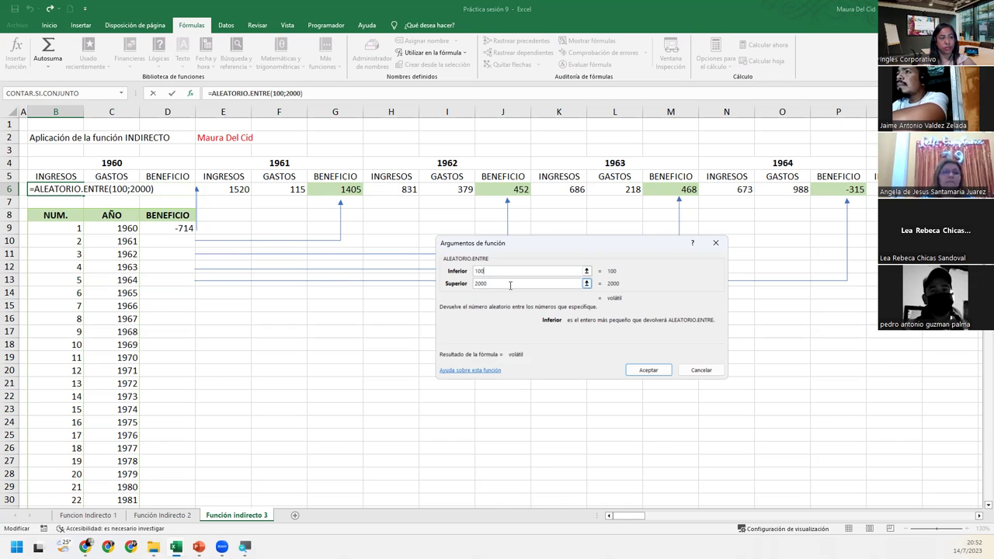
pyautogui.click(715, 243)
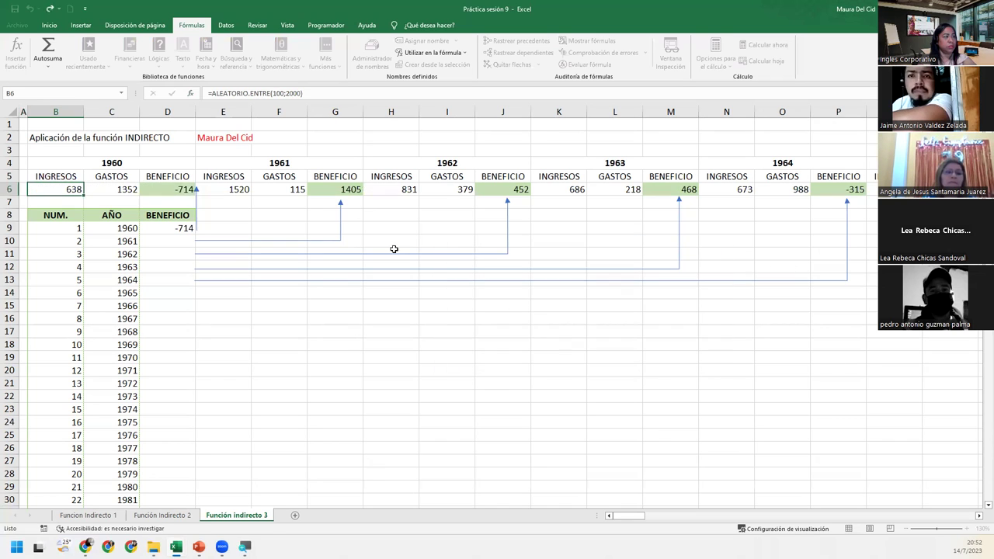
pyautogui.click(271, 190)
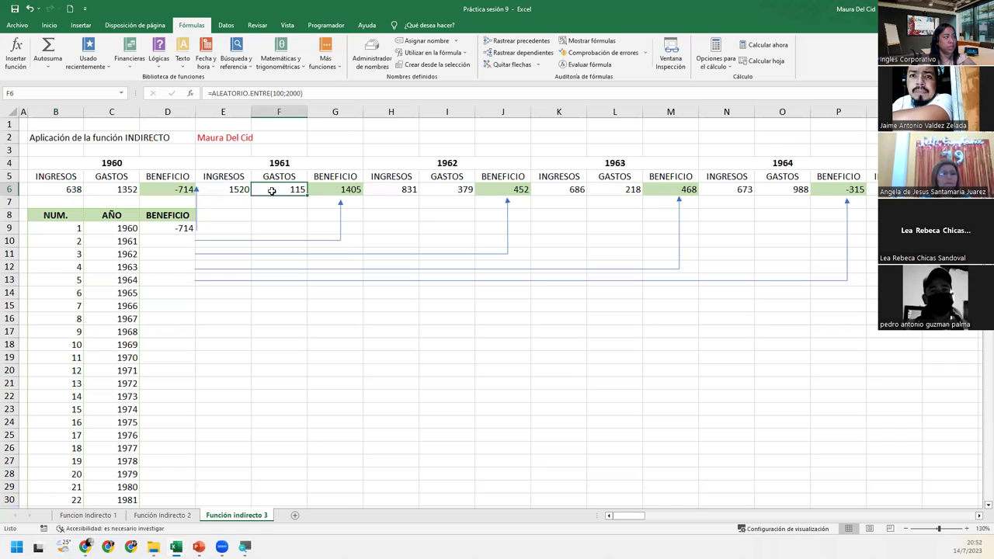
pyautogui.click(222, 188)
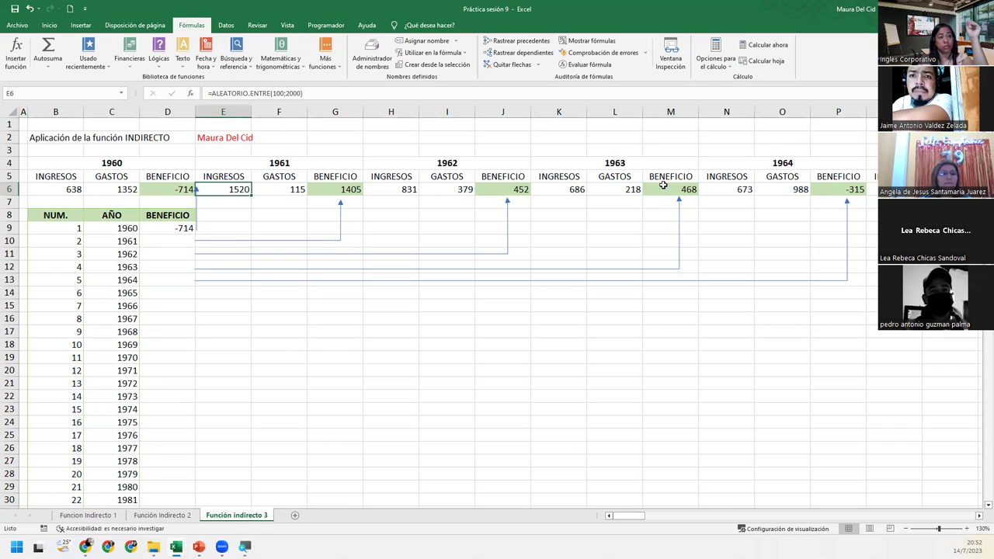
pyautogui.click(821, 188)
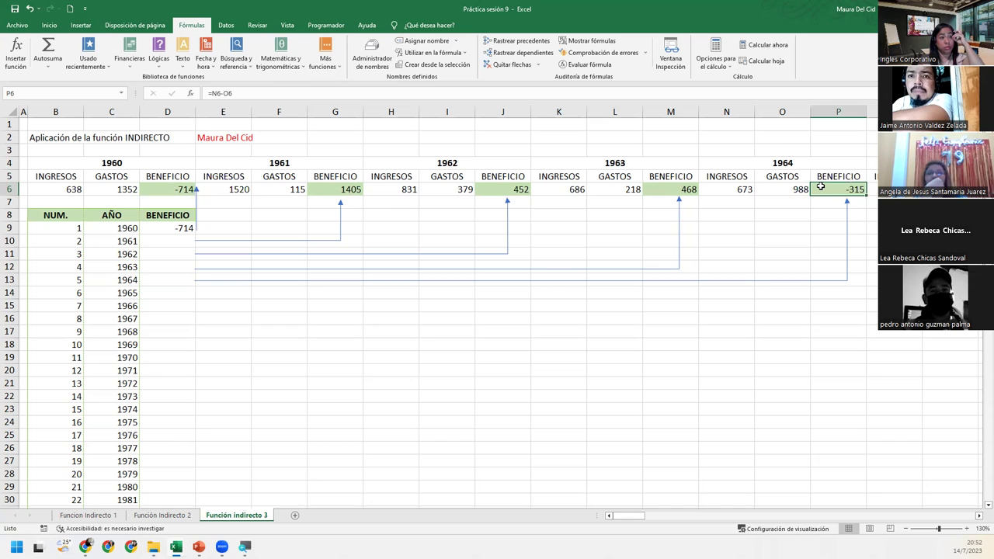
pyautogui.click(169, 241)
pyautogui.click(178, 266)
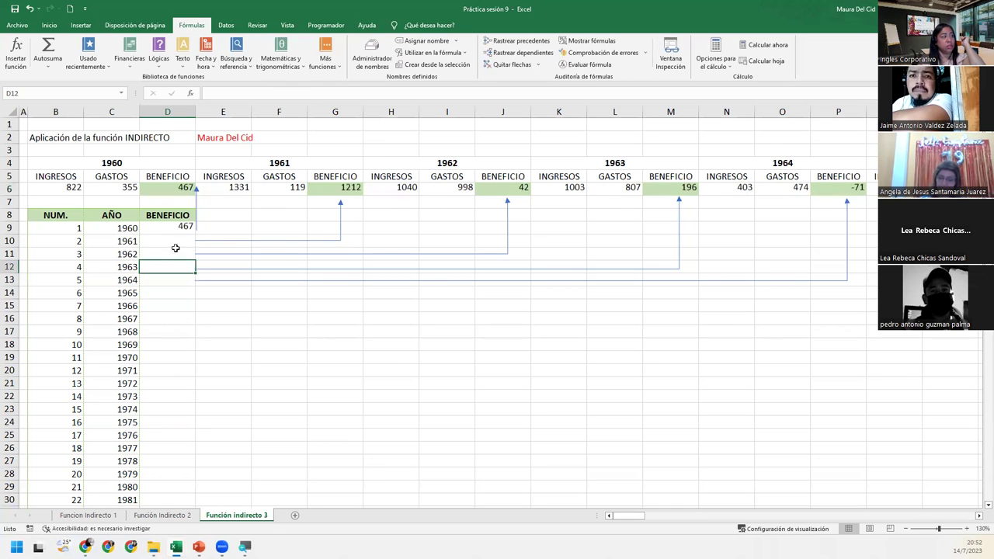
pyautogui.click(178, 240)
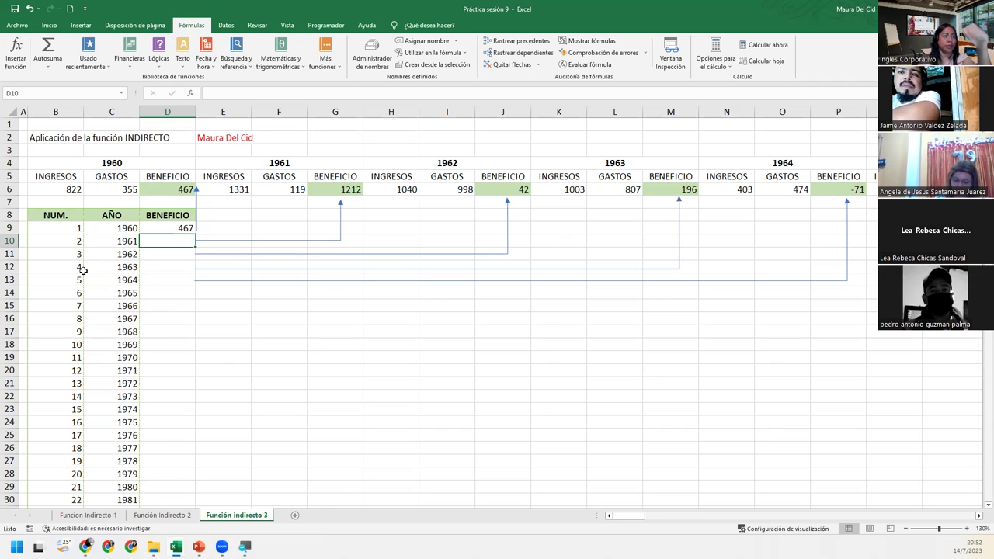
# Fill D9's INDIRECTO formula down to D16
pyautogui.click(167, 229)
pyautogui.doubleClick(168, 229)
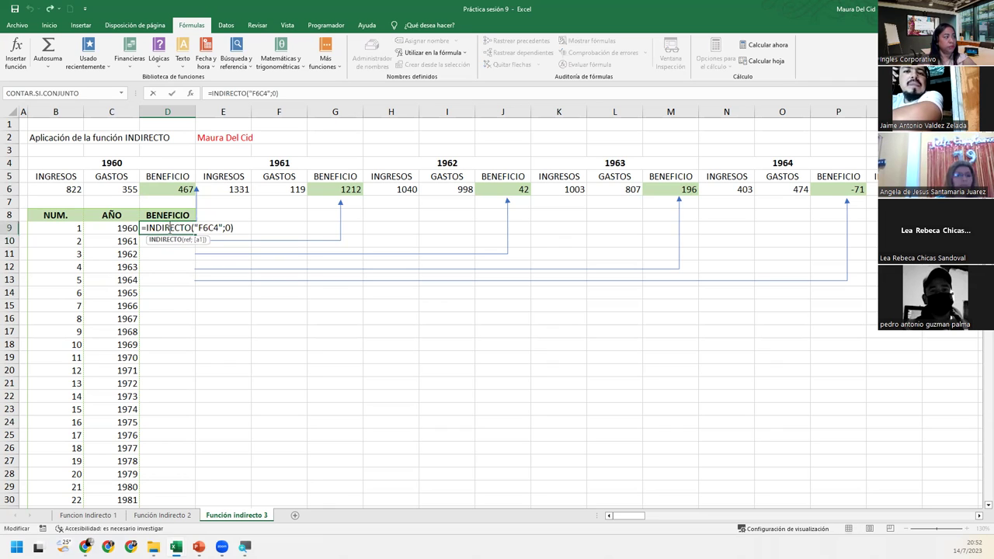
pyautogui.click(194, 267)
pyautogui.click(185, 218)
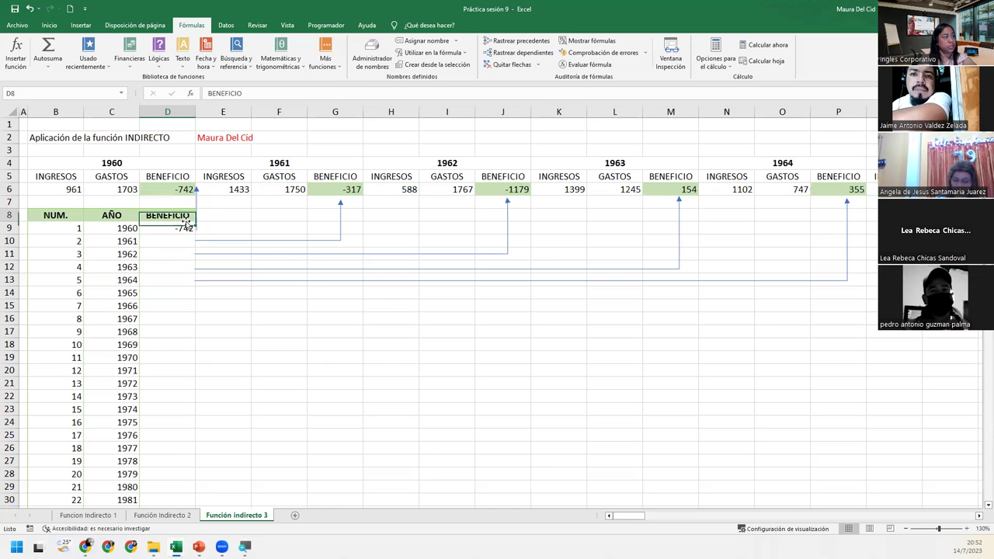
pyautogui.click(184, 228)
pyautogui.moveTo(194, 234); pyautogui.dragTo(187, 320)
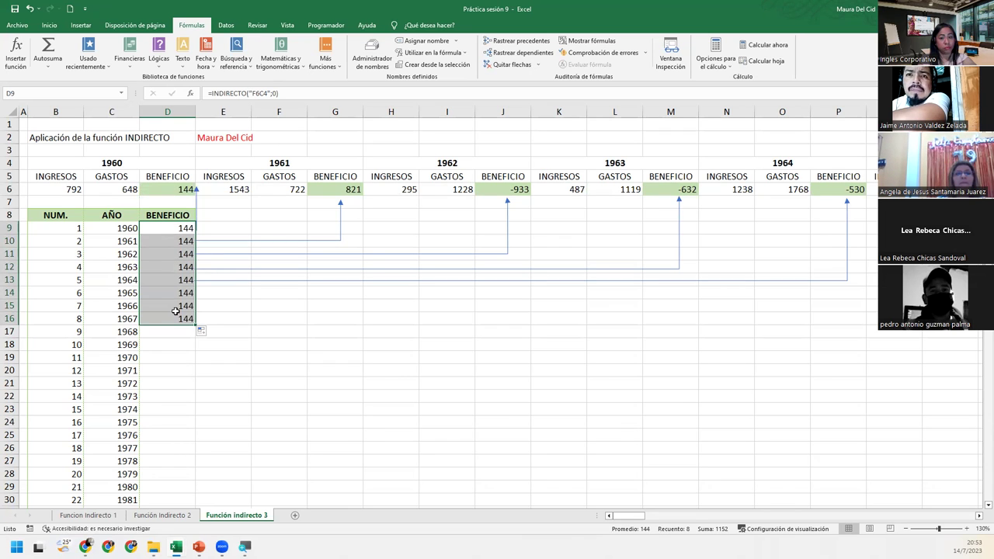
# Clear D10:D16 again and reopen D9's formula for editing
pyautogui.moveTo(173, 240); pyautogui.dragTo(178, 318)
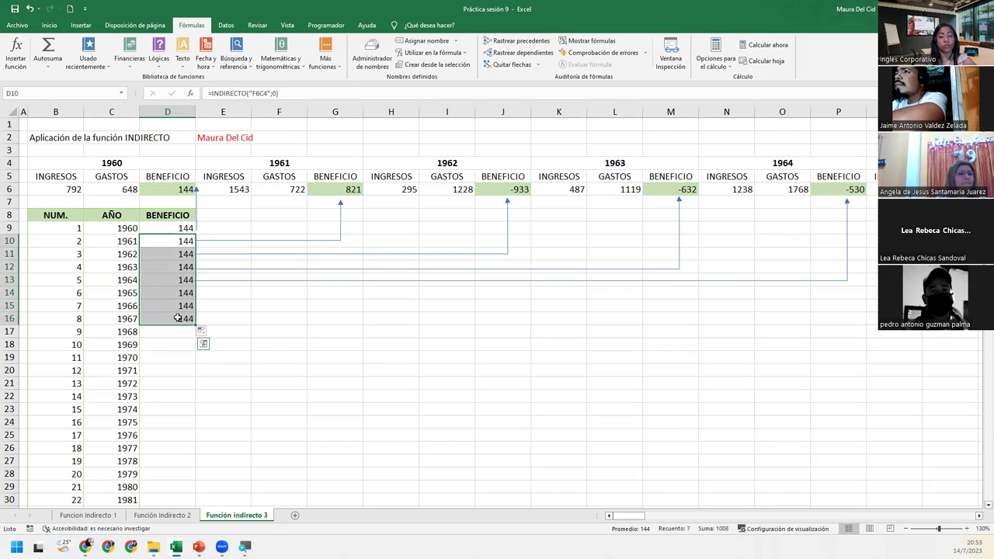
pyautogui.press('Delete')
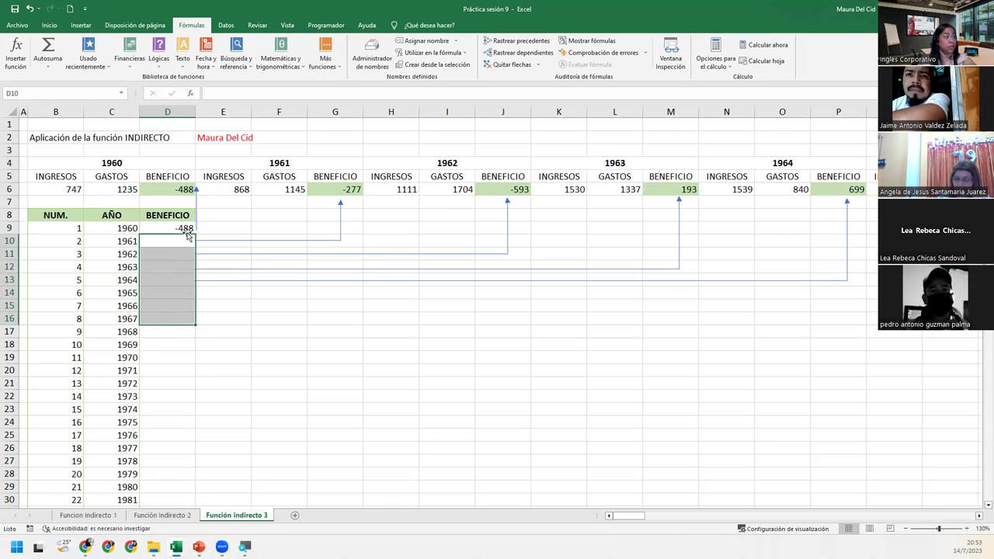
pyautogui.doubleClick(186, 229)
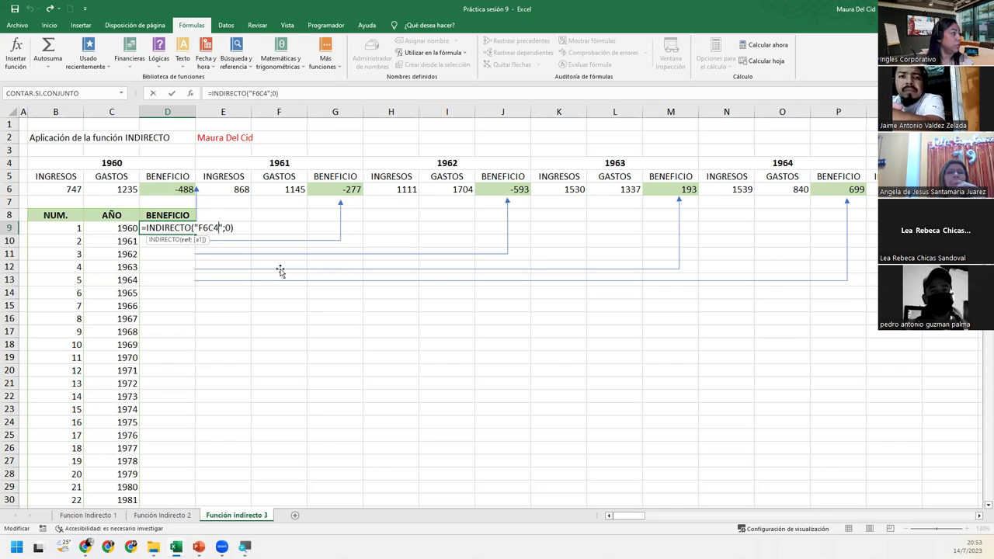
# Replace the fixed 4 in D9 with &B9, giving =INDIRECTO("F6C"&B9;0)
pyautogui.press('BackSpace')
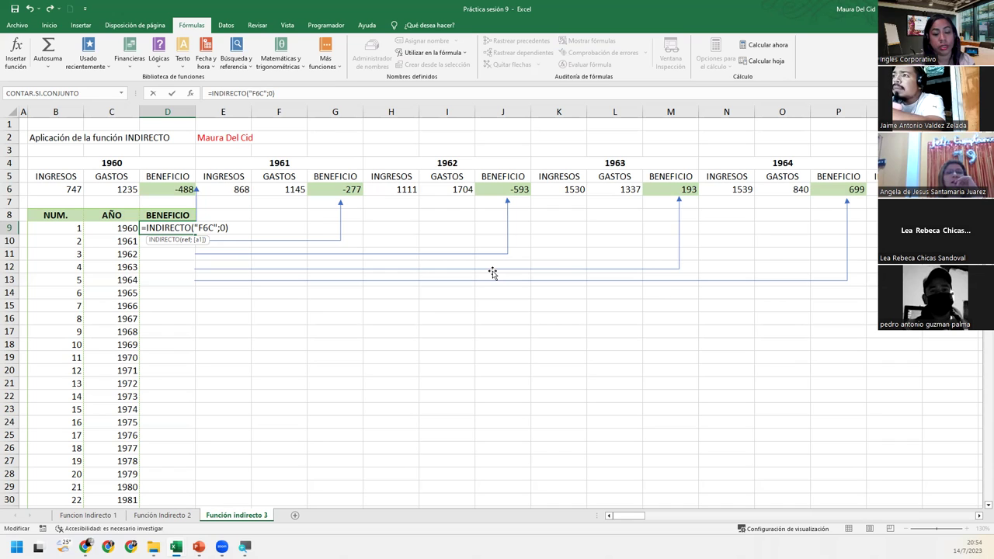
pyautogui.write('&')
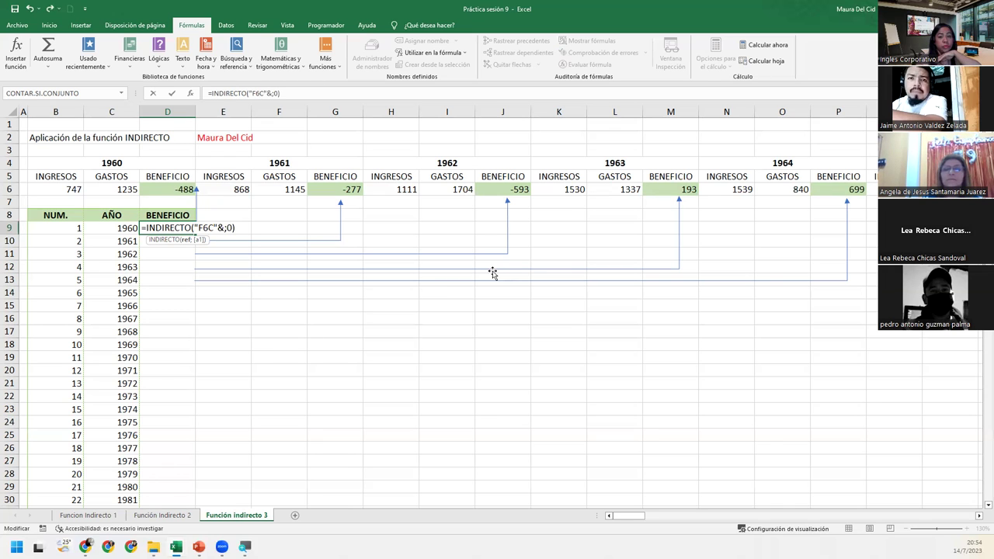
pyautogui.click(80, 228)
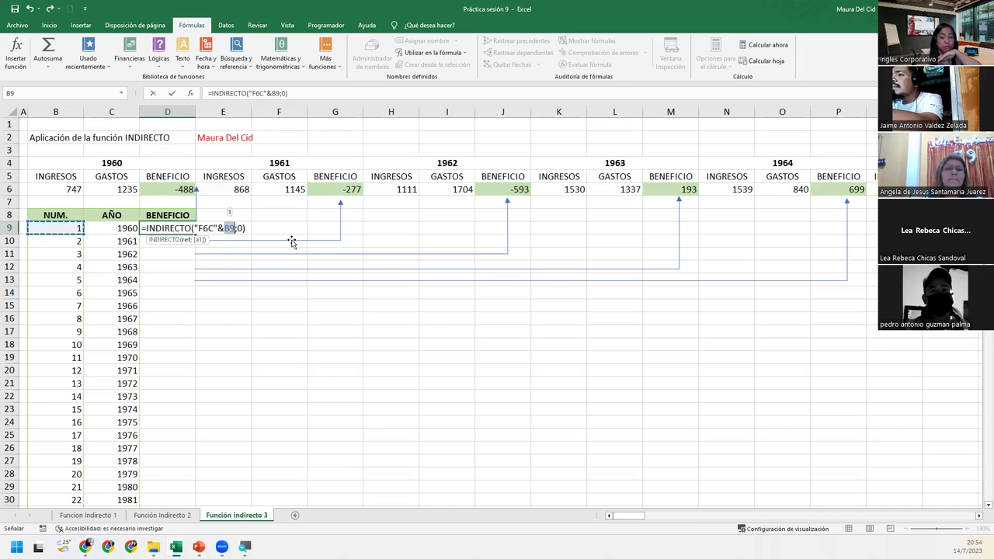
pyautogui.press('Return')
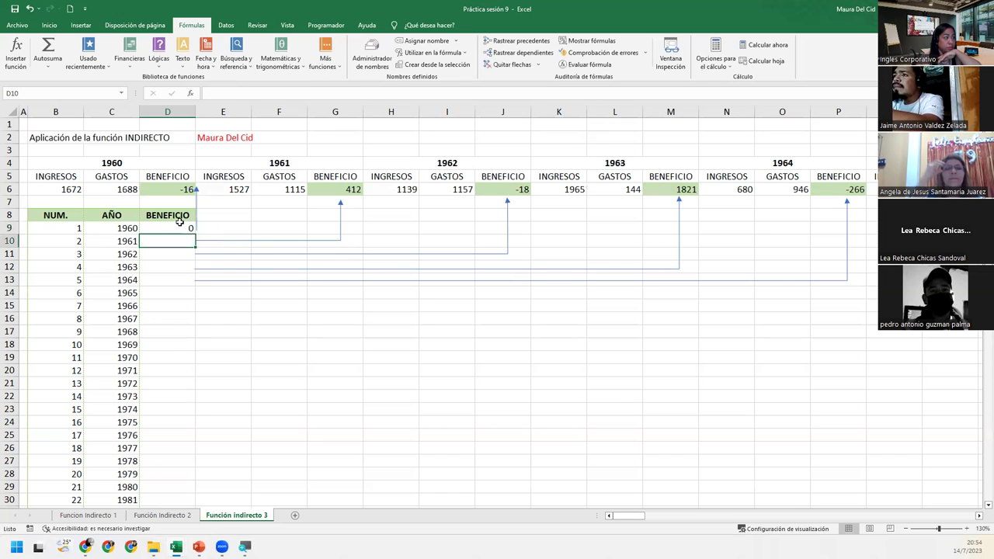
# Zoom the sheet in with the status-bar + button to enlarge D9 and its formula
pyautogui.click(178, 227)
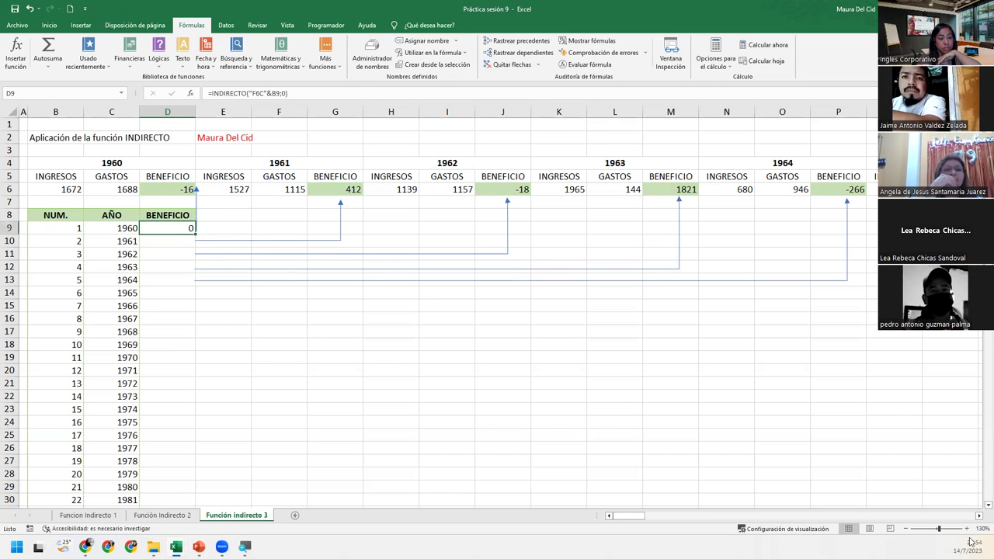
pyautogui.click(966, 529)
pyautogui.click(966, 529)
pyautogui.click(966, 529)
pyautogui.click(966, 529)
pyautogui.click(966, 529)
pyautogui.click(966, 529)
pyautogui.click(967, 528)
pyautogui.click(966, 529)
pyautogui.click(966, 529)
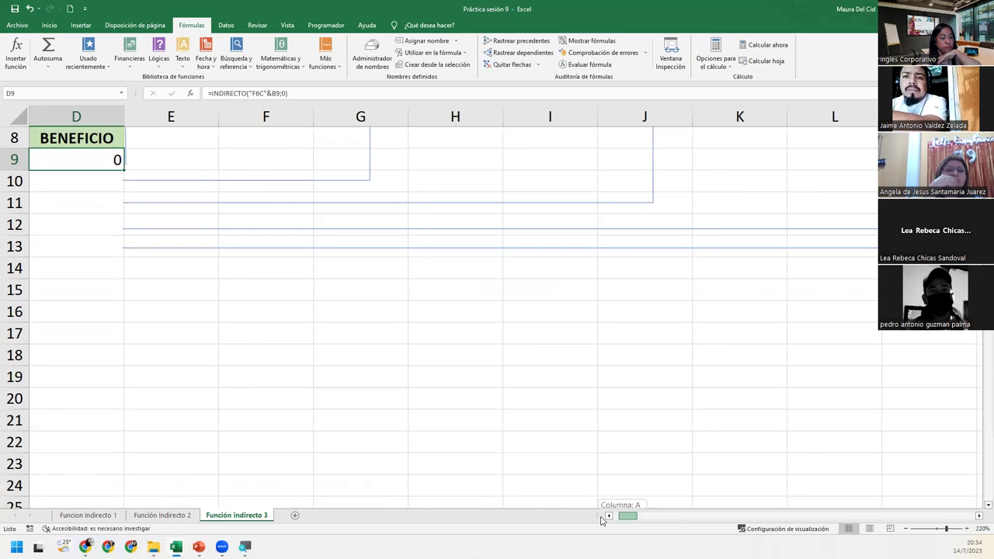
pyautogui.moveTo(620, 520); pyautogui.dragTo(612, 517)
pyautogui.scroll(3, 201, 283)
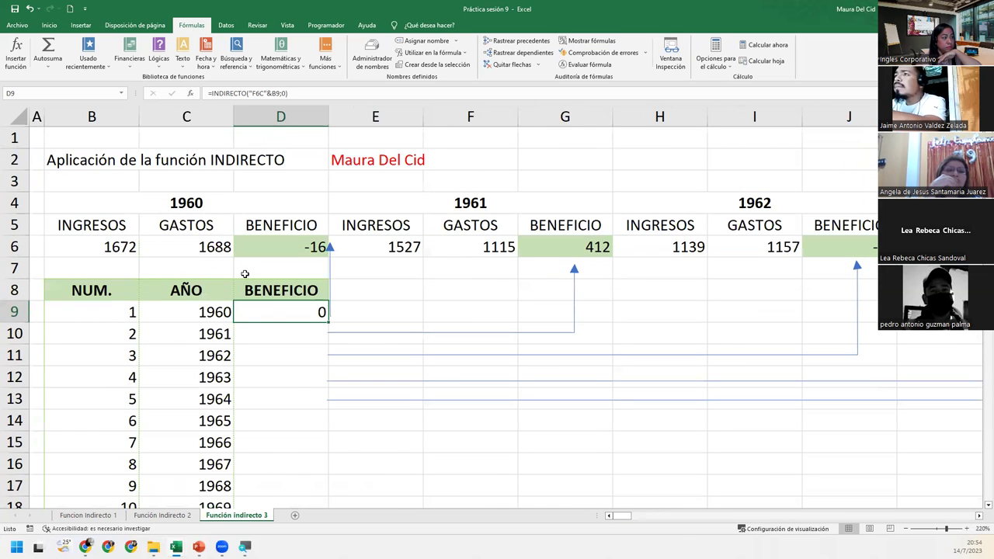
# Re-enter D9's =INDIRECTO("F6C"&B9;0), highlighting the part that joins B9 to the text
pyautogui.doubleClick(285, 314)
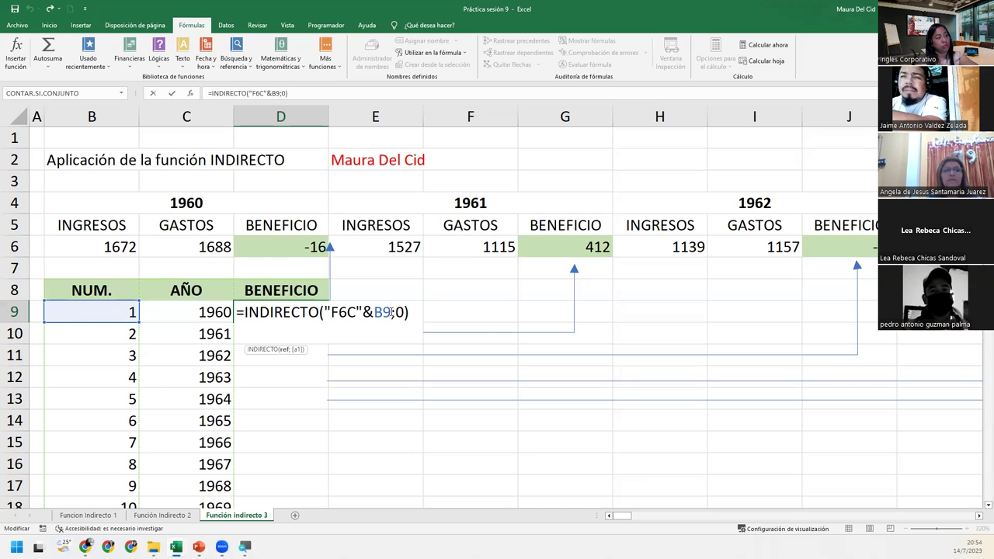
pyautogui.press('Return')
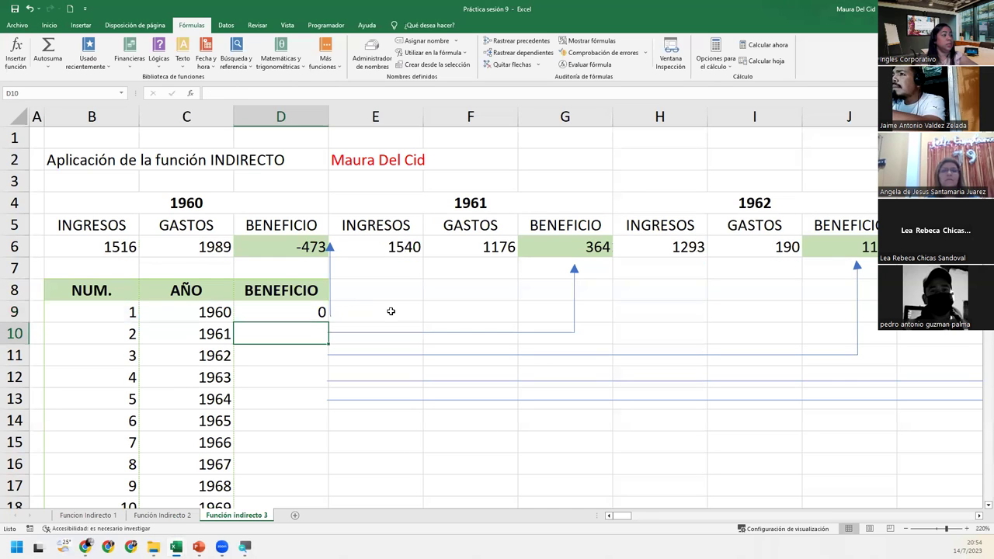
pyautogui.click(320, 312)
pyautogui.doubleClick(320, 312)
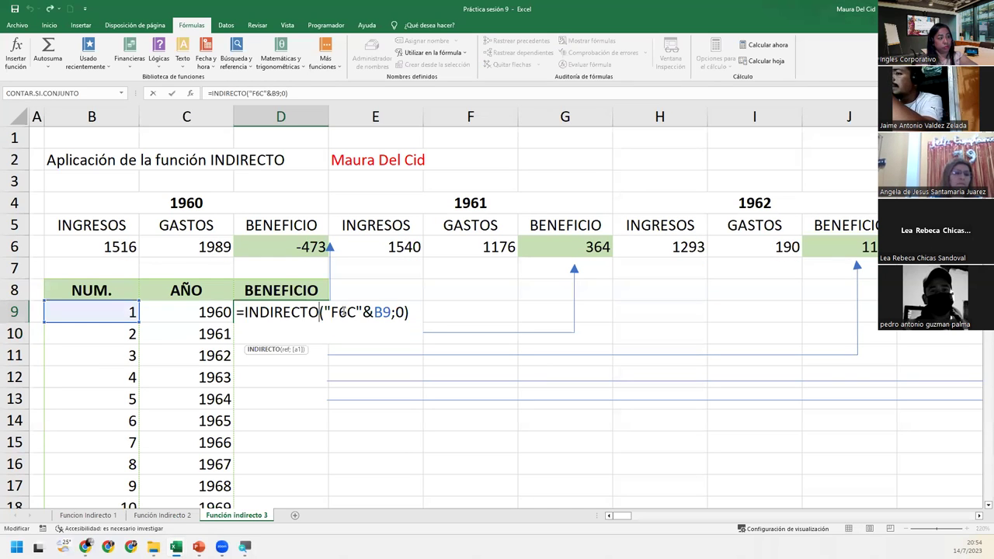
pyautogui.click(339, 311)
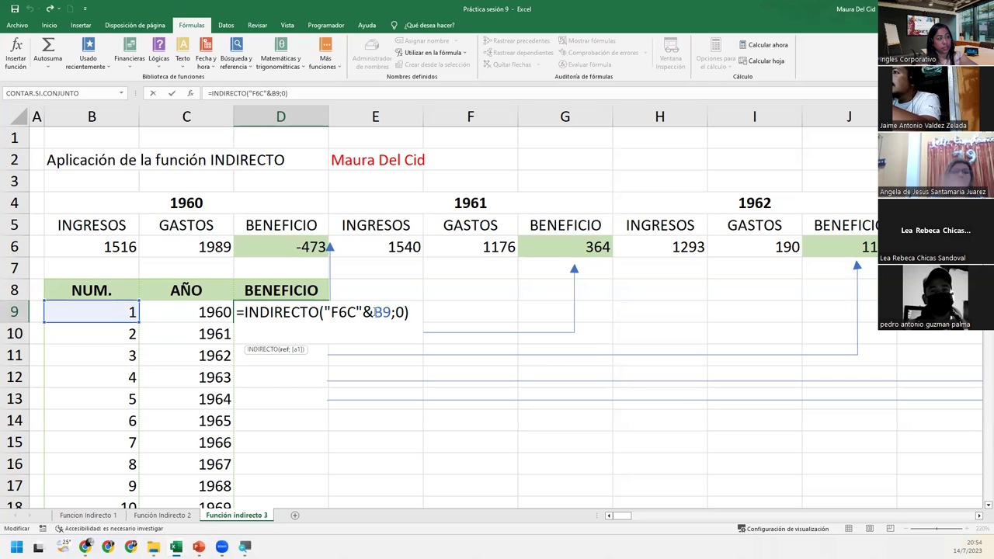
pyautogui.moveTo(347, 311); pyautogui.dragTo(391, 312)
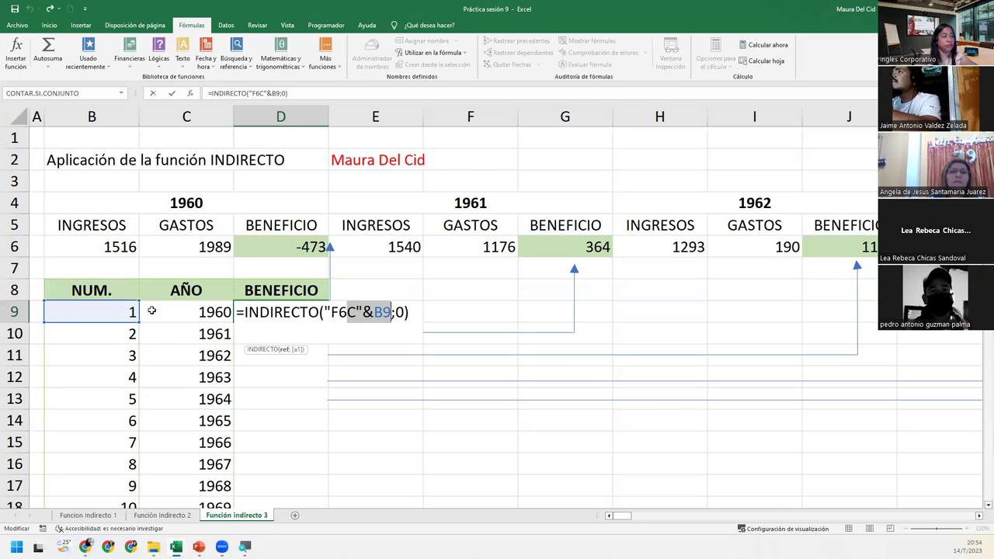
pyautogui.press('Return')
# Zoom in further and highlight the F6C text and the &B9 part of D9's formula
pyautogui.click(36, 246)
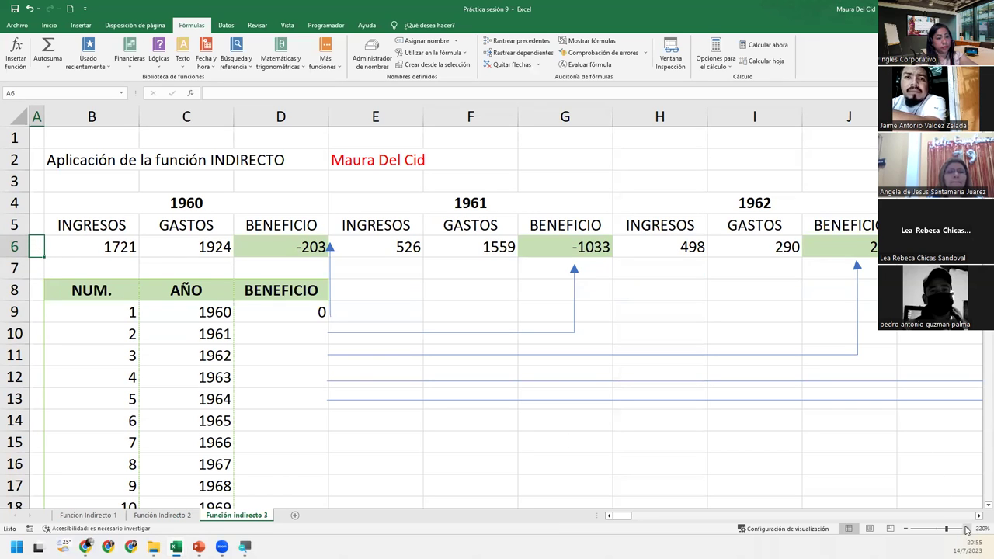
pyautogui.click(967, 528)
pyautogui.click(967, 528)
pyautogui.click(967, 528)
pyautogui.click(967, 528)
pyautogui.click(967, 528)
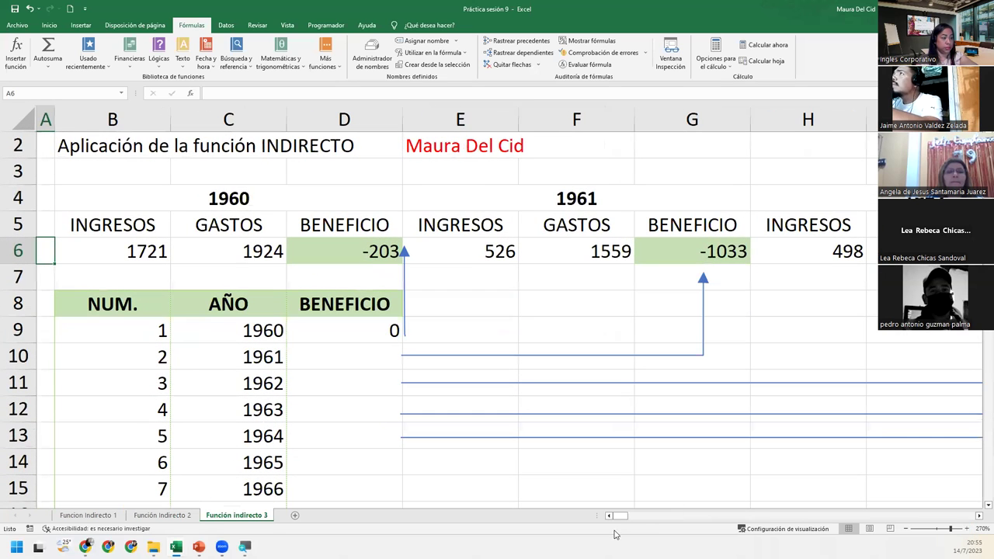
pyautogui.doubleClick(393, 332)
pyautogui.click(483, 333)
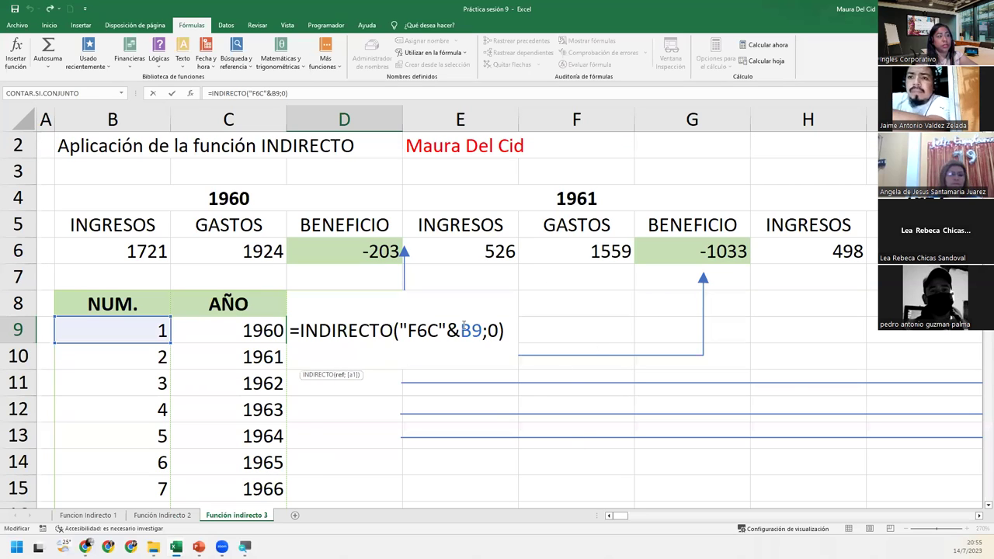
pyautogui.moveTo(408, 329); pyautogui.dragTo(439, 329)
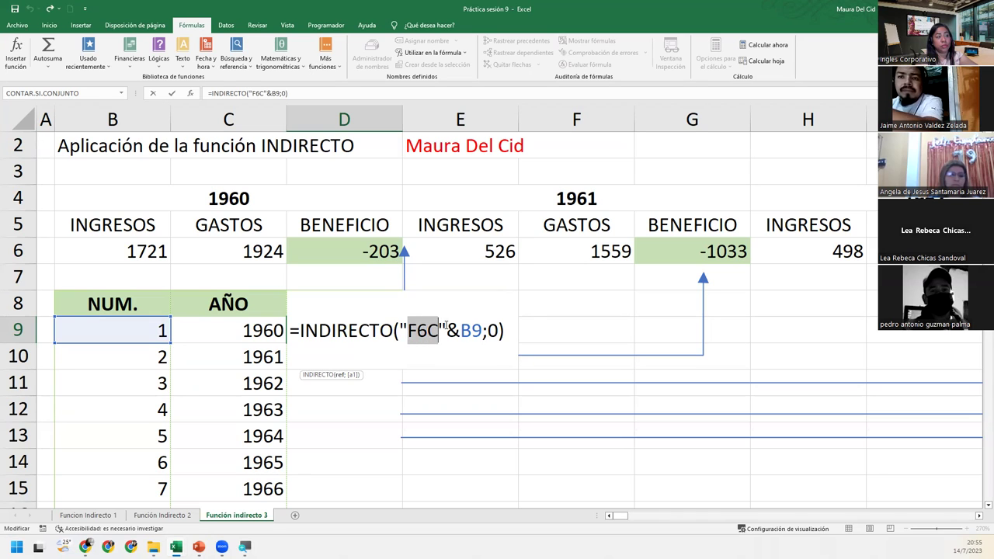
pyautogui.moveTo(447, 330); pyautogui.dragTo(482, 328)
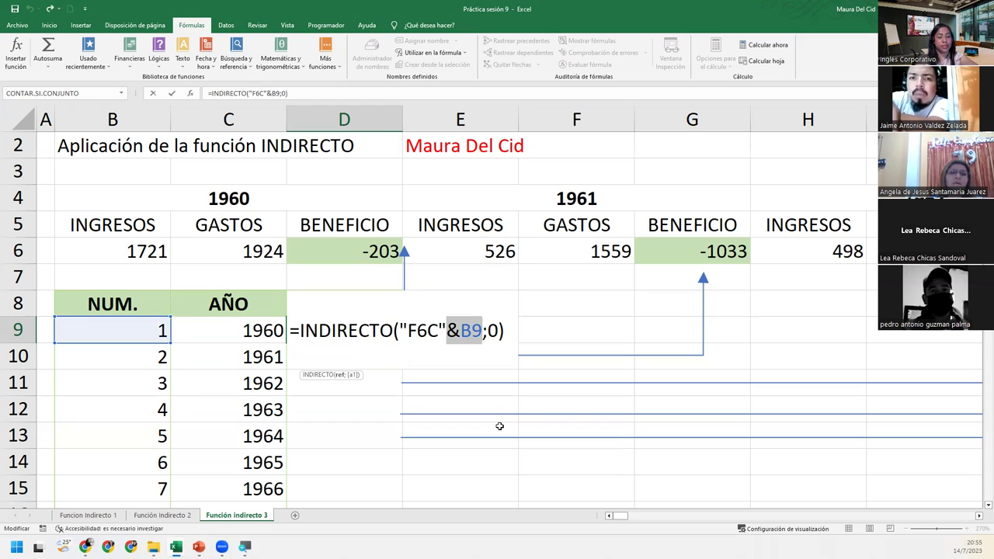
pyautogui.press('Return')
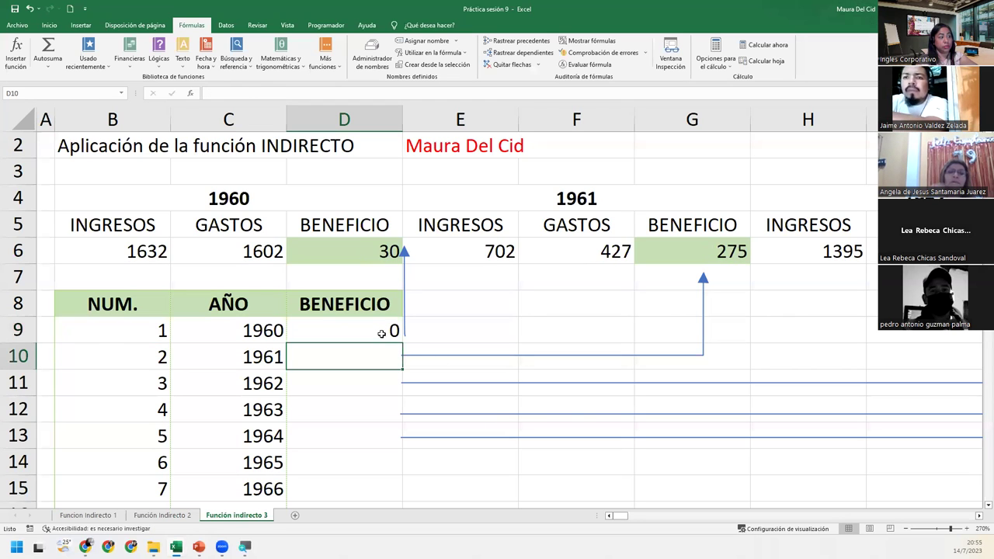
pyautogui.click(380, 333)
pyautogui.doubleClick(391, 332)
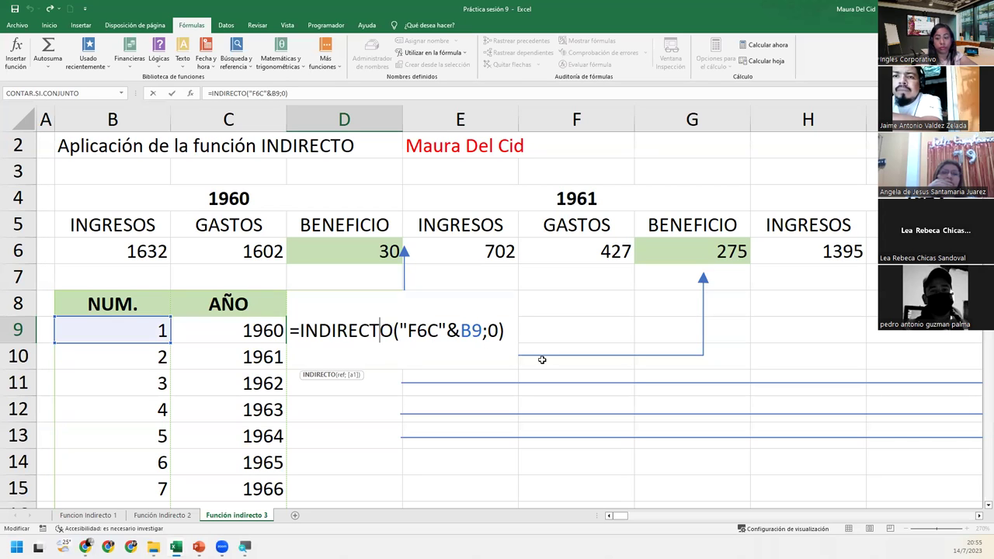
pyautogui.press('Return')
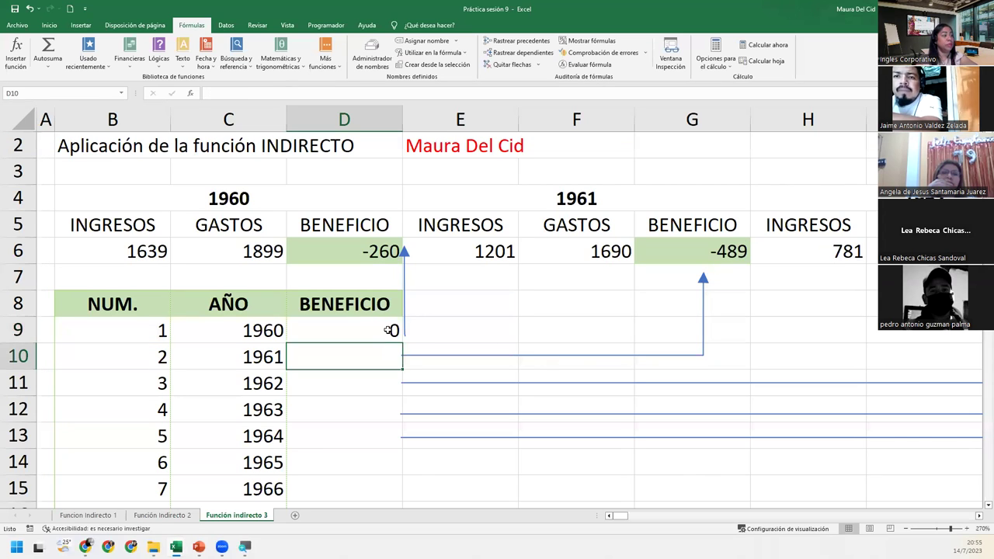
pyautogui.click(389, 329)
pyautogui.click(48, 249)
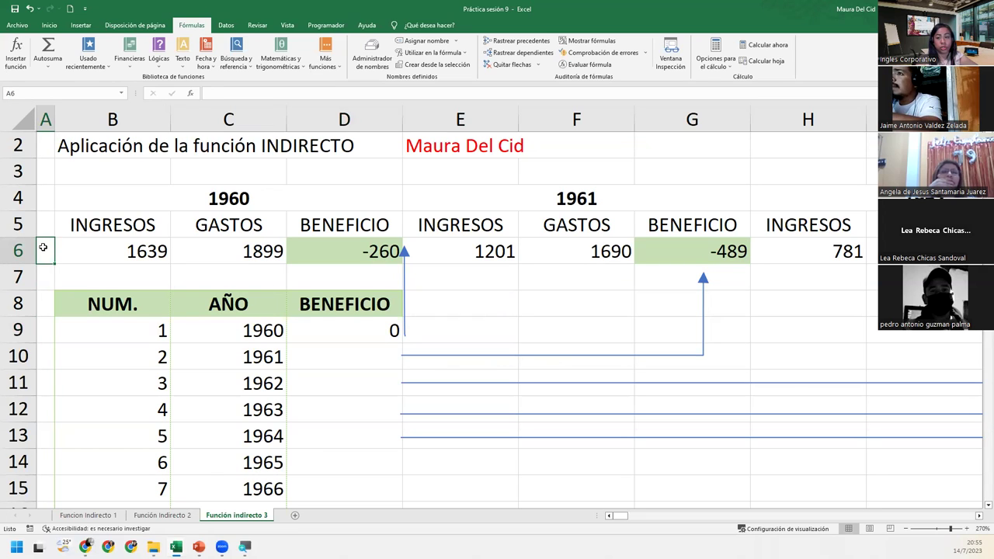
pyautogui.click(334, 333)
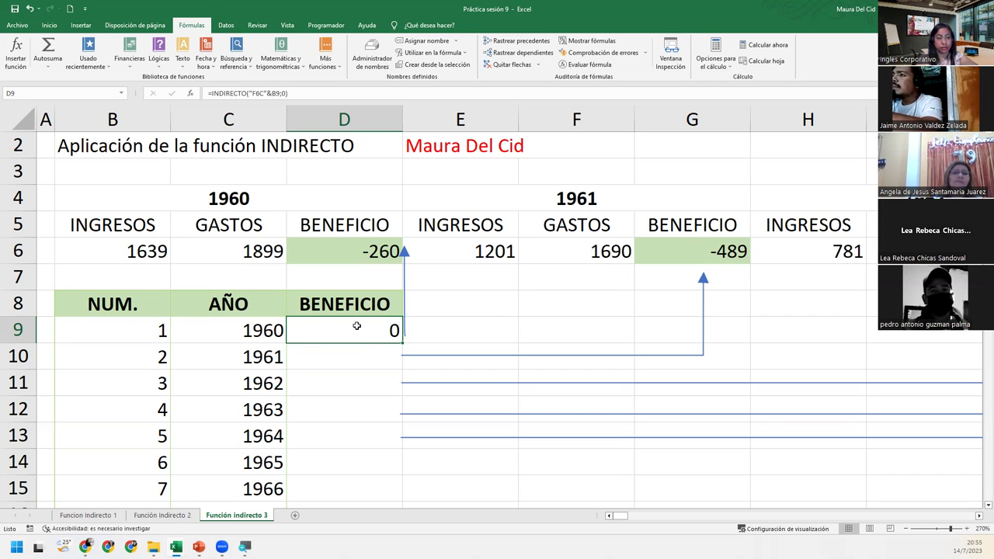
pyautogui.doubleClick(357, 325)
pyautogui.moveTo(417, 330); pyautogui.dragTo(439, 330)
pyautogui.doubleClick(469, 331)
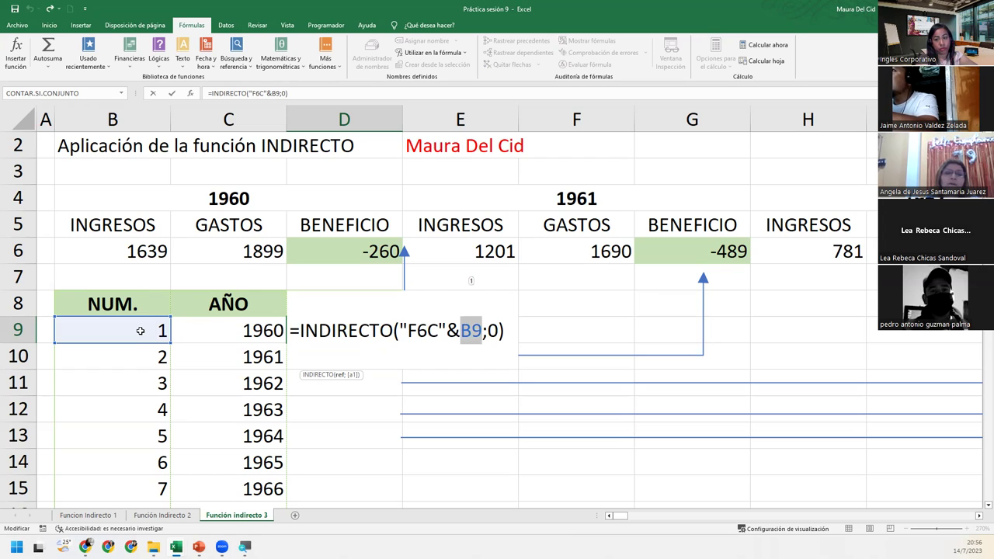
# Delete &B9 from D9's formula, leaving =INDIRECTO("F6C";0), which returns 656
pyautogui.doubleClick(492, 331)
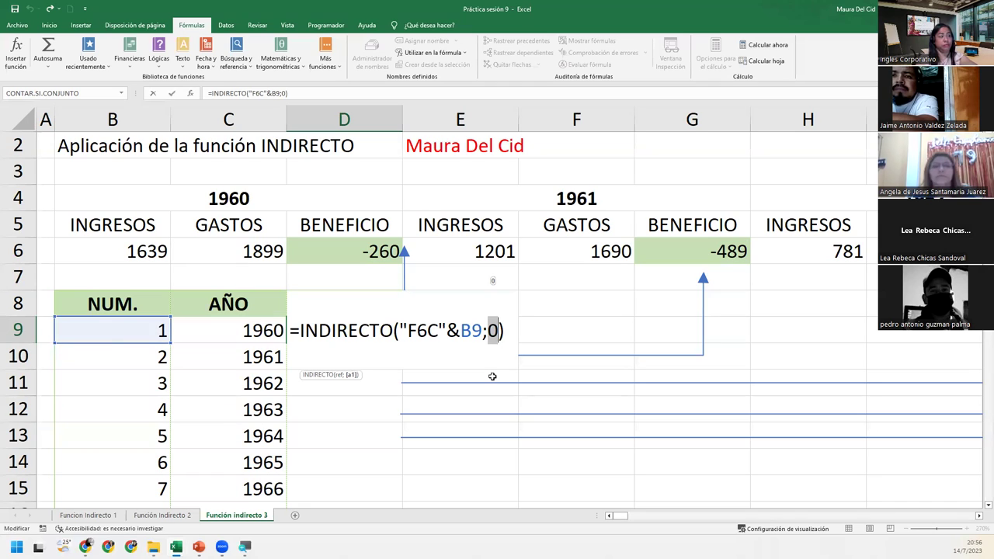
pyautogui.click(482, 331)
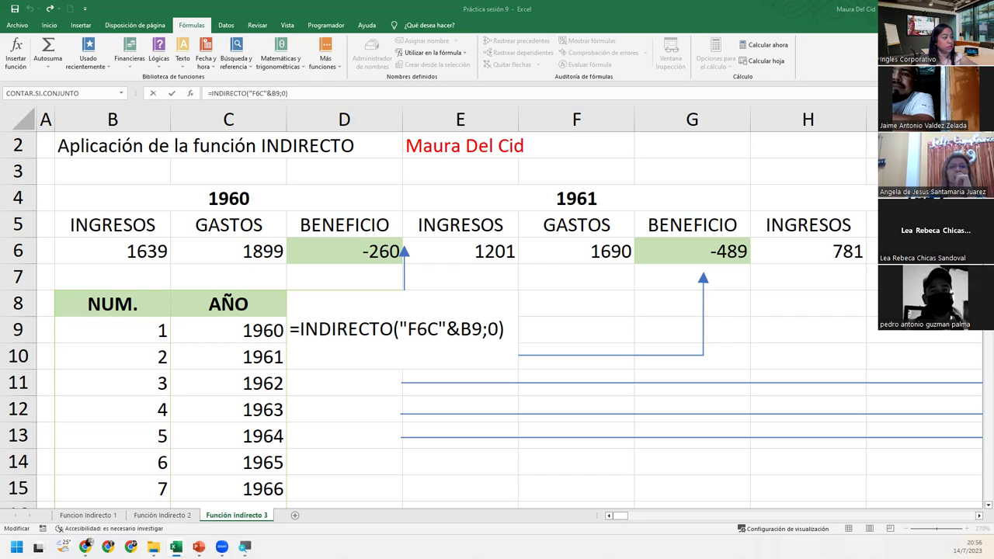
pyautogui.doubleClick(351, 330)
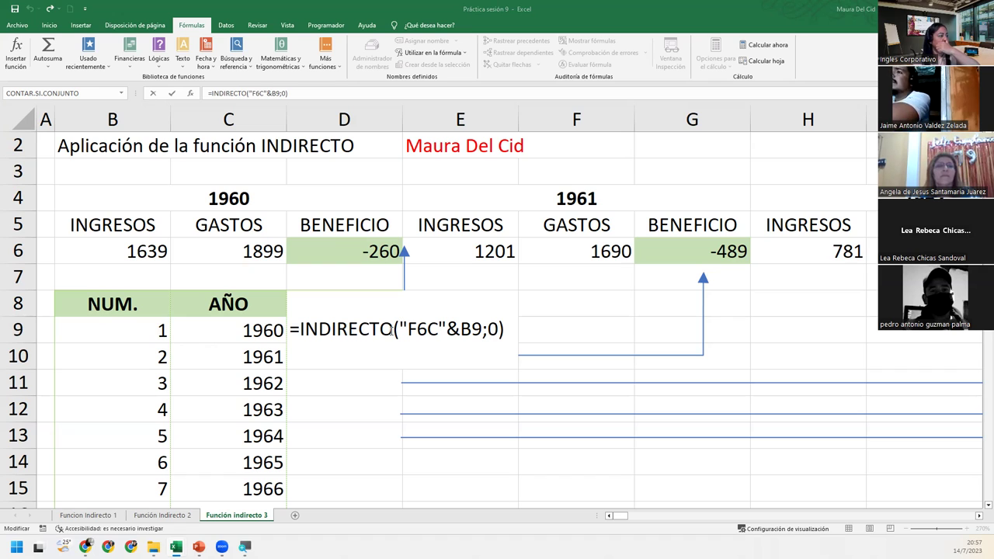
pyautogui.doubleClick(478, 330)
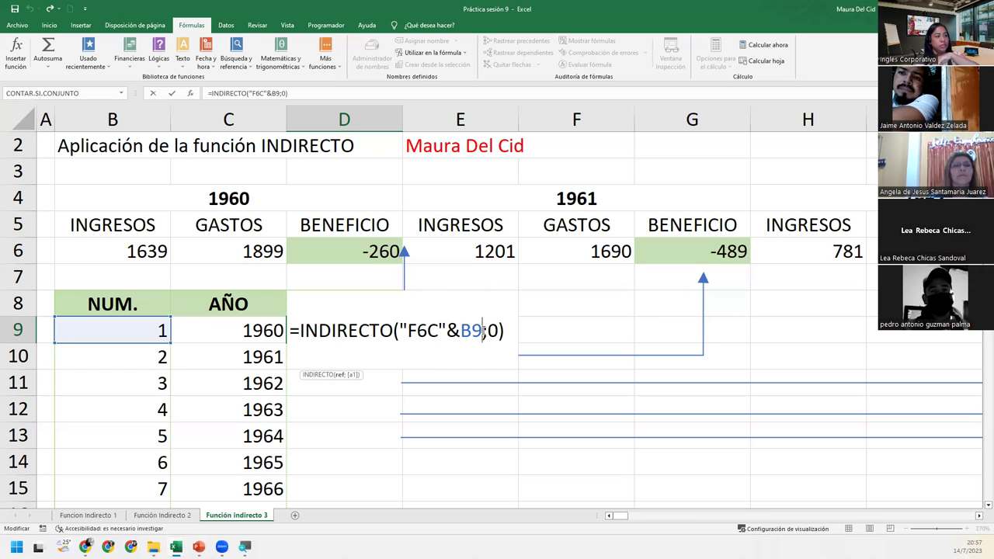
pyautogui.hotkey('shift', 'Left')
pyautogui.hotkey('shift', 'Left')
pyautogui.hotkey('shift', 'Left')
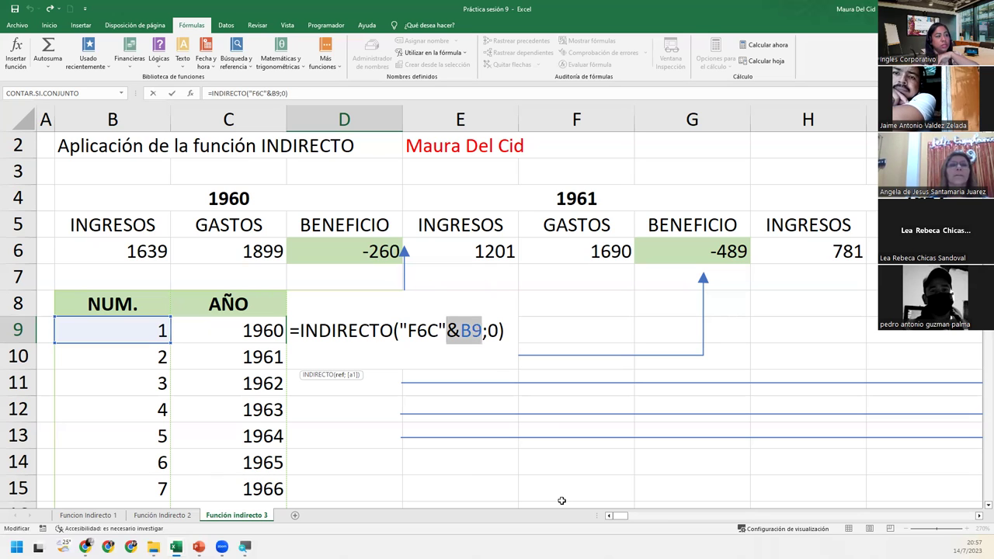
pyautogui.press('BackSpace')
pyautogui.press('Return')
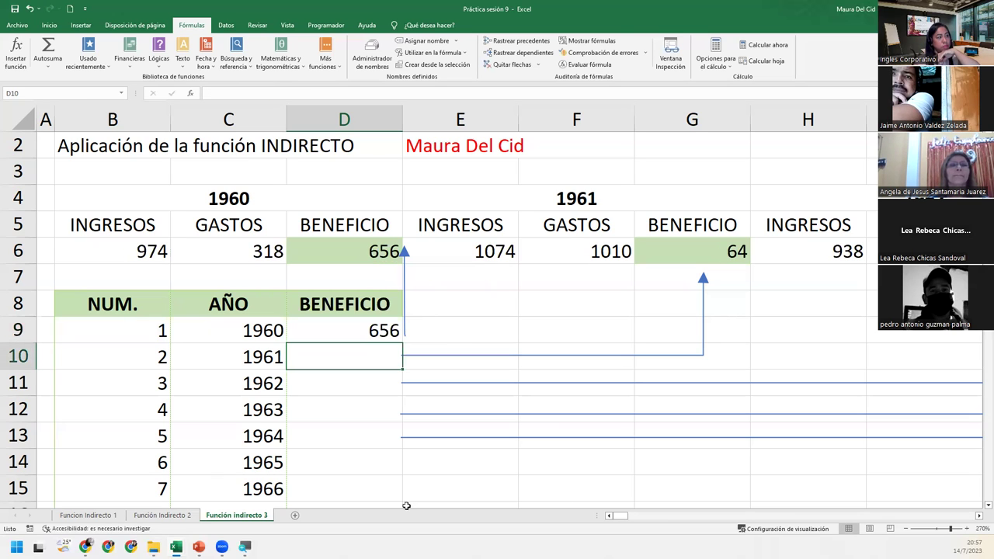
# Insert &B9 after the quoted F6C in D9, restoring =INDIRECTO("F6C"&B9;0)
pyautogui.doubleClick(367, 334)
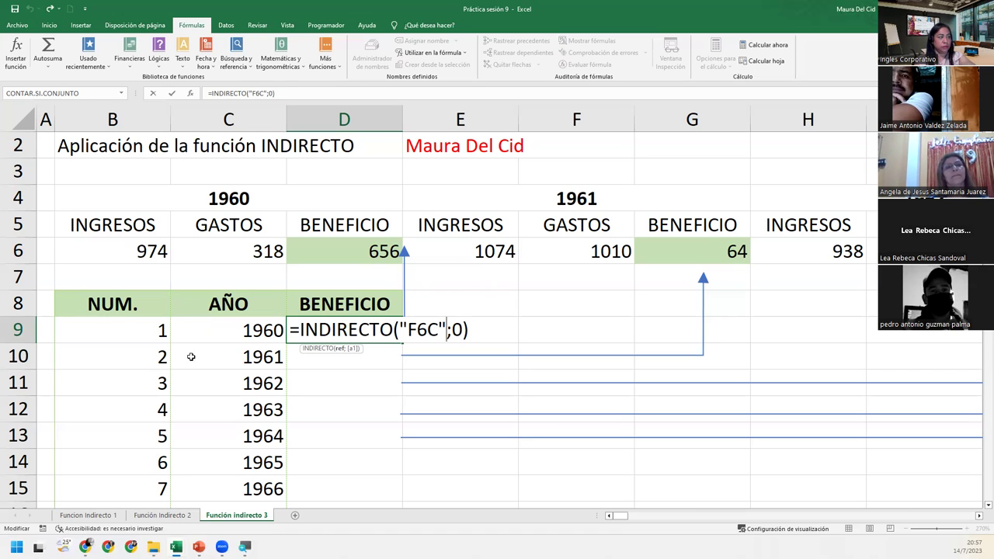
pyautogui.click(133, 329)
pyautogui.click(348, 330)
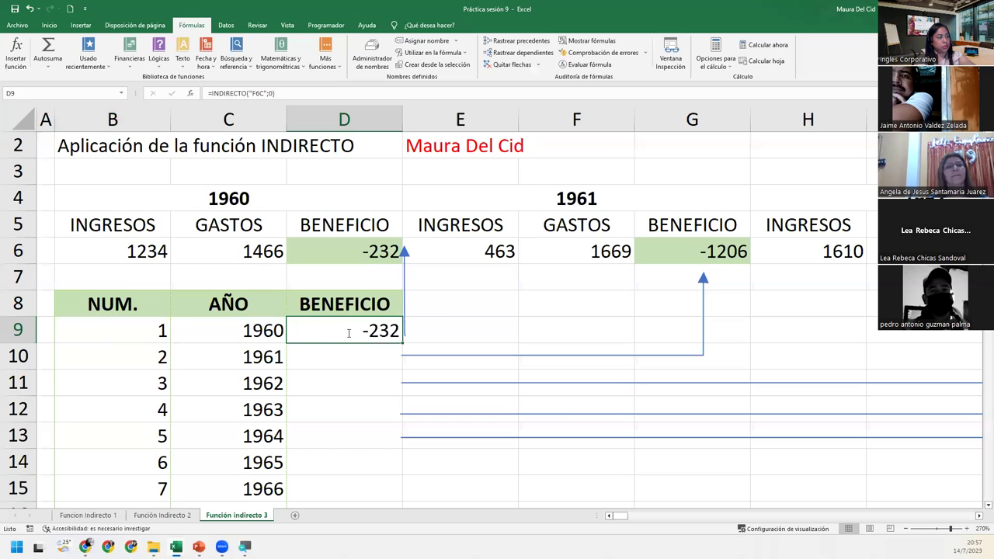
pyautogui.doubleClick(348, 330)
pyautogui.click(453, 331)
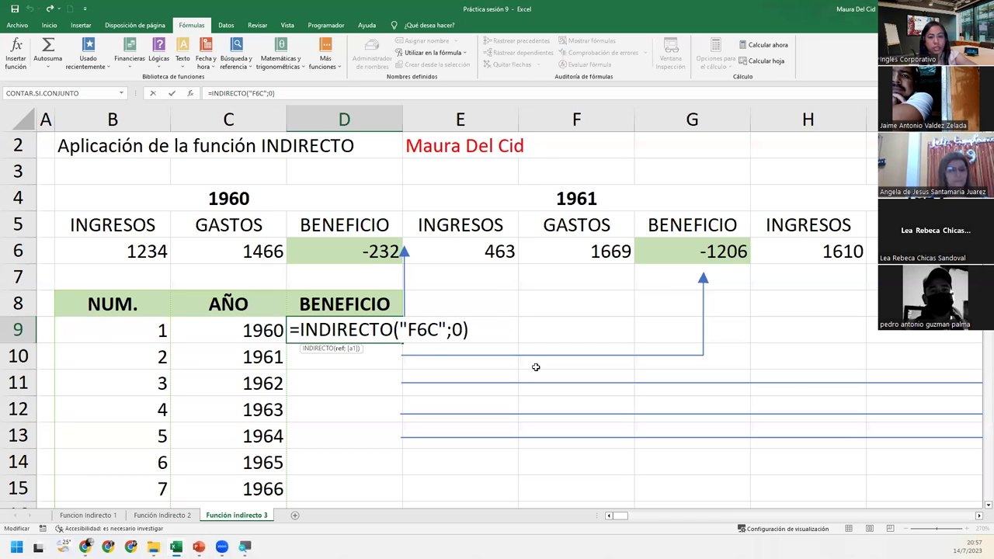
pyautogui.write('&')
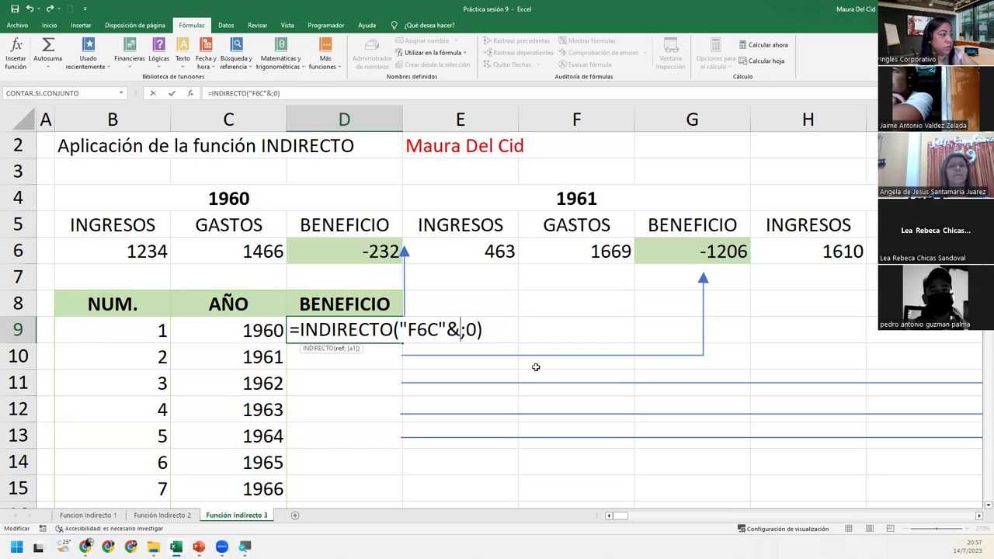
pyautogui.click(160, 334)
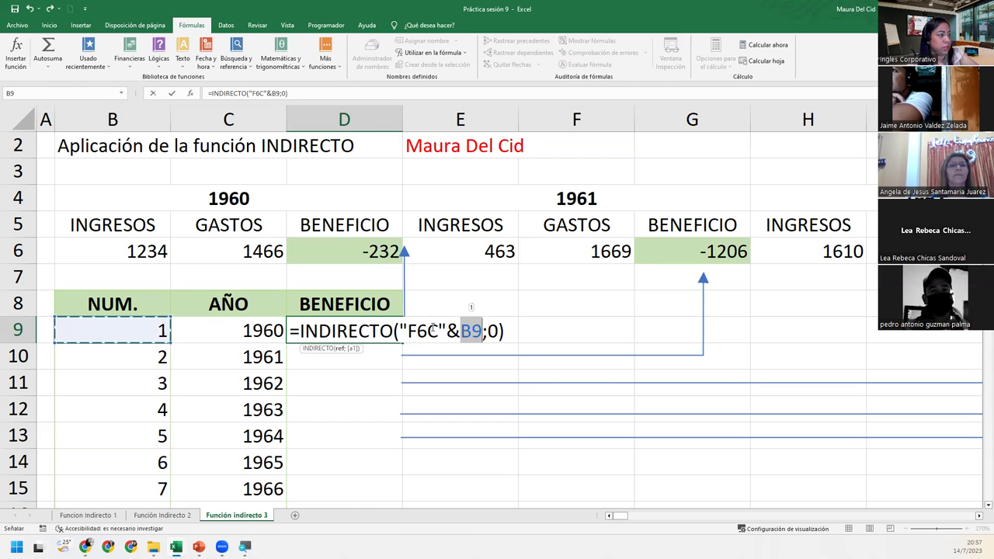
pyautogui.click(483, 330)
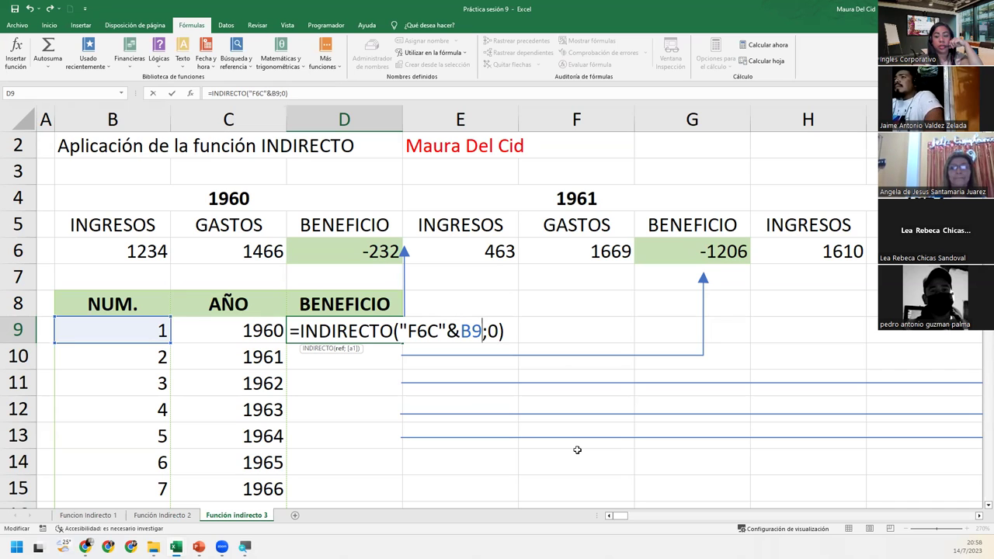
# Append *3 after B9 in D9's formula, then delete the whole &B9*3 part
pyautogui.write('*')
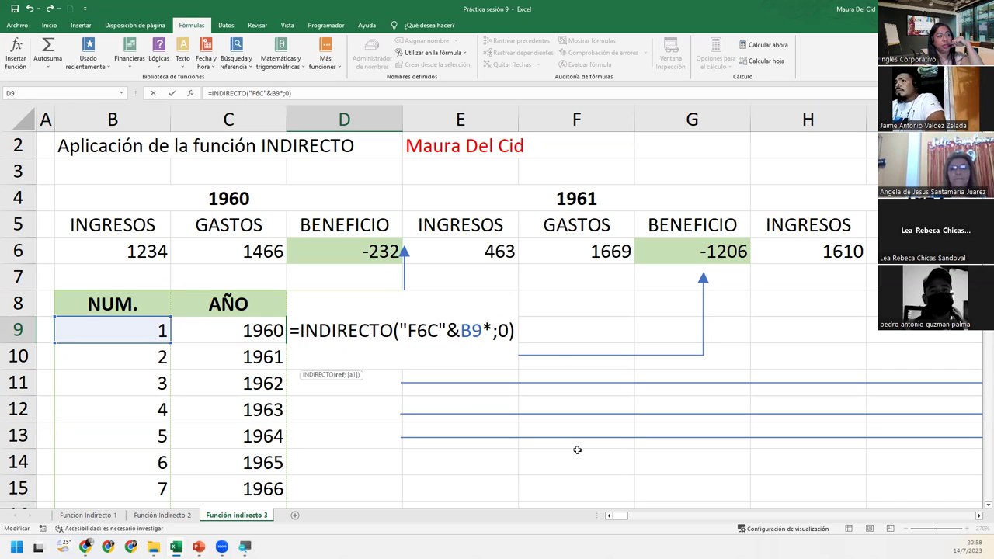
pyautogui.write('3')
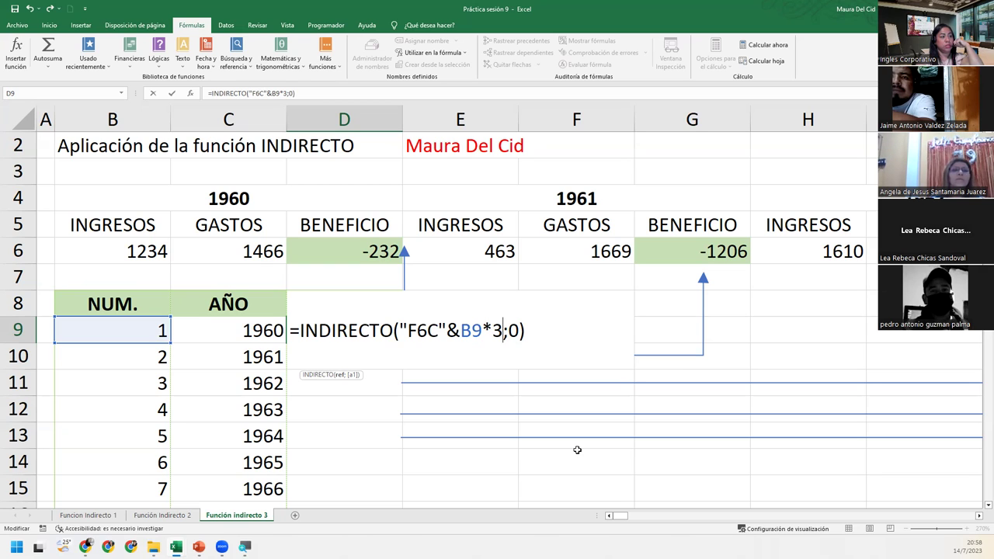
pyautogui.moveTo(503, 331); pyautogui.dragTo(449, 331)
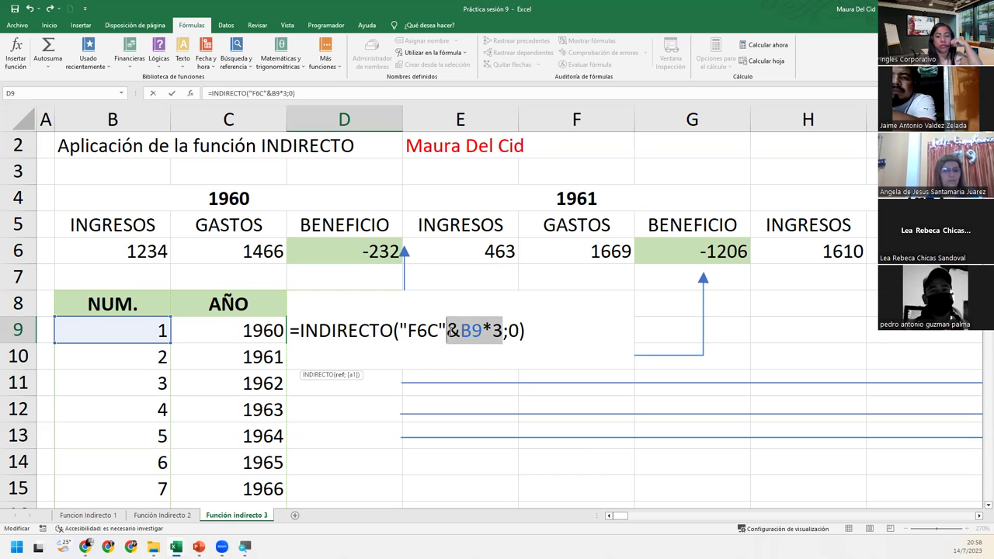
pyautogui.press('BackSpace')
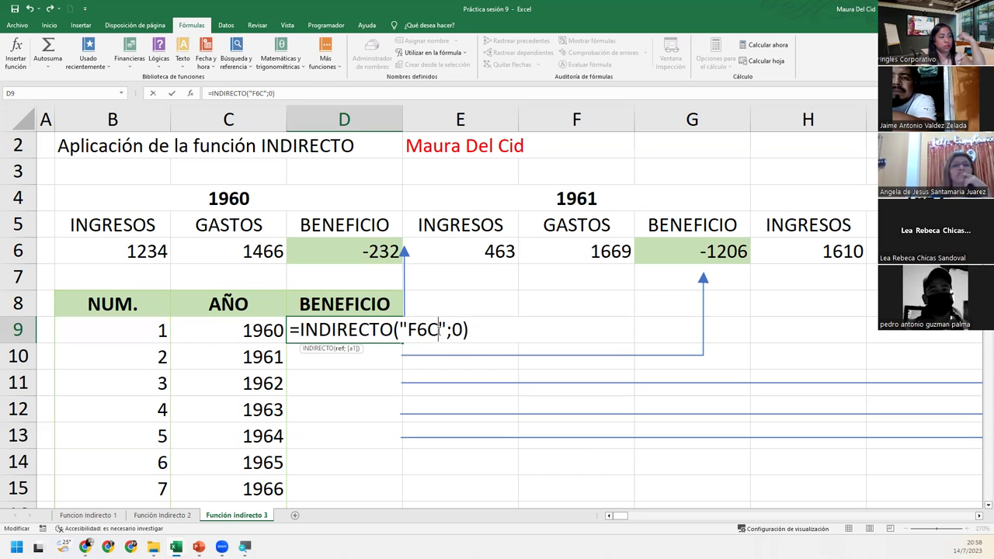
# Commit D9 as F6C1 and enter 6 in cell A6
pyautogui.write('1')
pyautogui.press('Return')
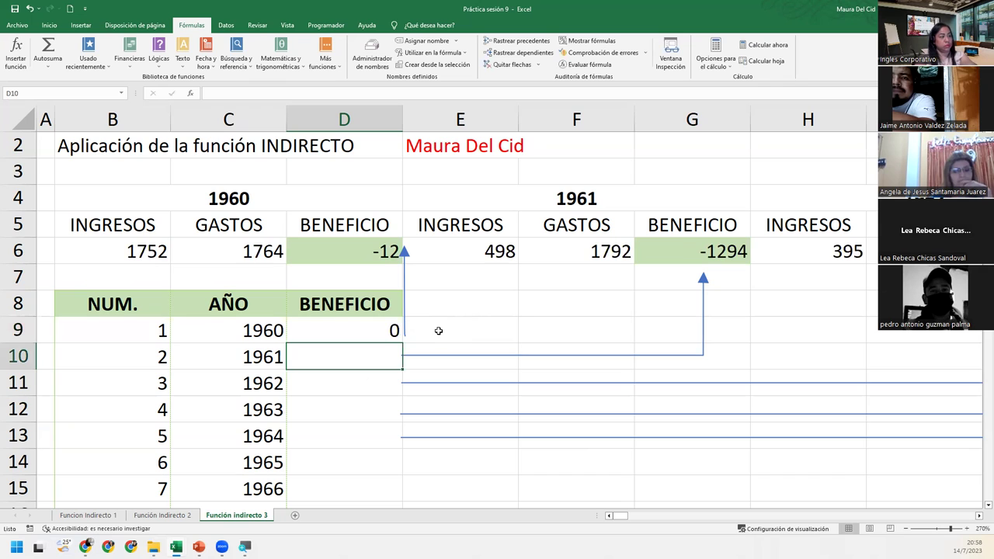
pyautogui.click(371, 330)
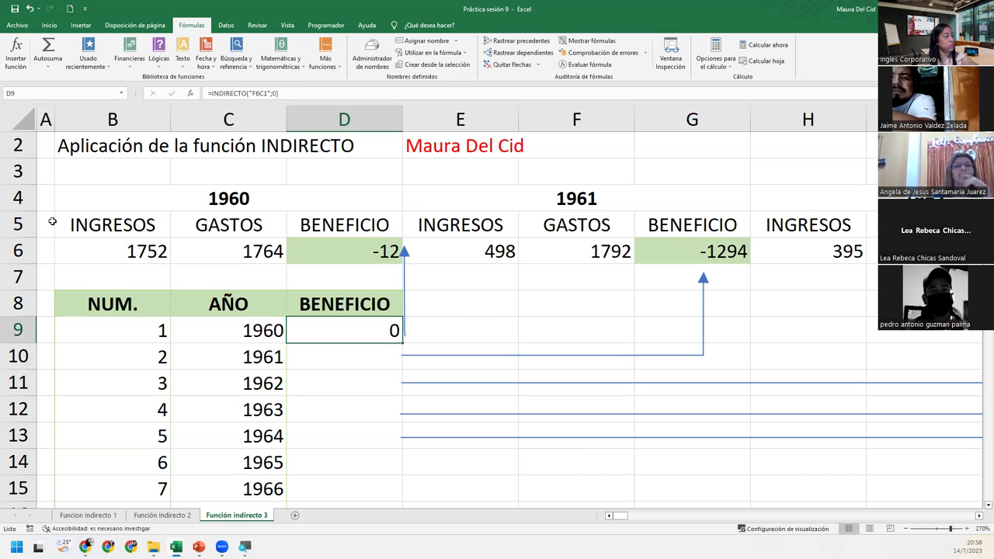
pyautogui.click(45, 250)
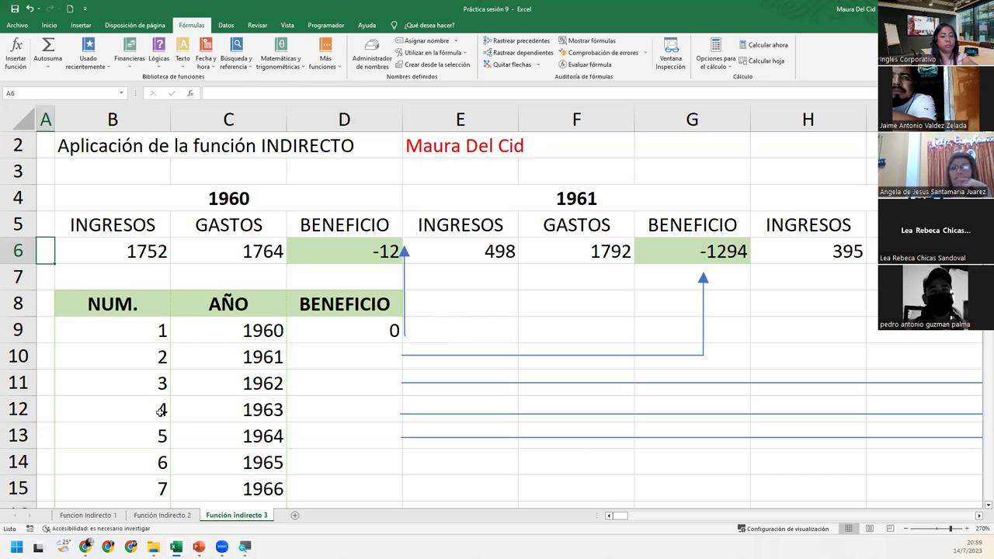
pyautogui.write('6')
pyautogui.press('Return')
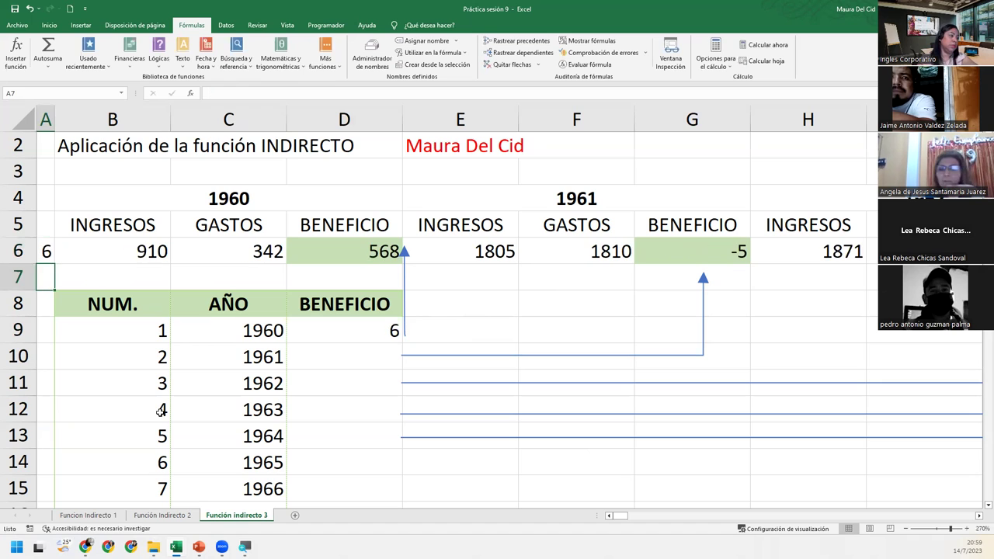
pyautogui.click(341, 328)
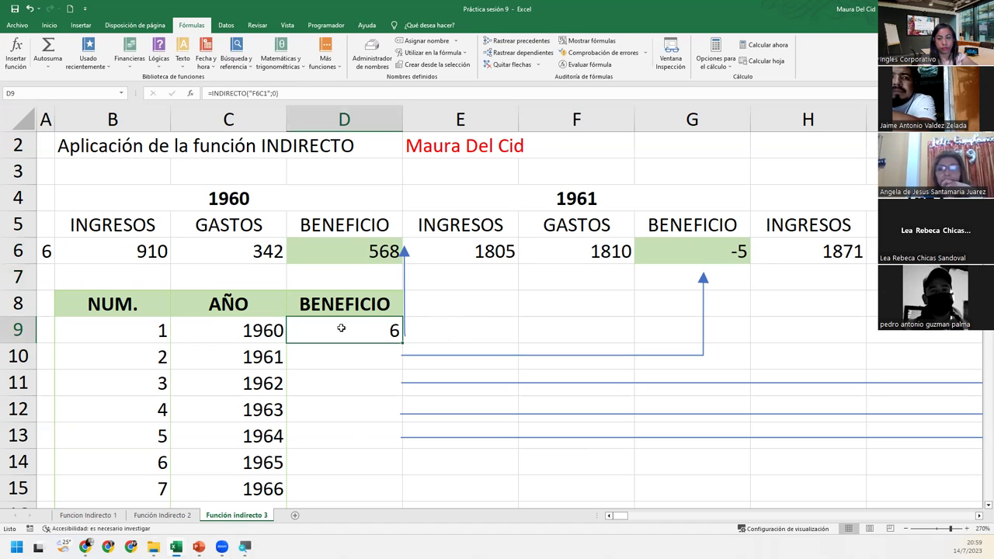
pyautogui.click(44, 243)
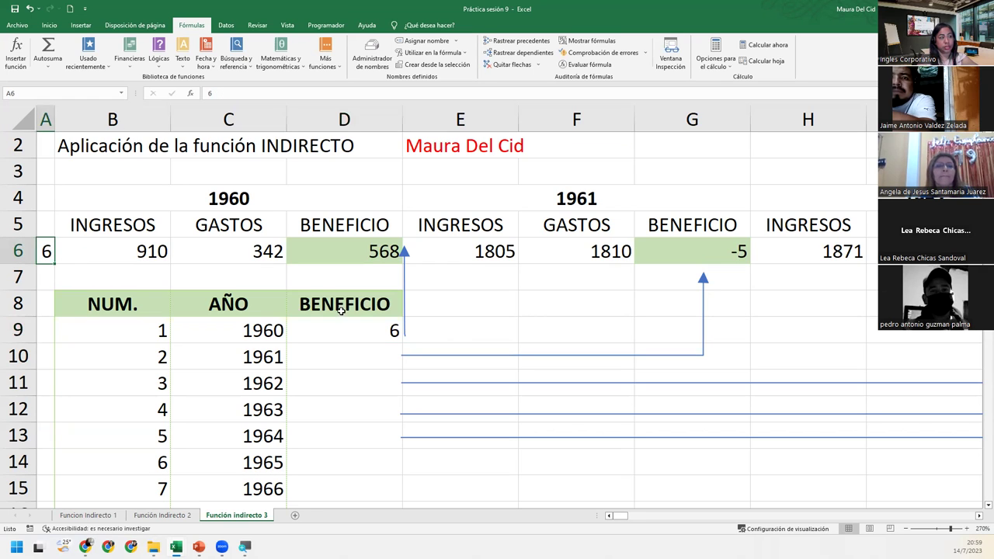
# Delete the 1 after F6C in D9's formula and begin inserting &B9 in its place
pyautogui.doubleClick(369, 328)
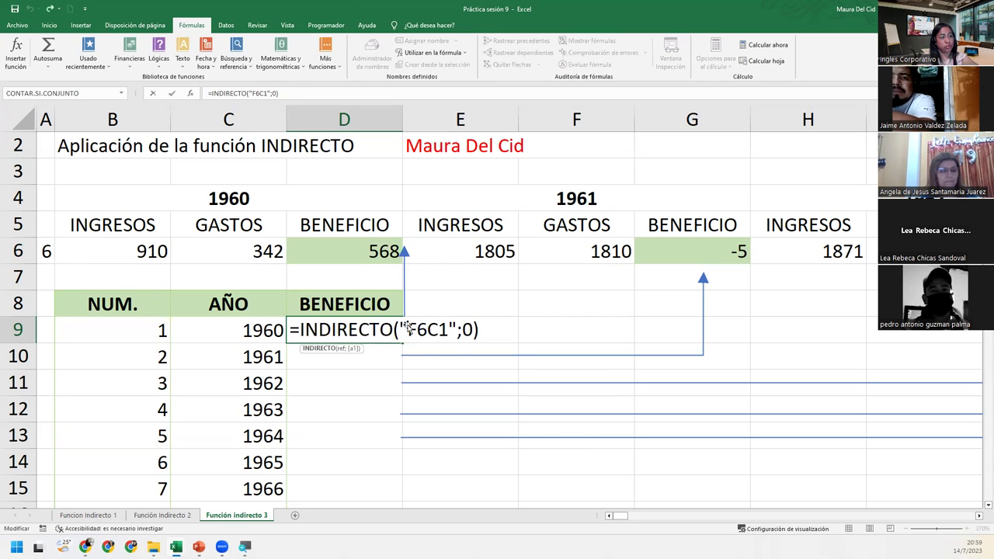
pyautogui.moveTo(407, 330); pyautogui.dragTo(450, 330)
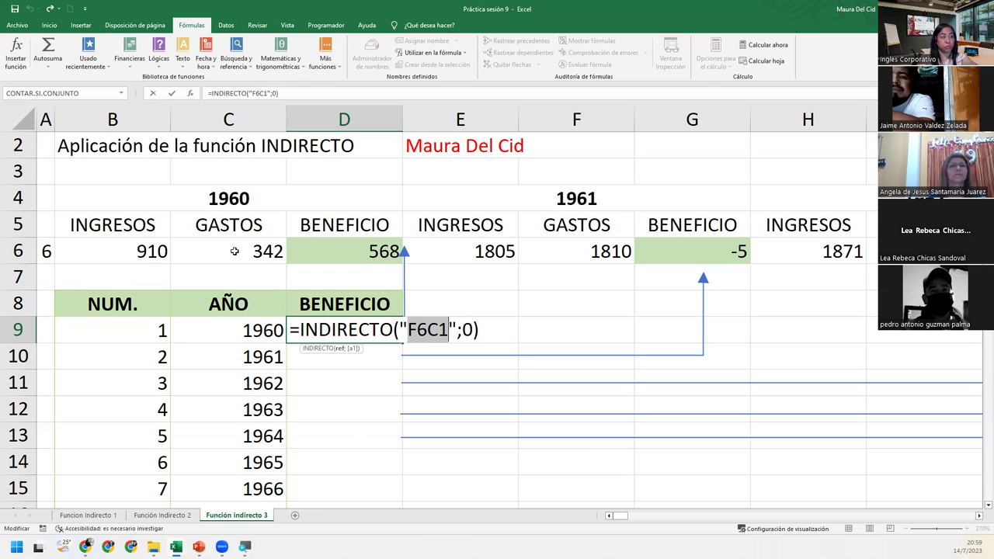
pyautogui.click(446, 329)
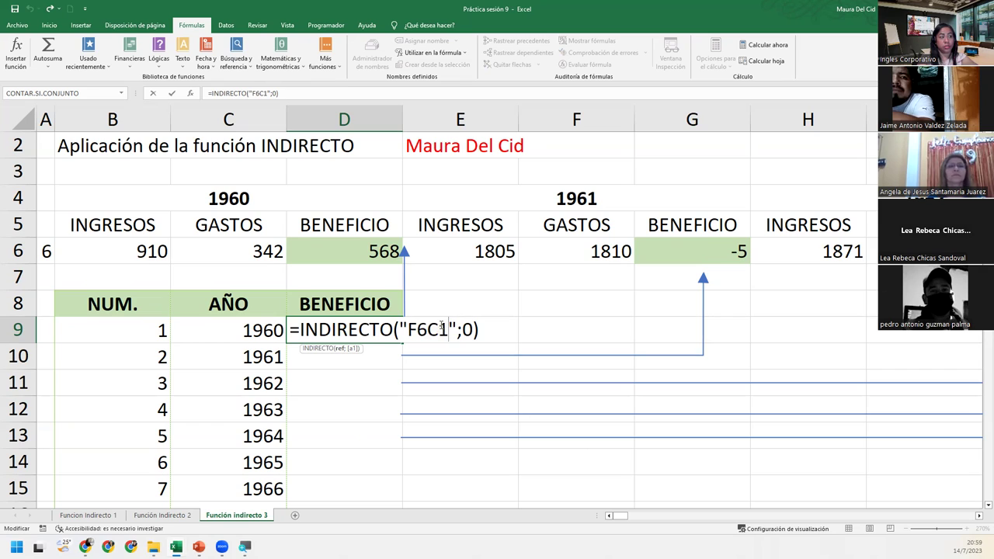
pyautogui.moveTo(449, 329); pyautogui.dragTo(444, 329)
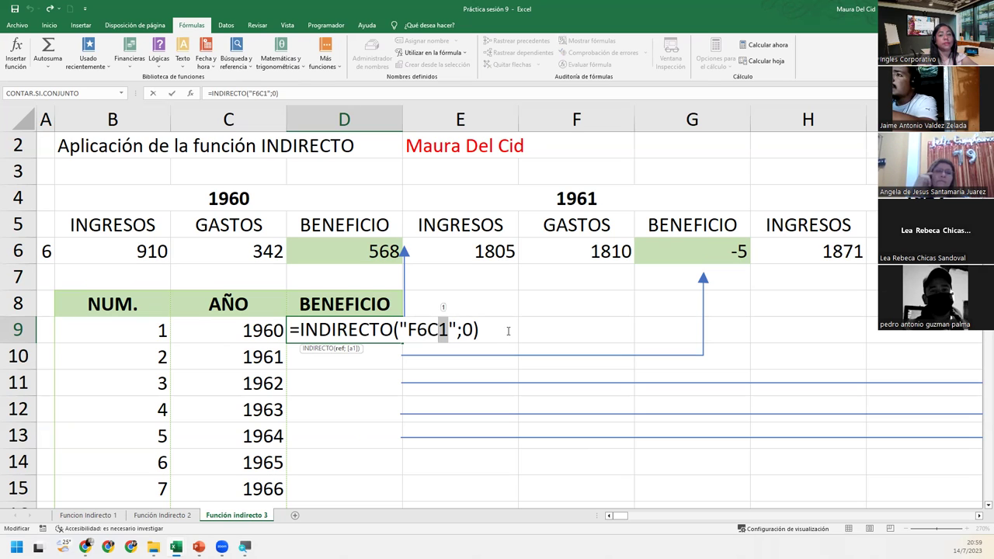
pyautogui.click(467, 330)
pyautogui.press('Left')
pyautogui.press('Left')
pyautogui.press('Left')
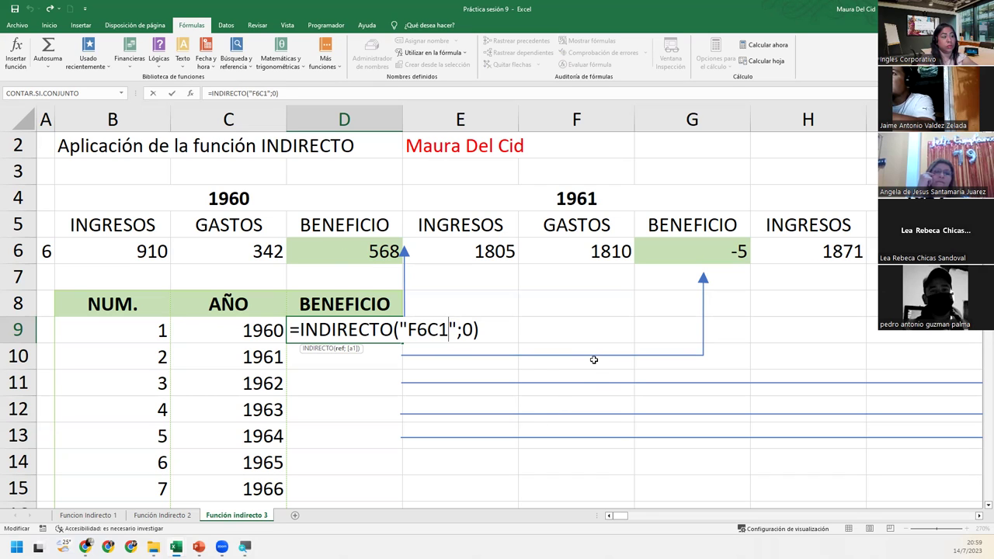
pyautogui.press('BackSpace')
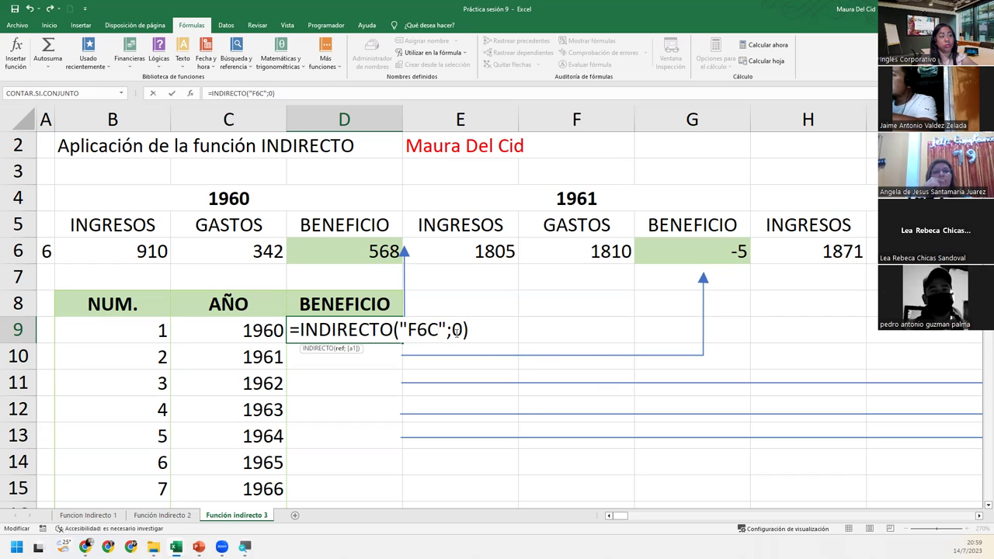
pyautogui.press('Right')
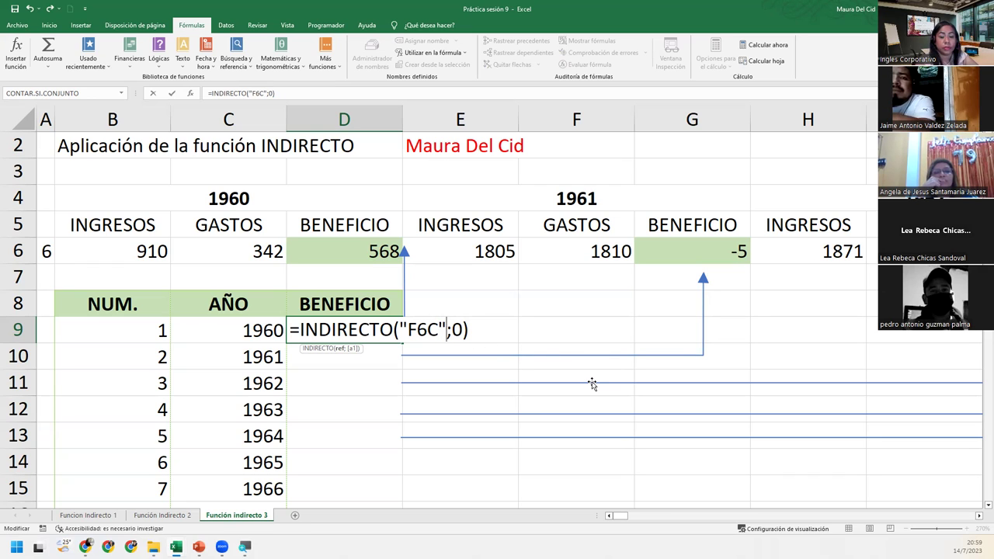
pyautogui.write('&')
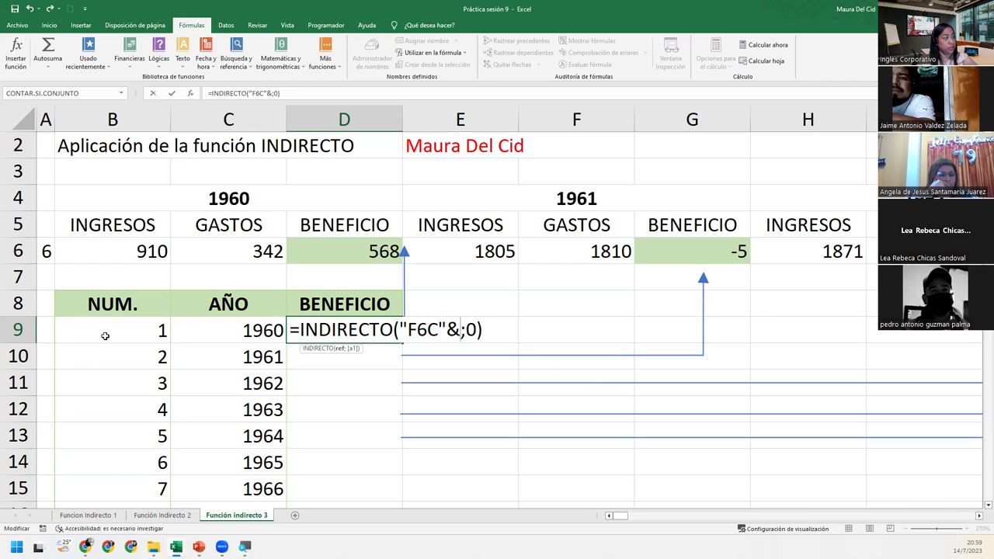
pyautogui.click(105, 336)
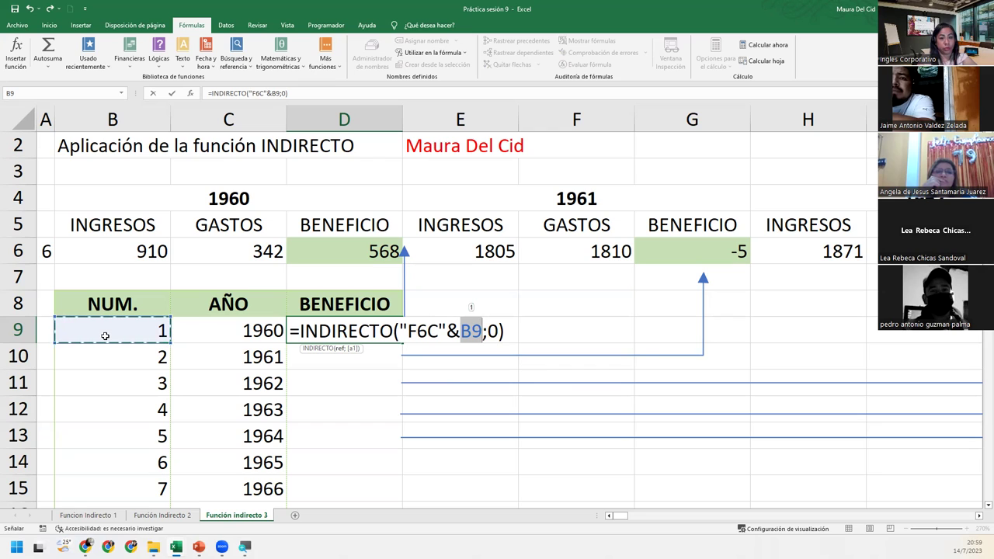
pyautogui.press('Return')
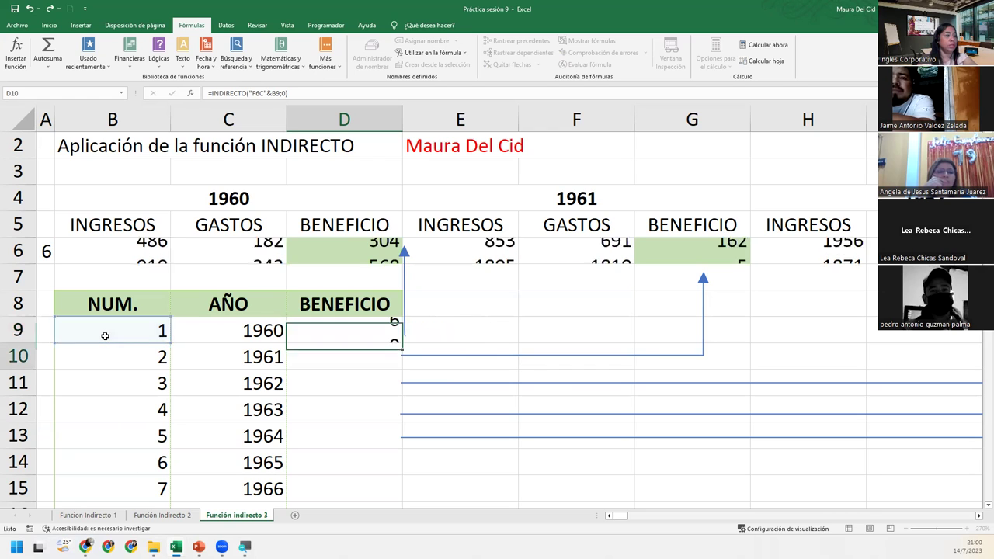
pyautogui.click(379, 332)
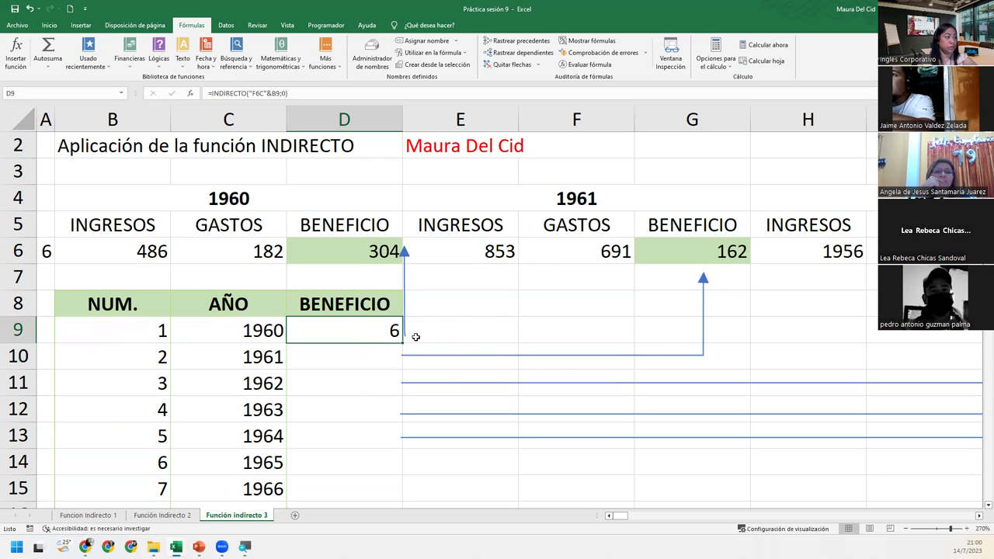
pyautogui.moveTo(402, 344); pyautogui.dragTo(400, 475)
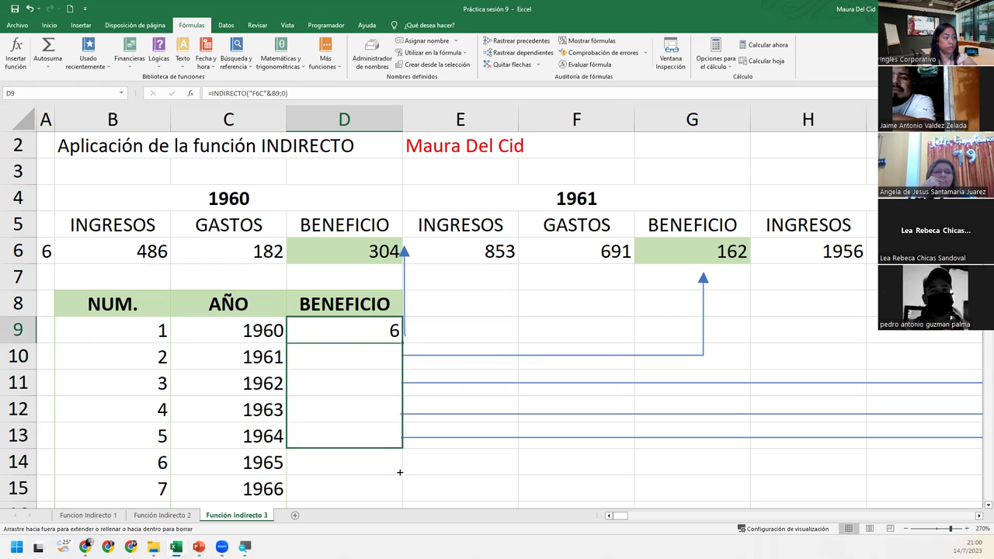
pyautogui.click(340, 359)
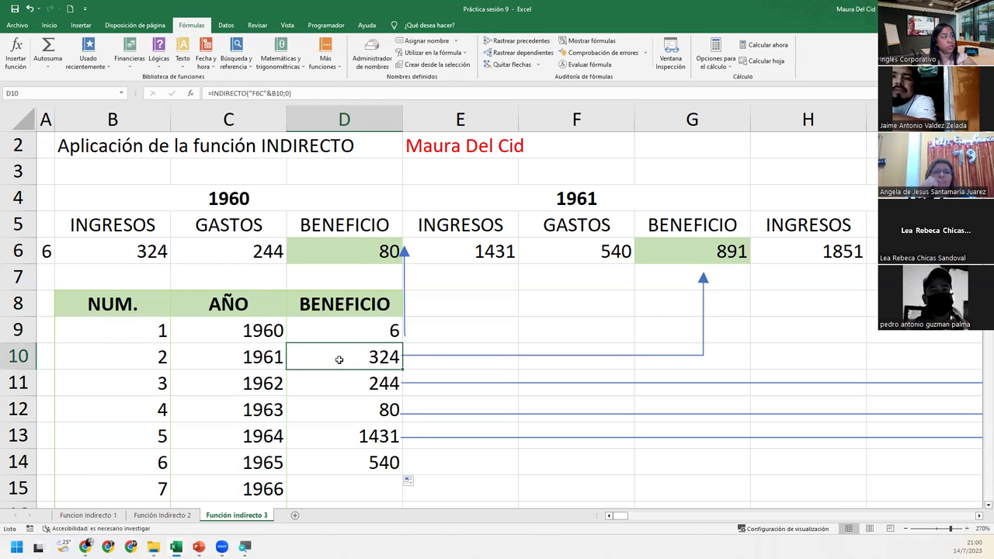
pyautogui.click(340, 383)
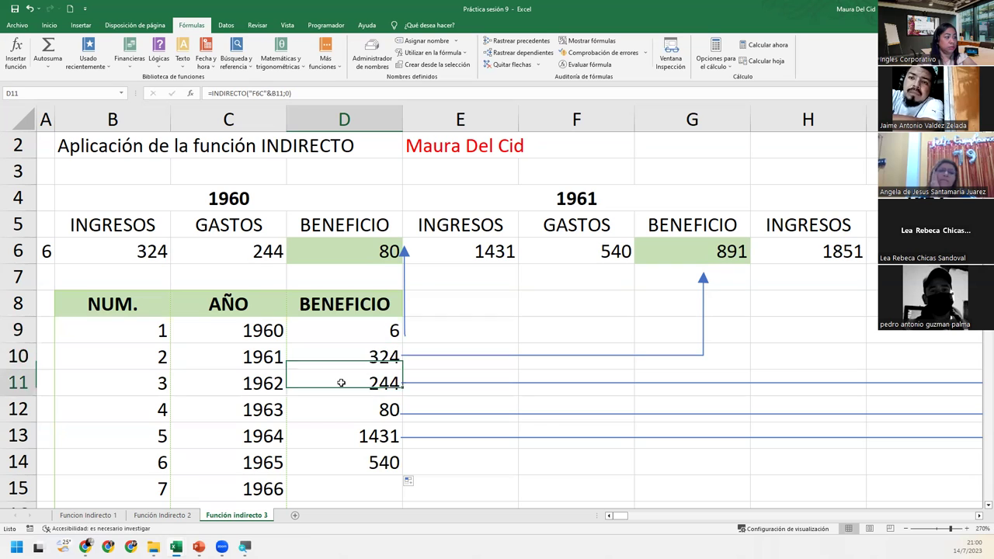
pyautogui.click(343, 411)
pyautogui.click(344, 435)
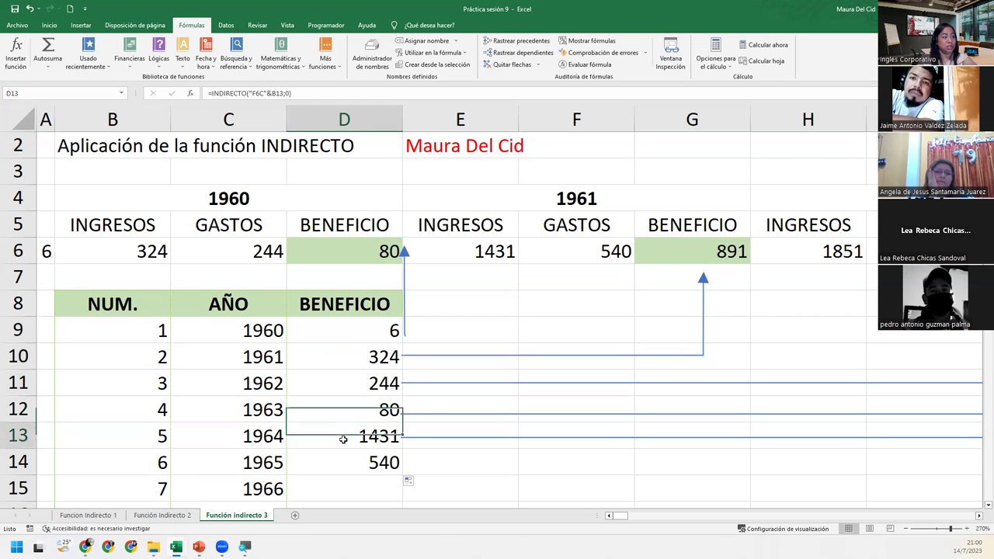
pyautogui.moveTo(349, 471); pyautogui.dragTo(341, 351)
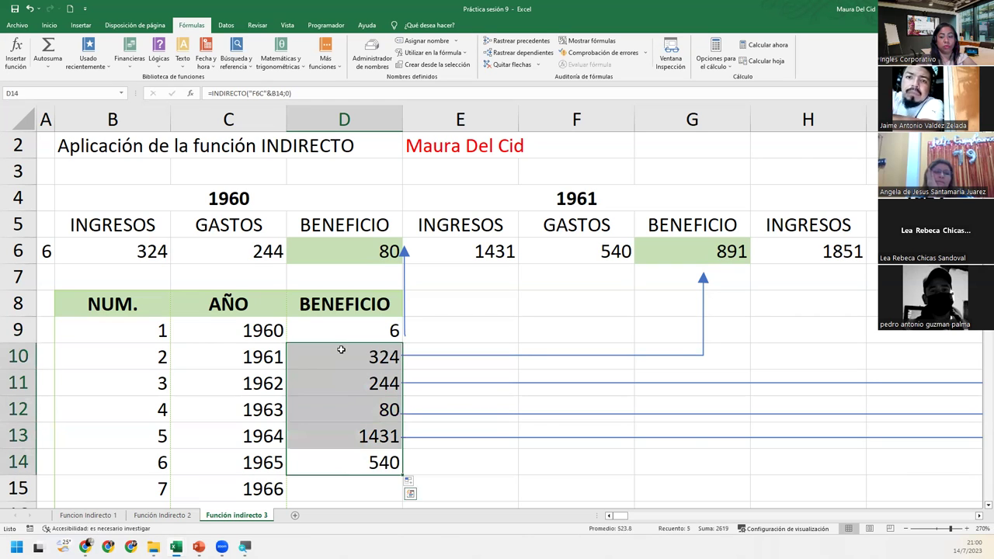
pyautogui.press('Delete')
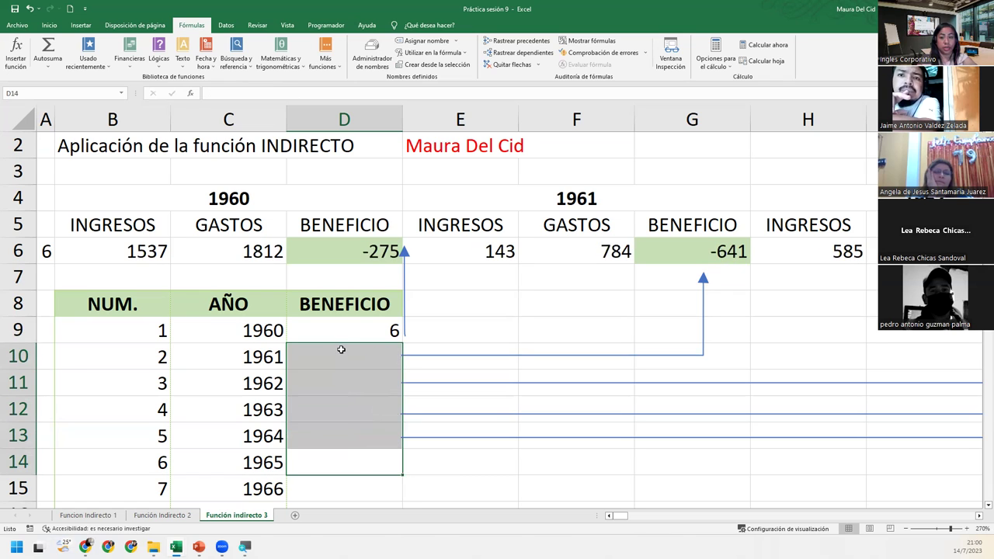
# Change D9's formula to =INDIRECTO("F6C"&B9*3;0) so it returns 232, the 1960 Gastos
pyautogui.doubleClick(370, 334)
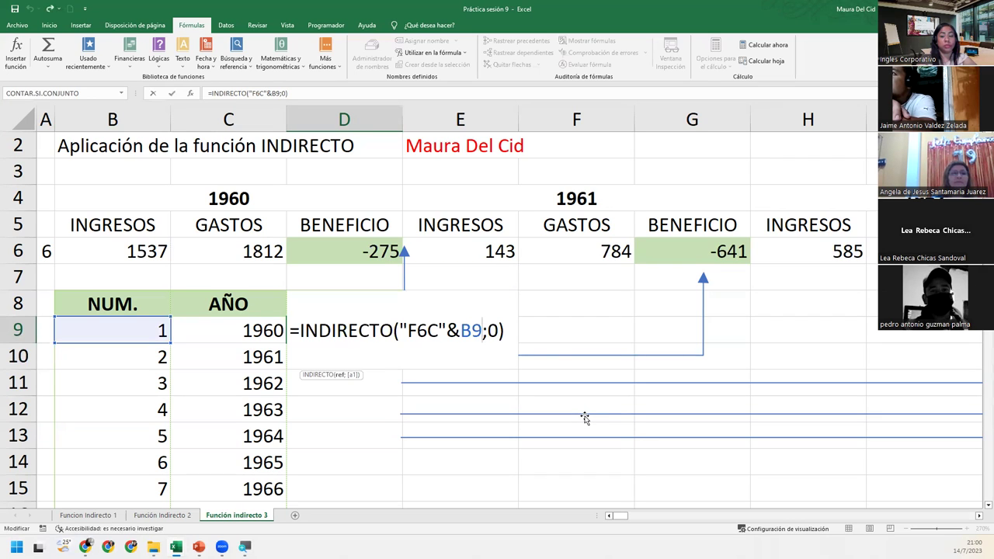
pyautogui.write('*')
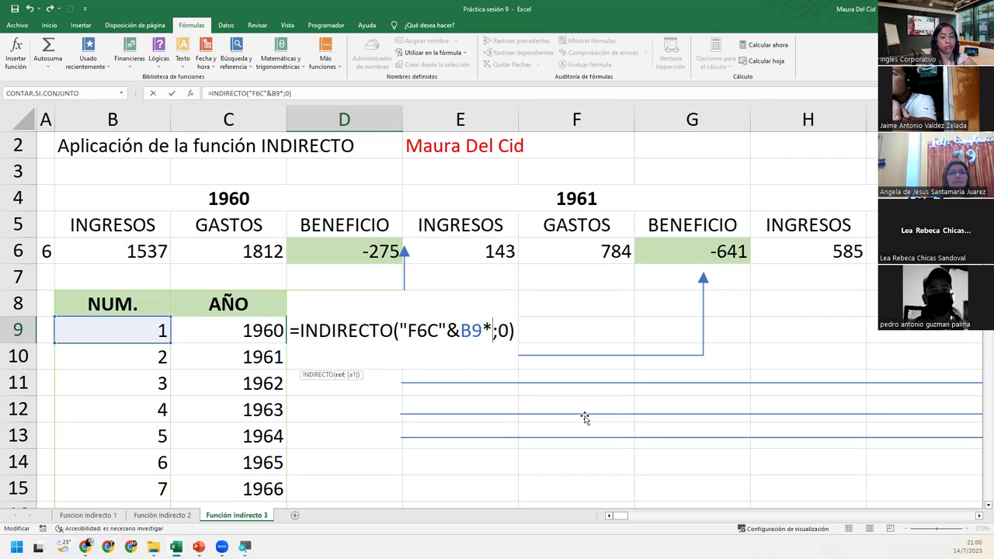
pyautogui.press('Return')
pyautogui.press('Return')
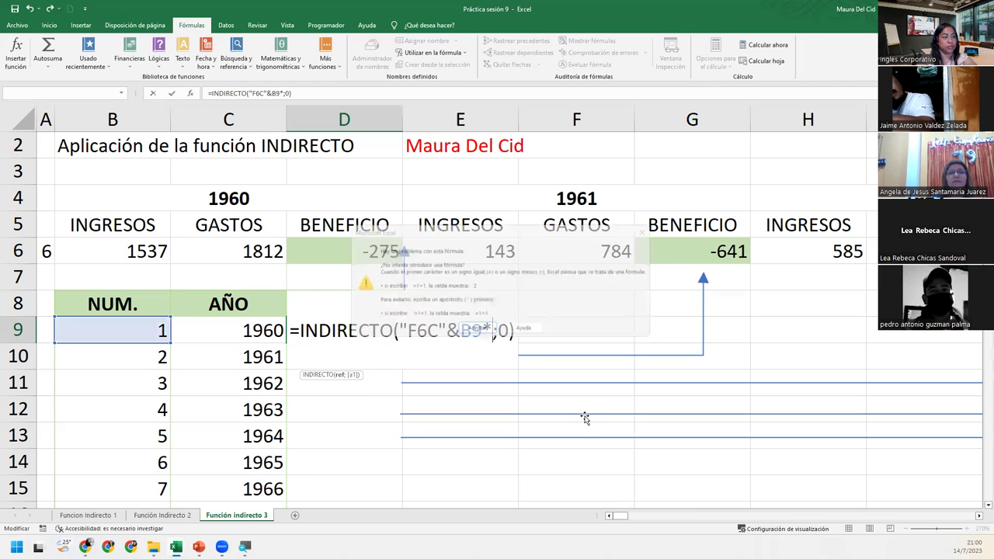
pyautogui.write('3')
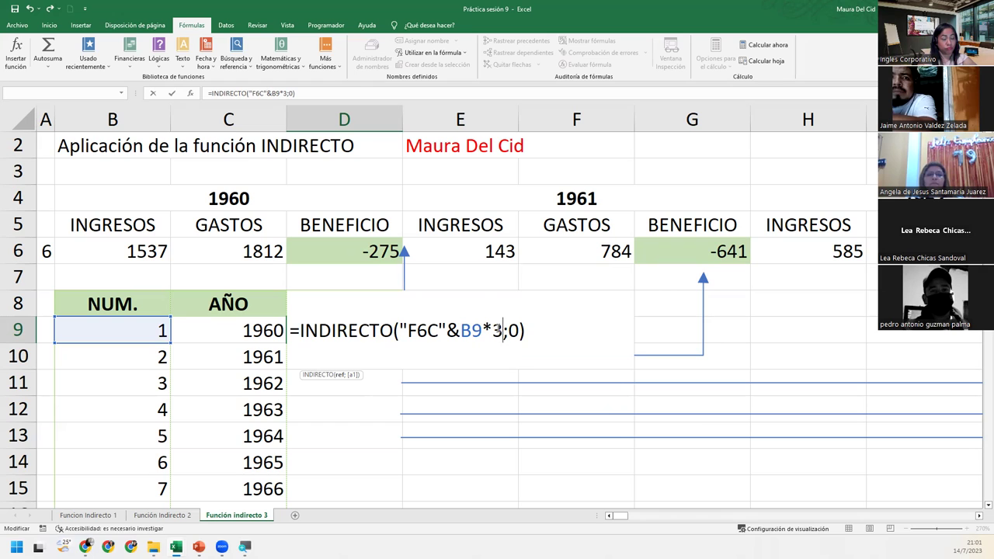
pyautogui.click(567, 328)
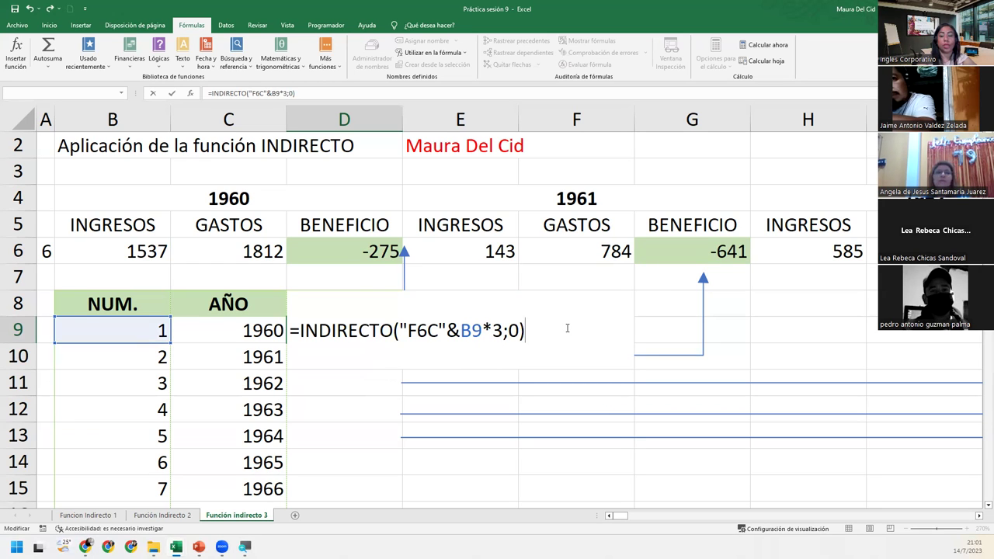
pyautogui.press('Return')
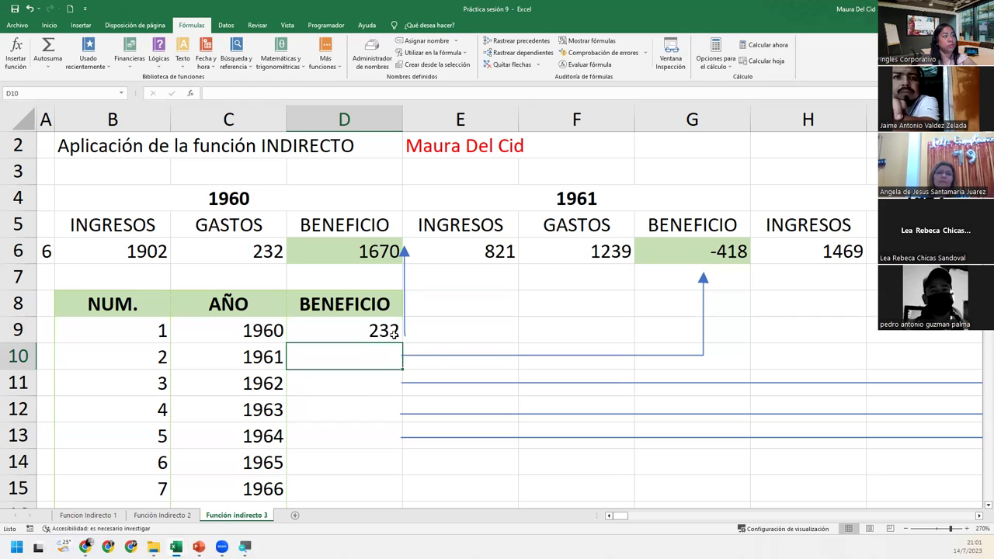
# Fill D9's B9*3 formula down to D13 and compare D10's copied formula with D9's
pyautogui.click(381, 332)
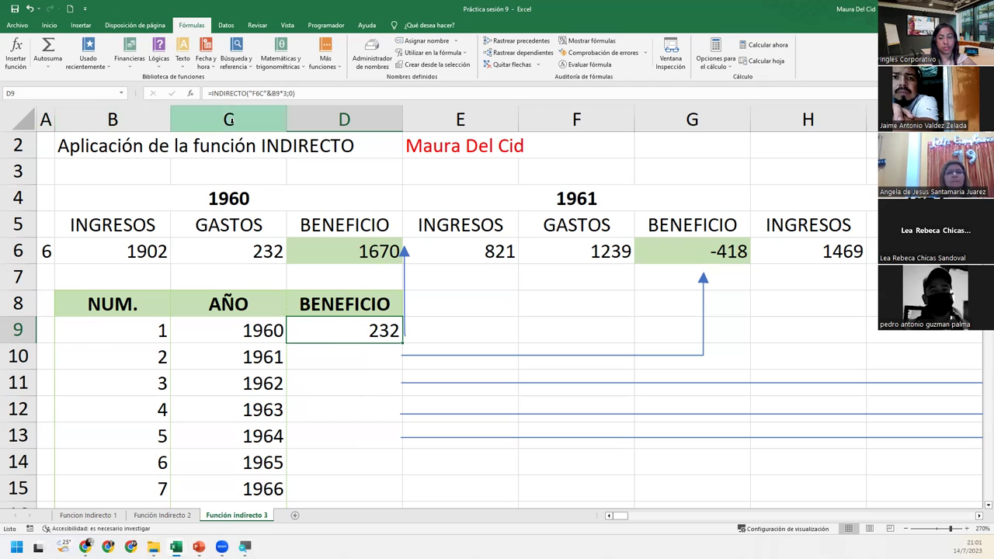
pyautogui.moveTo(404, 345); pyautogui.dragTo(404, 445)
pyautogui.click(369, 345)
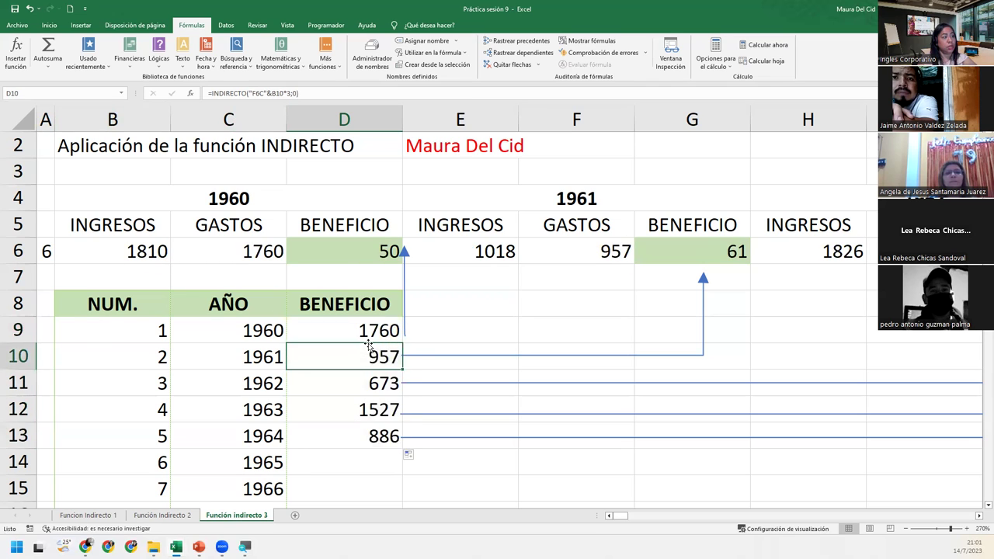
pyautogui.click(332, 330)
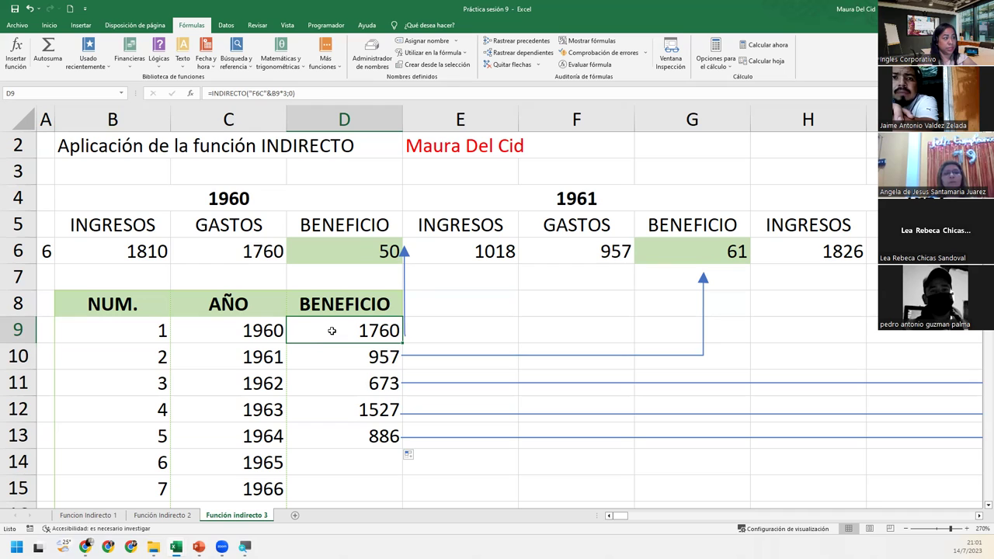
pyautogui.click(348, 366)
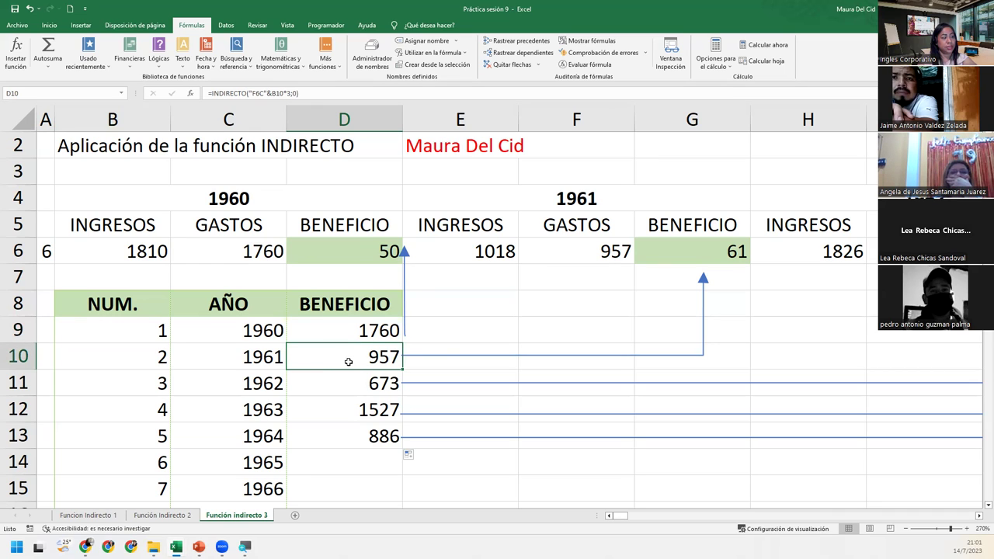
# Check which cell D11's formula references, then clear D10:D13 so only D9 keeps the formula
pyautogui.doubleClick(352, 379)
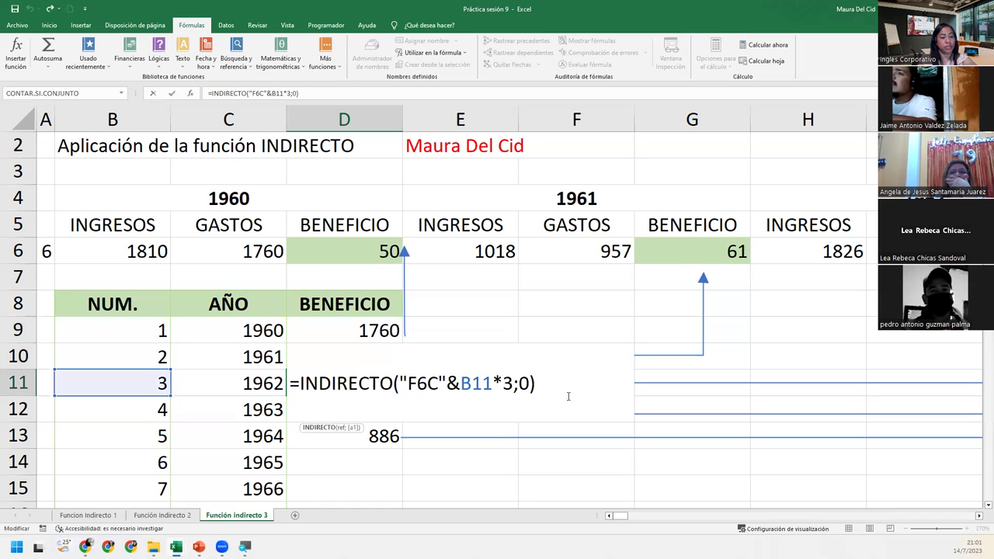
pyautogui.press('Return')
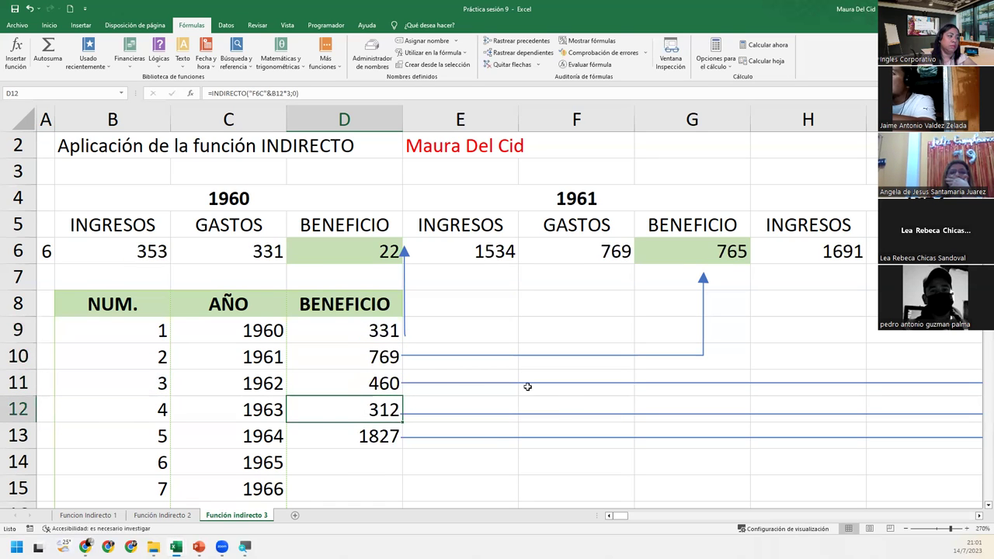
pyautogui.moveTo(351, 353); pyautogui.dragTo(362, 443)
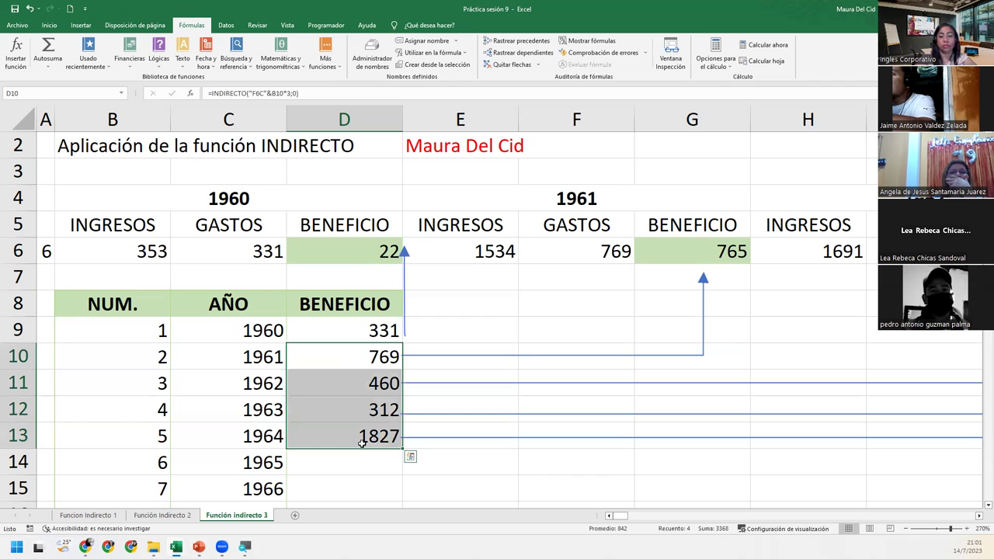
pyautogui.press('Delete')
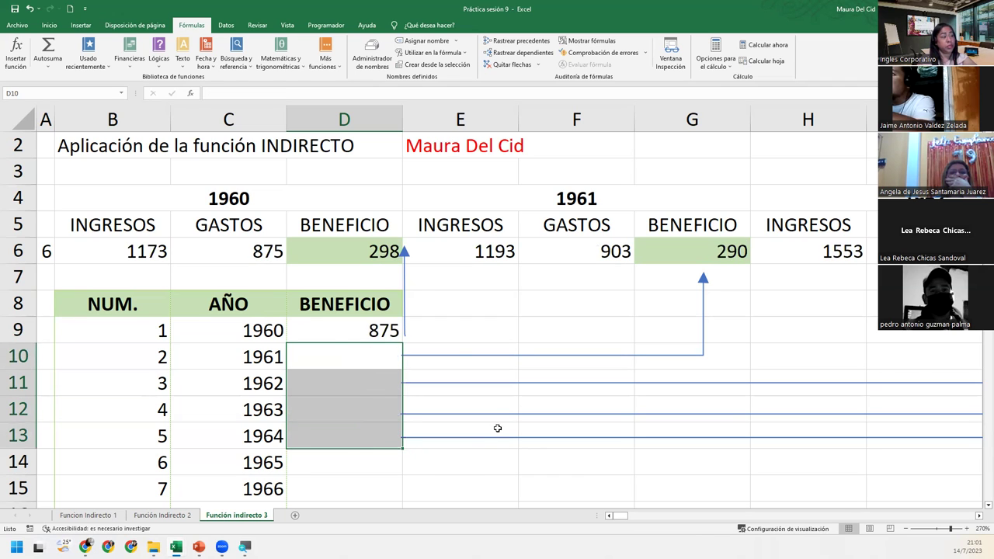
# Add +1 after B9*3 in D9's formula so it returns 698, the 1960 Beneficio
pyautogui.doubleClick(337, 334)
pyautogui.doubleClick(337, 334)
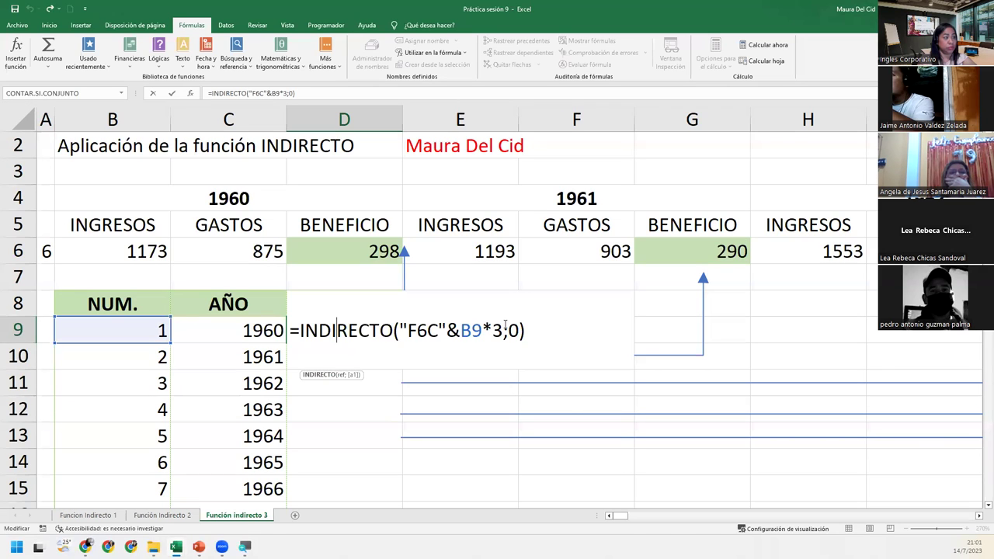
pyautogui.click(504, 330)
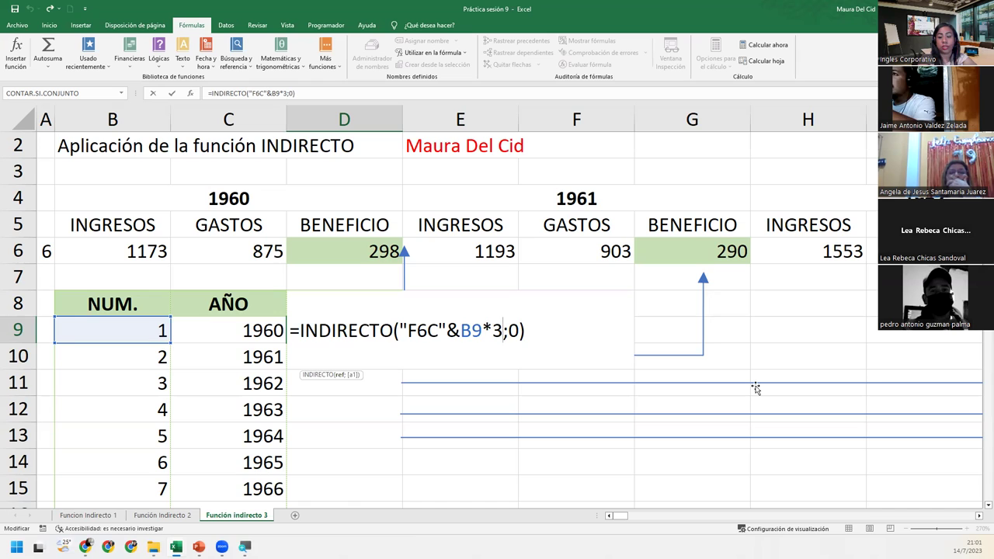
pyautogui.write('+1')
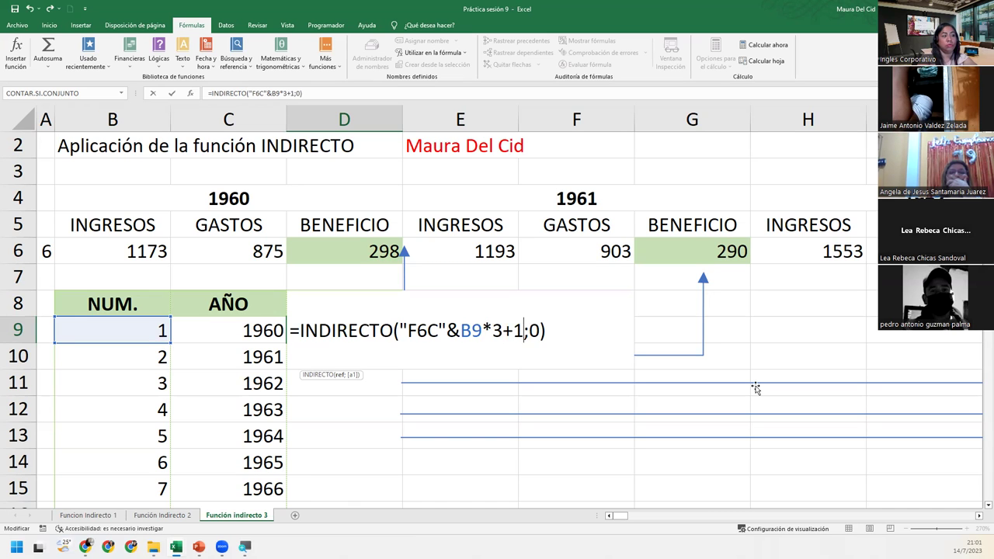
pyautogui.press('Return')
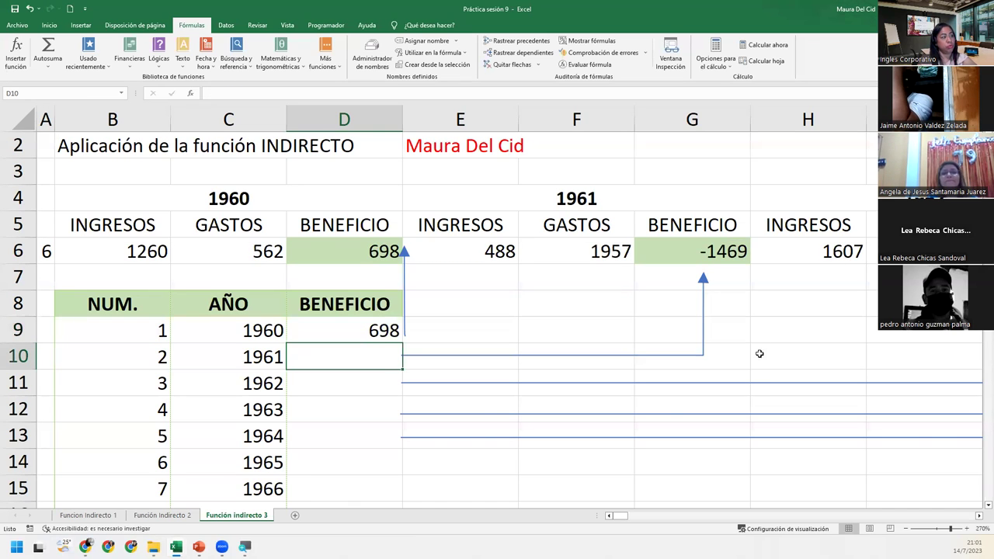
# Copy the corrected D9 formula down to row 15 and check the copies in D10 and D11
pyautogui.click(365, 331)
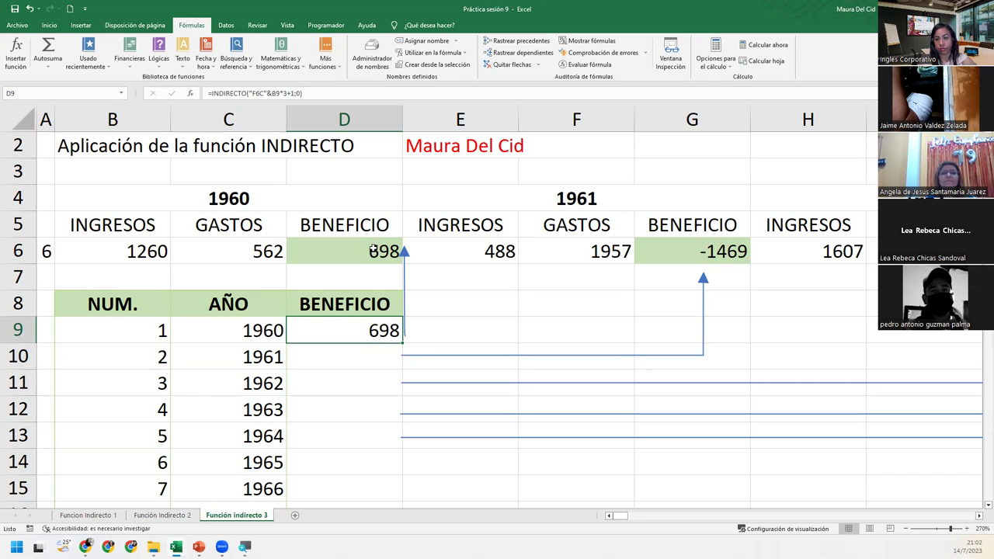
pyautogui.moveTo(402, 342); pyautogui.dragTo(401, 497)
pyautogui.click(379, 354)
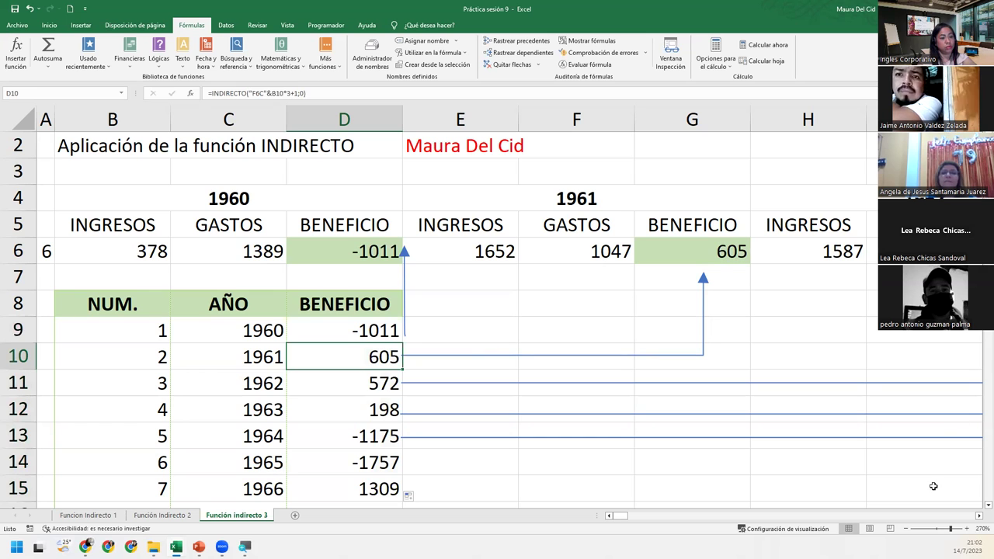
pyautogui.click(905, 529)
pyautogui.click(906, 529)
pyautogui.click(906, 529)
pyautogui.click(906, 529)
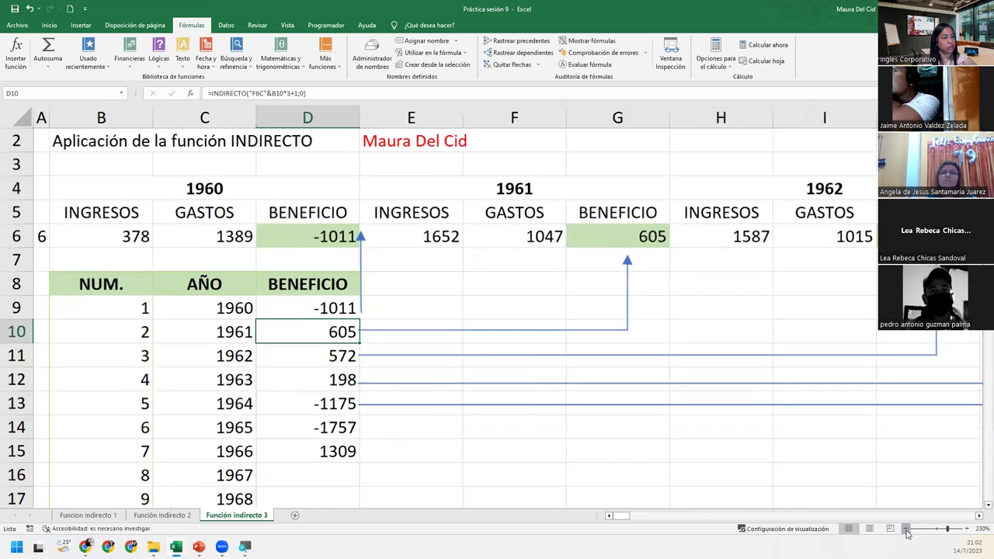
pyautogui.click(905, 529)
# Clear the trial copies from D10:D16, leaving the formula only in D9
pyautogui.click(905, 529)
pyautogui.click(289, 348)
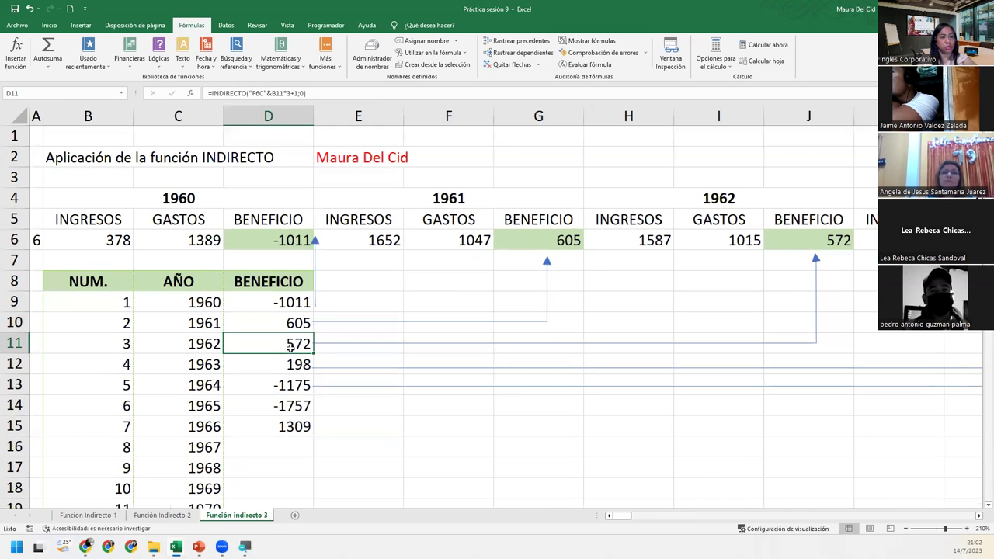
pyautogui.click(905, 529)
pyautogui.click(906, 529)
pyautogui.click(905, 529)
pyautogui.click(906, 529)
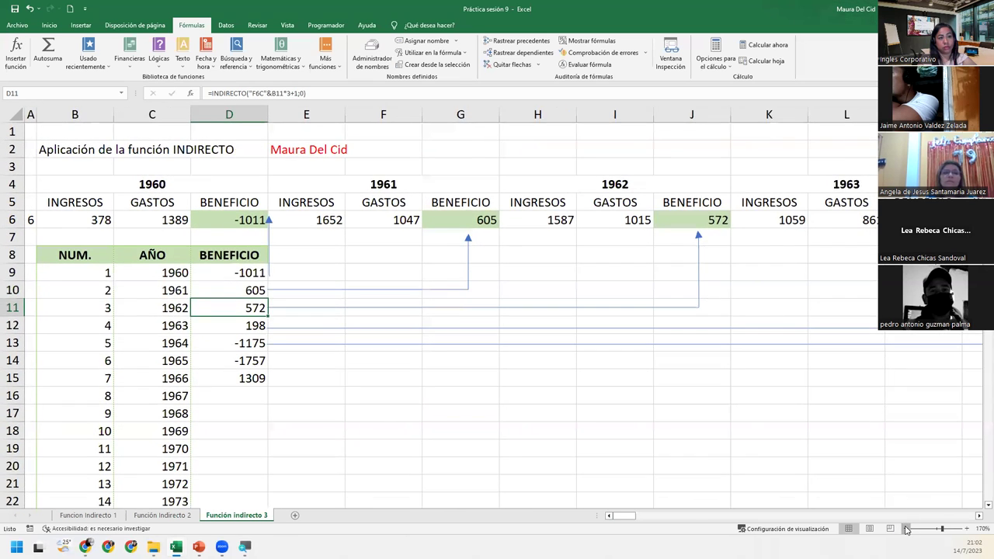
pyautogui.click(906, 529)
pyautogui.moveTo(206, 281); pyautogui.dragTo(209, 296)
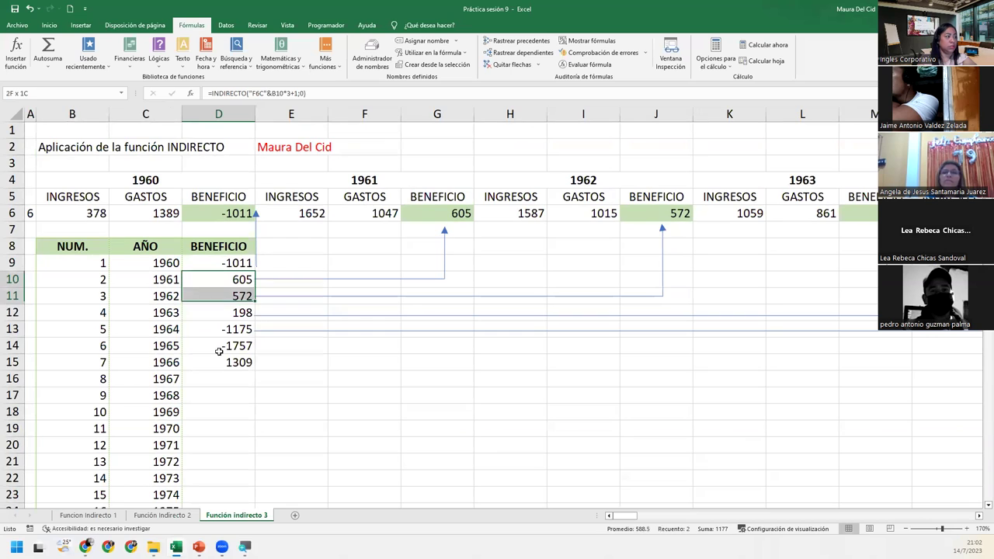
pyautogui.moveTo(219, 352); pyautogui.dragTo(226, 377)
pyautogui.press('Delete')
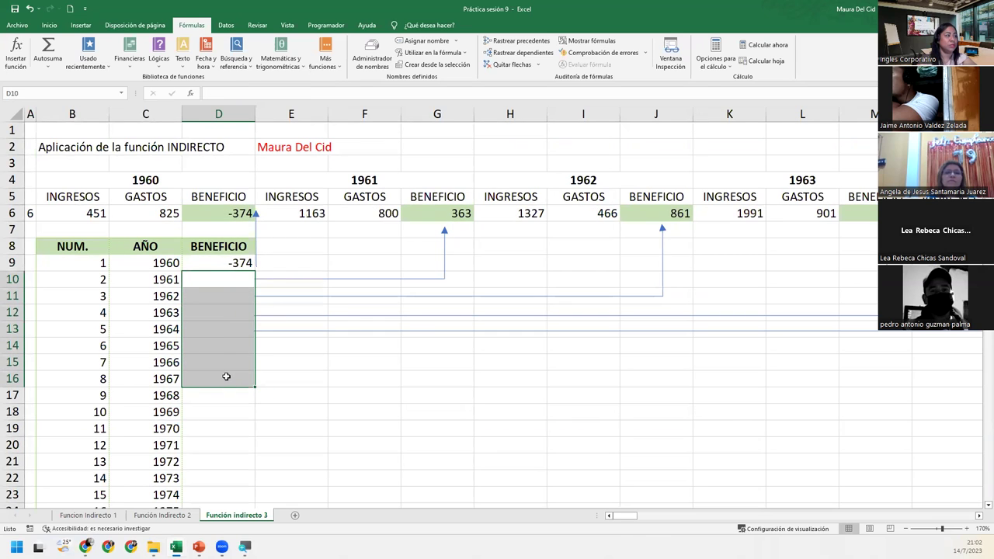
# Fill D9's formula down the whole BENEFICIO column, giving each year's profit such as -198 for 1962
pyautogui.click(250, 262)
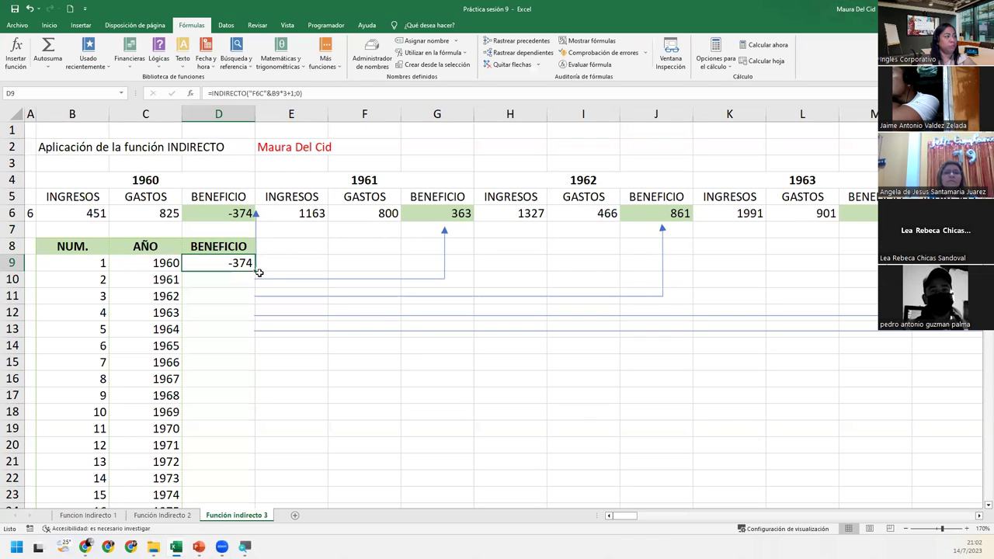
pyautogui.doubleClick(253, 270)
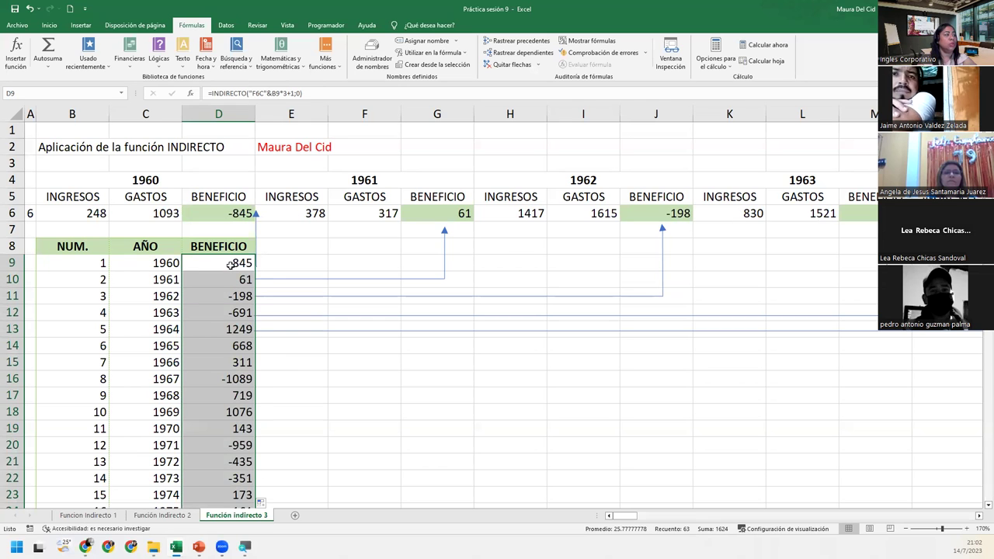
pyautogui.click(231, 264)
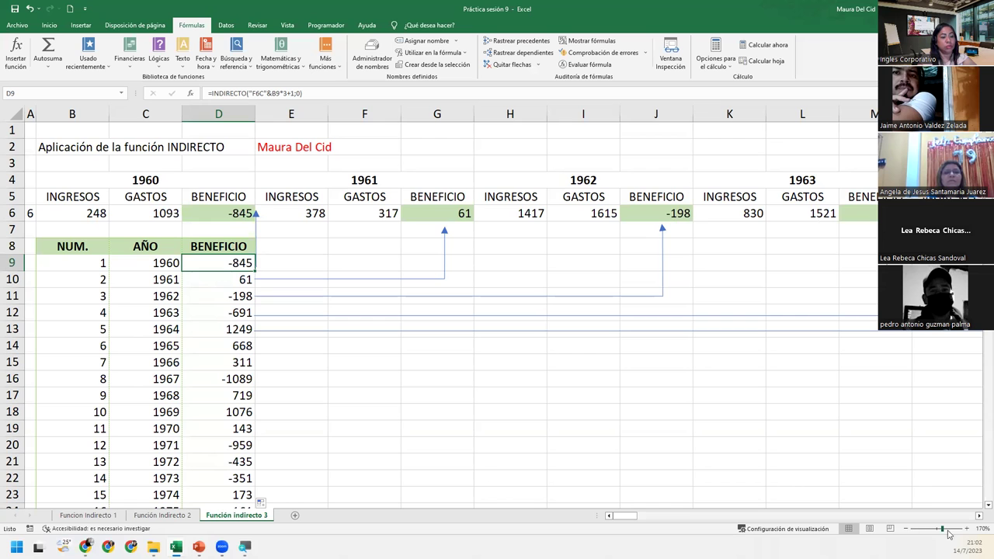
pyautogui.click(966, 529)
pyautogui.click(967, 529)
pyautogui.click(966, 529)
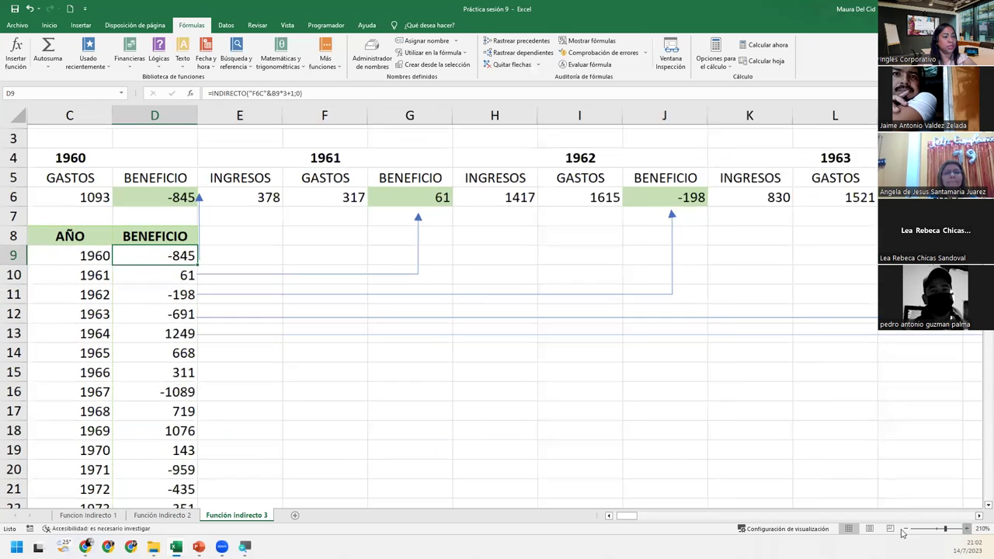
pyautogui.click(966, 528)
pyautogui.moveTo(626, 515); pyautogui.dragTo(618, 516)
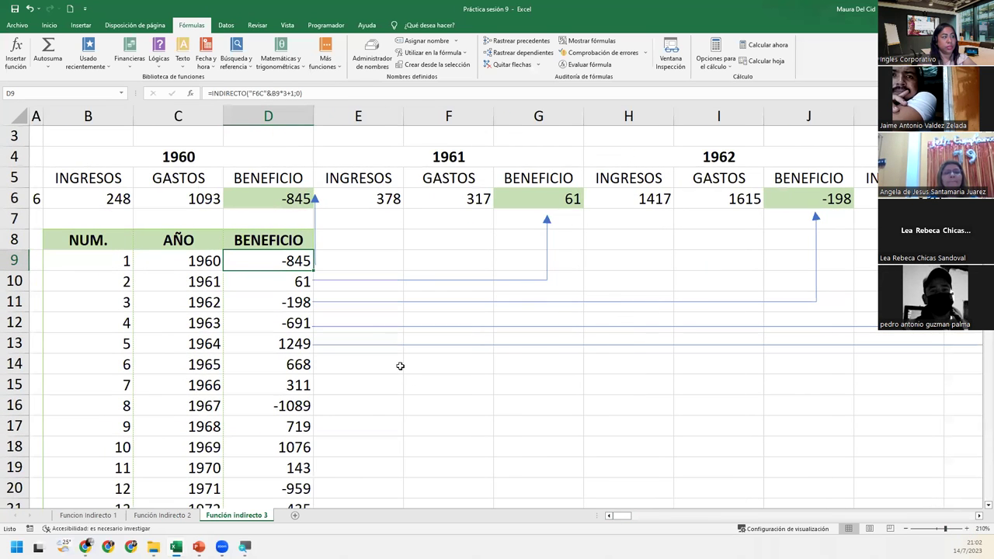
pyautogui.doubleClick(235, 261)
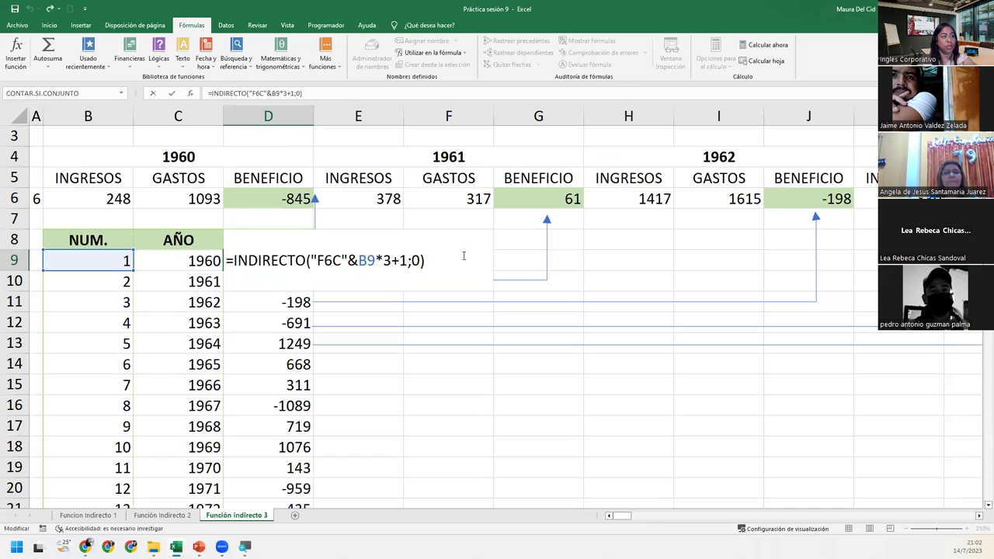
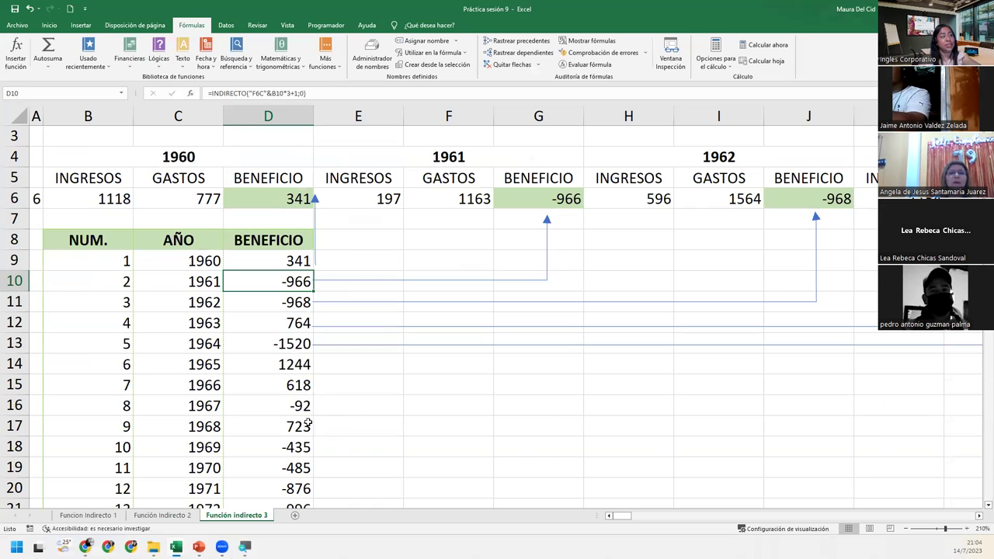
# Review the formulas in D9, D6, D10, G6, D11, D13 and D14
pyautogui.click(279, 257)
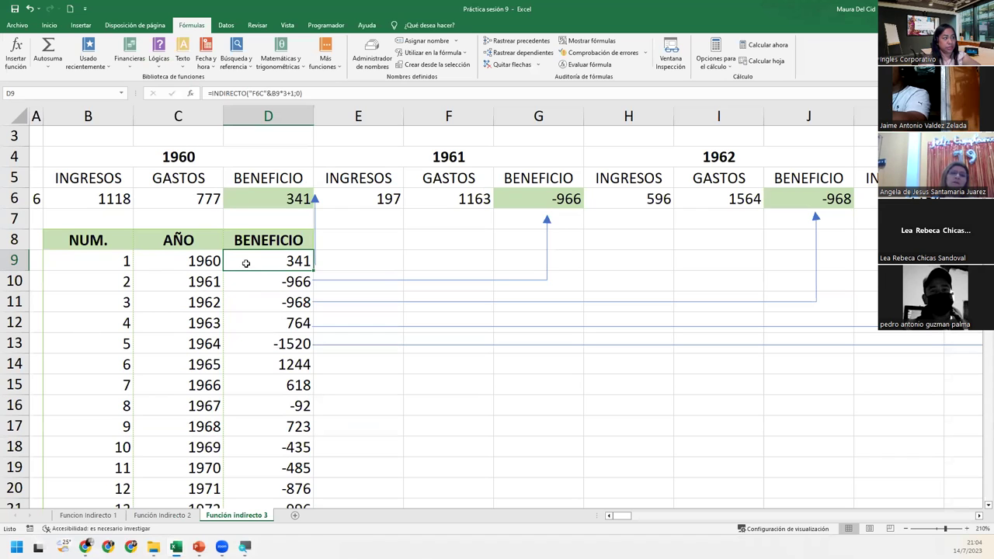
pyautogui.click(267, 198)
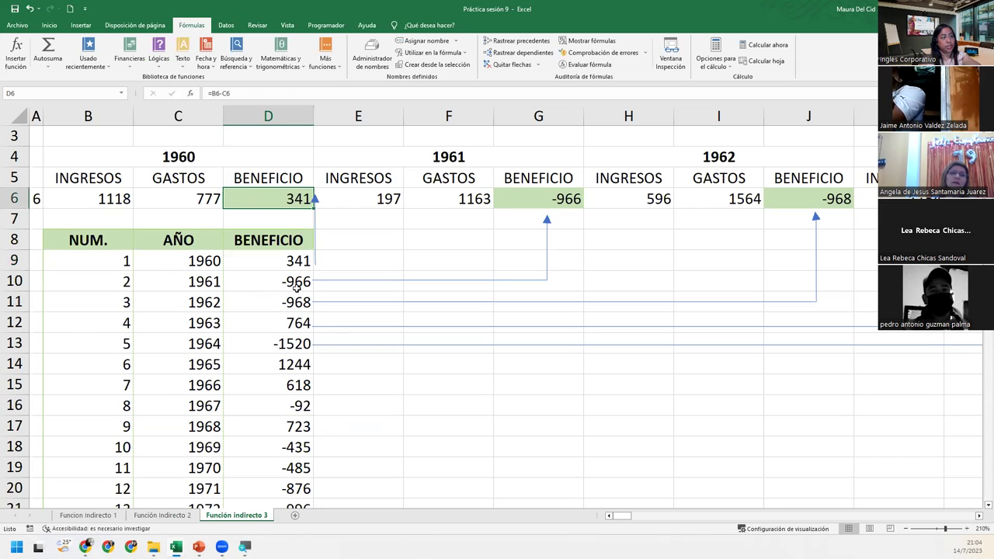
pyautogui.click(297, 286)
pyautogui.click(544, 198)
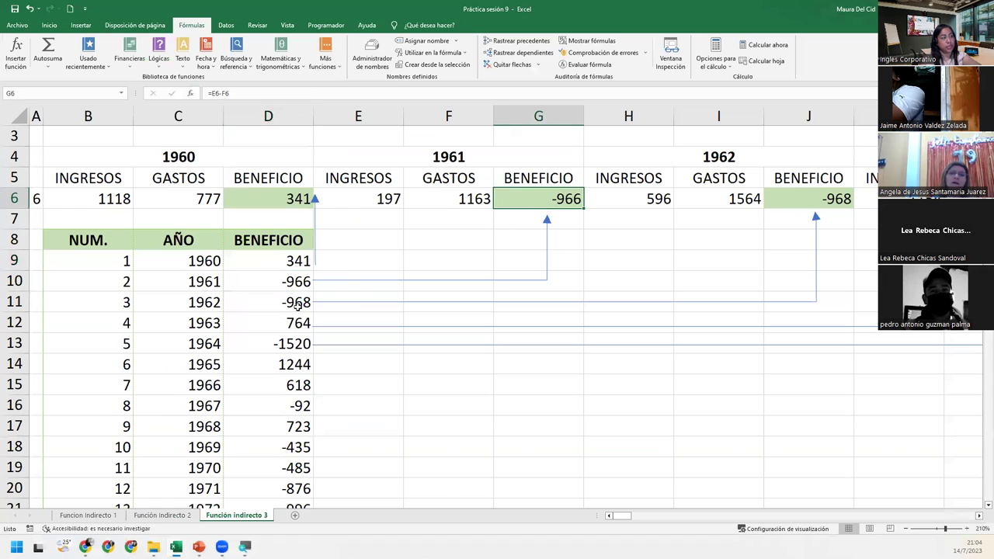
pyautogui.click(284, 301)
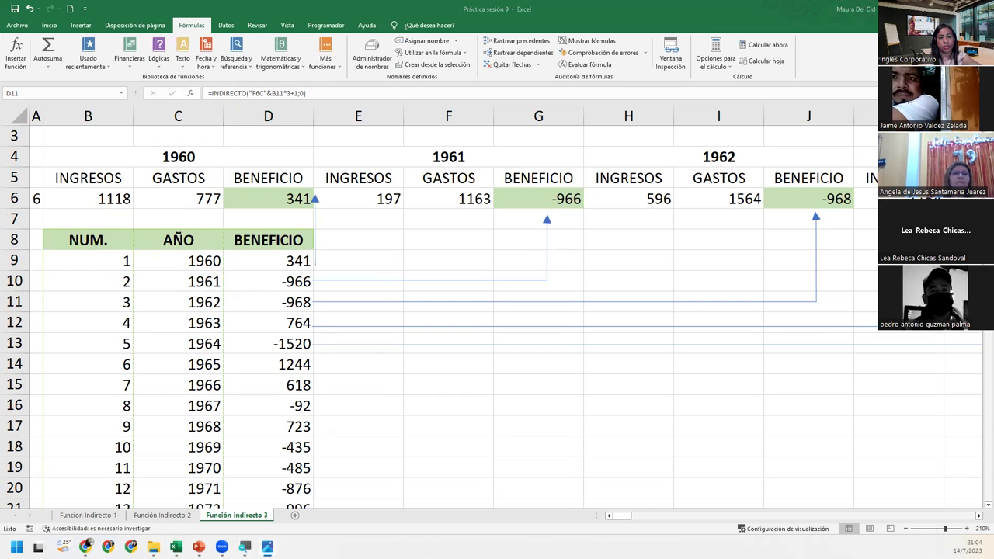
pyautogui.click(250, 297)
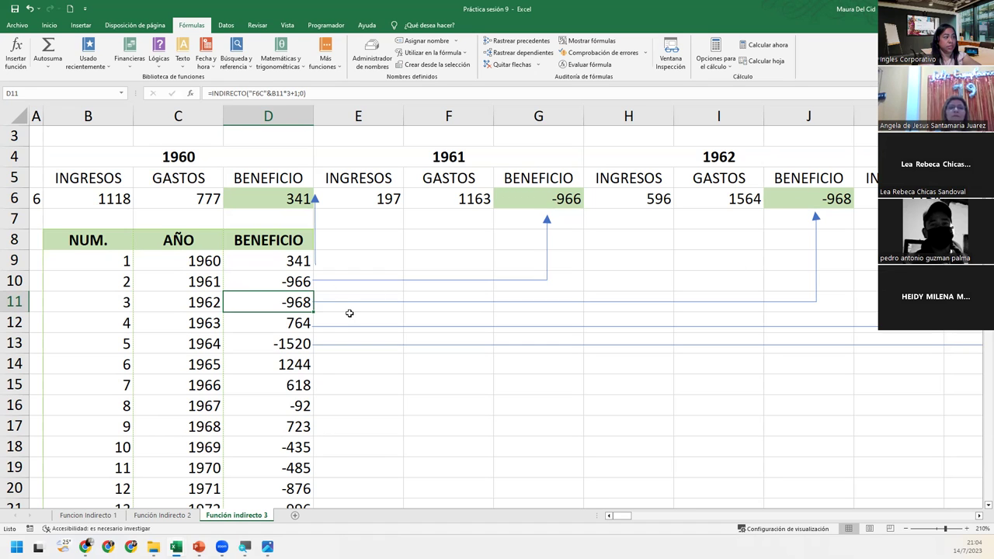
pyautogui.click(299, 343)
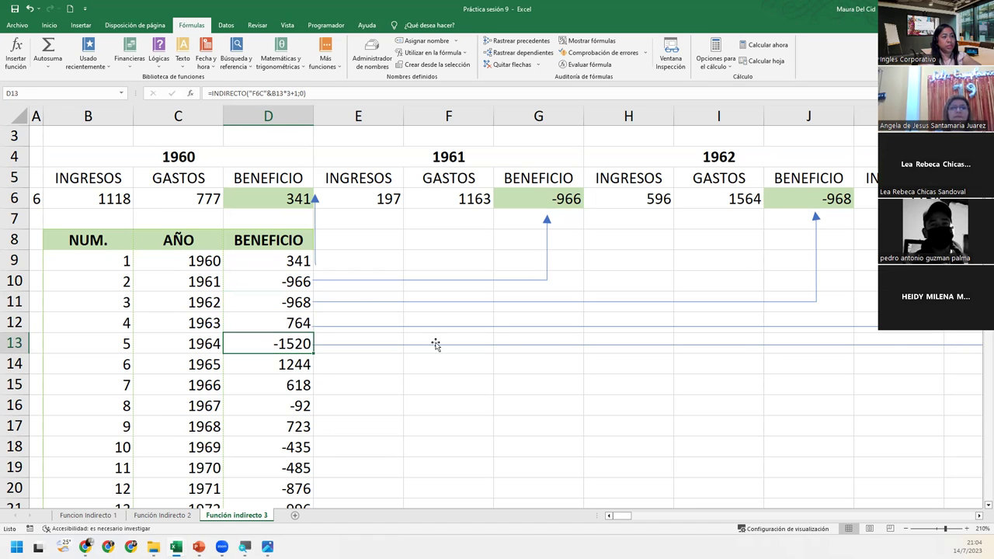
pyautogui.click(254, 365)
# Check the INDIRECTO formula further down in D71, then return up the sheet
pyautogui.scroll(-6, 273, 410)
pyautogui.scroll(-7, 273, 411)
pyautogui.scroll(-8, 273, 410)
pyautogui.scroll(3, 274, 410)
pyautogui.click(273, 427)
pyautogui.scroll(8, 278, 426)
pyautogui.scroll(11, 278, 427)
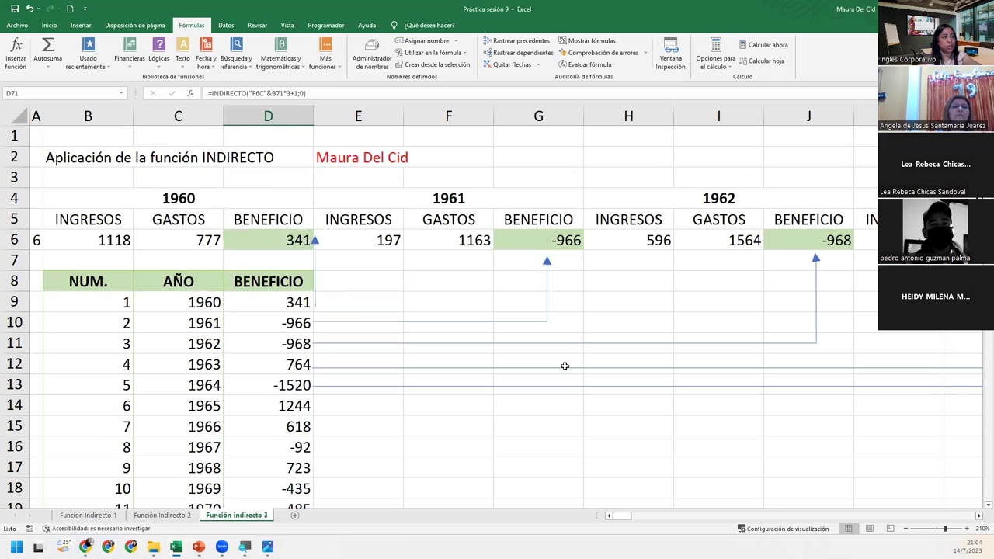
pyautogui.moveTo(619, 517); pyautogui.dragTo(971, 517)
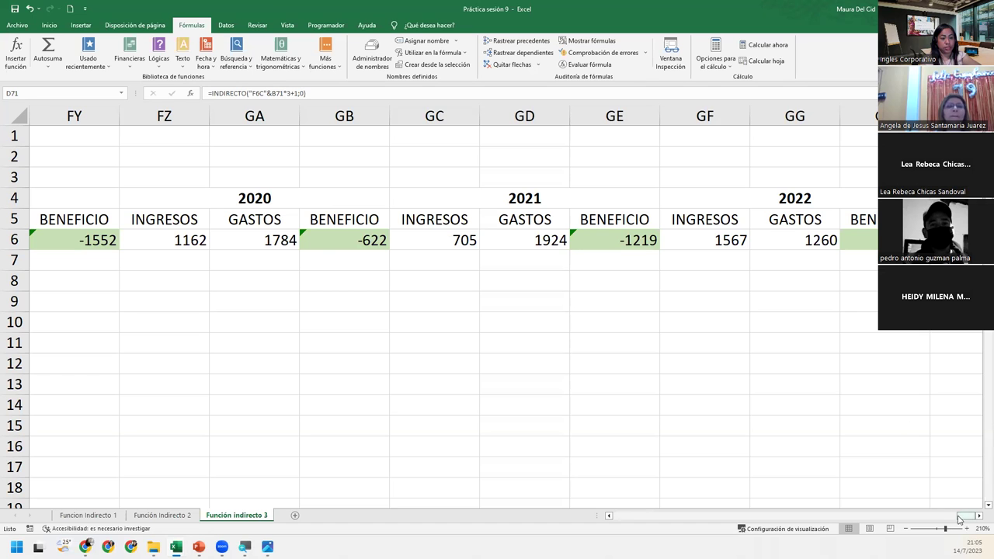
pyautogui.moveTo(966, 517); pyautogui.dragTo(612, 536)
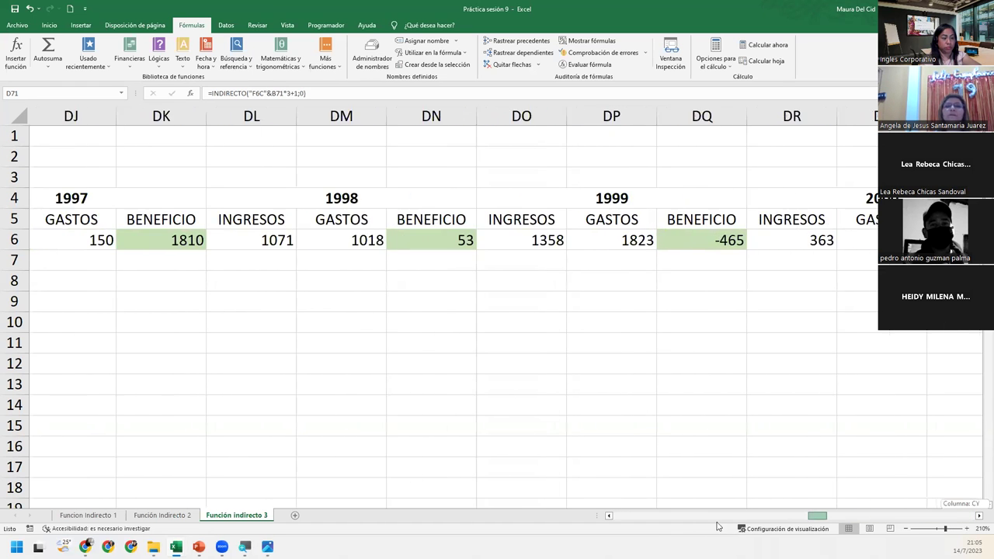
# Re-enter D9's INDIRECTO formula to recalculate the sheet, then switch windows
pyautogui.click(277, 302)
pyautogui.doubleClick(278, 302)
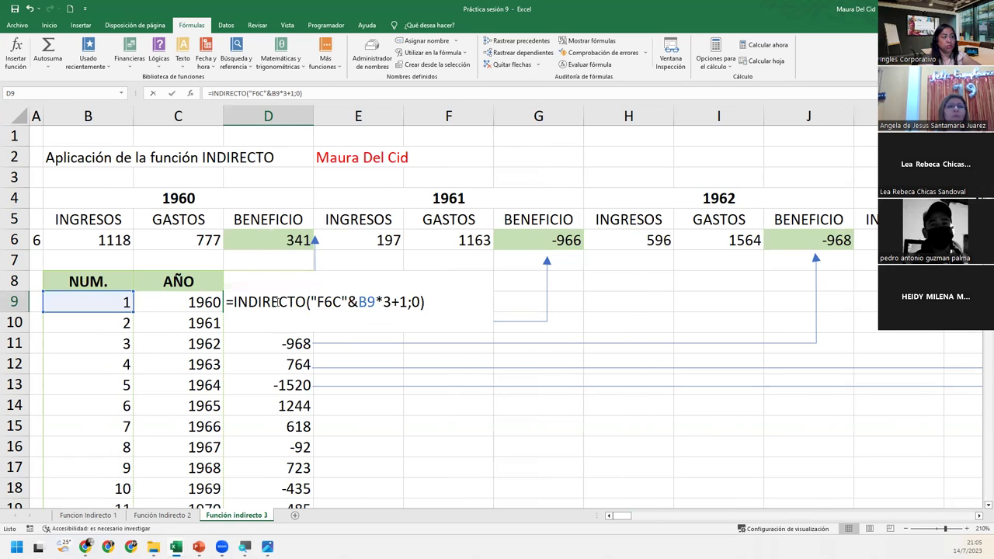
pyautogui.click(419, 380)
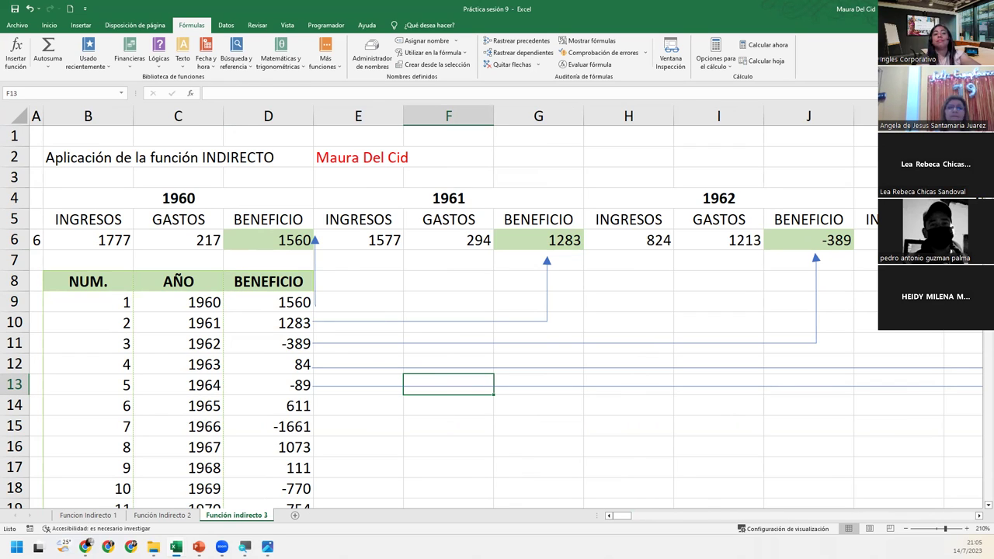
pyautogui.hotkey('alt', 'Tab')
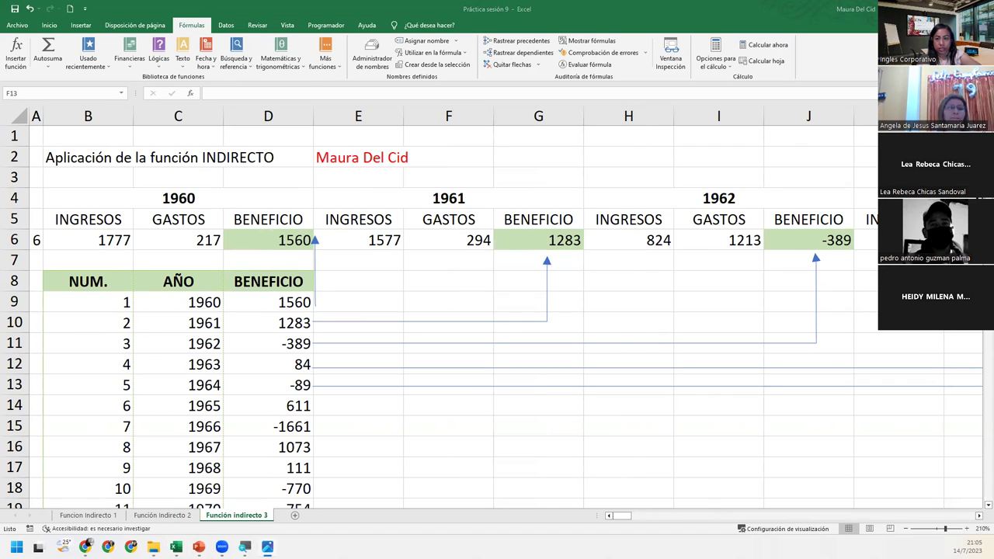
pyautogui.press('Escape')
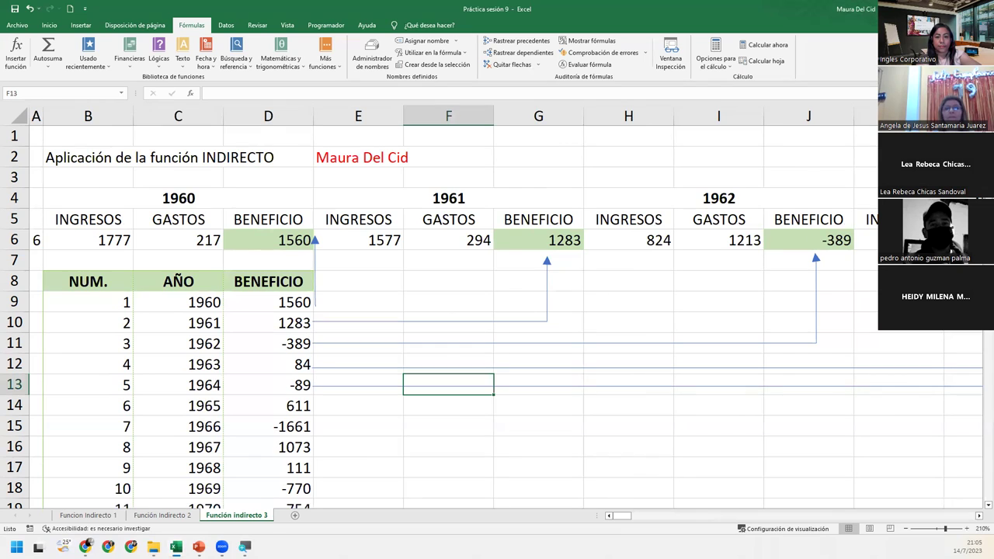
pyautogui.hotkey('alt', 'Tab')
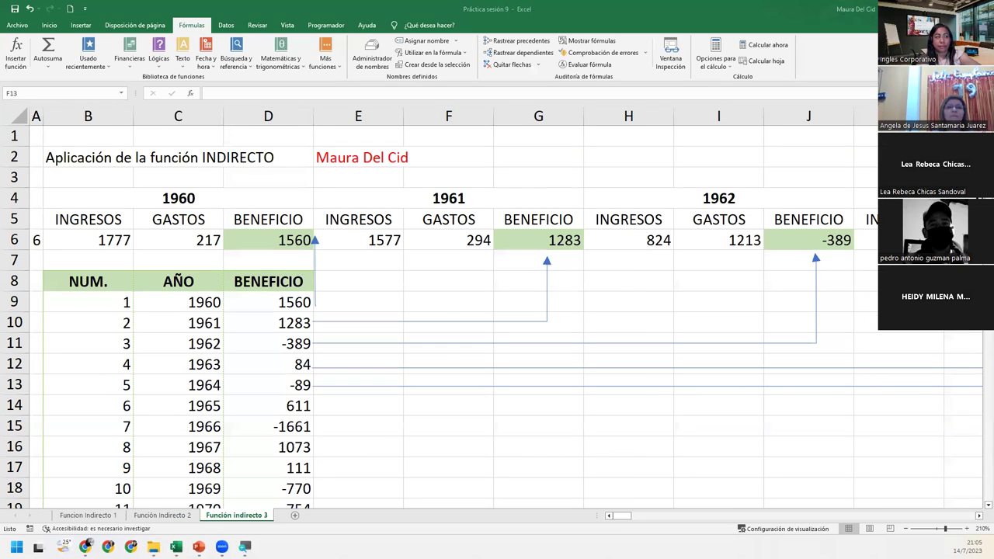
# Finalize D9 as =INDIRECTO("F6C"&B9*3+1;0) and verify D10's matching formula
pyautogui.doubleClick(261, 302)
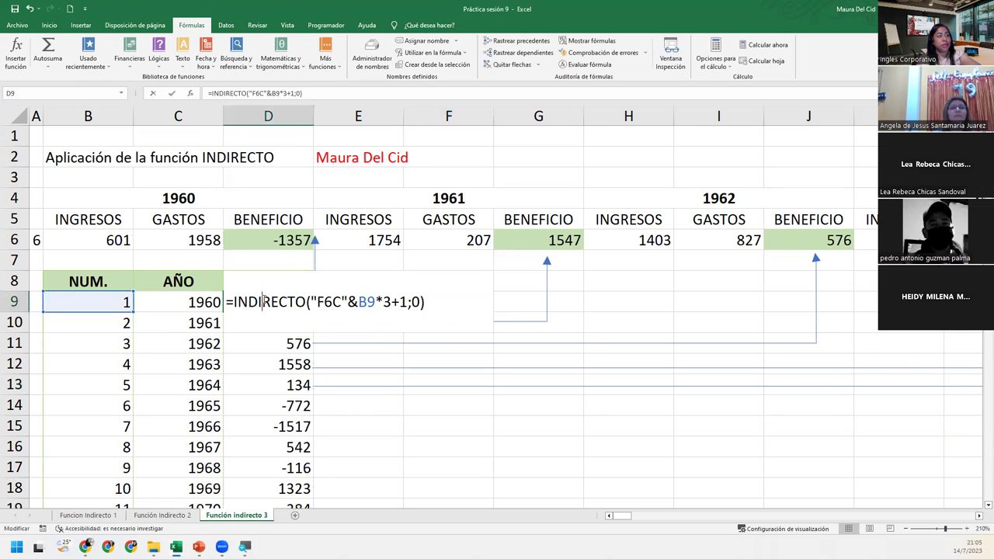
pyautogui.click(394, 302)
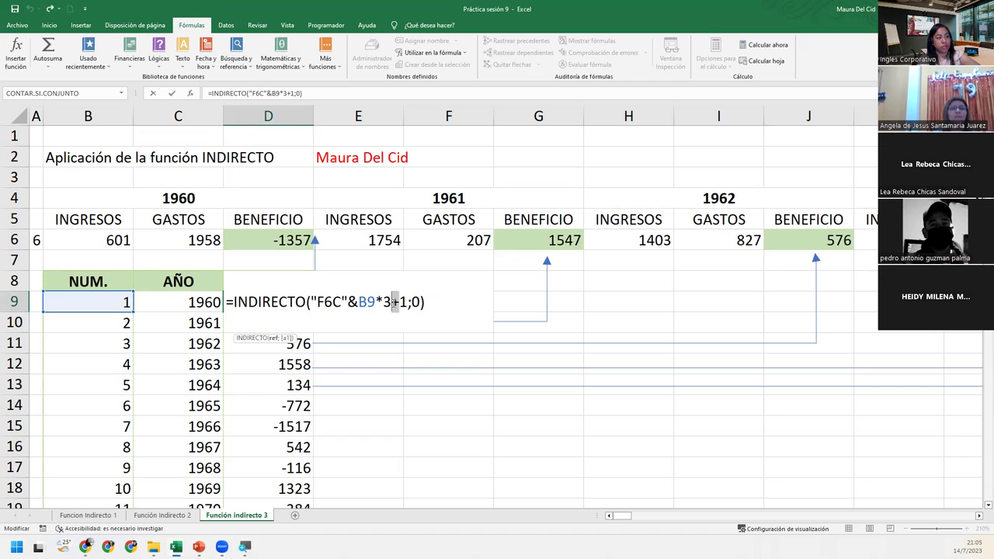
pyautogui.moveTo(392, 302); pyautogui.dragTo(408, 302)
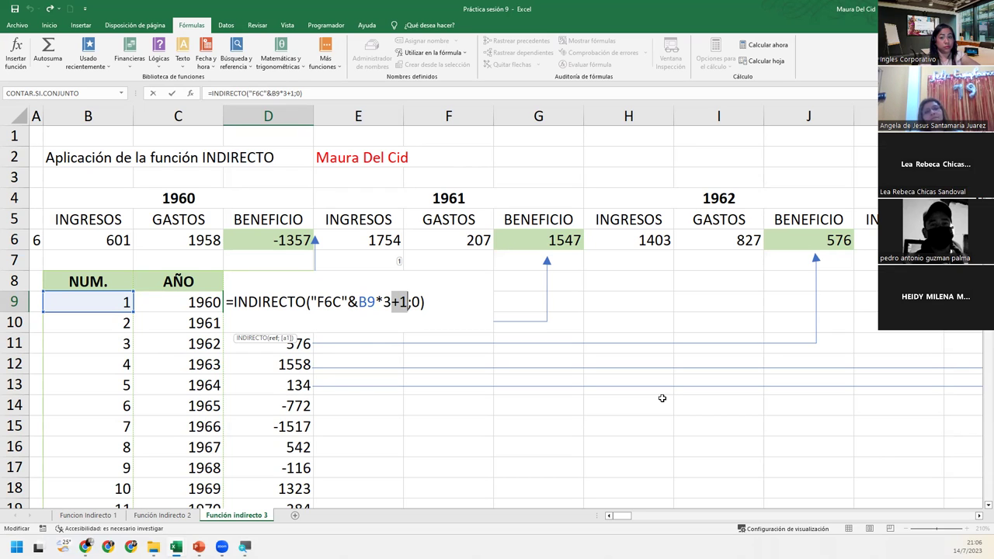
pyautogui.click(435, 302)
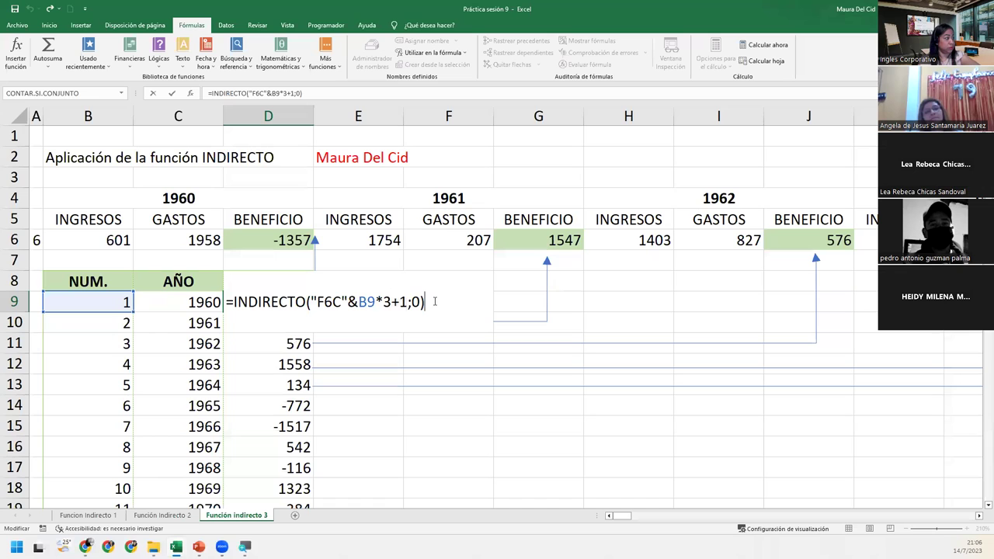
pyautogui.press('Return')
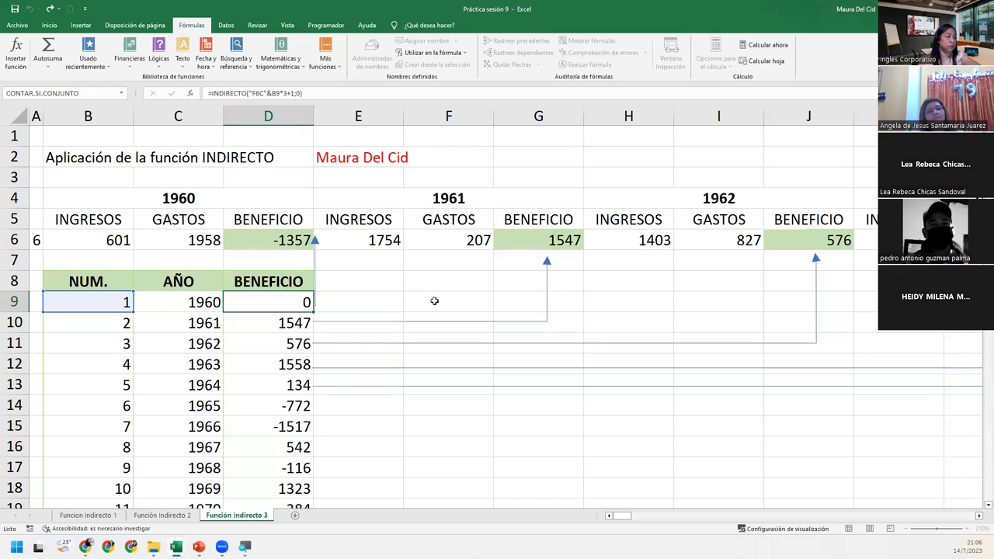
pyautogui.doubleClick(271, 321)
pyautogui.click(448, 322)
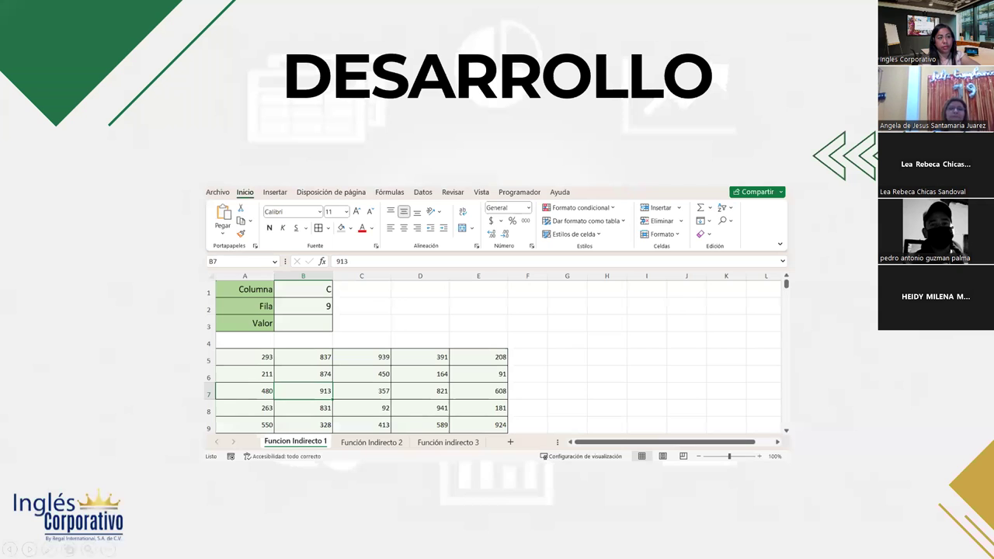
# Advance the slideshow to the CIERRE Y CONCLUSIONES slide
pyautogui.press('Right')
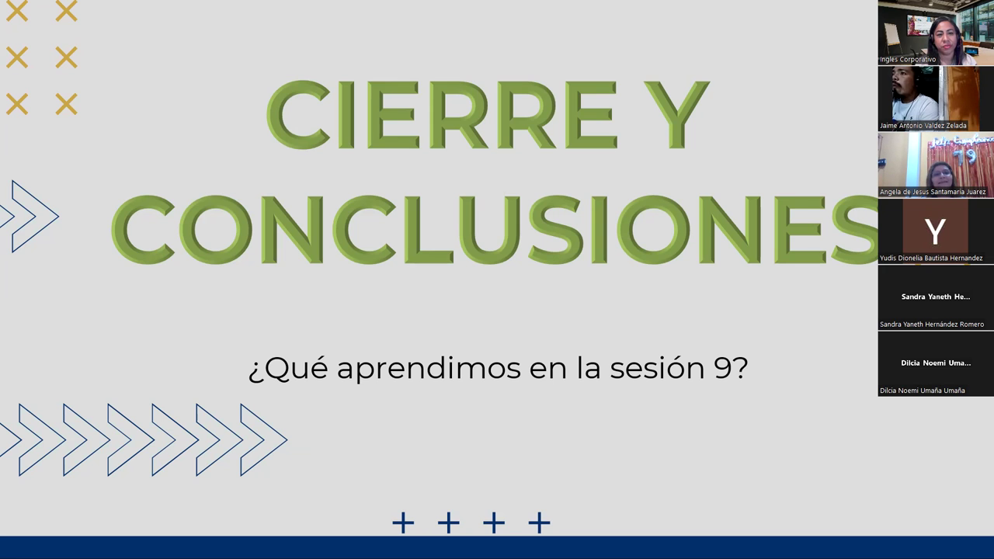
# Bring up the Chrome course page maximized and return to the course home page
pyautogui.hotkey('alt', 'Tab')
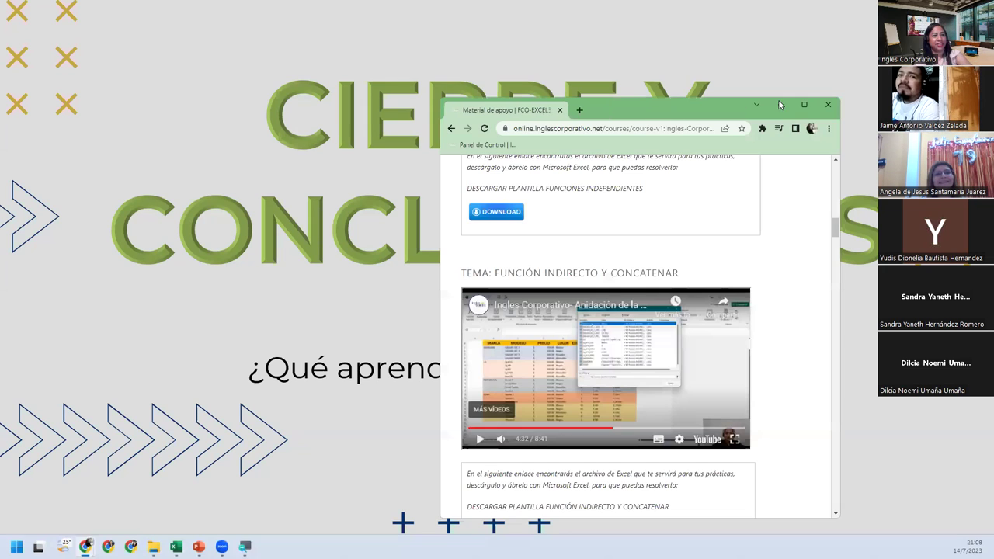
pyautogui.click(811, 106)
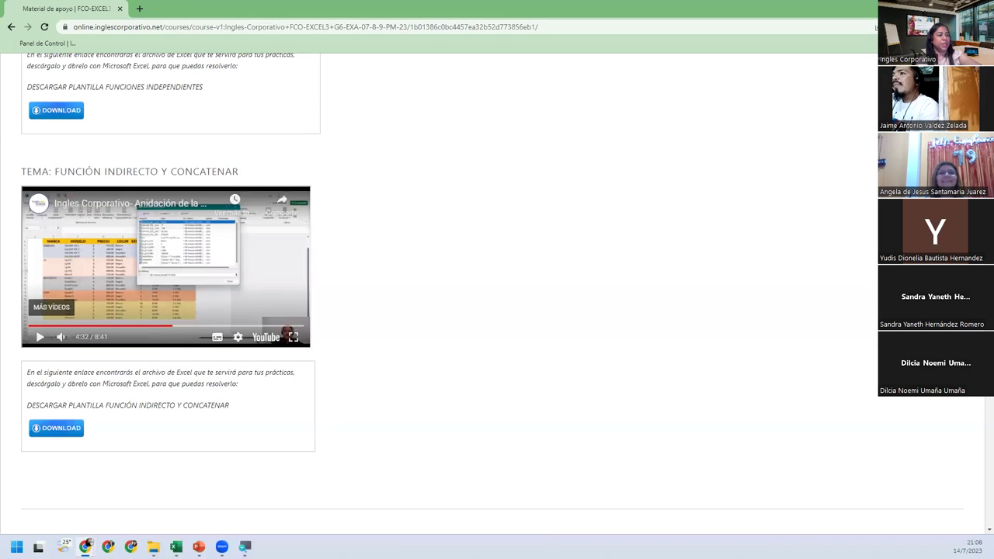
pyautogui.scroll(5, 481, 213)
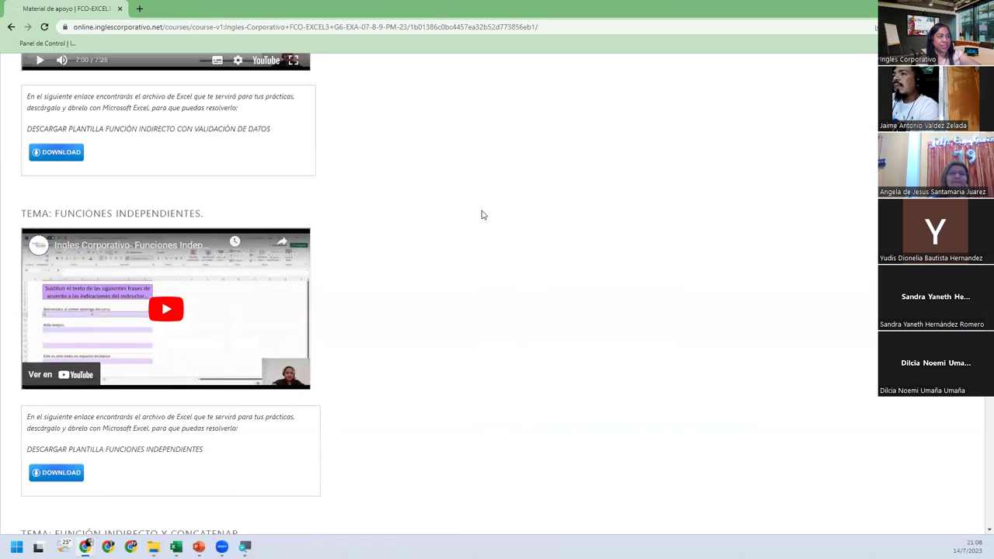
pyautogui.scroll(5, 482, 213)
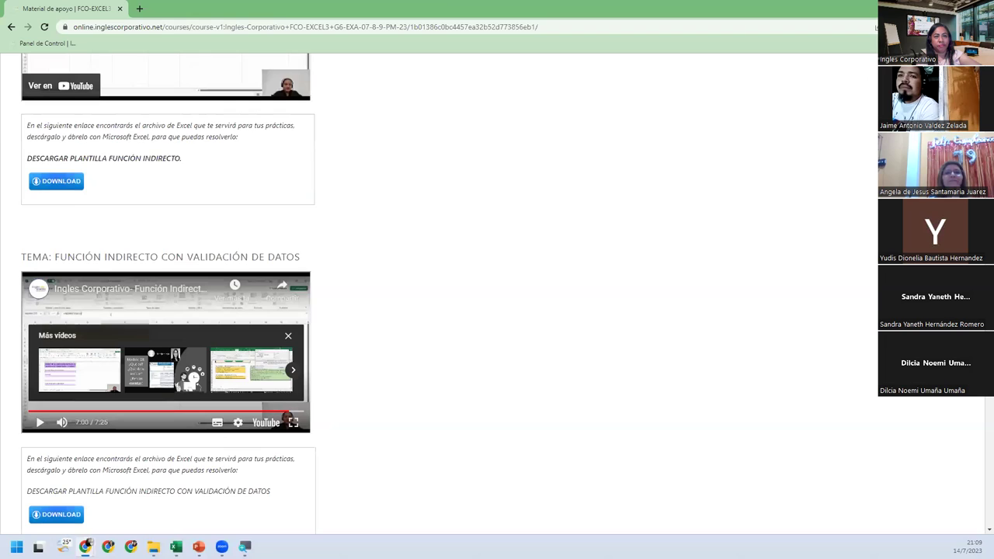
pyautogui.scroll(5, 371, 223)
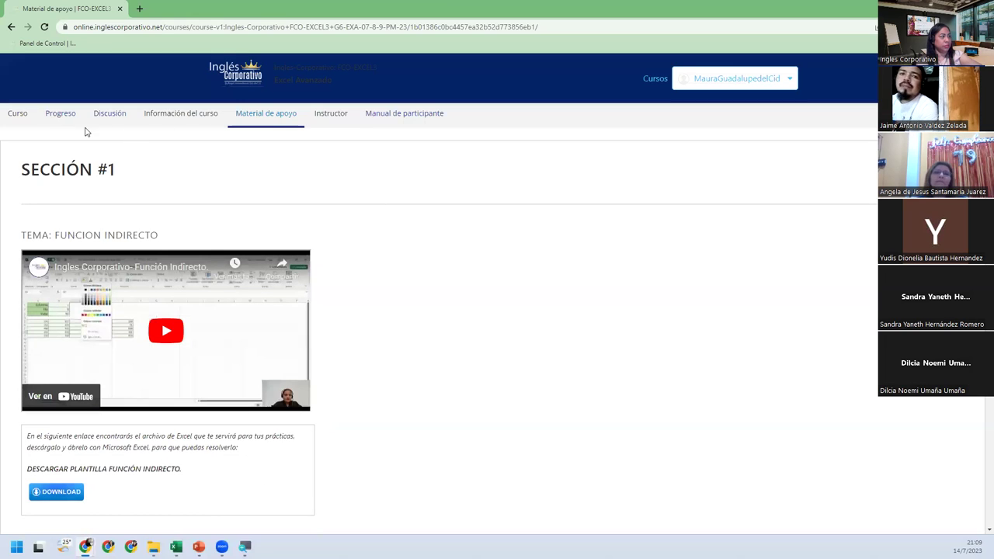
pyautogui.click(250, 85)
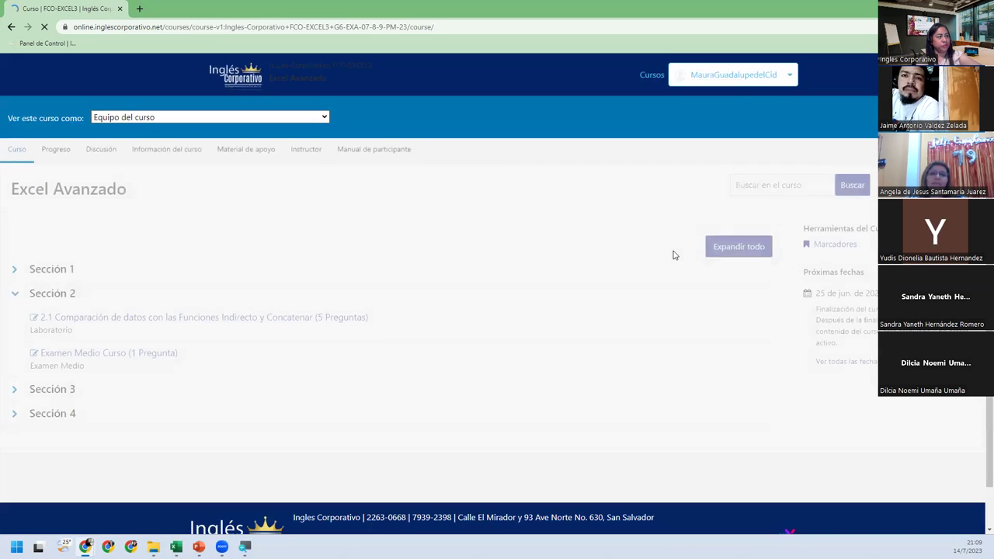
# Open Material de apoyo and browse its Sección #1 INDIRECTO videos and templates
pyautogui.click(250, 149)
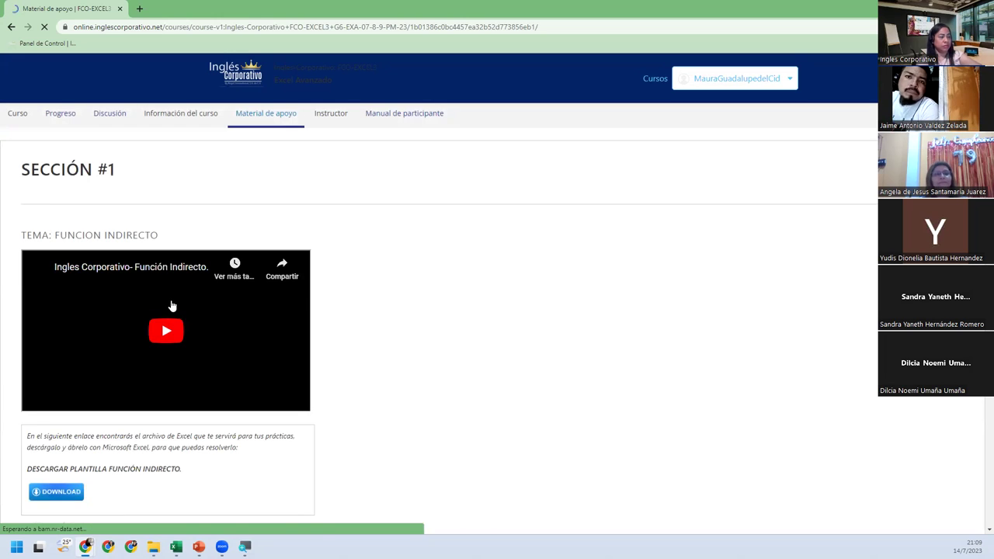
pyautogui.scroll(-3, 45, 347)
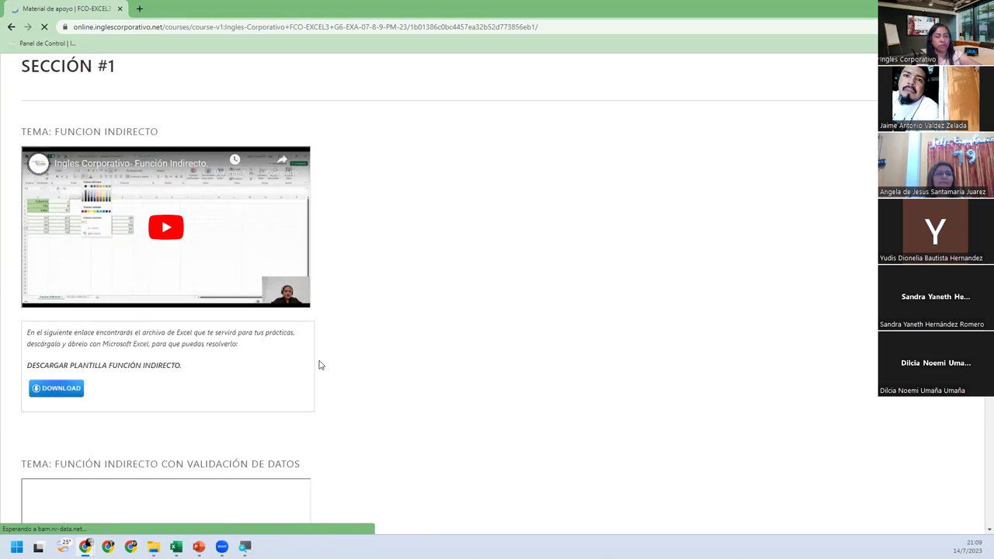
pyautogui.scroll(-3, 321, 365)
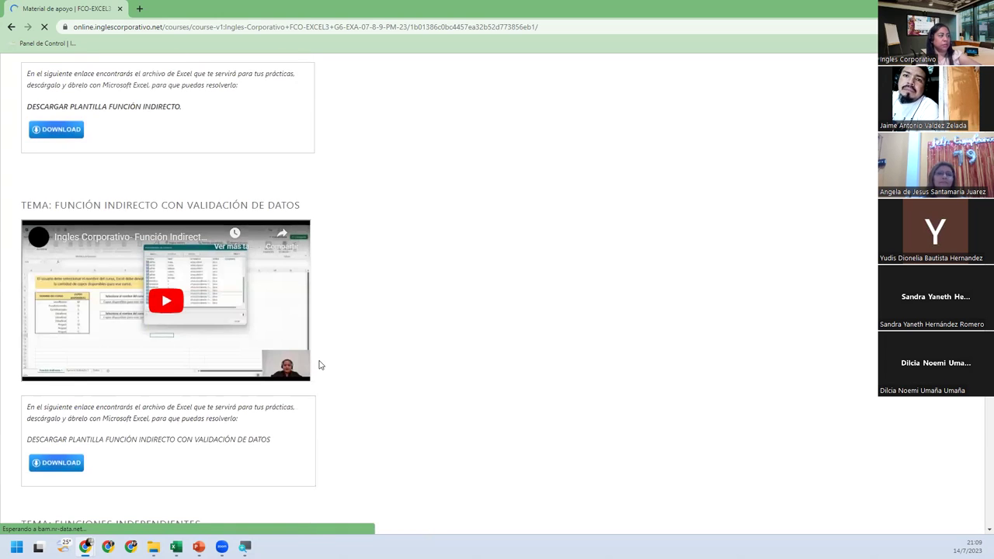
pyautogui.scroll(-3, 321, 365)
pyautogui.scroll(-1, 320, 365)
pyautogui.scroll(-1, 321, 365)
pyautogui.scroll(-3, 321, 365)
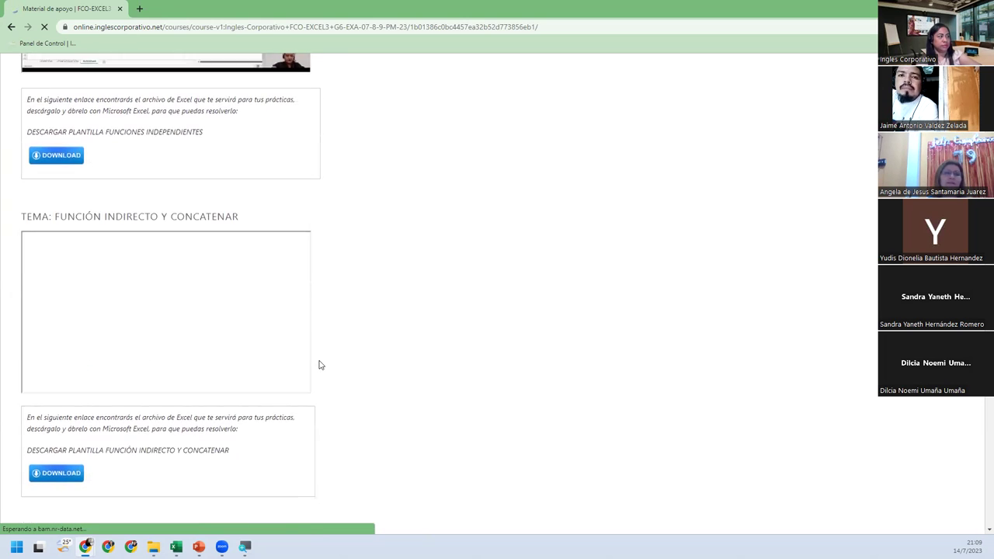
pyautogui.scroll(-2, 321, 365)
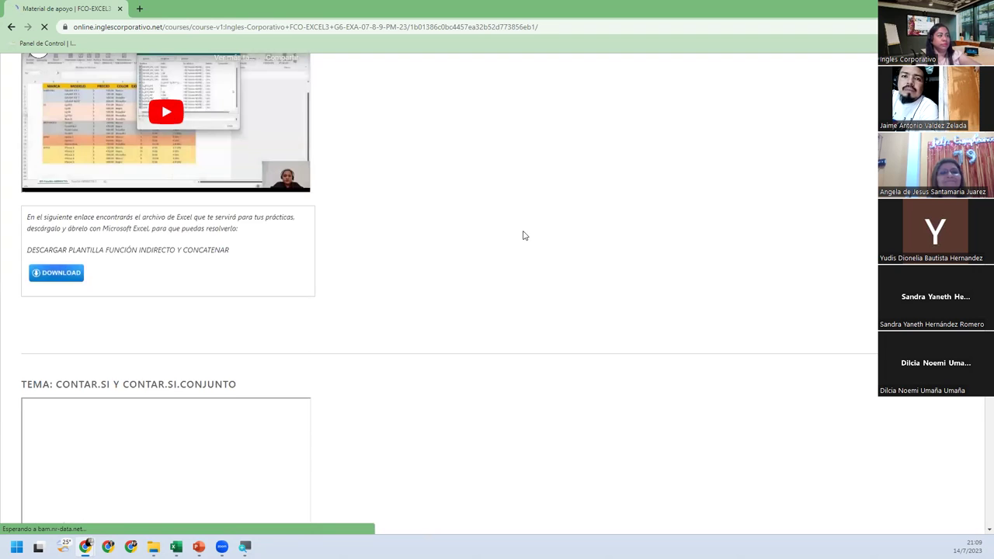
pyautogui.scroll(9, 524, 235)
pyautogui.scroll(5, 524, 235)
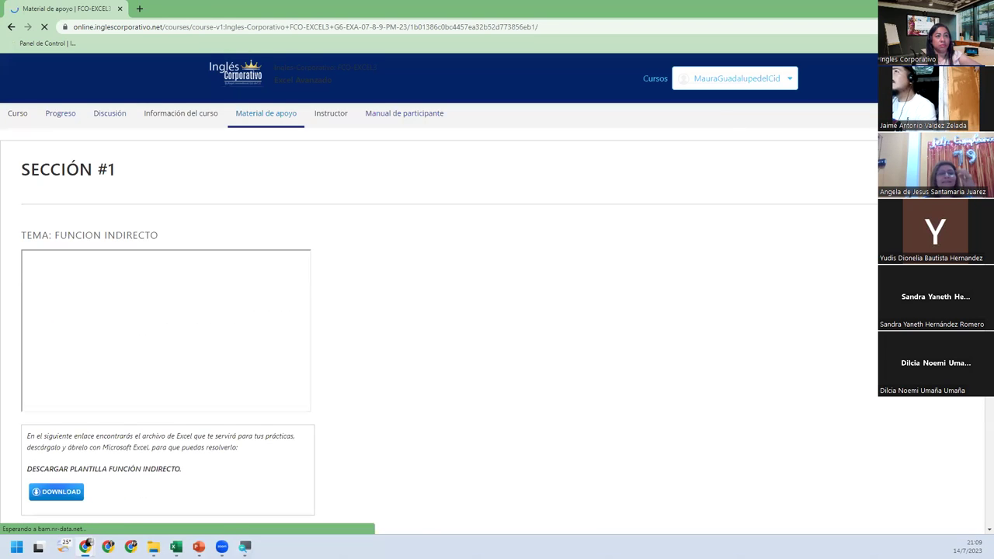